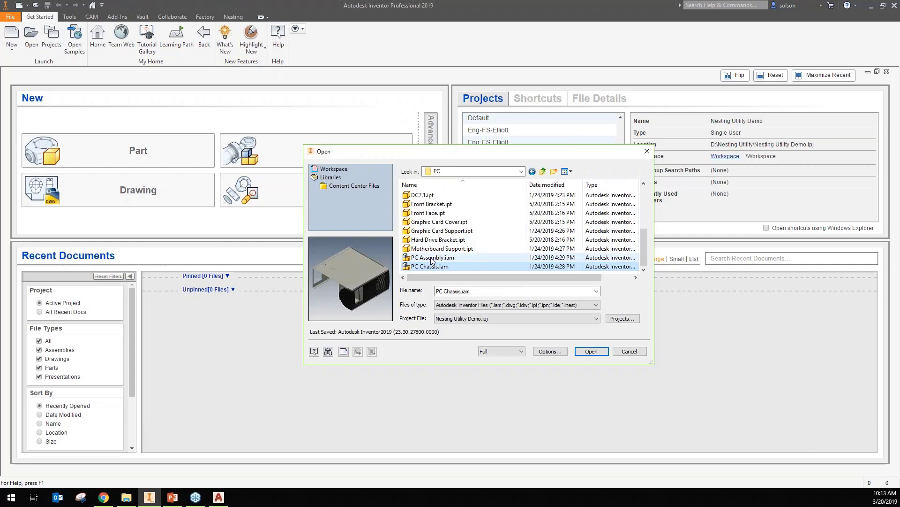
Step: Open PC Assembly.iam, and open its PC Chassis subassembly as a separate document
{"action": "left_click", "coordinate": [432, 257]}
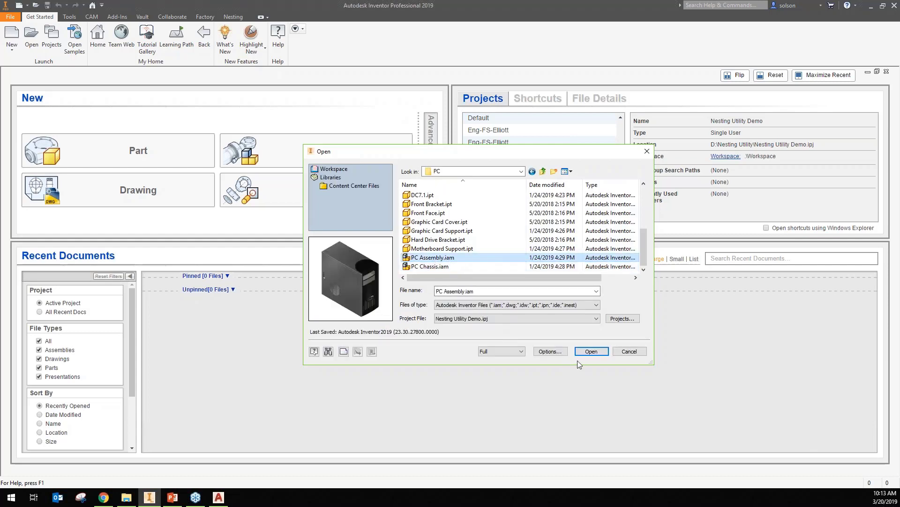
{"action": "left_click", "coordinate": [588, 353]}
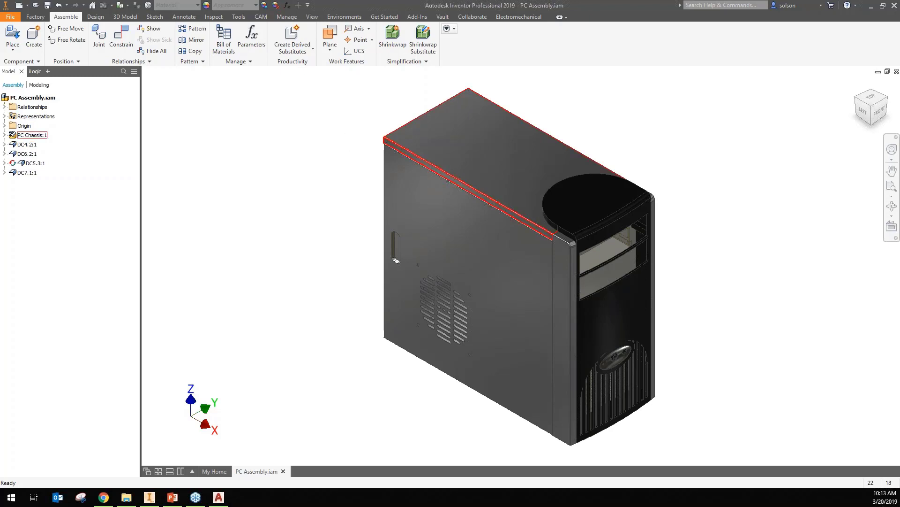
{"action": "middle_click_drag", "start_coordinate": [273, 131], "coordinate": [277, 142]}
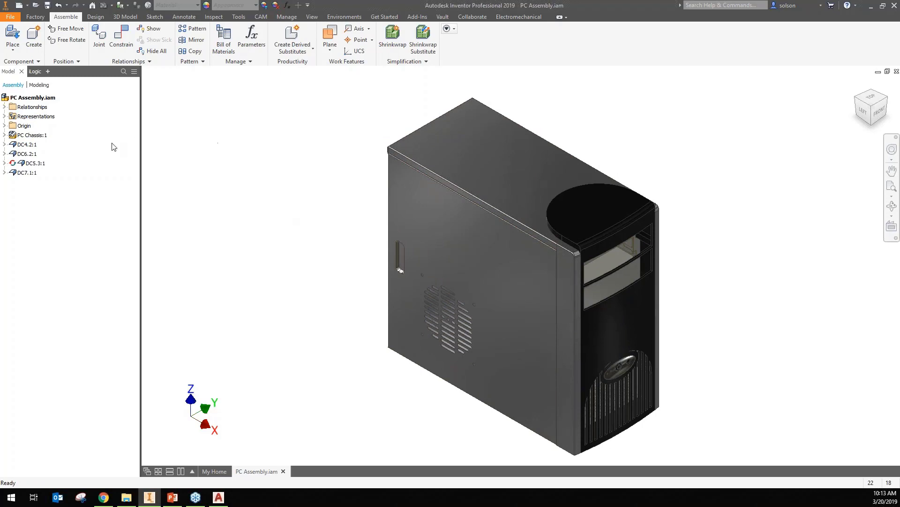
{"action": "left_click", "coordinate": [40, 136]}
{"action": "right_click", "coordinate": [40, 136]}
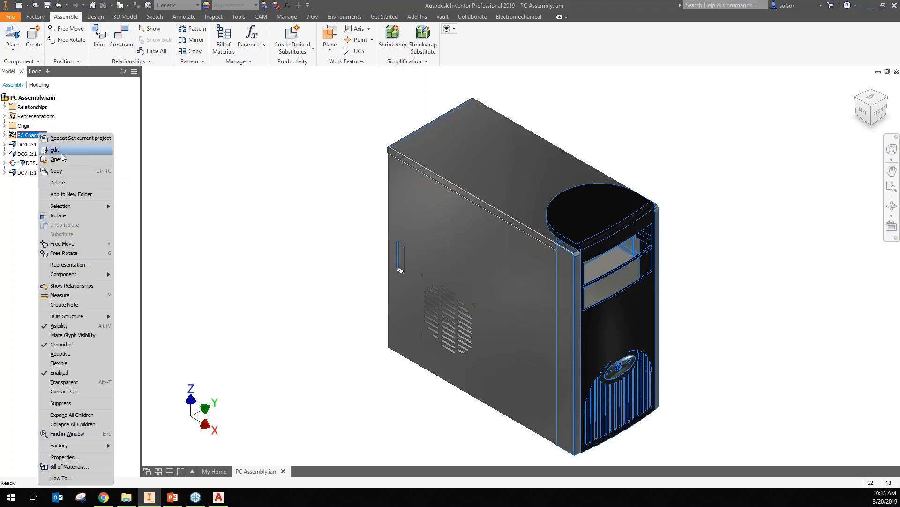
{"action": "left_click", "coordinate": [63, 159]}
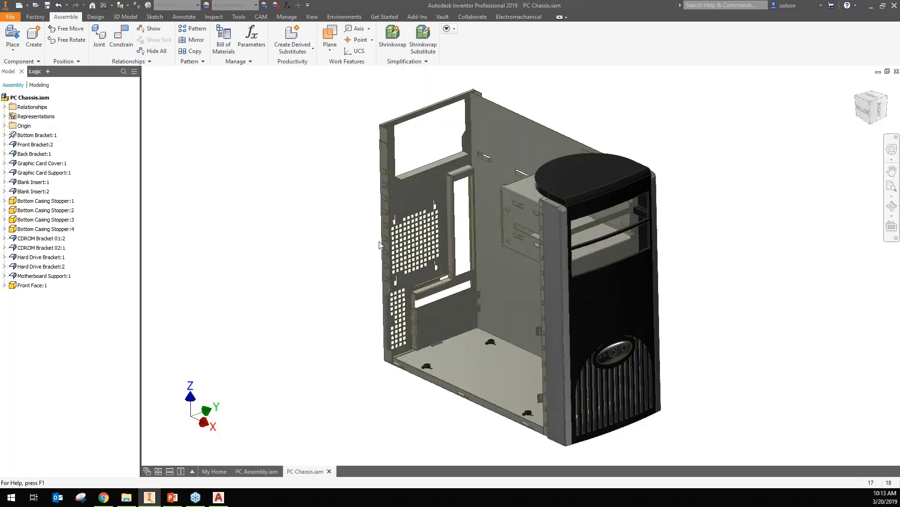
Step: Open the first Bottom Casing Stopper of the chassis as a separate part document
{"action": "scroll", "coordinate": [413, 221], "scroll_direction": "down", "scroll_amount": 10}
{"action": "scroll", "coordinate": [425, 270], "scroll_direction": "up", "scroll_amount": 8}
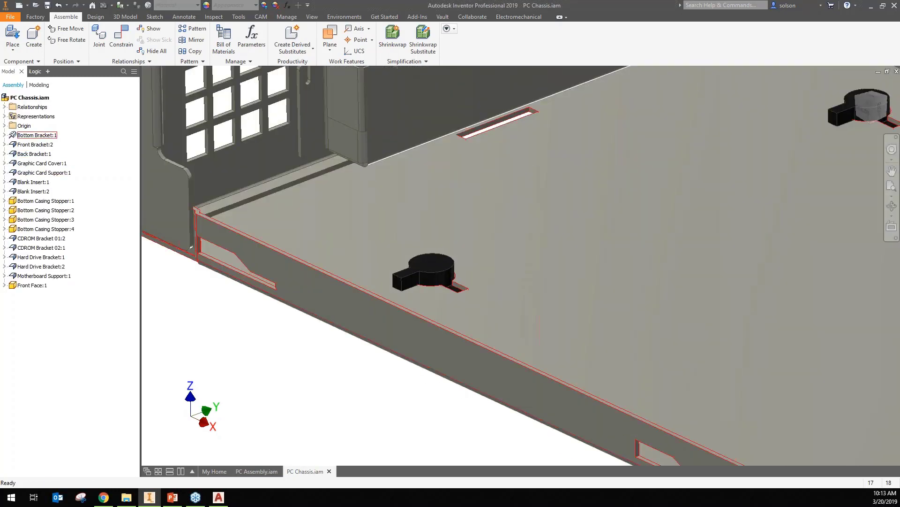
{"action": "scroll", "coordinate": [595, 213], "scroll_direction": "up", "scroll_amount": 4}
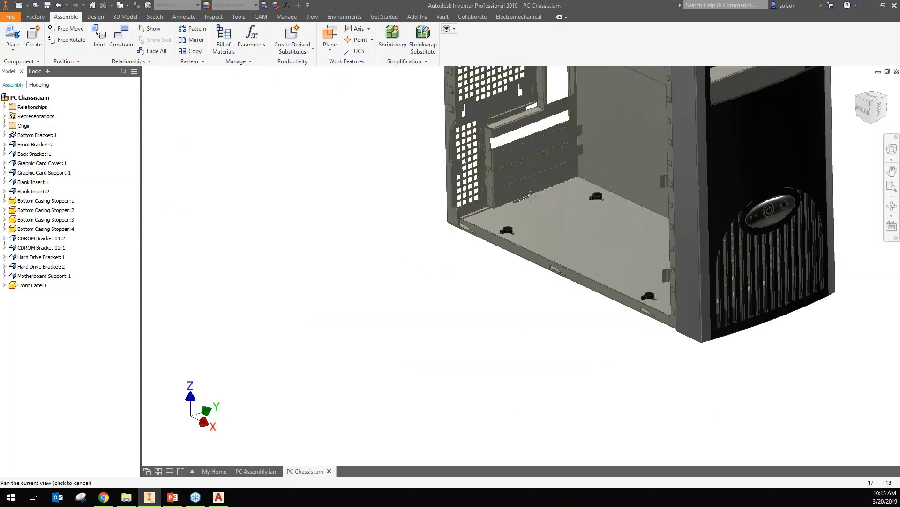
{"action": "right_click", "coordinate": [44, 205]}
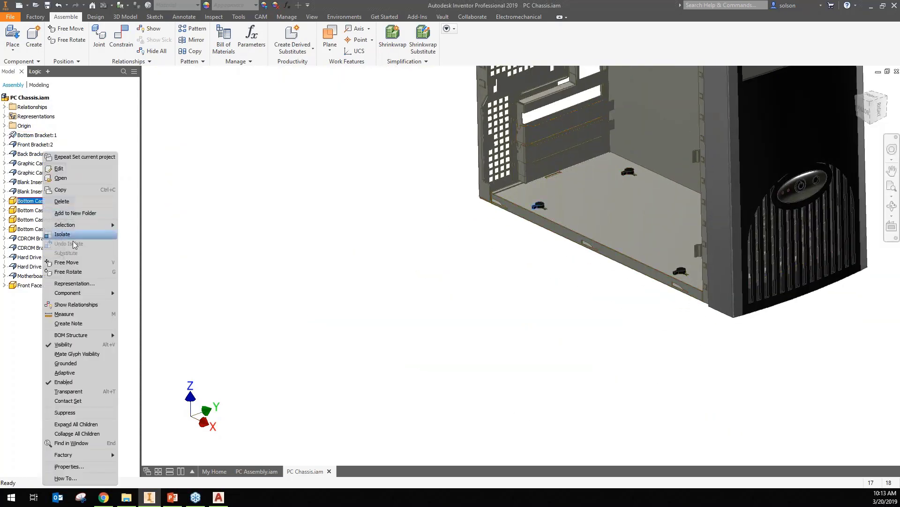
{"action": "left_click", "coordinate": [79, 182]}
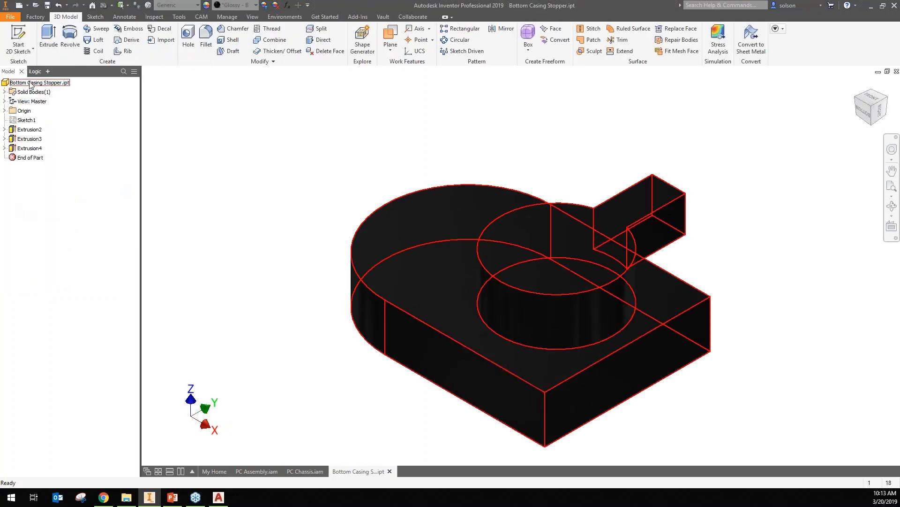
Step: Exclude the Bottom Casing Stopper part from nesting and check that the option is enabled
{"action": "right_click", "coordinate": [30, 83]}
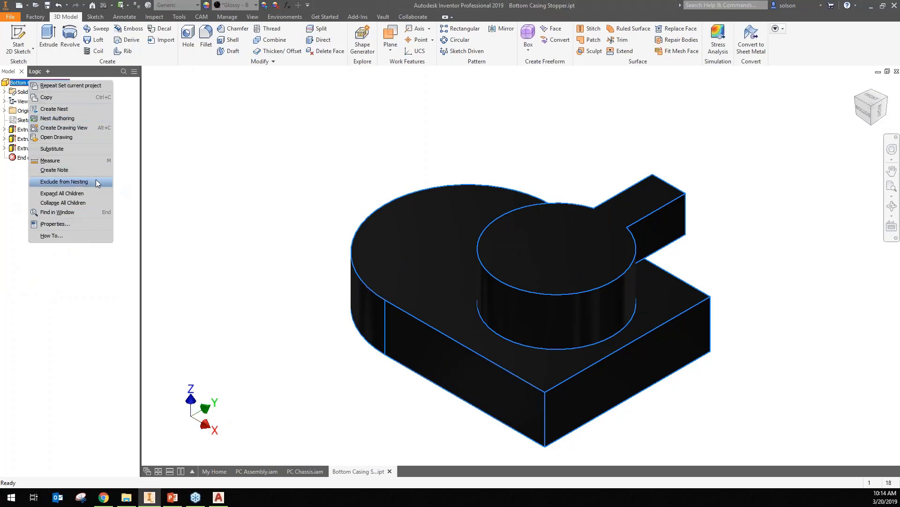
{"action": "left_click", "coordinate": [64, 181]}
{"action": "left_click", "coordinate": [256, 254]}
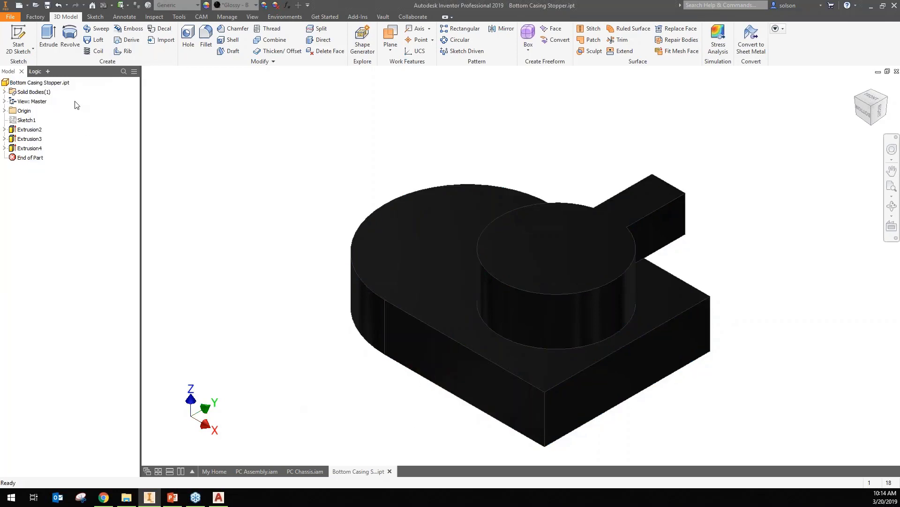
{"action": "right_click", "coordinate": [55, 84]}
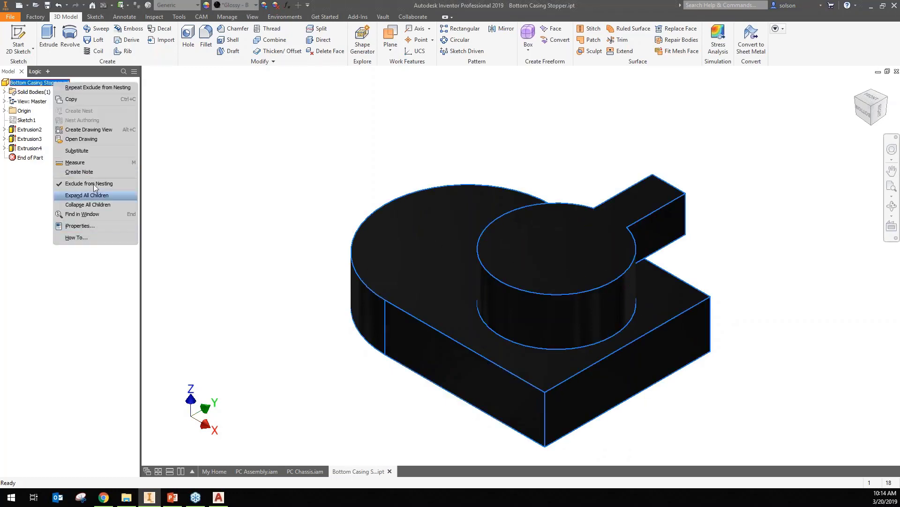
{"action": "left_click", "coordinate": [256, 178]}
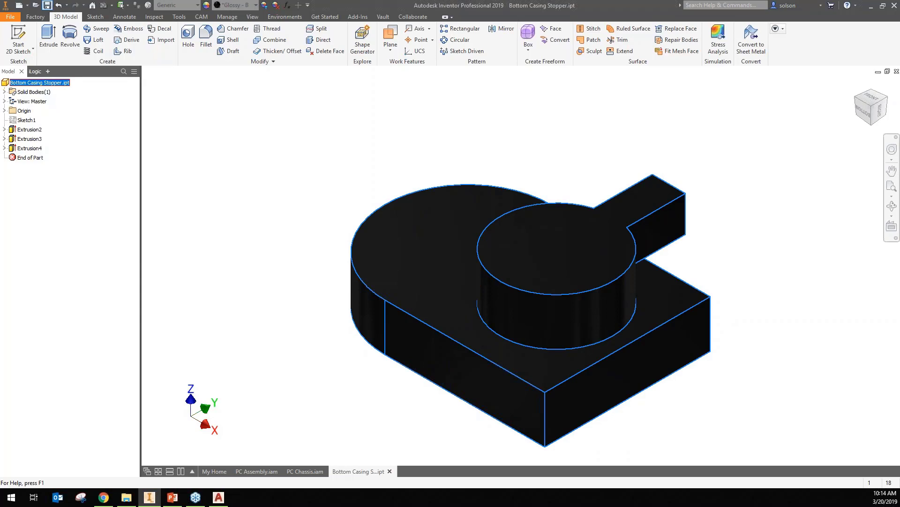
Step: Save the Bottom Casing Stopper part and close it to return to the chassis assembly
{"action": "left_click", "coordinate": [47, 5]}
{"action": "left_click", "coordinate": [389, 471]}
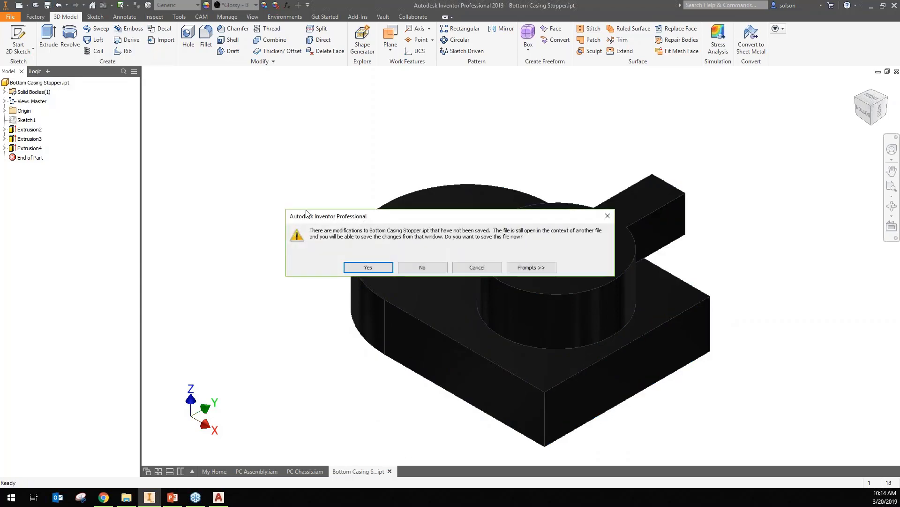
{"action": "key", "text": "Return"}
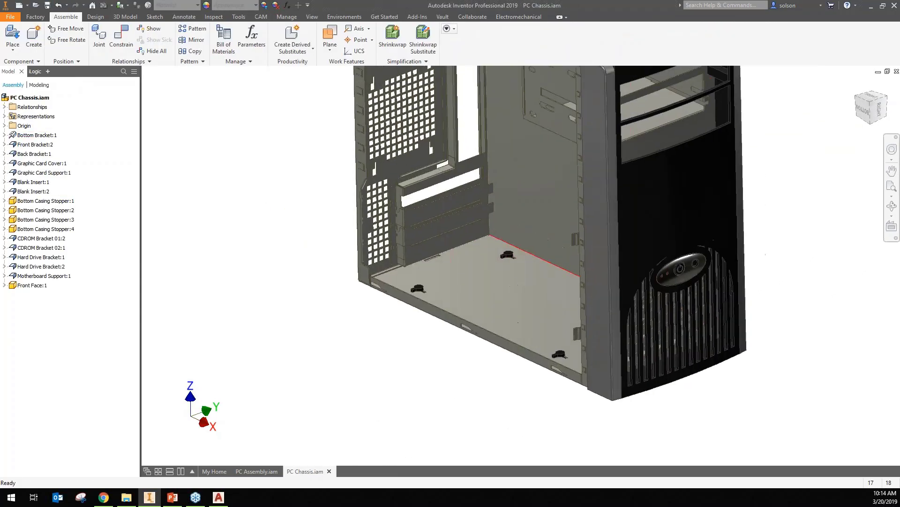
Step: Open the Front Face component of the chassis as a separate part document
{"action": "left_click", "coordinate": [620, 102]}
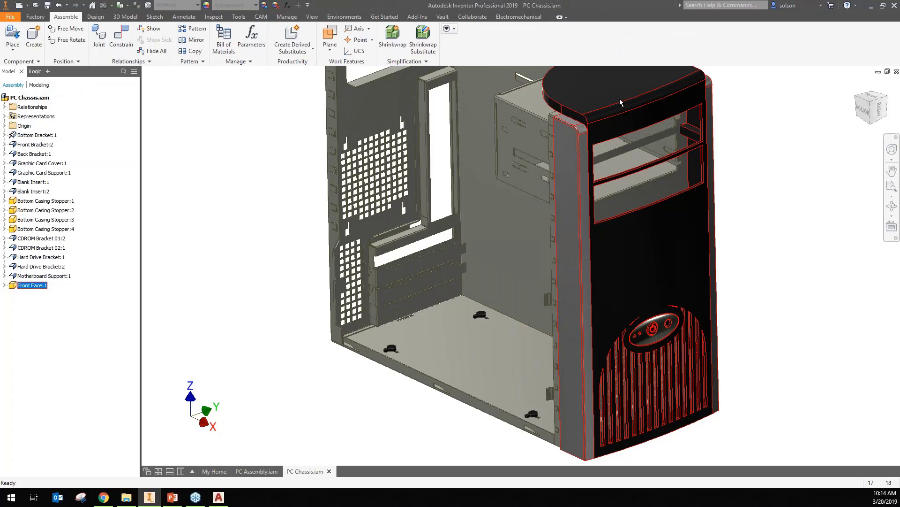
{"action": "right_click", "coordinate": [620, 102]}
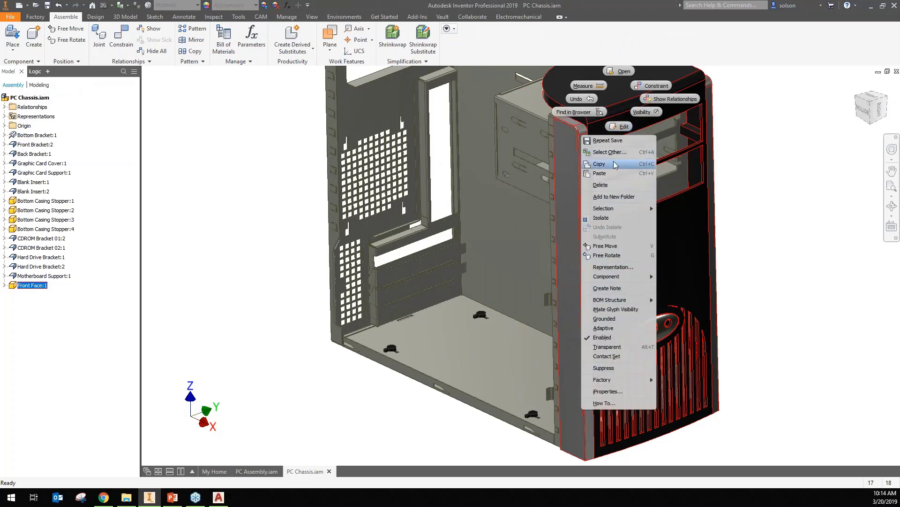
{"action": "left_click", "coordinate": [624, 71]}
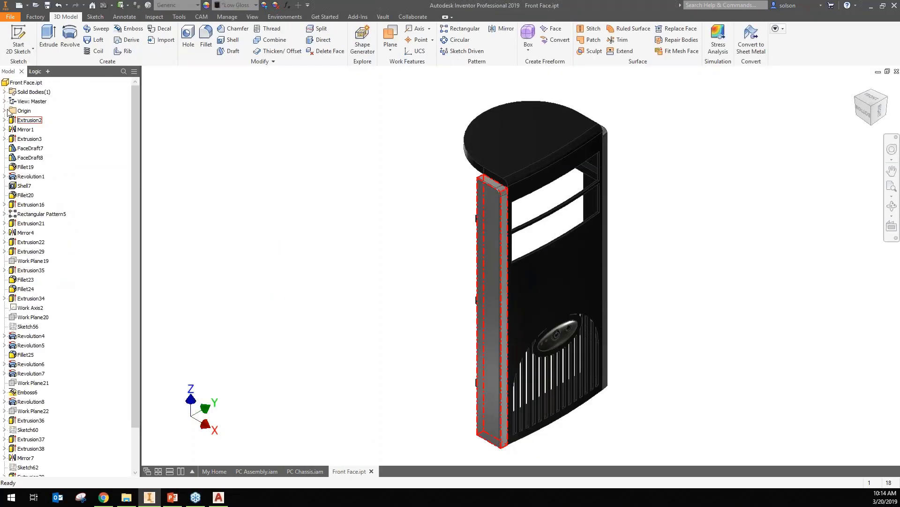
Step: Exclude the Front Face part from nesting and close it, saving the changes
{"action": "right_click", "coordinate": [18, 82]}
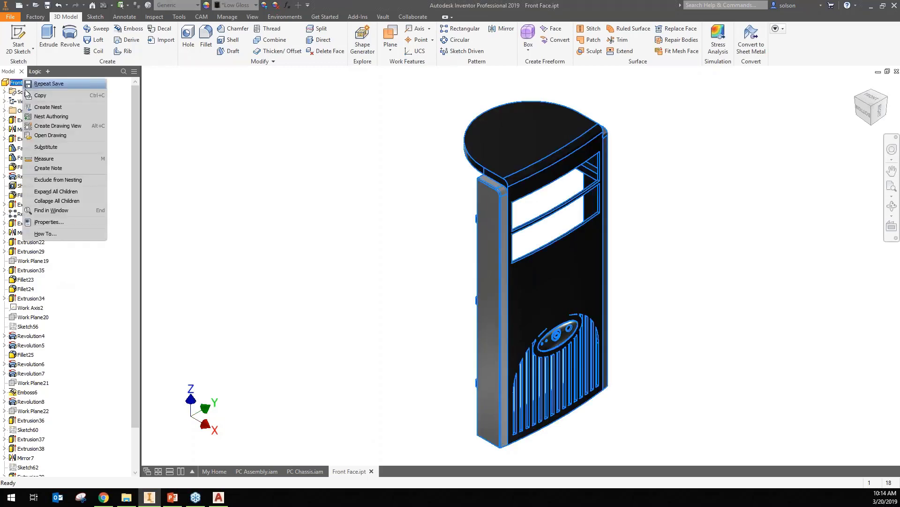
{"action": "left_click", "coordinate": [417, 287]}
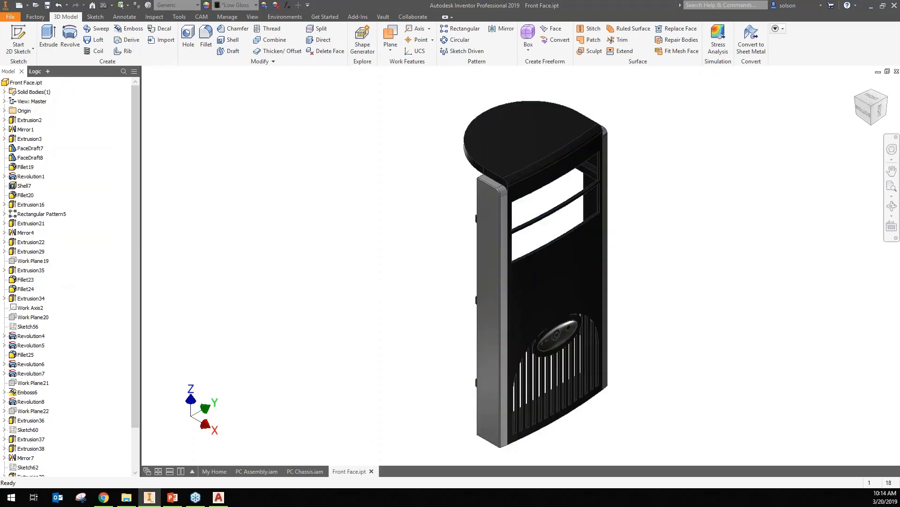
{"action": "left_click", "coordinate": [897, 72]}
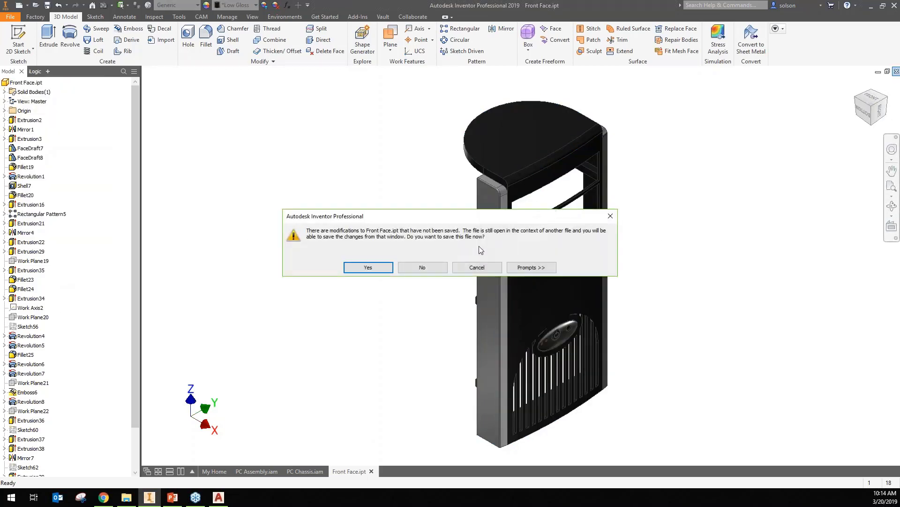
{"action": "left_click", "coordinate": [371, 267]}
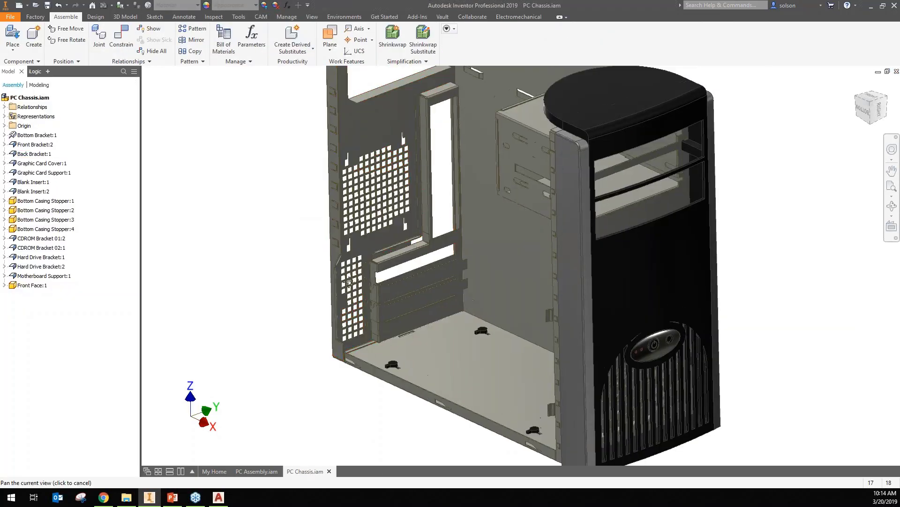
Step: Close PC Chassis.iam, saving the assembly and its modified dependent files
{"action": "scroll", "coordinate": [332, 422], "scroll_direction": "up", "scroll_amount": 3}
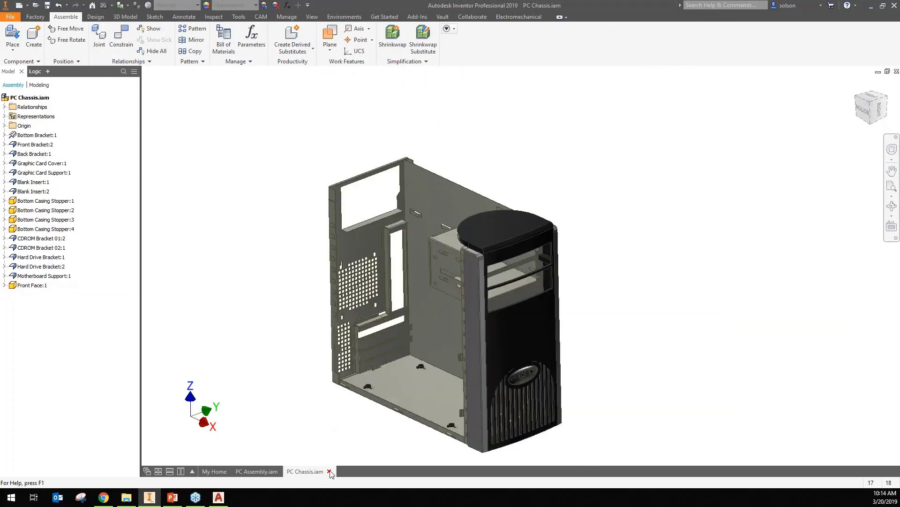
{"action": "left_click", "coordinate": [328, 470]}
{"action": "left_click", "coordinate": [368, 267]}
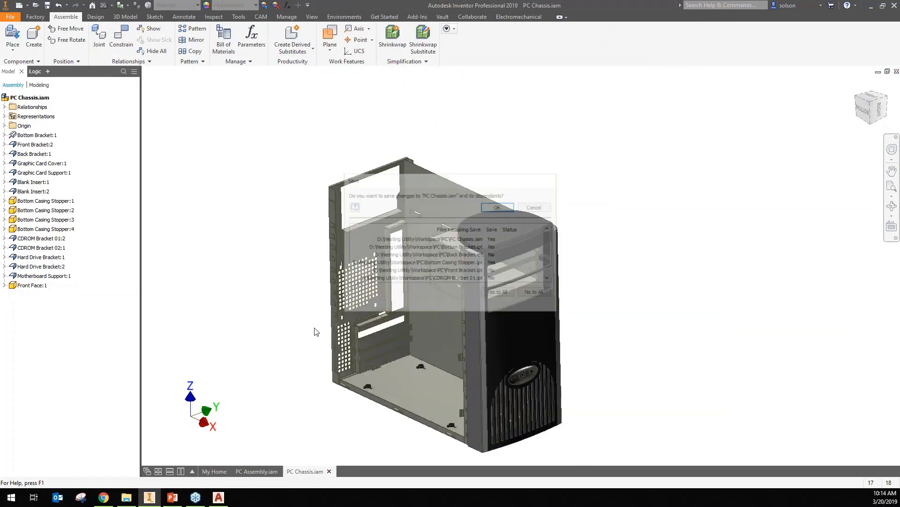
{"action": "left_click", "coordinate": [499, 206]}
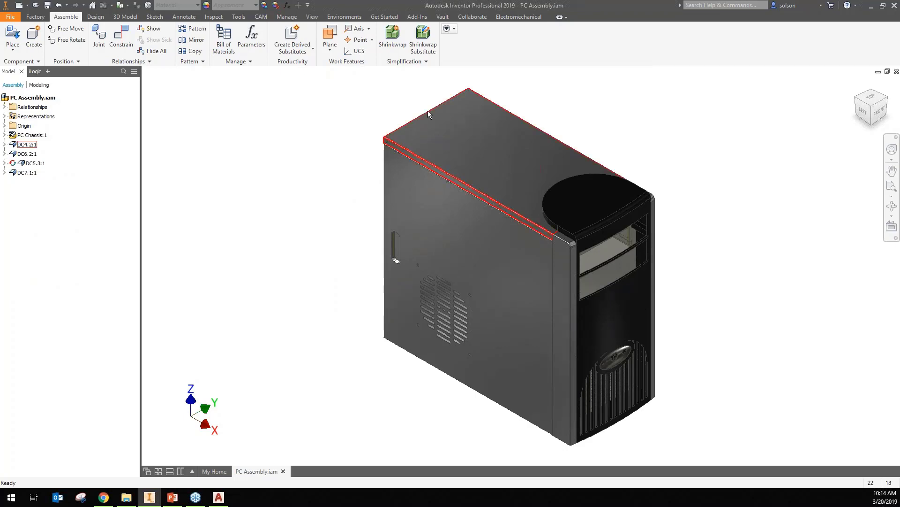
Step: Create a new nest from PC Assembly.iam using the Norm (mm).inest template
{"action": "right_click", "coordinate": [35, 99]}
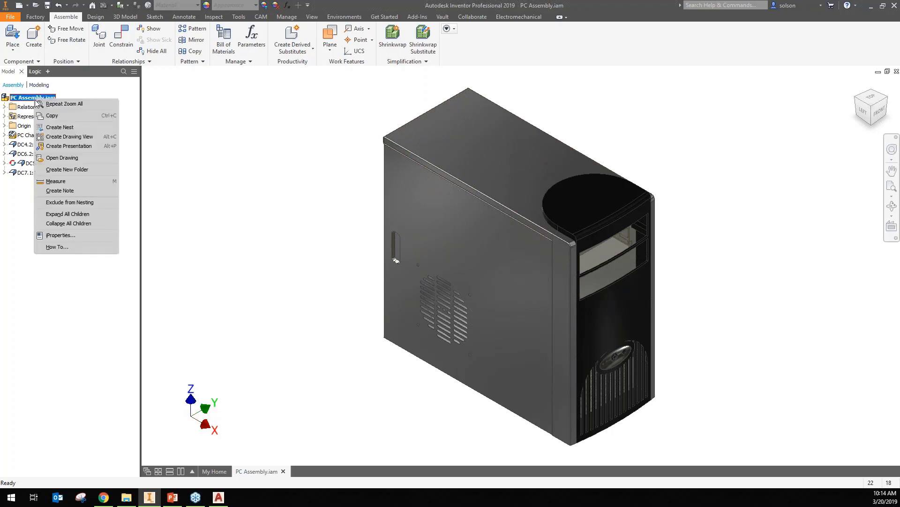
{"action": "left_click", "coordinate": [80, 127]}
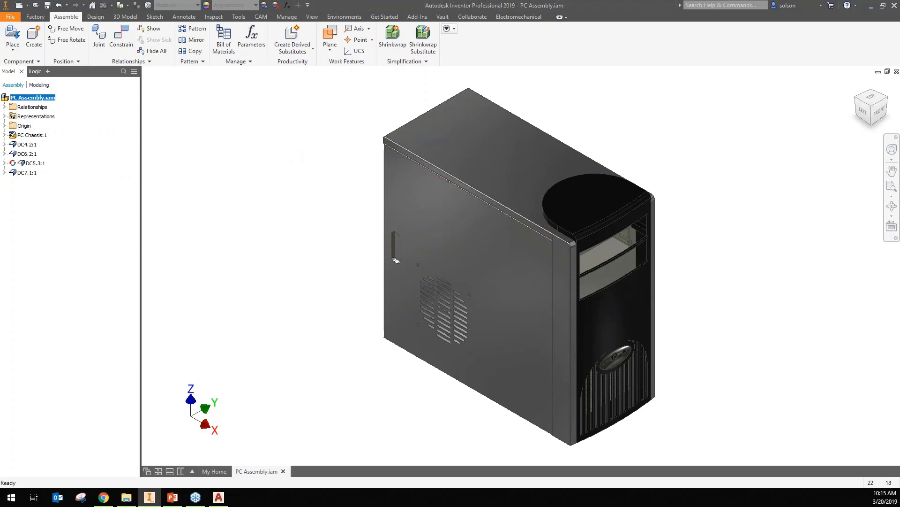
{"action": "left_click_drag", "start_coordinate": [591, 215], "coordinate": [413, 149]}
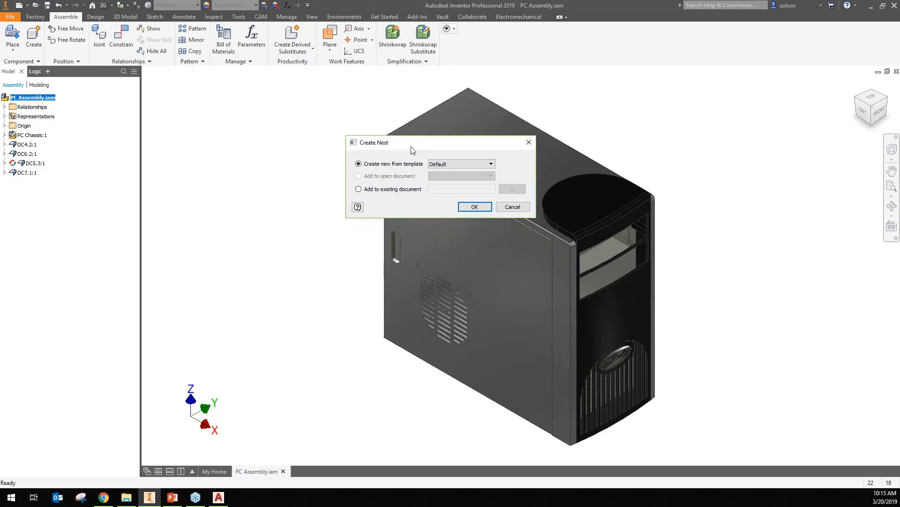
{"action": "left_click", "coordinate": [484, 164]}
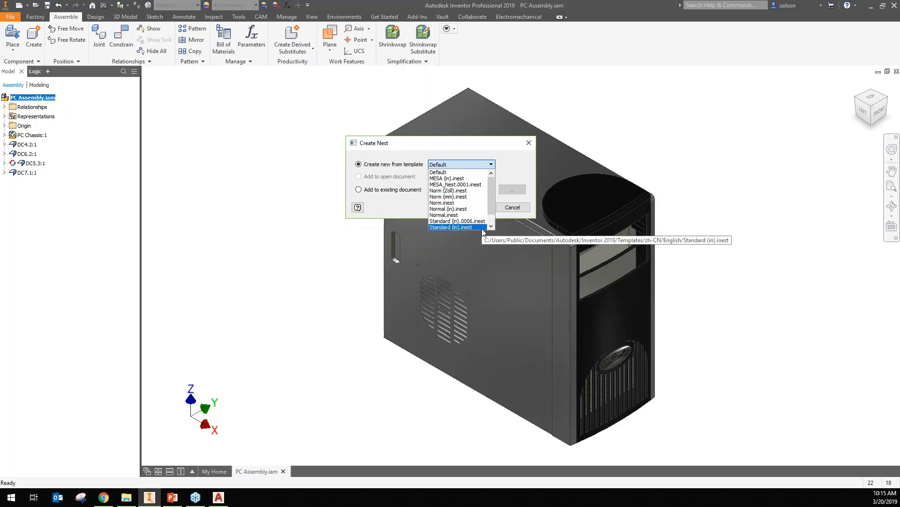
{"action": "left_click", "coordinate": [471, 198]}
{"action": "left_click", "coordinate": [472, 207]}
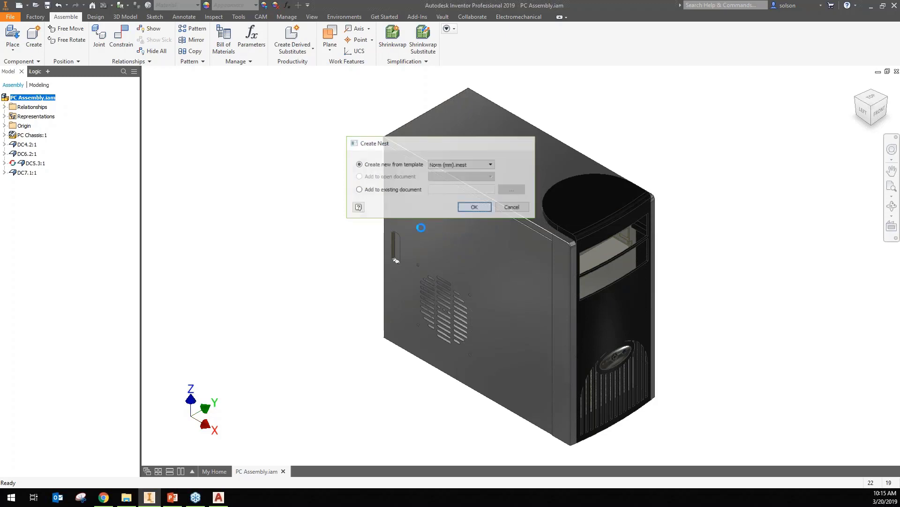
{"action": "left_click", "coordinate": [423, 279]}
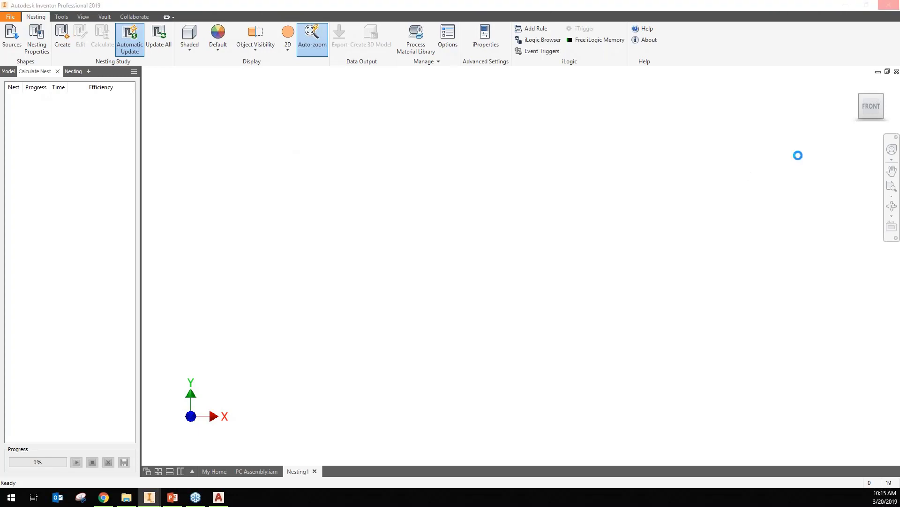
Step: Automatically create and map the missing nesting materials and packagings, and accept the extracted sources
{"action": "left_click_drag", "start_coordinate": [899, 134], "coordinate": [384, 94]}
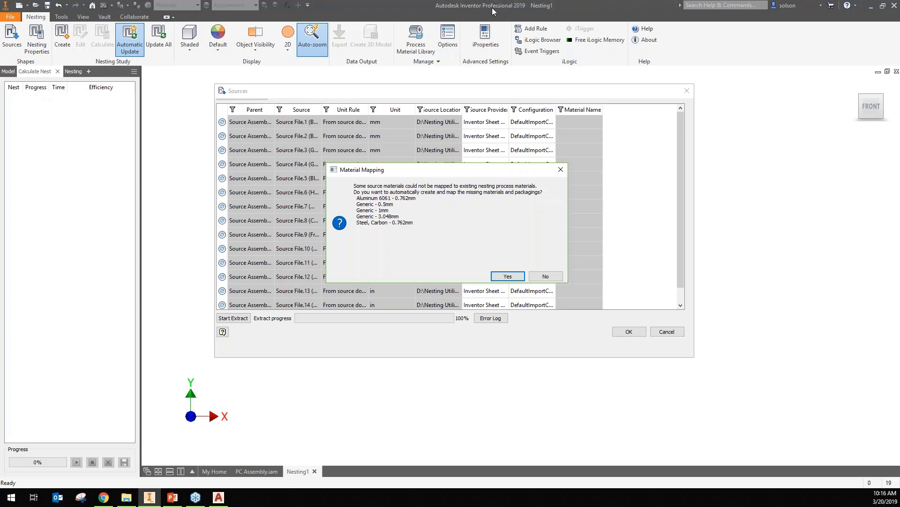
{"action": "left_click", "coordinate": [510, 276]}
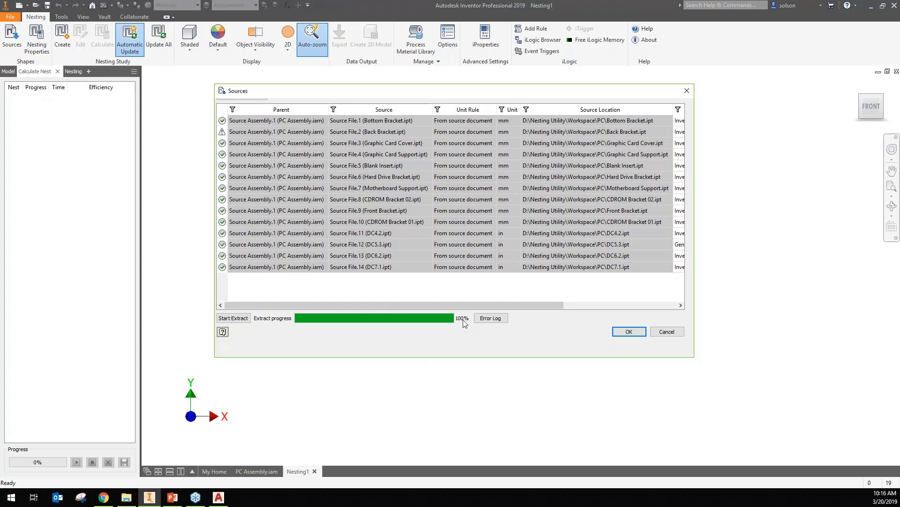
{"action": "left_click", "coordinate": [624, 332]}
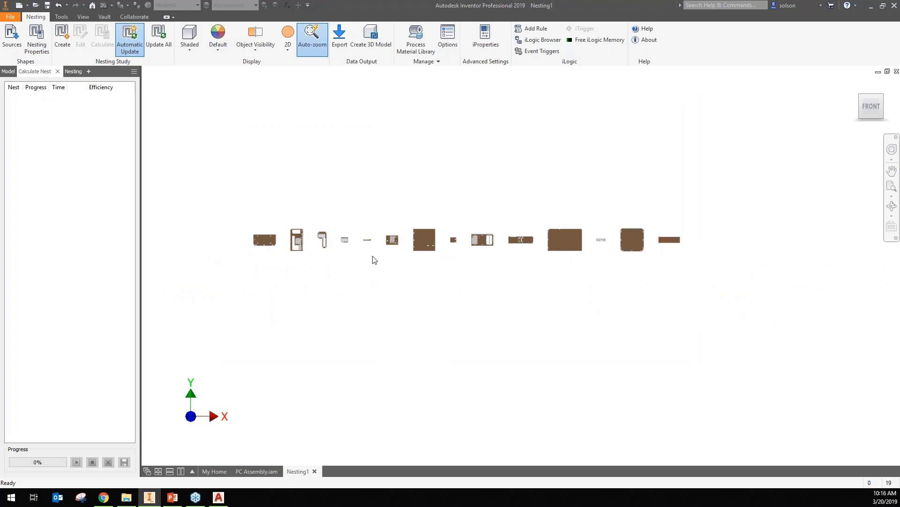
Step: Open the nesting sources and look at the files available in the PC folder for adding as further sources
{"action": "left_click", "coordinate": [11, 38]}
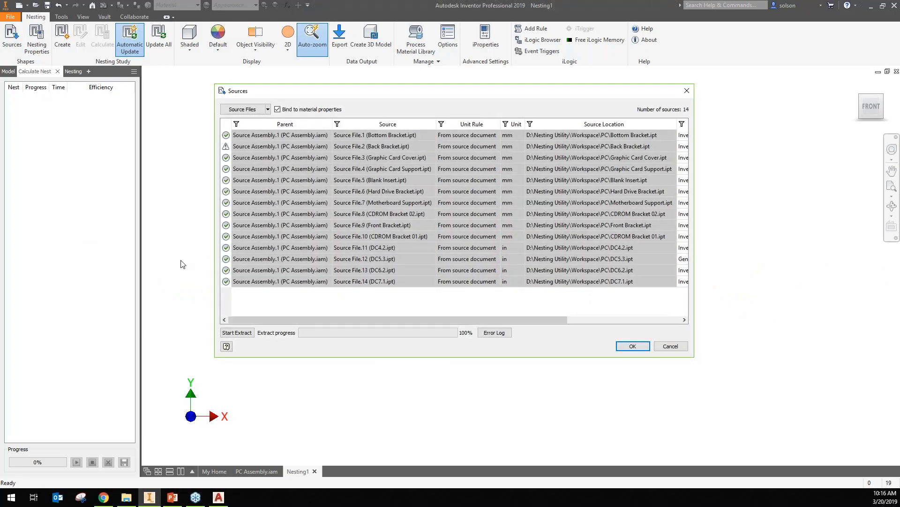
{"action": "left_click", "coordinate": [231, 110]}
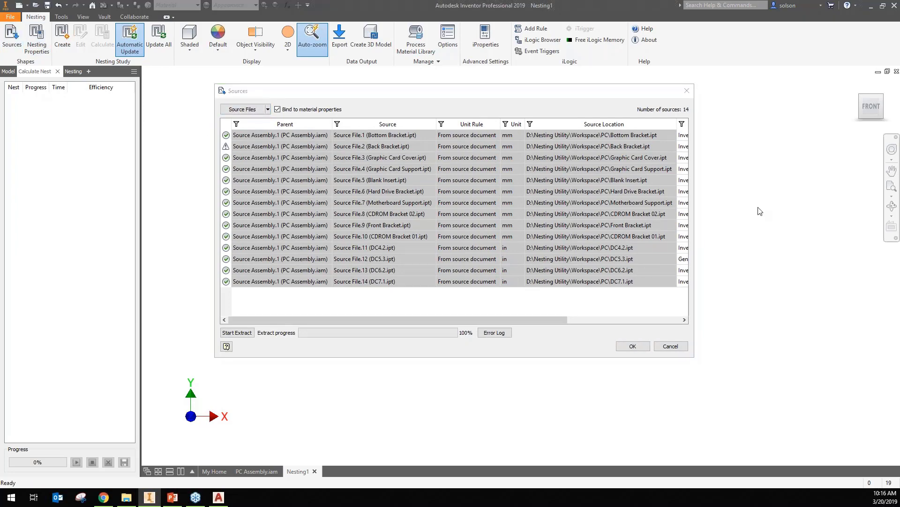
{"action": "left_click_drag", "start_coordinate": [860, 164], "coordinate": [370, 74]}
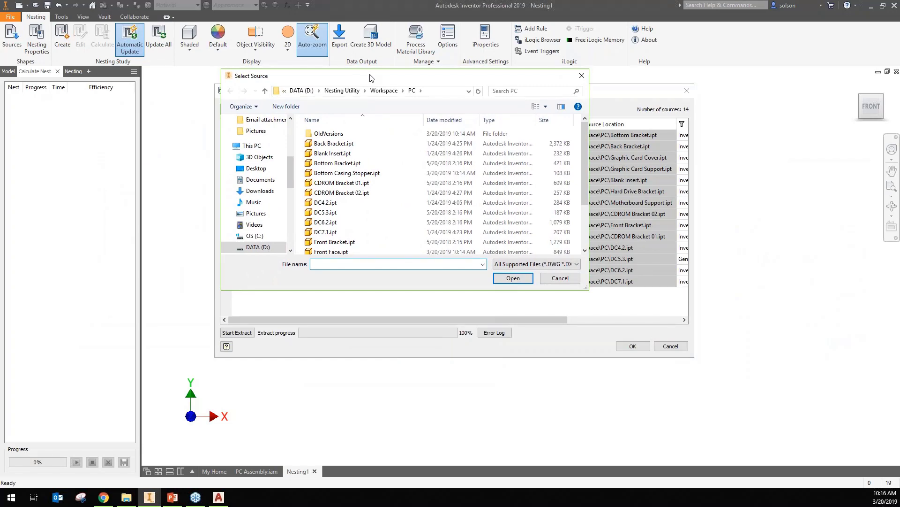
{"action": "left_click", "coordinate": [561, 278]}
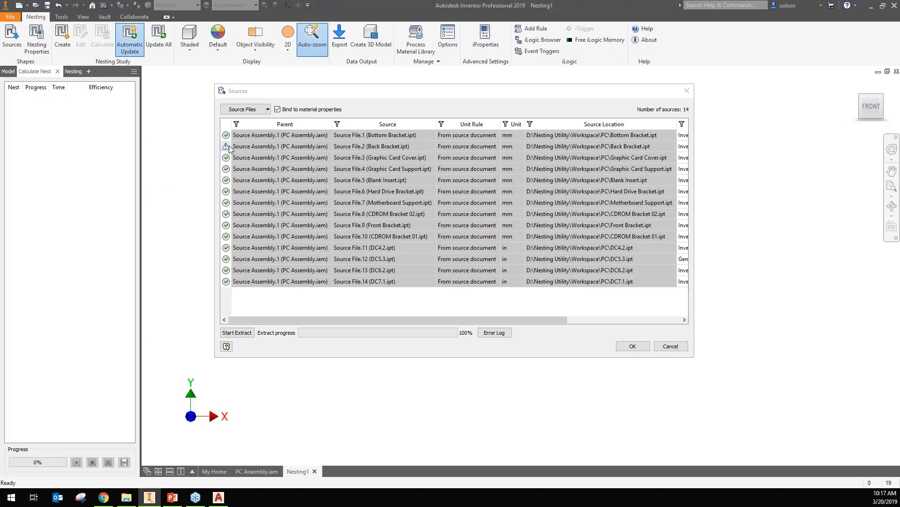
Step: Remove the Back Bracket.ipt source from the nesting sources and accept the changed source list
{"action": "left_click", "coordinate": [271, 149]}
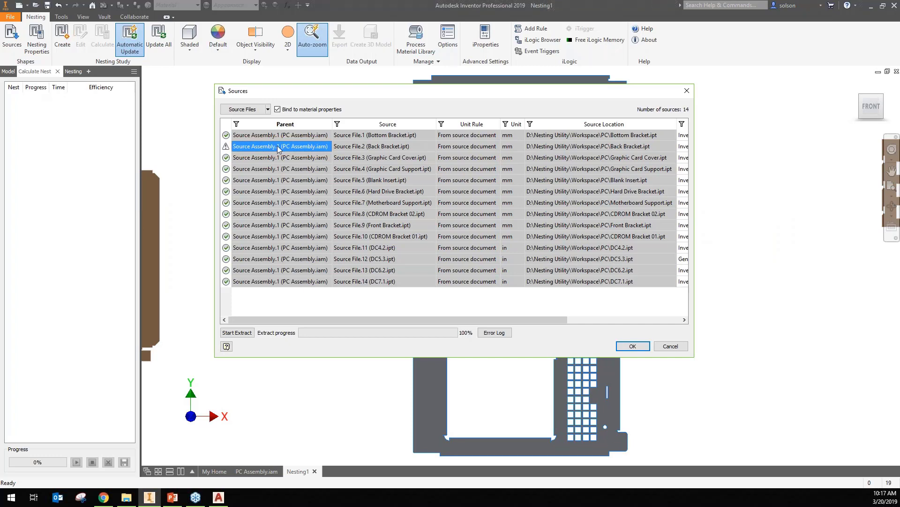
{"action": "left_click_drag", "start_coordinate": [426, 92], "coordinate": [499, 100]}
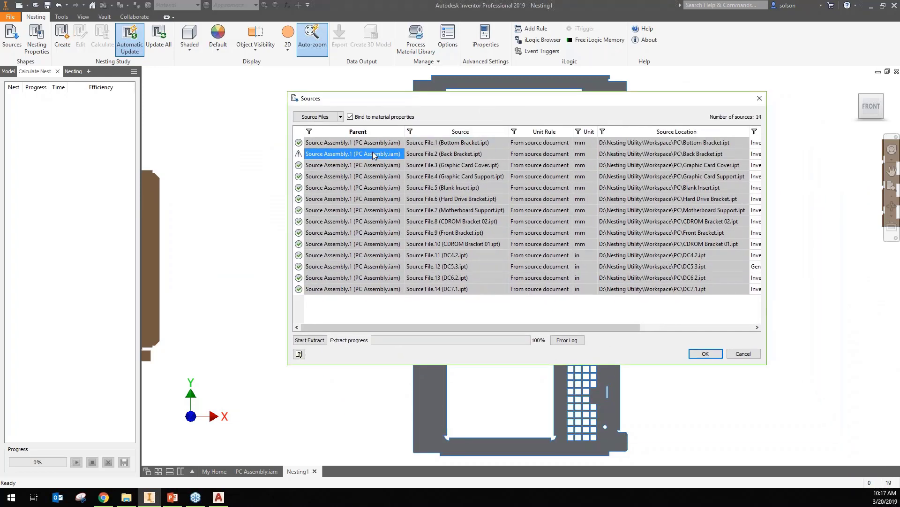
{"action": "right_click", "coordinate": [374, 155]}
{"action": "left_click", "coordinate": [415, 258]}
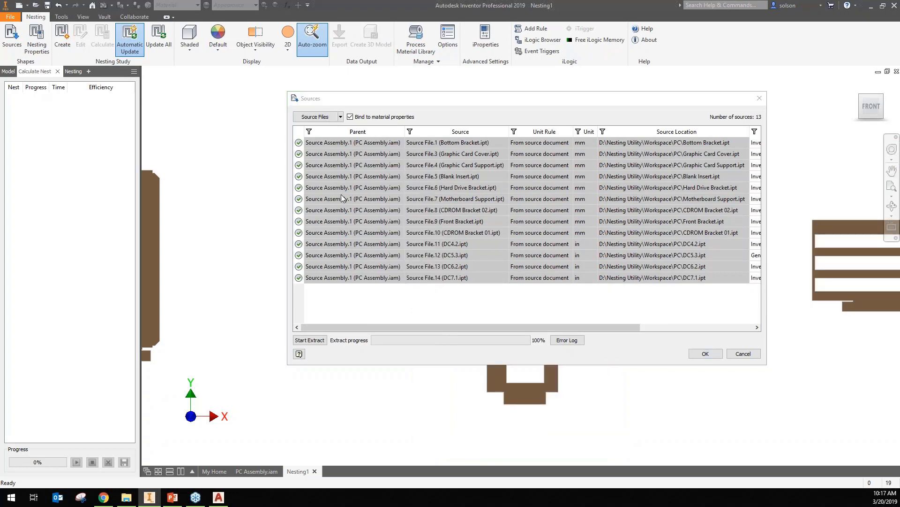
{"action": "left_click", "coordinate": [705, 353]}
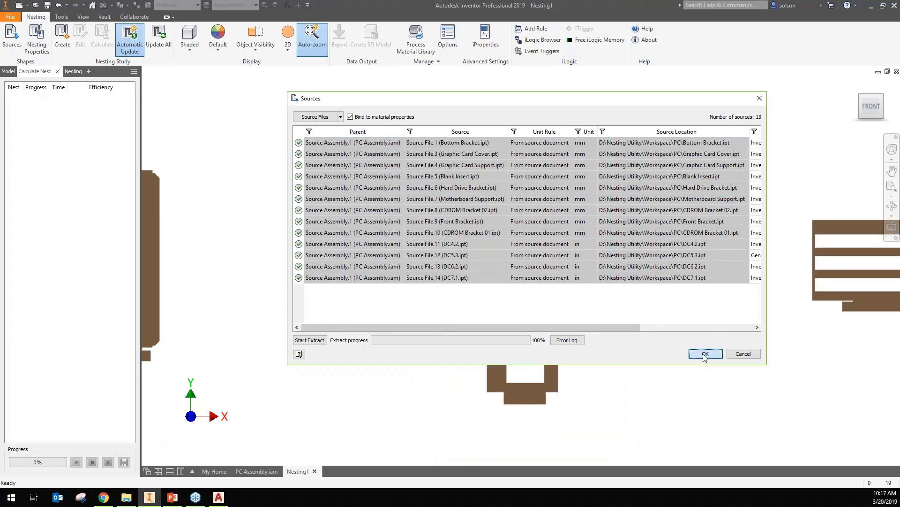
Step: Review the general, packaging and nesting settings of Material ID.1 in the process material library
{"action": "scroll", "coordinate": [453, 205], "scroll_direction": "down", "scroll_amount": 3}
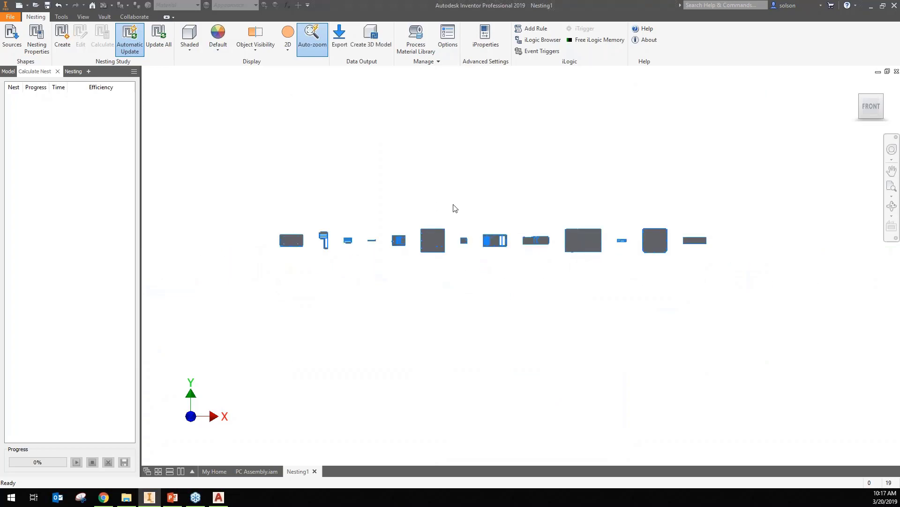
{"action": "middle_click_drag", "start_coordinate": [415, 222], "coordinate": [391, 153]}
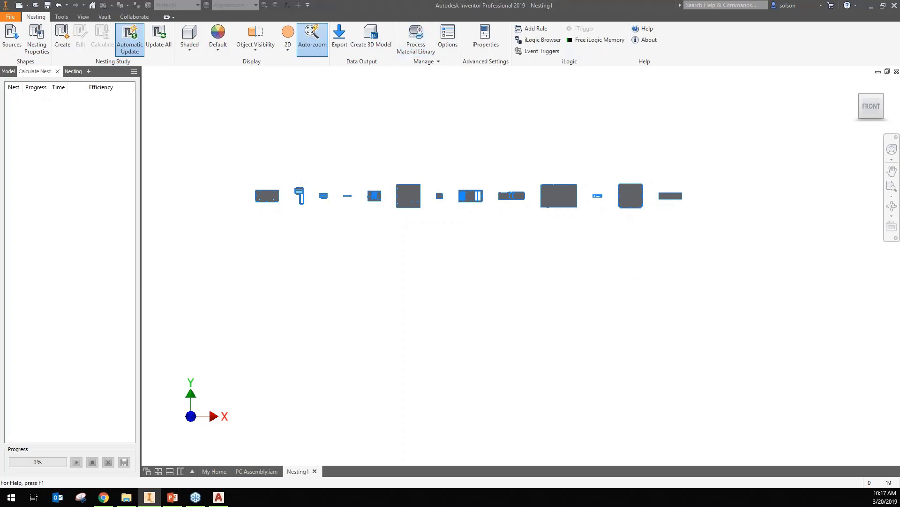
{"action": "left_click_drag", "start_coordinate": [899, 141], "coordinate": [362, 61]}
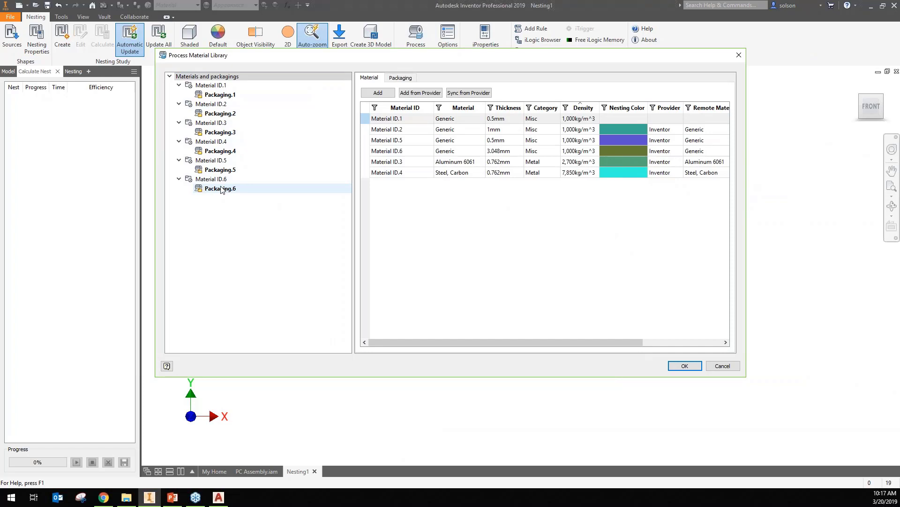
{"action": "left_click", "coordinate": [212, 86]}
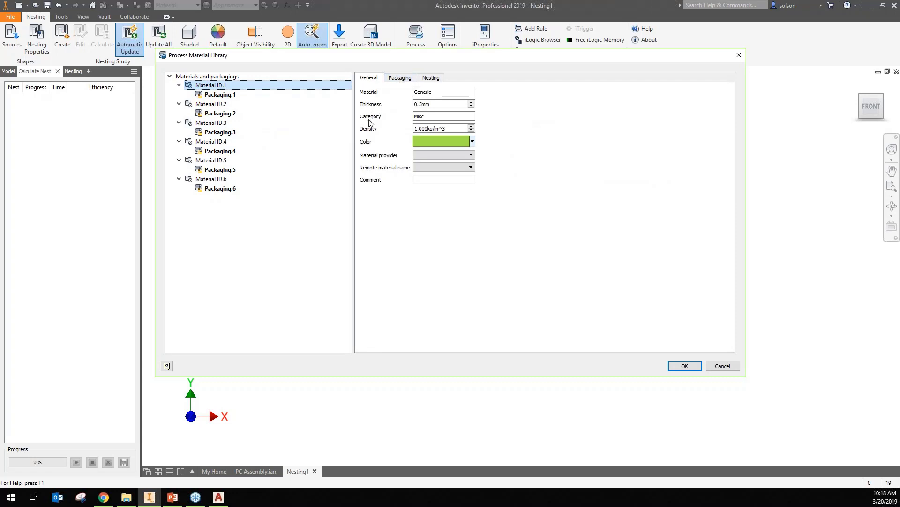
{"action": "left_click", "coordinate": [400, 79]}
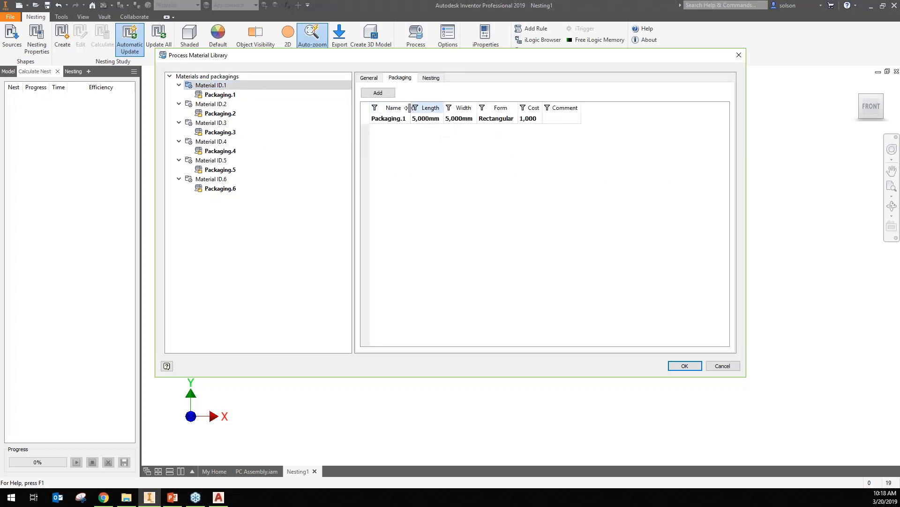
{"action": "left_click", "coordinate": [430, 79]}
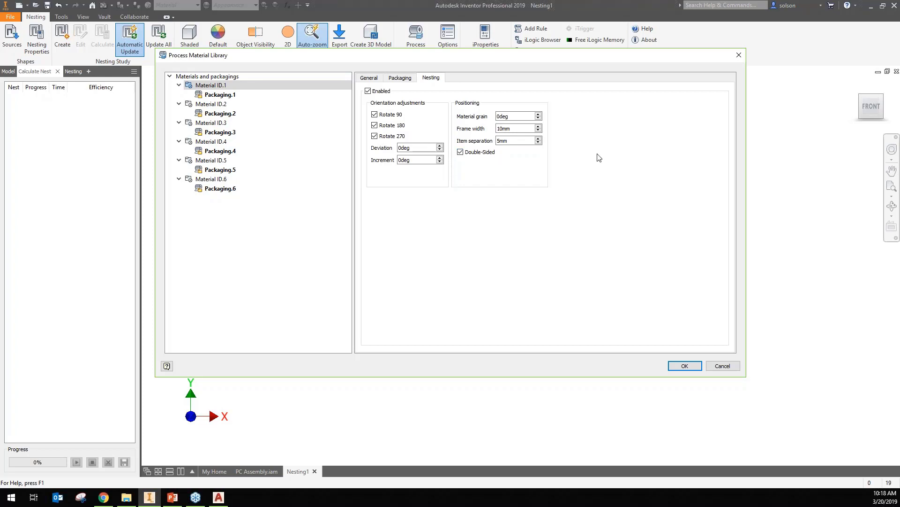
{"action": "left_click", "coordinate": [684, 366]}
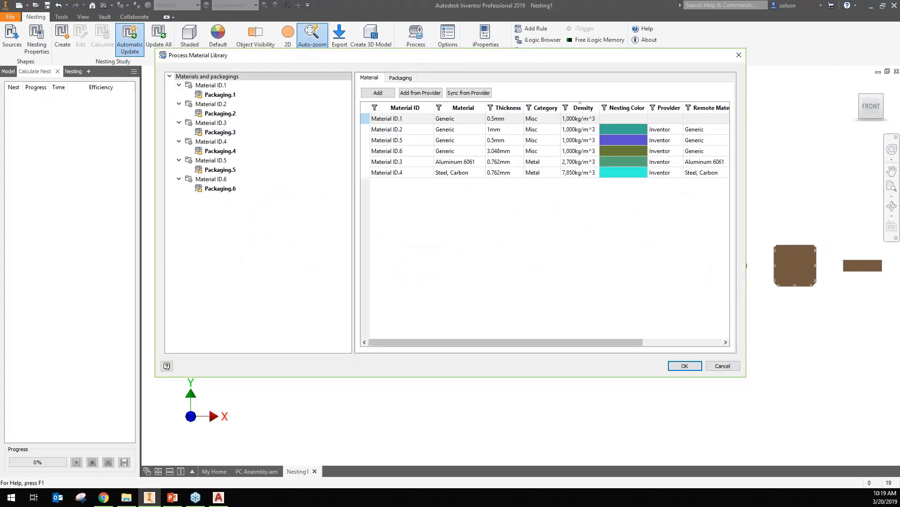
{"action": "left_click", "coordinate": [686, 367]}
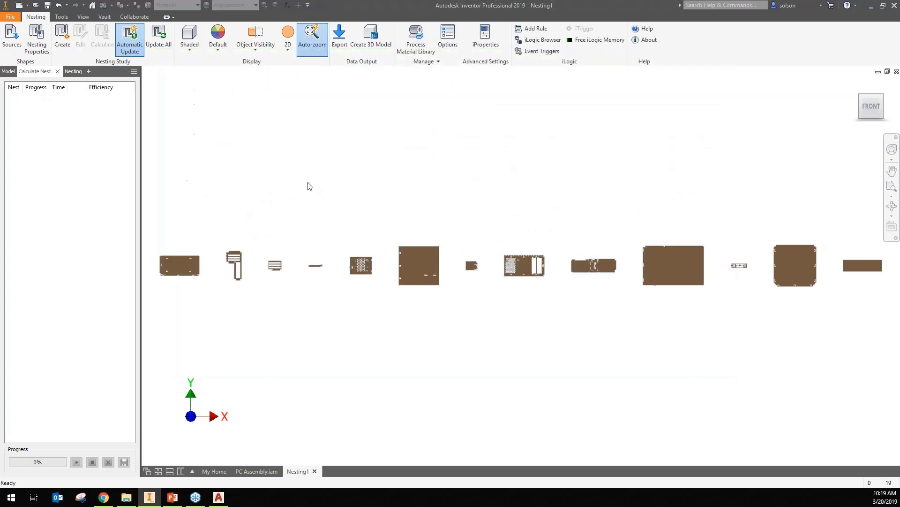
Step: Create Nesting Study.1 from all the extracted shapes and listed packagings, with the nest calculated automatically
{"action": "scroll", "coordinate": [352, 167], "scroll_direction": "up", "scroll_amount": 3}
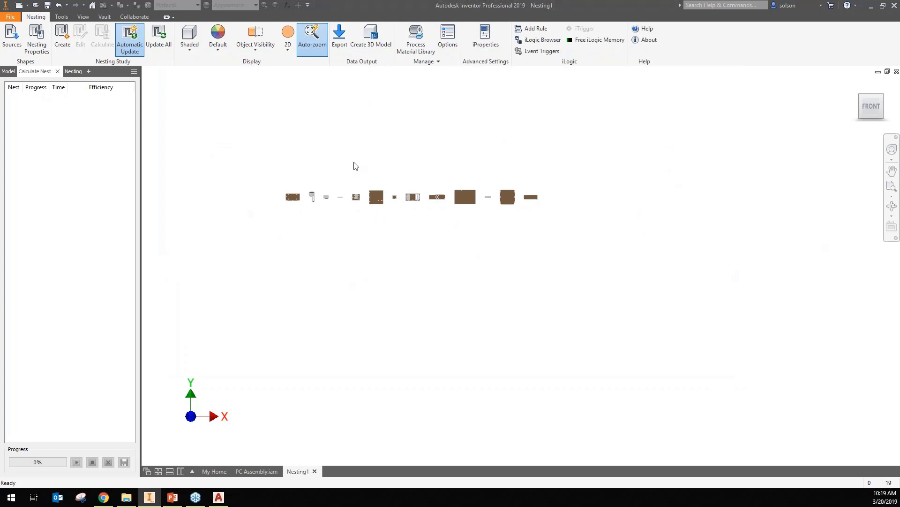
{"action": "left_click", "coordinate": [61, 42]}
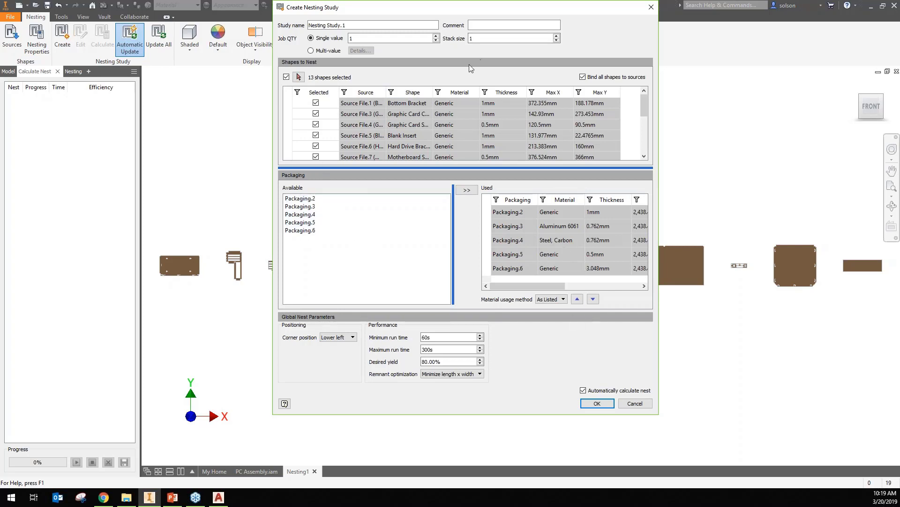
{"action": "left_click", "coordinate": [596, 404]}
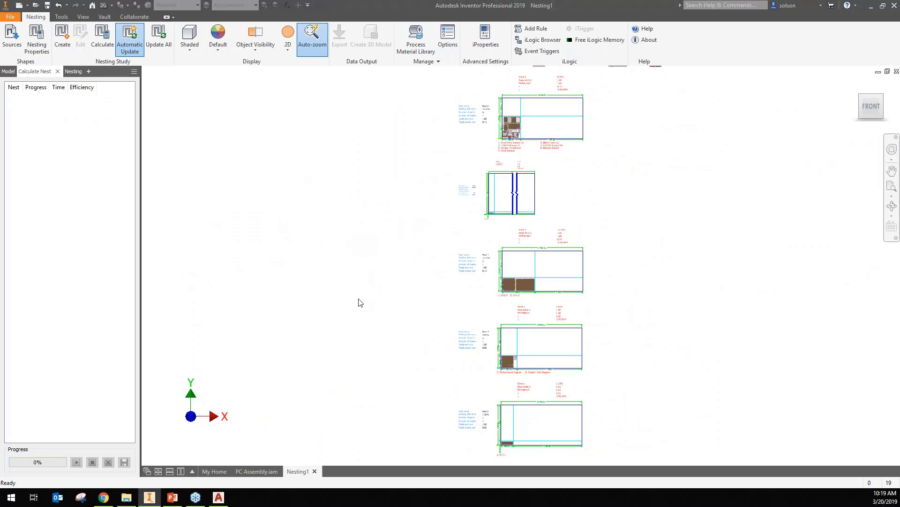
Step: Examine the sheet layout, part list and report of Nest.1 in the calculated nesting study
{"action": "scroll", "coordinate": [511, 112], "scroll_direction": "up", "scroll_amount": 3}
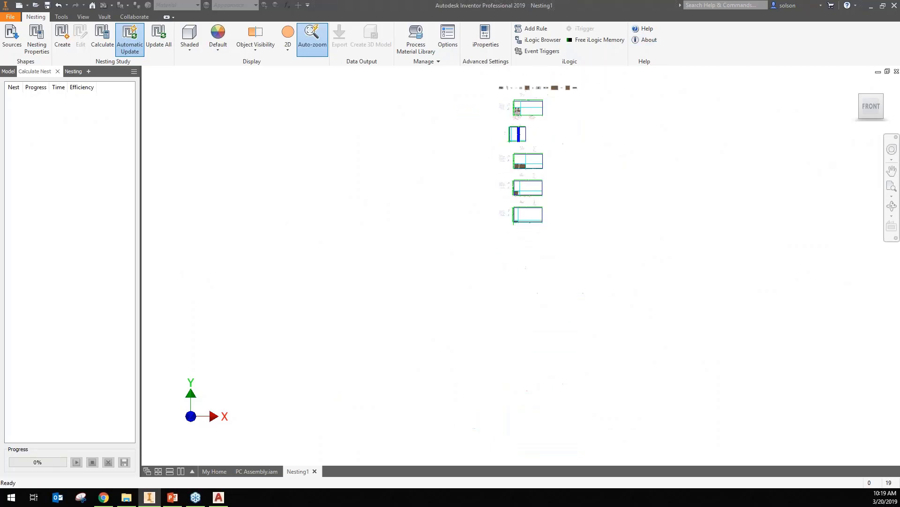
{"action": "middle_click_drag", "start_coordinate": [505, 127], "coordinate": [430, 181]}
{"action": "scroll", "coordinate": [440, 172], "scroll_direction": "up", "scroll_amount": 4}
{"action": "scroll", "coordinate": [415, 99], "scroll_direction": "down", "scroll_amount": 2}
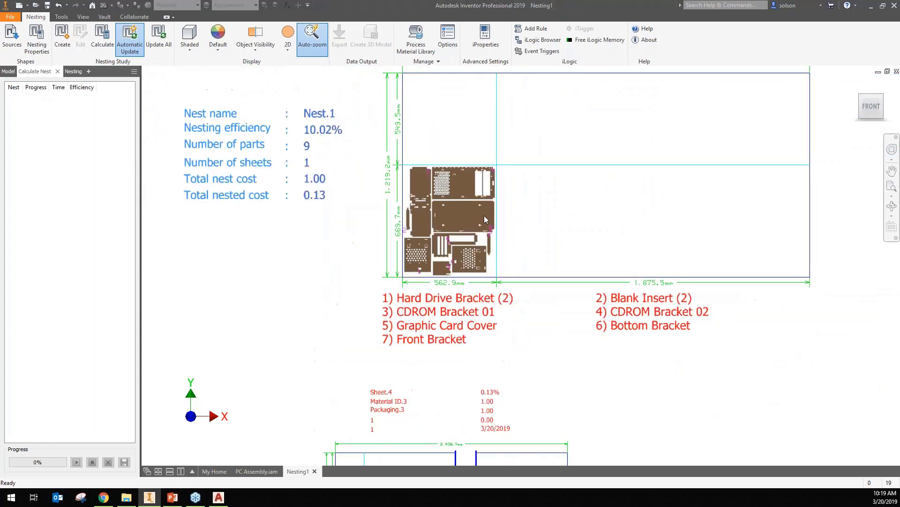
{"action": "scroll", "coordinate": [469, 213], "scroll_direction": "up", "scroll_amount": 4}
{"action": "scroll", "coordinate": [464, 216], "scroll_direction": "down", "scroll_amount": 2}
{"action": "scroll", "coordinate": [477, 210], "scroll_direction": "down", "scroll_amount": 2}
{"action": "middle_click_drag", "start_coordinate": [497, 230], "coordinate": [462, 242]}
{"action": "scroll", "coordinate": [473, 209], "scroll_direction": "down", "scroll_amount": 4}
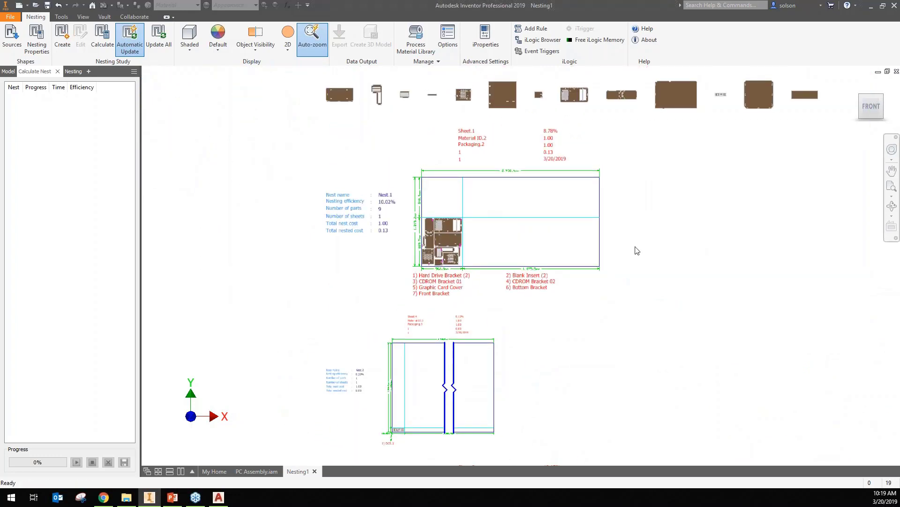
Step: Examine the DC5.3 layout on the second nest's sheet and look over the nests beneath it
{"action": "middle_click_drag", "start_coordinate": [412, 429], "coordinate": [416, 252]}
{"action": "scroll", "coordinate": [416, 252], "scroll_direction": "down", "scroll_amount": 5}
{"action": "scroll", "coordinate": [408, 230], "scroll_direction": "up", "scroll_amount": 3}
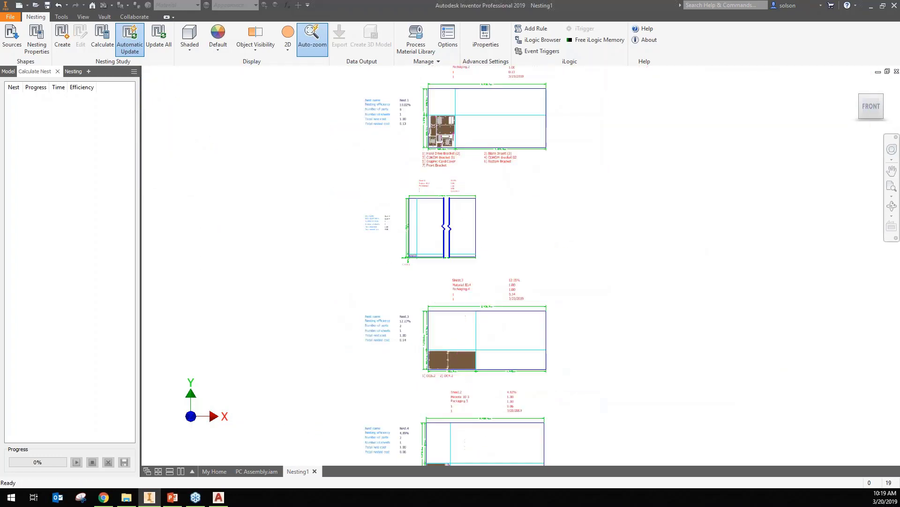
{"action": "scroll", "coordinate": [413, 256], "scroll_direction": "up", "scroll_amount": 8}
{"action": "scroll", "coordinate": [440, 301], "scroll_direction": "down", "scroll_amount": 8}
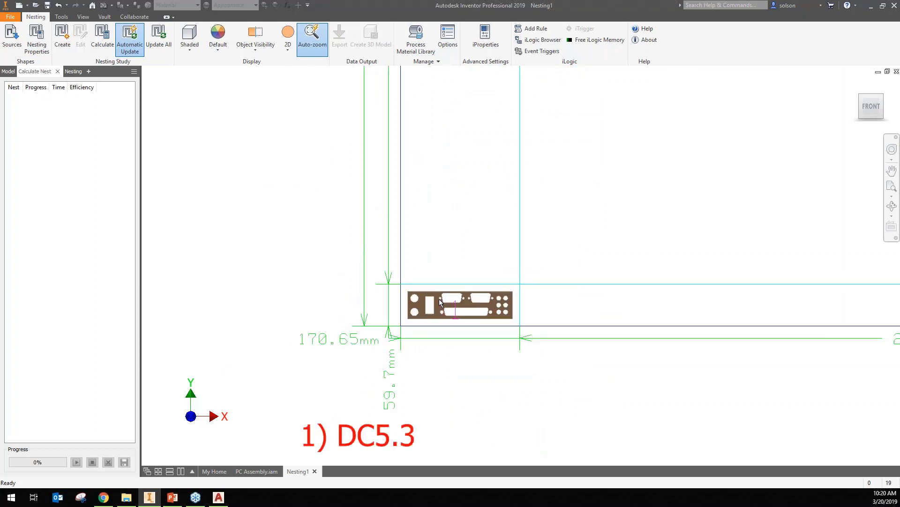
{"action": "middle_click_drag", "start_coordinate": [489, 264], "coordinate": [446, 71]}
{"action": "middle_click_drag", "start_coordinate": [520, 437], "coordinate": [461, 95]}
{"action": "scroll", "coordinate": [504, 253], "scroll_direction": "down", "scroll_amount": 5}
{"action": "middle_click_drag", "start_coordinate": [487, 296], "coordinate": [465, 155]}
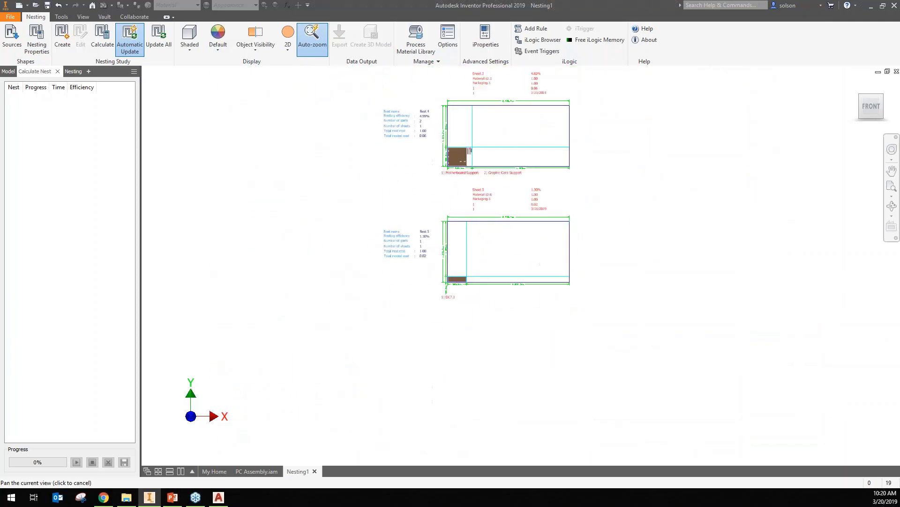
Step: Examine the DC7.1 layout on the last nest's sheet and look at the whole set of nests
{"action": "scroll", "coordinate": [467, 309], "scroll_direction": "up", "scroll_amount": 6}
{"action": "scroll", "coordinate": [450, 263], "scroll_direction": "up", "scroll_amount": 3}
{"action": "middle_click_drag", "start_coordinate": [383, 160], "coordinate": [419, 256]}
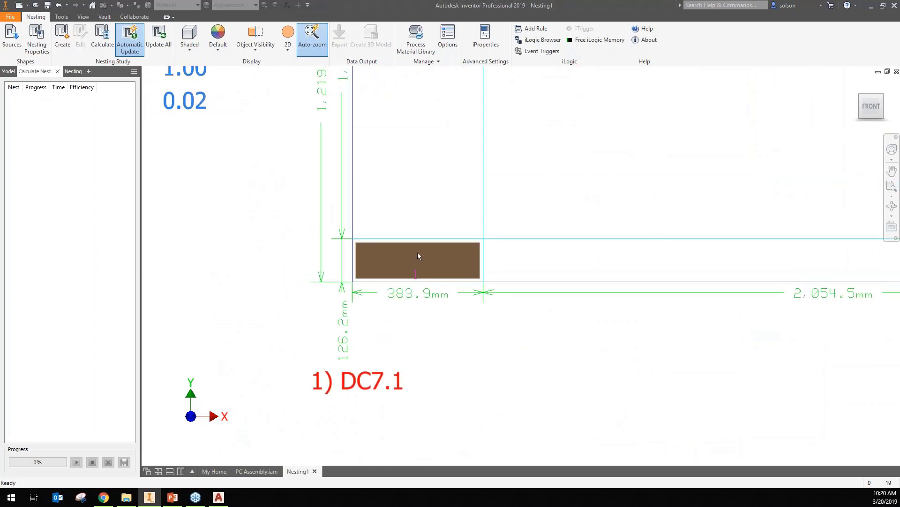
{"action": "scroll", "coordinate": [417, 252], "scroll_direction": "down", "scroll_amount": 5}
{"action": "scroll", "coordinate": [401, 265], "scroll_direction": "up", "scroll_amount": 3}
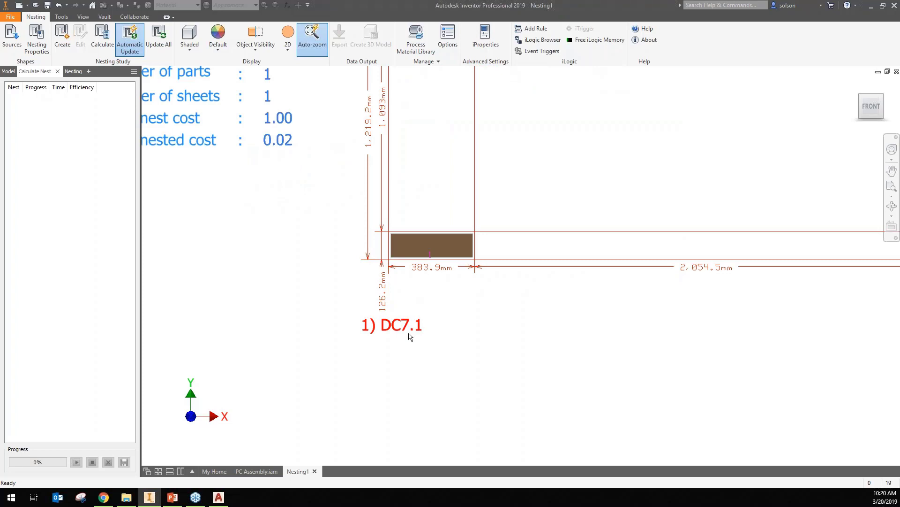
{"action": "scroll", "coordinate": [474, 333], "scroll_direction": "down", "scroll_amount": 8}
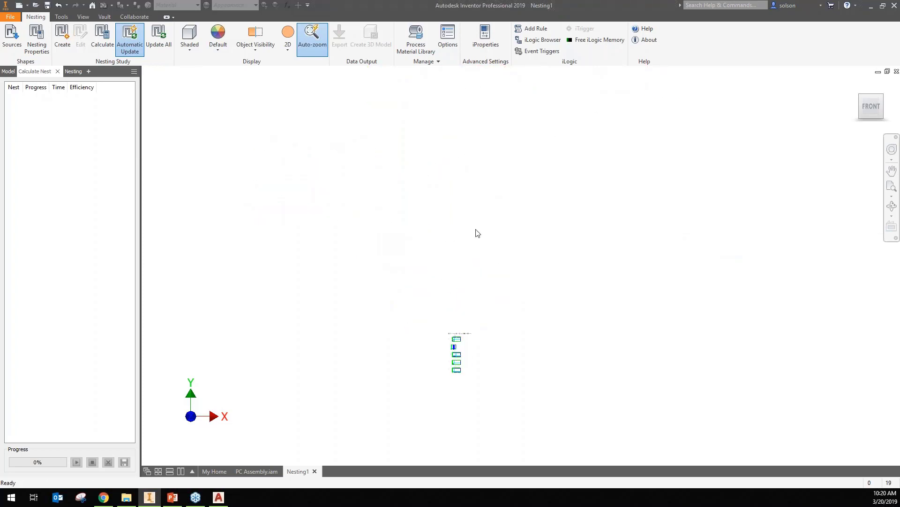
{"action": "middle_click", "coordinate": [476, 225]}
{"action": "middle_click", "coordinate": [476, 226]}
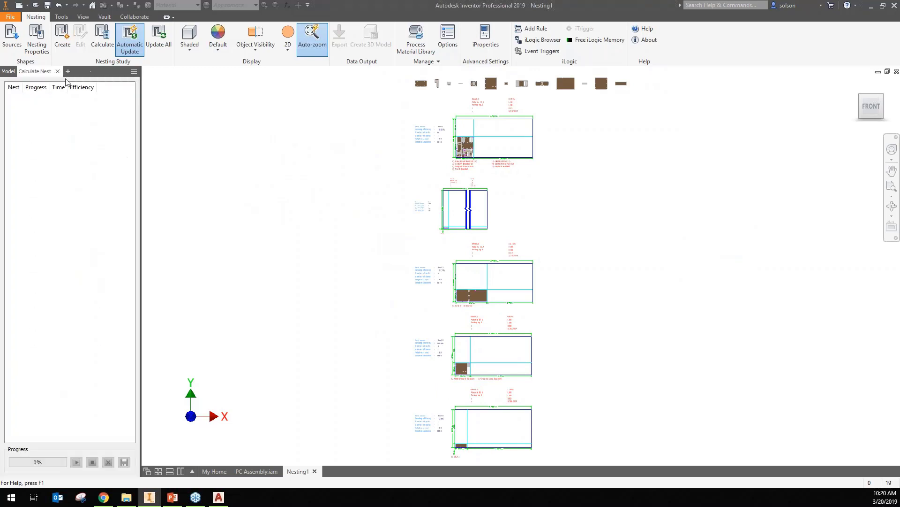
Step: Delete the DC7.1.ipt source file from the geometry sources in the nesting browser and dismiss the update report
{"action": "left_click_drag", "start_coordinate": [66, 82], "coordinate": [70, 75]}
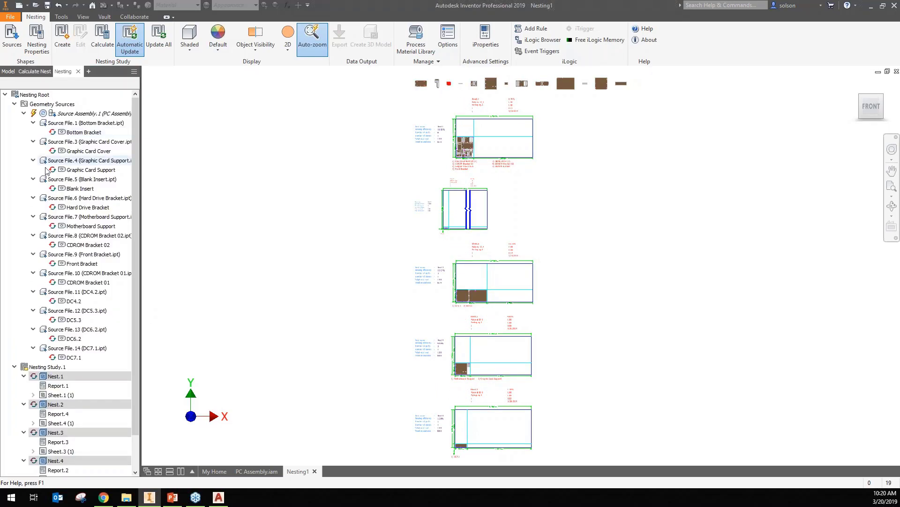
{"action": "left_click", "coordinate": [71, 357]}
{"action": "right_click", "coordinate": [72, 360]}
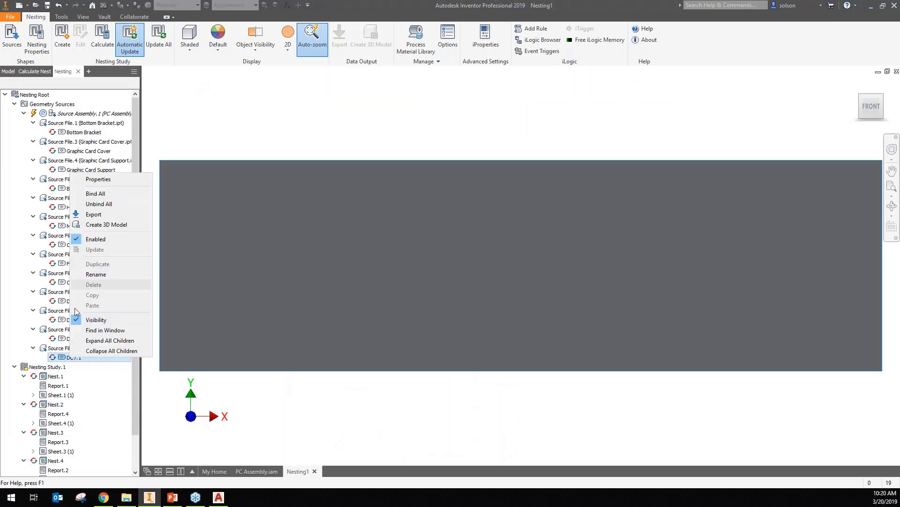
{"action": "left_click", "coordinate": [56, 348]}
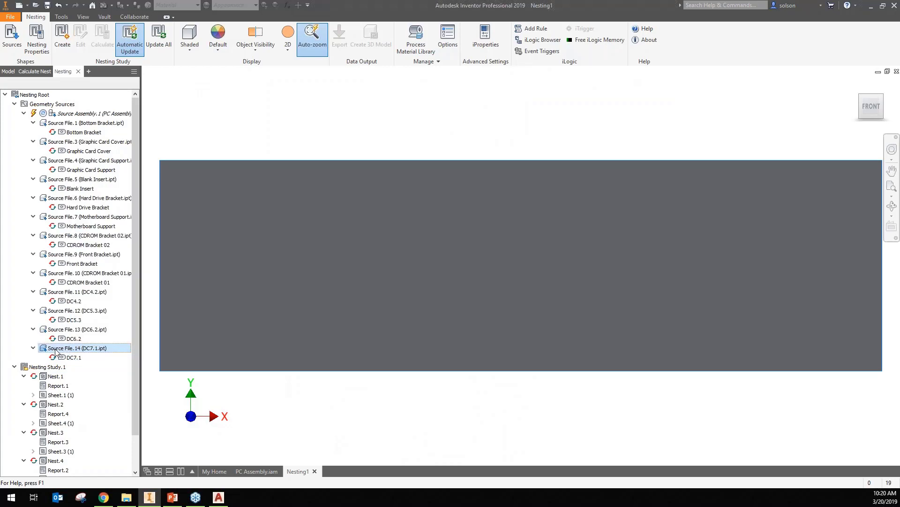
{"action": "right_click", "coordinate": [56, 348]}
{"action": "left_click", "coordinate": [90, 278]}
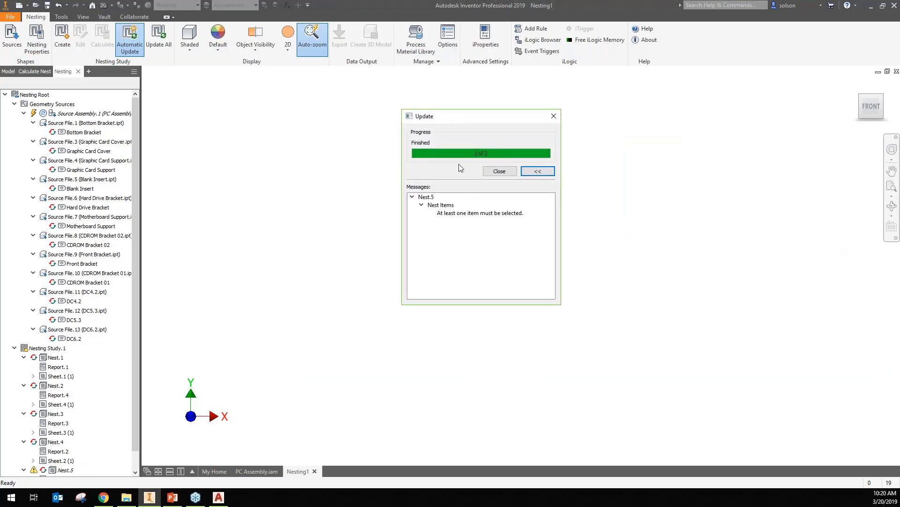
{"action": "left_click", "coordinate": [500, 171]}
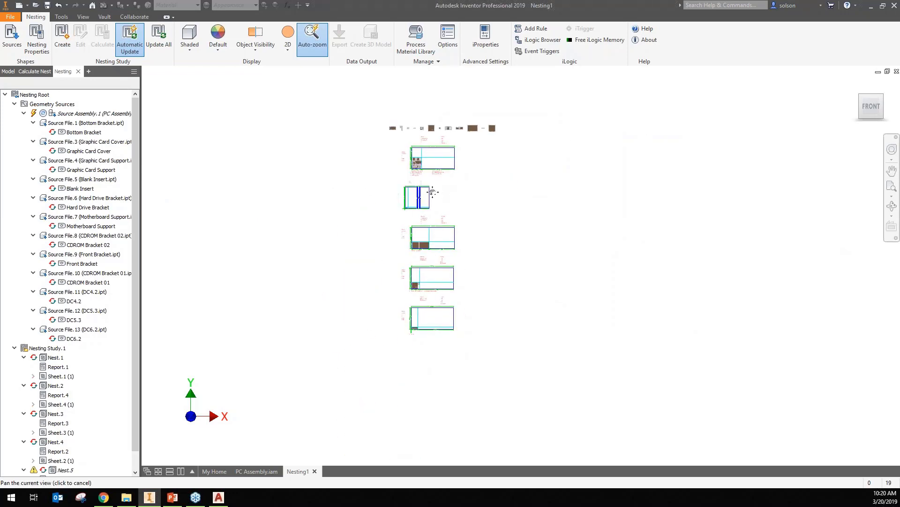
{"action": "scroll", "coordinate": [466, 144], "scroll_direction": "up", "scroll_amount": 5}
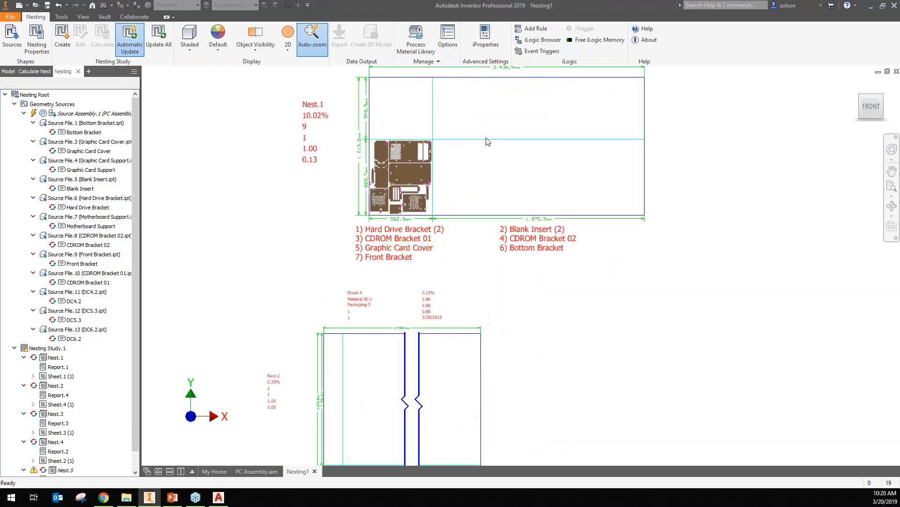
Step: Export Sheet.1 of Nest.1 as the AutoCAD DXF file Sheet.1 (1).DXF in the Nesting Utility Workspace PC folder
{"action": "scroll", "coordinate": [420, 170], "scroll_direction": "up", "scroll_amount": 3}
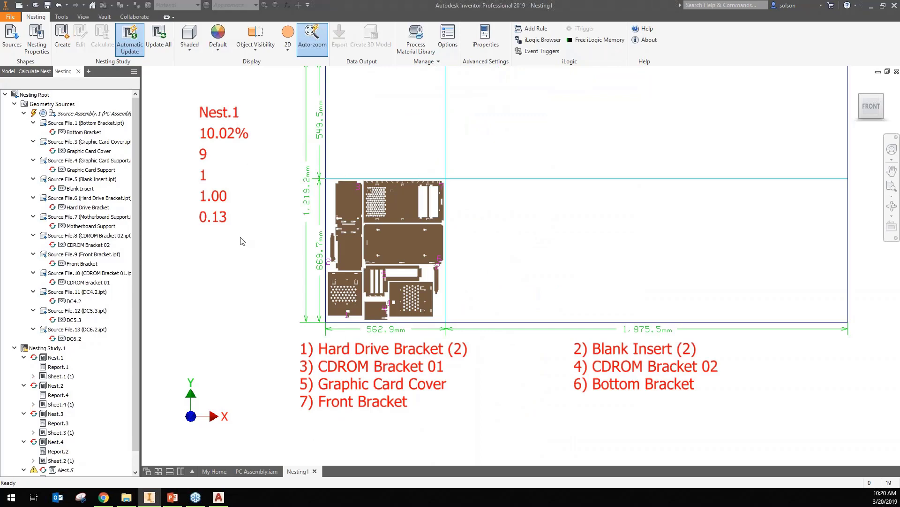
{"action": "scroll", "coordinate": [486, 296], "scroll_direction": "down", "scroll_amount": 2}
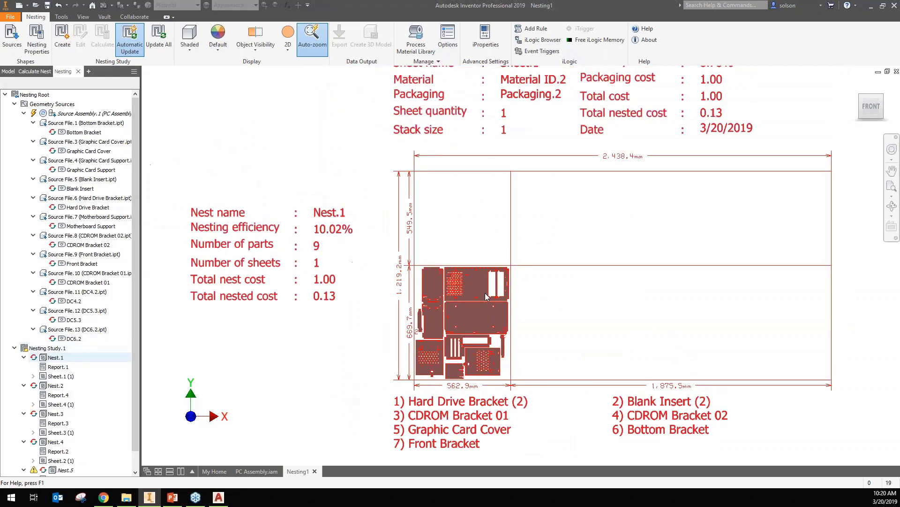
{"action": "left_click", "coordinate": [485, 296]}
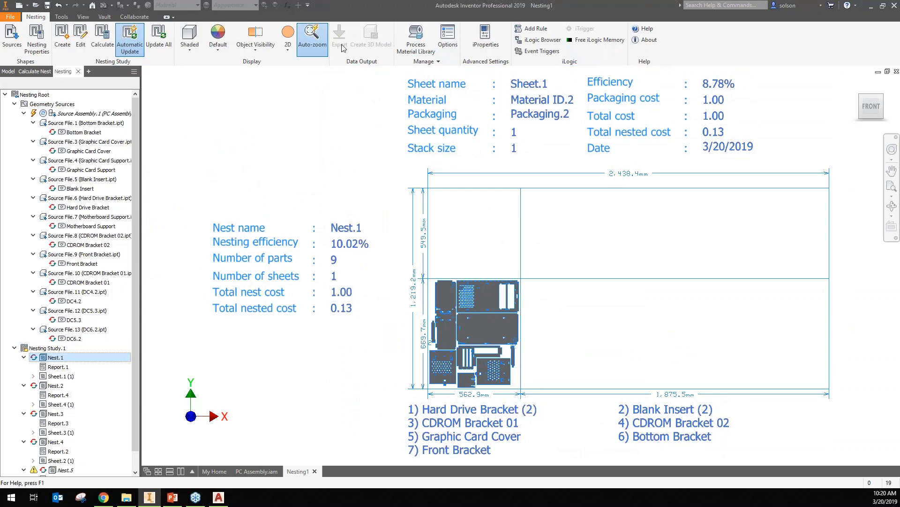
{"action": "left_click", "coordinate": [58, 376]}
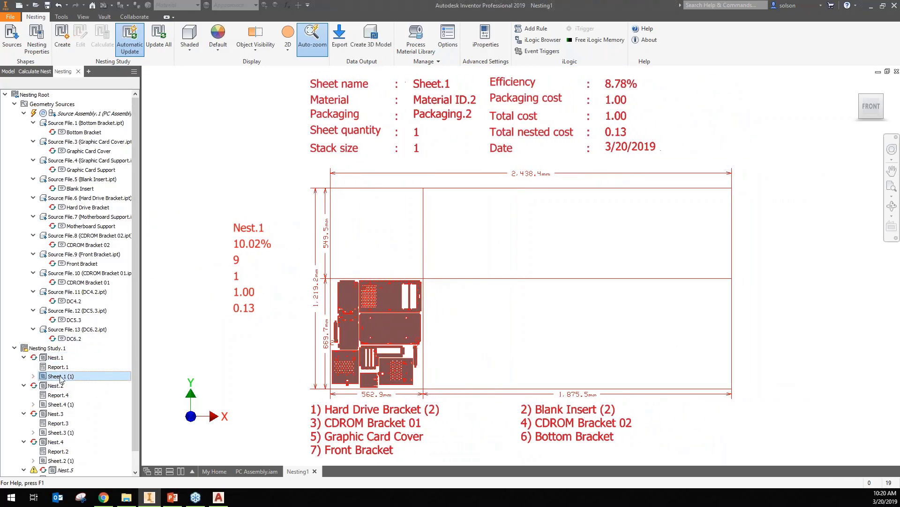
{"action": "left_click", "coordinate": [340, 38]}
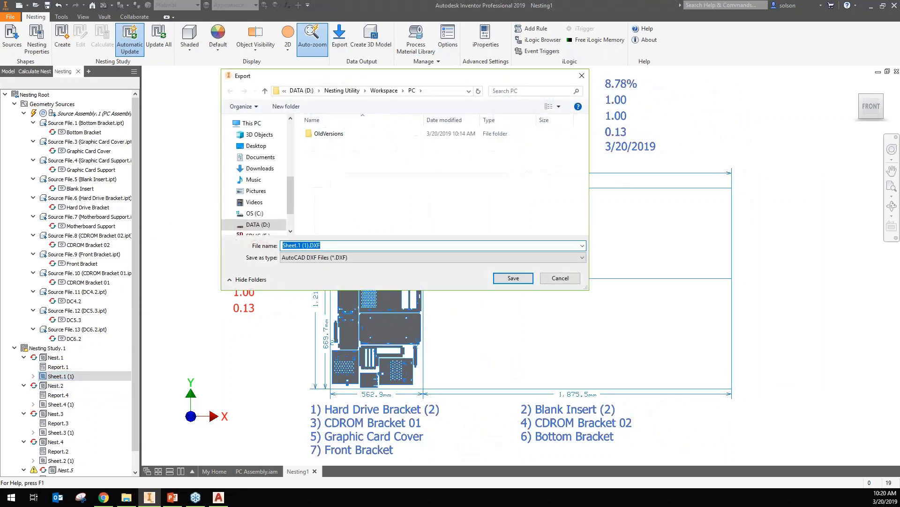
{"action": "left_click", "coordinate": [351, 258]}
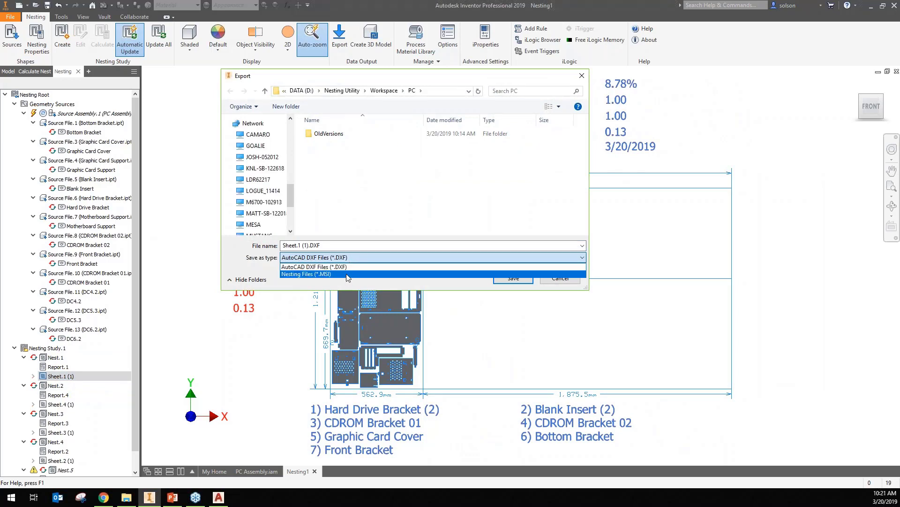
{"action": "left_click", "coordinate": [347, 270]}
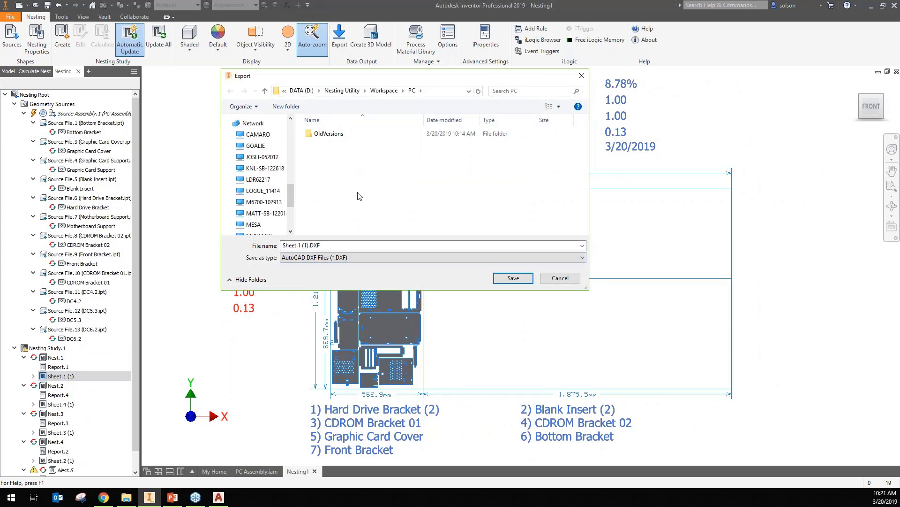
{"action": "left_click", "coordinate": [330, 247]}
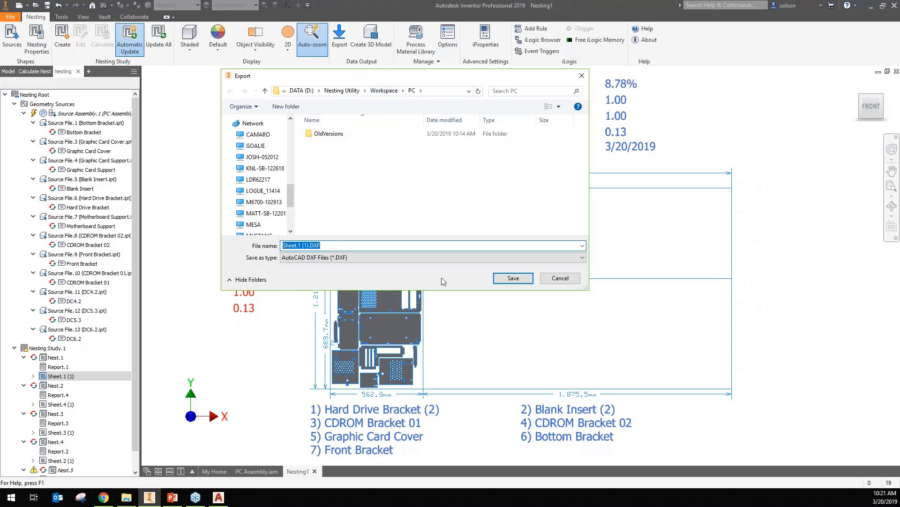
{"action": "left_click", "coordinate": [513, 278]}
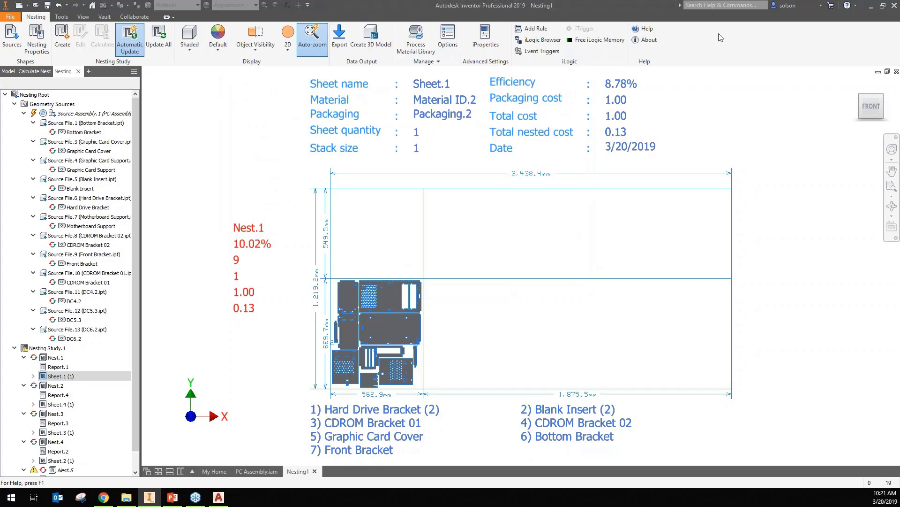
Step: Accept the default export configuration for the DXF and dismiss the update report
{"action": "left_click_drag", "start_coordinate": [465, 123], "coordinate": [366, 50]}
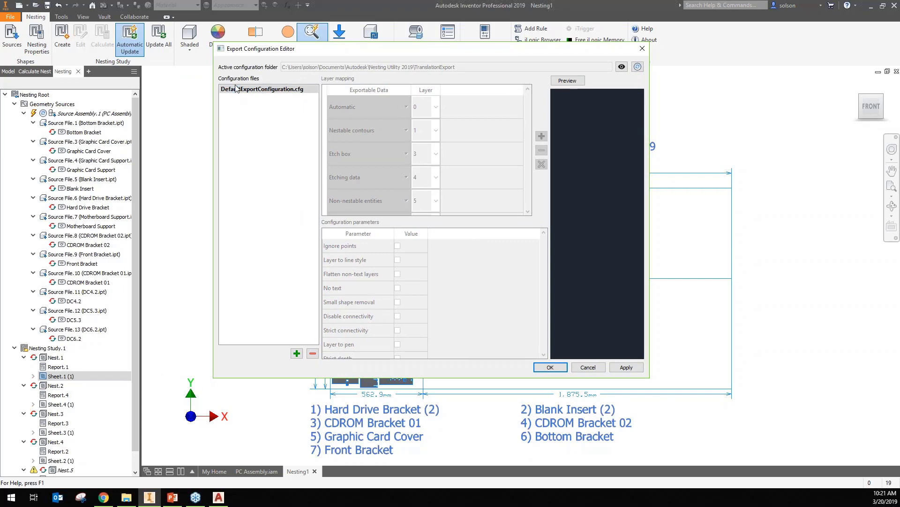
{"action": "left_click", "coordinate": [557, 370]}
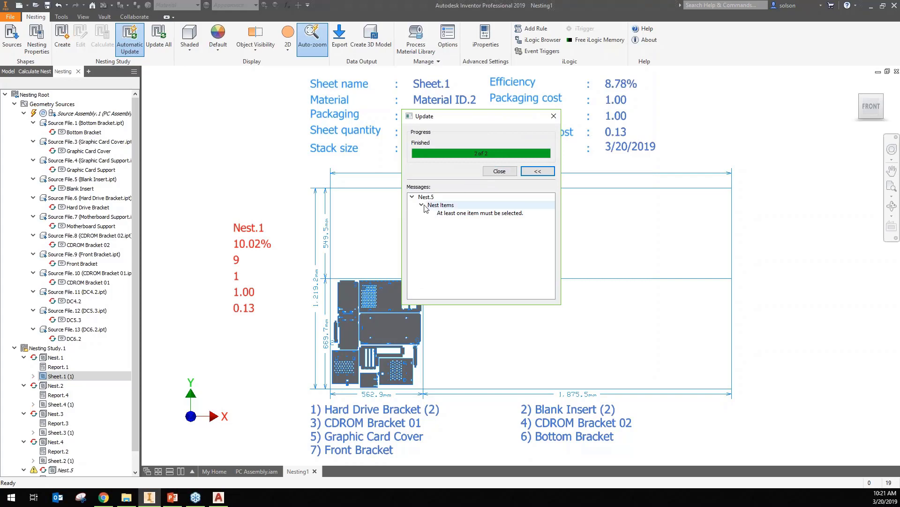
{"action": "left_click", "coordinate": [498, 171]}
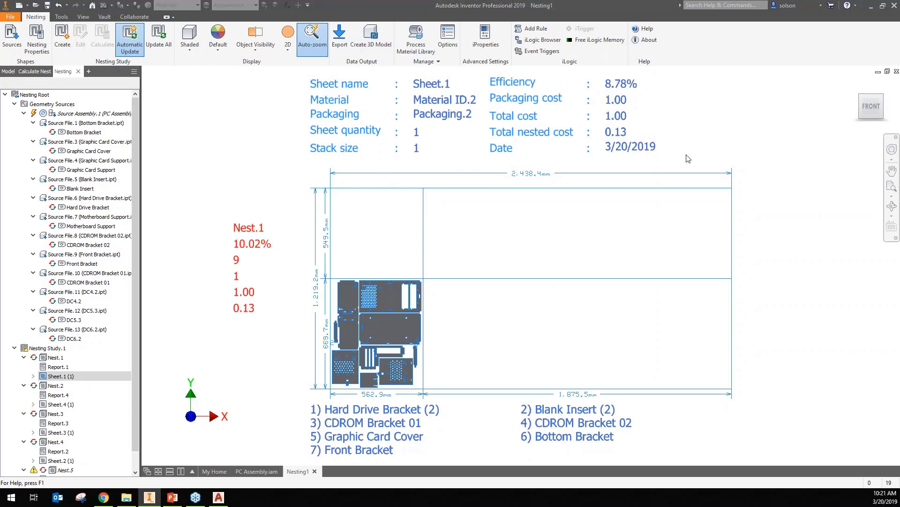
Step: Create a 3D model of Sheet.1 as an assembly file, with D:/Nesting Utility/Workspace/PC as the folder for its components
{"action": "left_click_drag", "start_coordinate": [581, 195], "coordinate": [368, 107]}
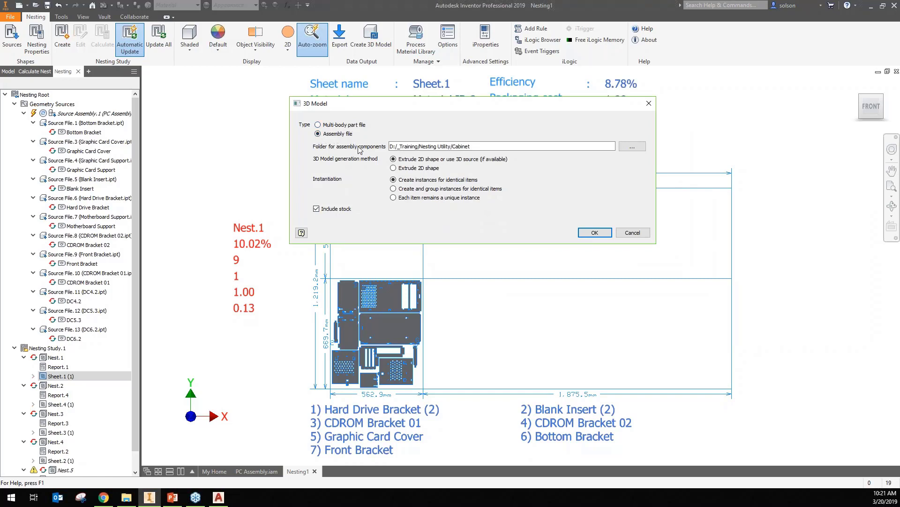
{"action": "left_click", "coordinate": [633, 146]}
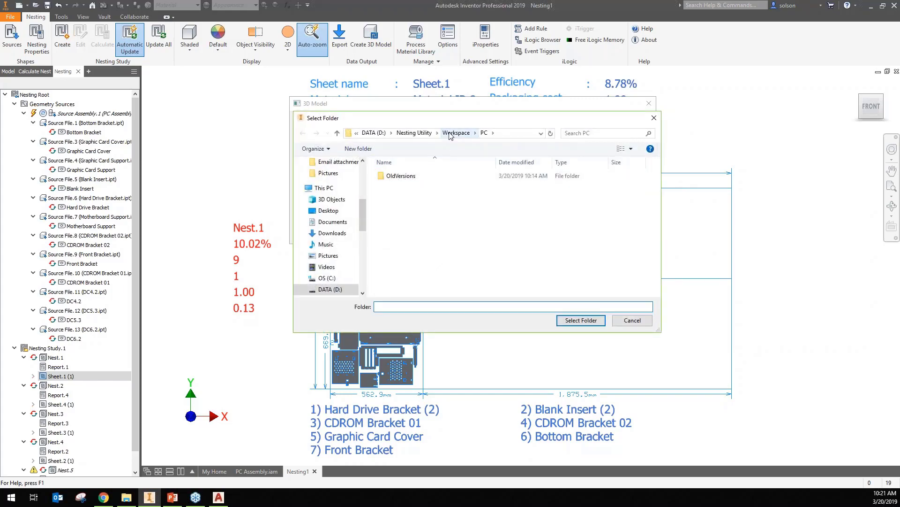
{"action": "left_click", "coordinate": [449, 133]}
{"action": "double_click", "coordinate": [390, 185]}
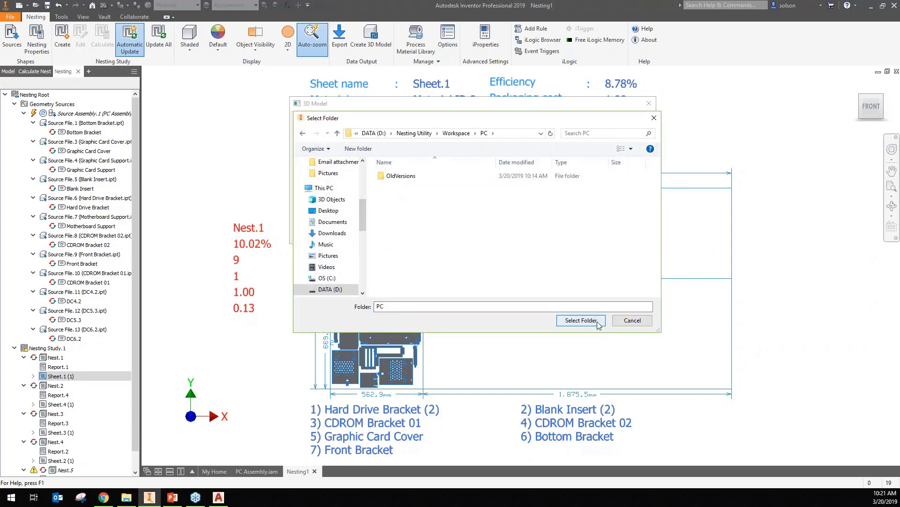
{"action": "left_click", "coordinate": [582, 320]}
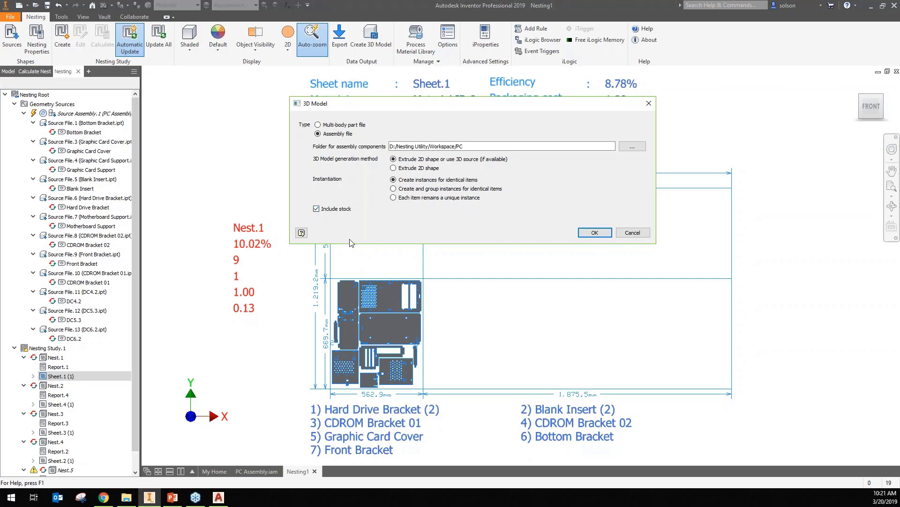
{"action": "left_click", "coordinate": [595, 232]}
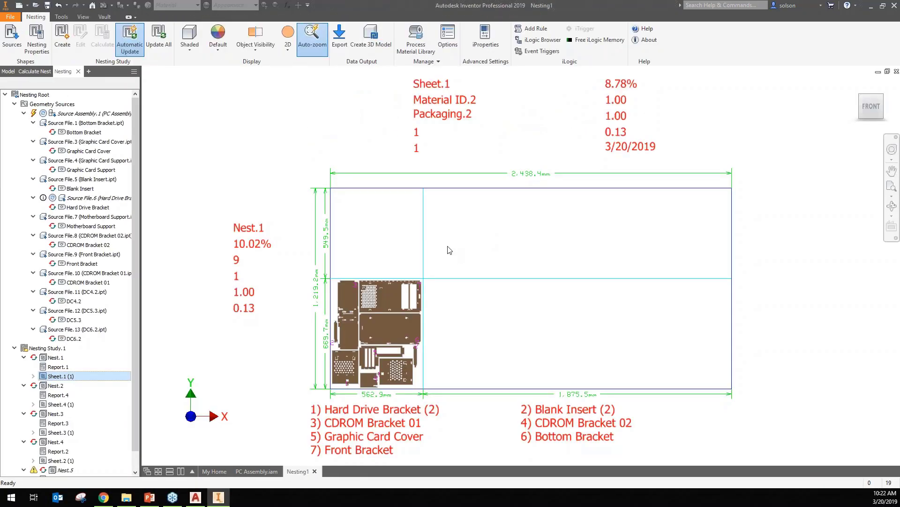
{"action": "scroll", "coordinate": [462, 247], "scroll_direction": "up", "scroll_amount": 3}
{"action": "scroll", "coordinate": [463, 245], "scroll_direction": "down", "scroll_amount": 3}
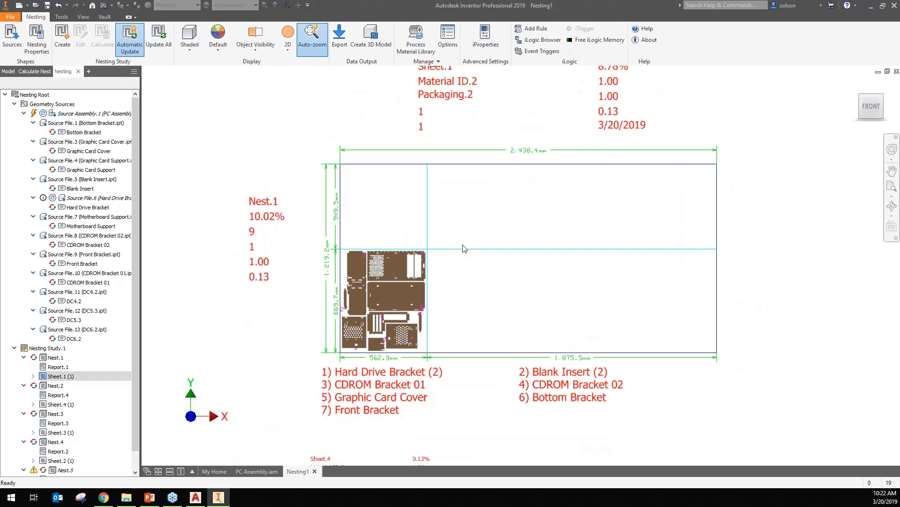
{"action": "middle_click_drag", "start_coordinate": [462, 209], "coordinate": [457, 230]}
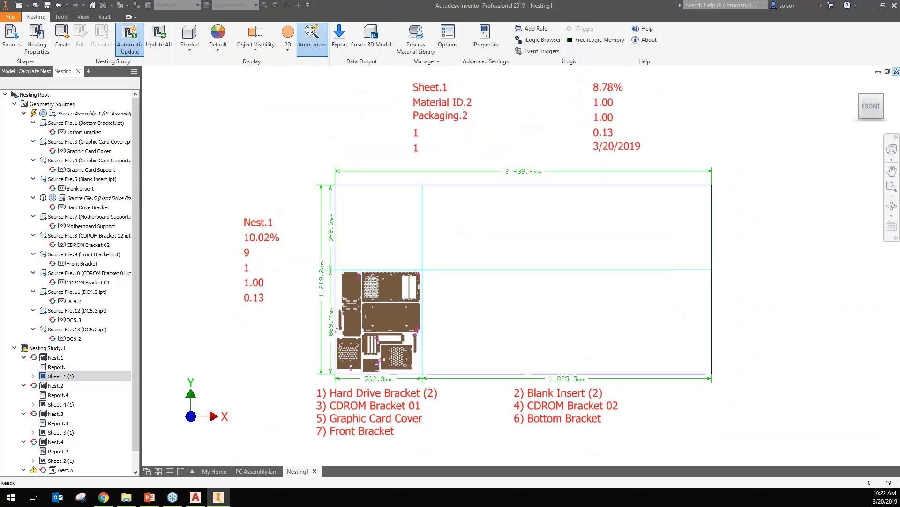
{"action": "scroll", "coordinate": [394, 164], "scroll_direction": "down", "scroll_amount": 10}
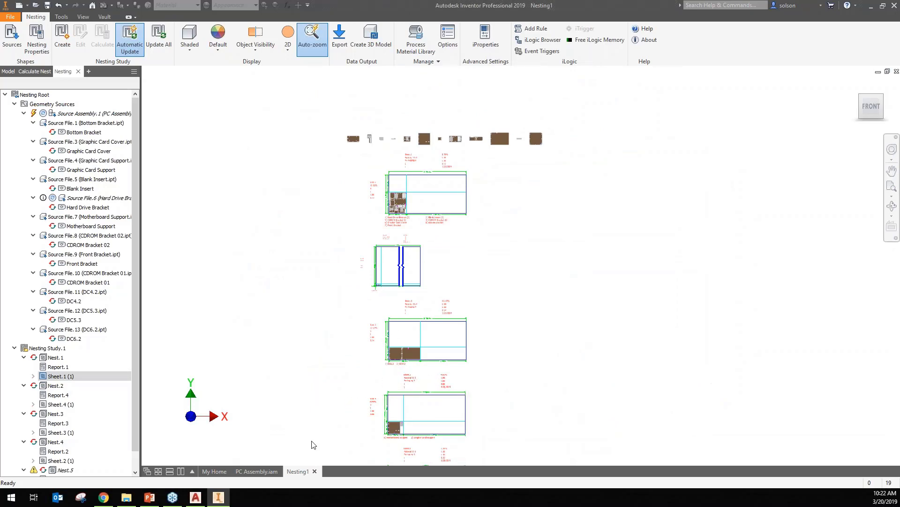
Step: Switch to AutoCAD and open the DXF file Sheet.1 (1).DXF from the Nesting Utility Workspace PC folder on drive D
{"action": "left_click", "coordinate": [196, 498]}
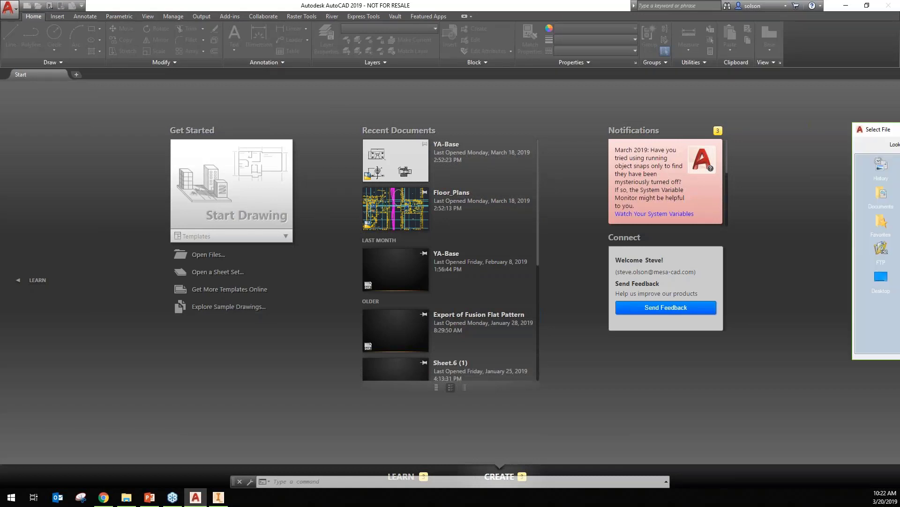
{"action": "left_click", "coordinate": [453, 121]}
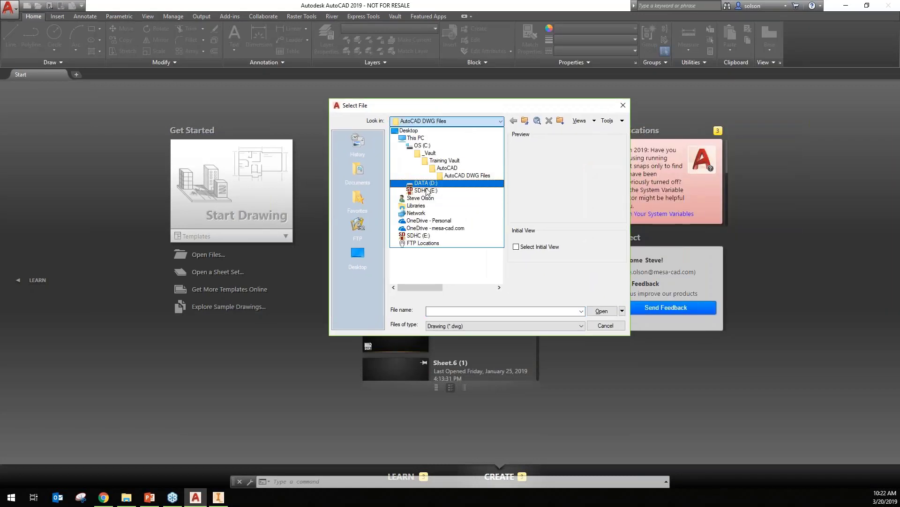
{"action": "left_click", "coordinate": [426, 184]}
{"action": "scroll", "coordinate": [427, 221], "scroll_direction": "down", "scroll_amount": 5}
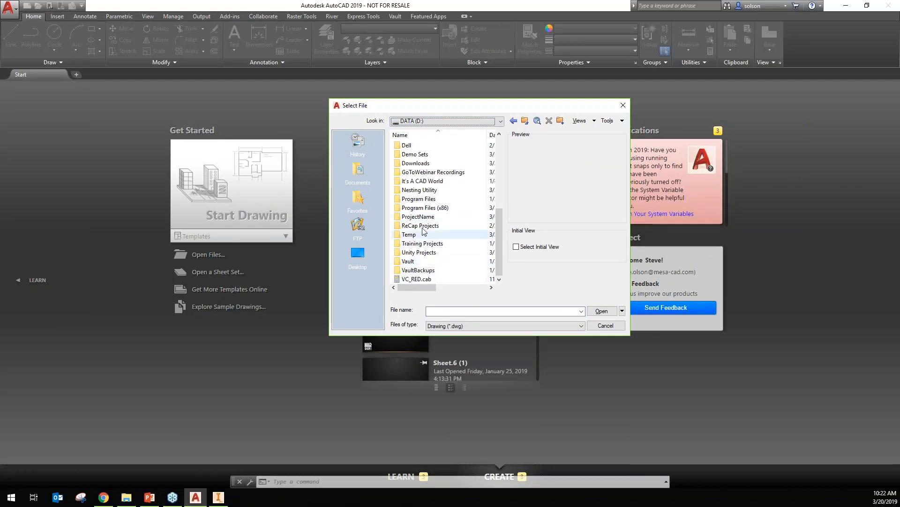
{"action": "double_click", "coordinate": [429, 189]}
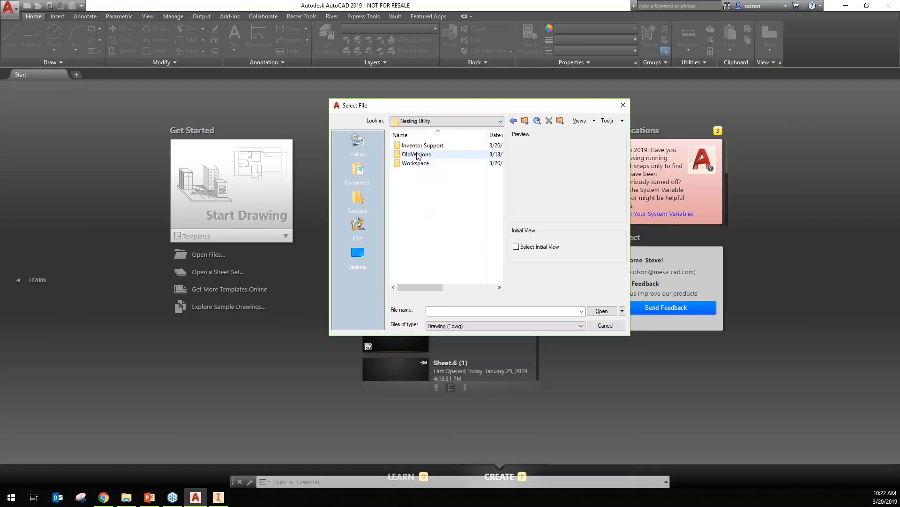
{"action": "double_click", "coordinate": [415, 163]}
{"action": "double_click", "coordinate": [407, 154]}
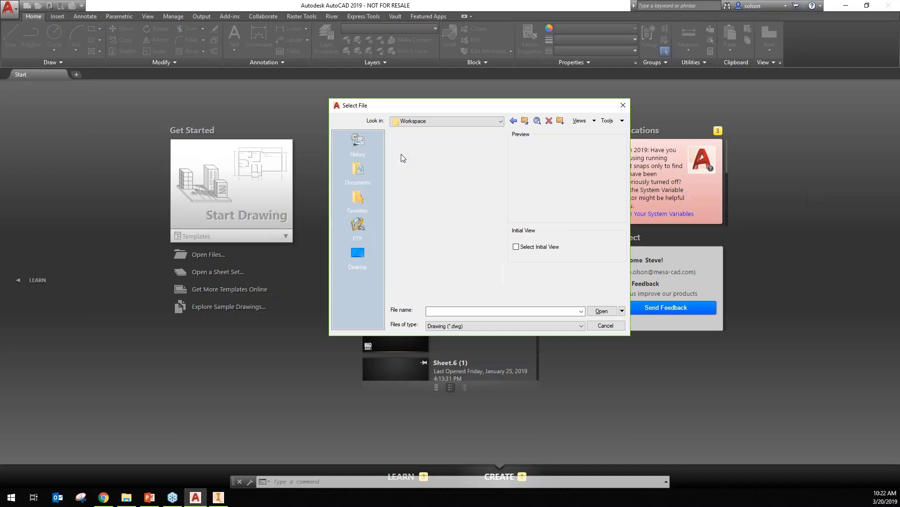
{"action": "left_click", "coordinate": [507, 322]}
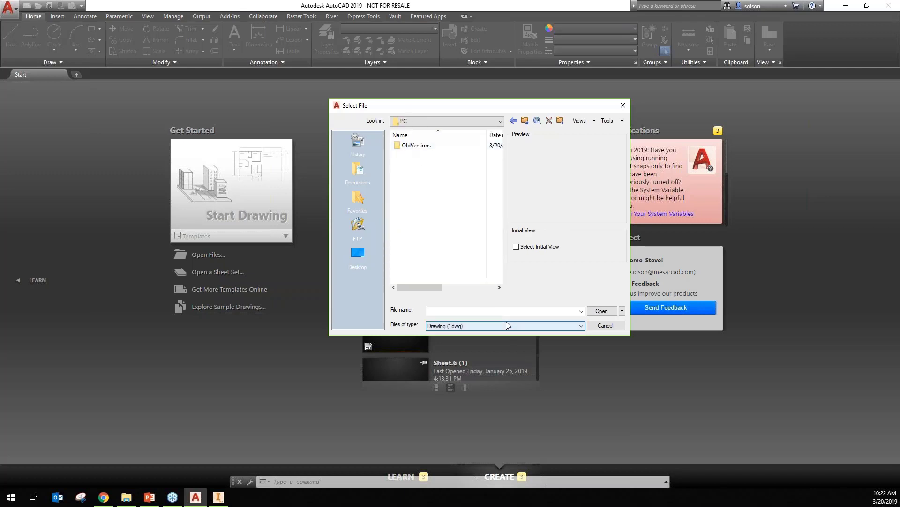
{"action": "left_click", "coordinate": [486, 347]}
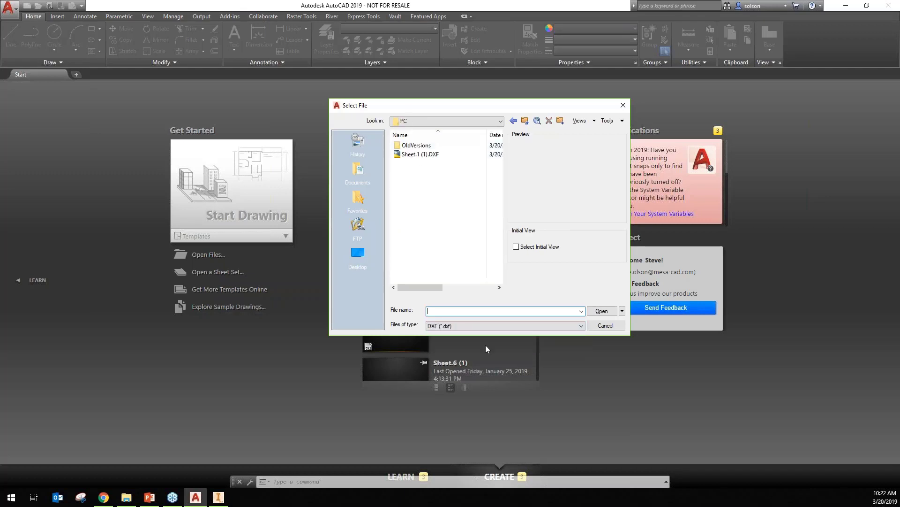
{"action": "left_click", "coordinate": [420, 154]}
{"action": "left_click", "coordinate": [602, 311]}
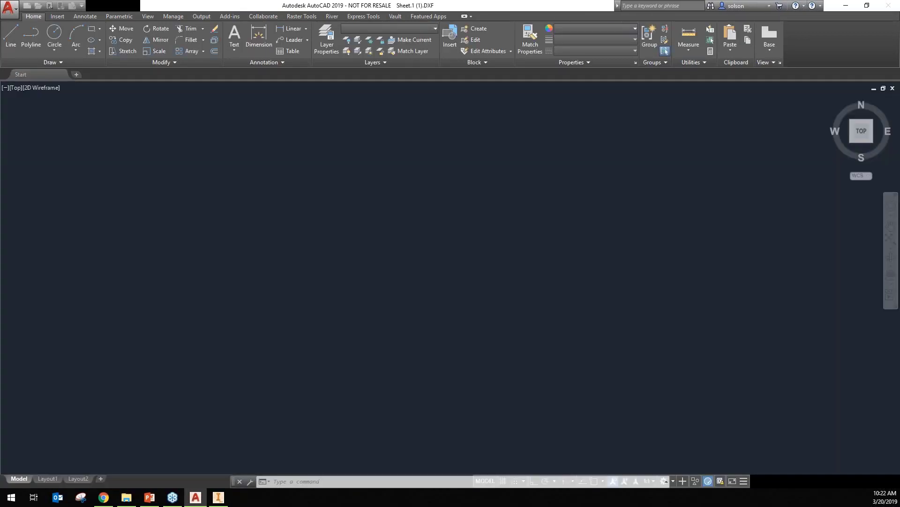
Step: Examine the nested part outlines, dimensions and part list in the exported sheet drawing
{"action": "middle_click", "coordinate": [300, 327]}
{"action": "middle_click", "coordinate": [300, 326]}
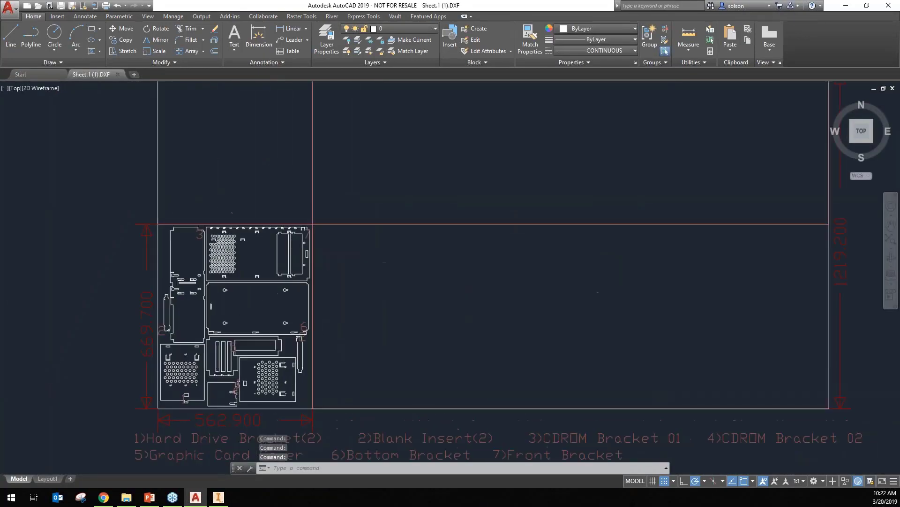
{"action": "middle_click_drag", "start_coordinate": [300, 326], "coordinate": [432, 214]}
{"action": "scroll", "coordinate": [279, 265], "scroll_direction": "up", "scroll_amount": 3}
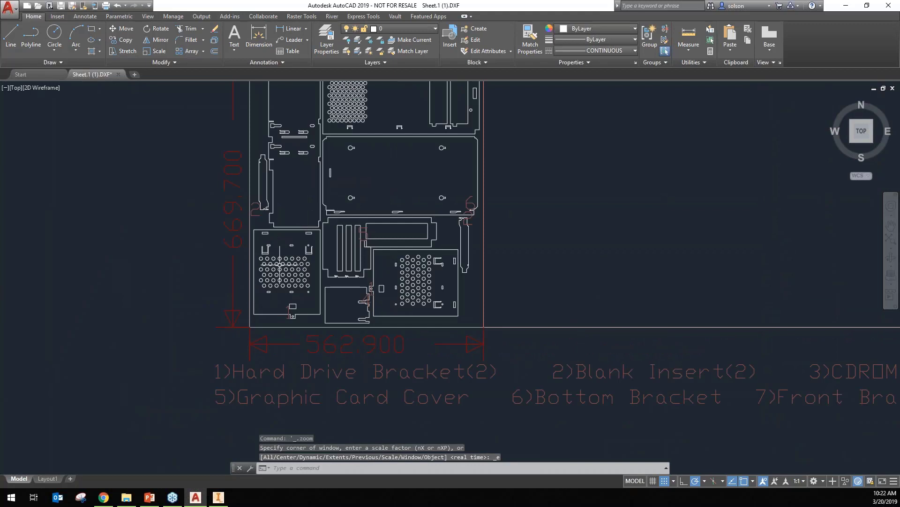
{"action": "scroll", "coordinate": [279, 264], "scroll_direction": "down", "scroll_amount": 2}
{"action": "middle_click_drag", "start_coordinate": [327, 333], "coordinate": [332, 296]}
{"action": "scroll", "coordinate": [332, 296], "scroll_direction": "up", "scroll_amount": 2}
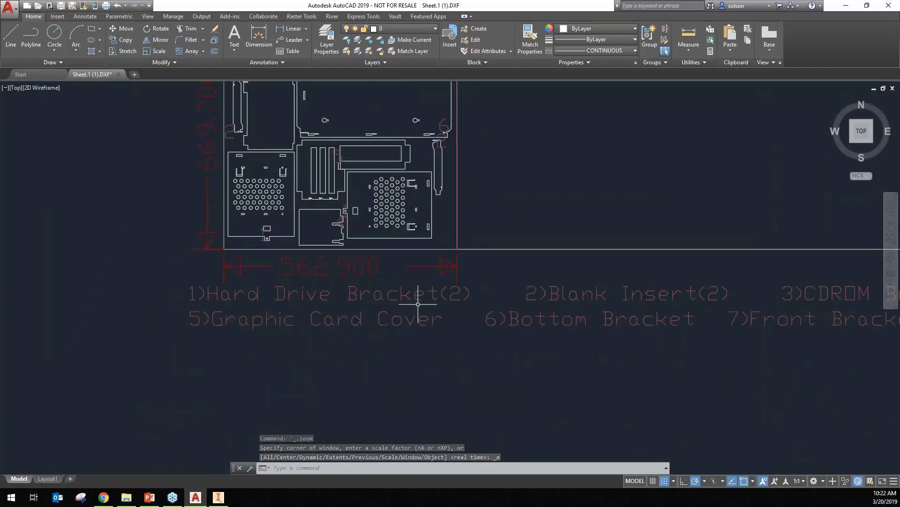
{"action": "scroll", "coordinate": [675, 312], "scroll_direction": "up", "scroll_amount": 2}
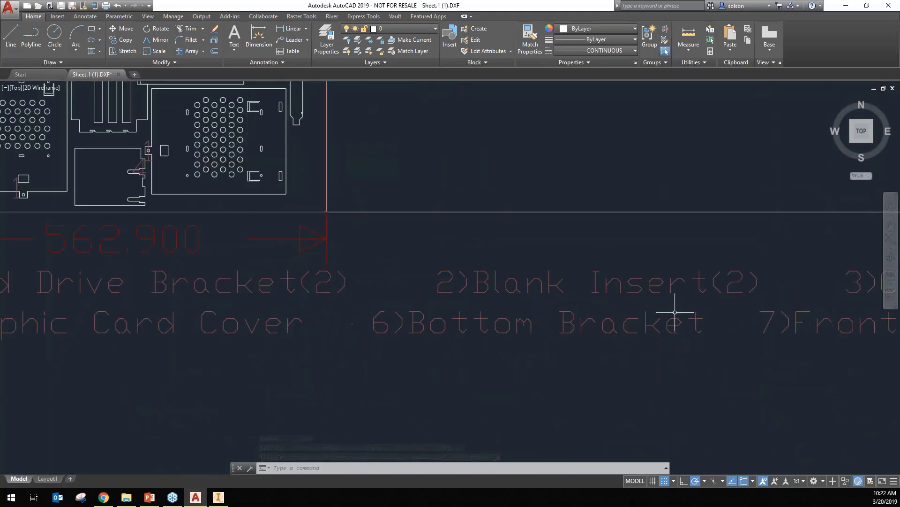
{"action": "scroll", "coordinate": [675, 312], "scroll_direction": "down", "scroll_amount": 3}
{"action": "middle_click_drag", "start_coordinate": [545, 232], "coordinate": [544, 280]}
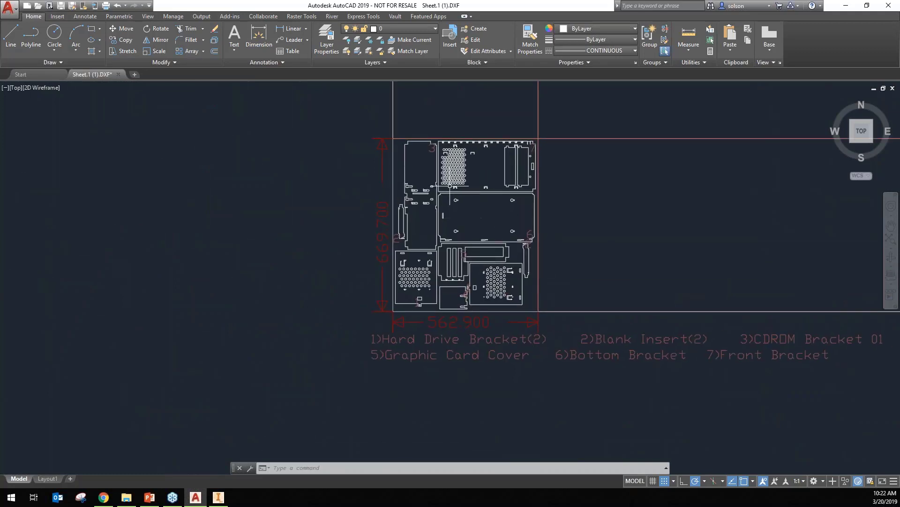
{"action": "scroll", "coordinate": [450, 186], "scroll_direction": "up", "scroll_amount": 2}
{"action": "scroll", "coordinate": [450, 186], "scroll_direction": "down", "scroll_amount": 2}
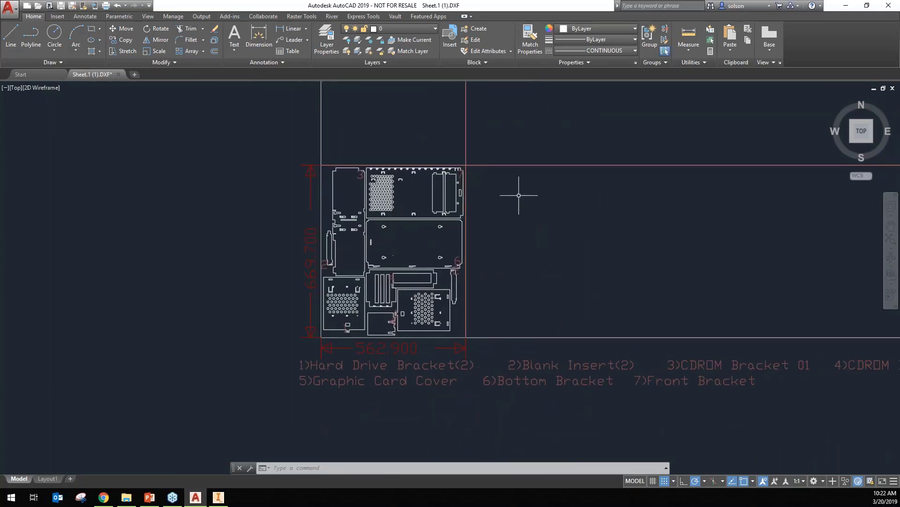
{"action": "middle_click_drag", "start_coordinate": [555, 197], "coordinate": [491, 239]}
{"action": "scroll", "coordinate": [502, 235], "scroll_direction": "up", "scroll_amount": 2}
{"action": "scroll", "coordinate": [481, 230], "scroll_direction": "down", "scroll_amount": 2}
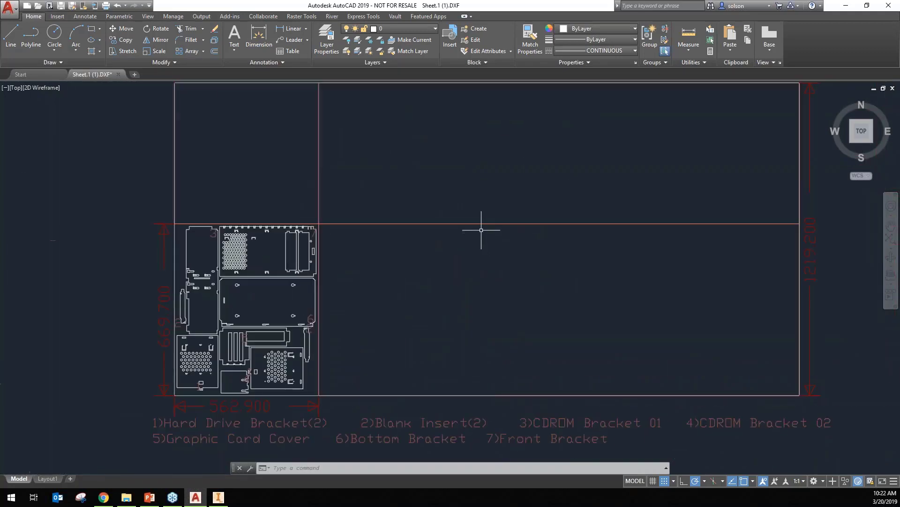
Step: Close AutoCAD along with the Sheet.1 (1).DXF drawing and return to the nesting document in Inventor
{"action": "middle_click_drag", "start_coordinate": [434, 255], "coordinate": [459, 225]}
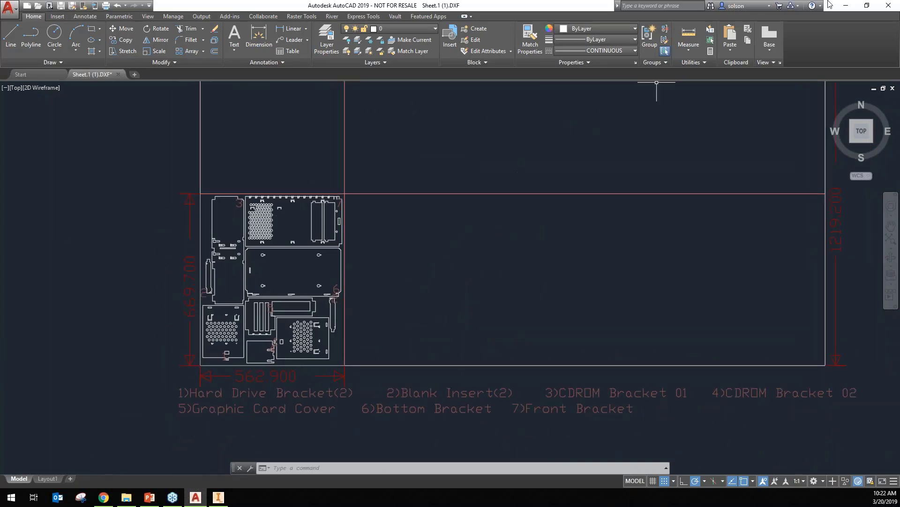
{"action": "left_click", "coordinate": [889, 5]}
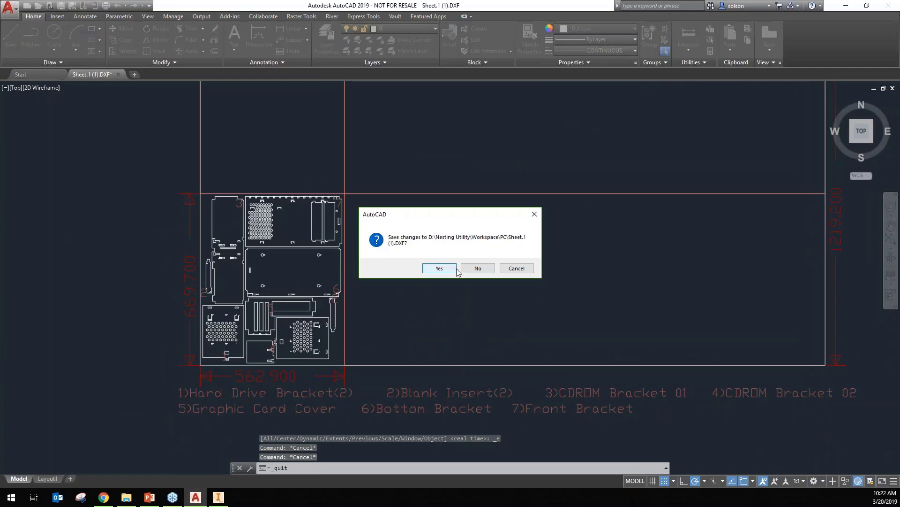
{"action": "left_click", "coordinate": [451, 268]}
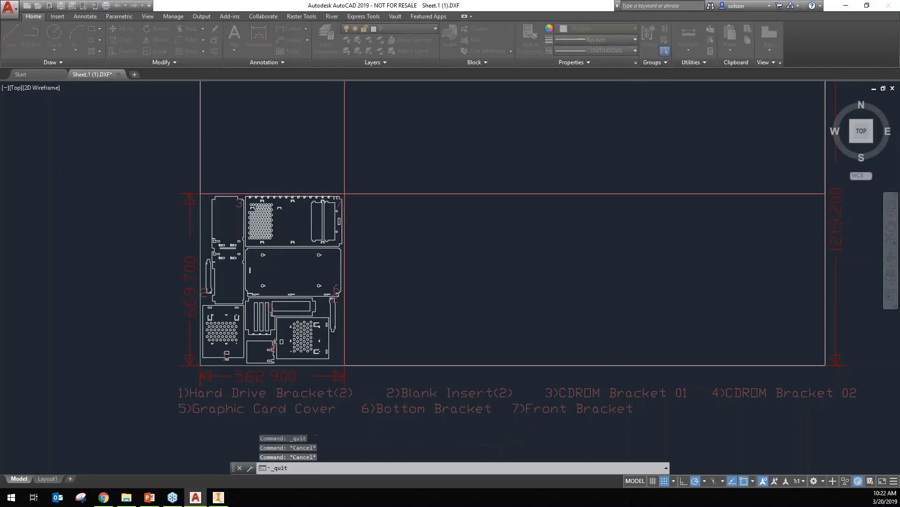
{"action": "left_click", "coordinate": [478, 268]}
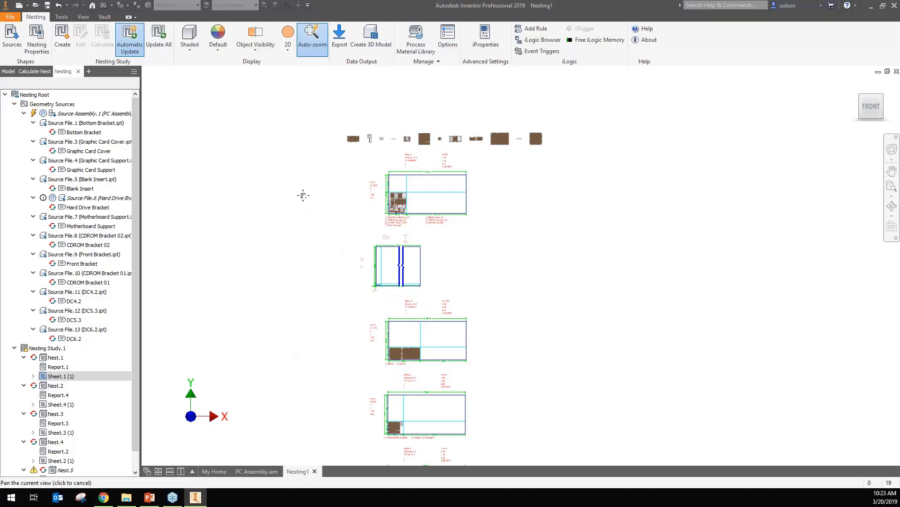
Step: Try to create a 3D model of Sheet.1 as an assembly file, with D:/Nesting Utility/Workspace/PC as the components folder and stock included
{"action": "middle_click_drag", "start_coordinate": [303, 195], "coordinate": [313, 173]}
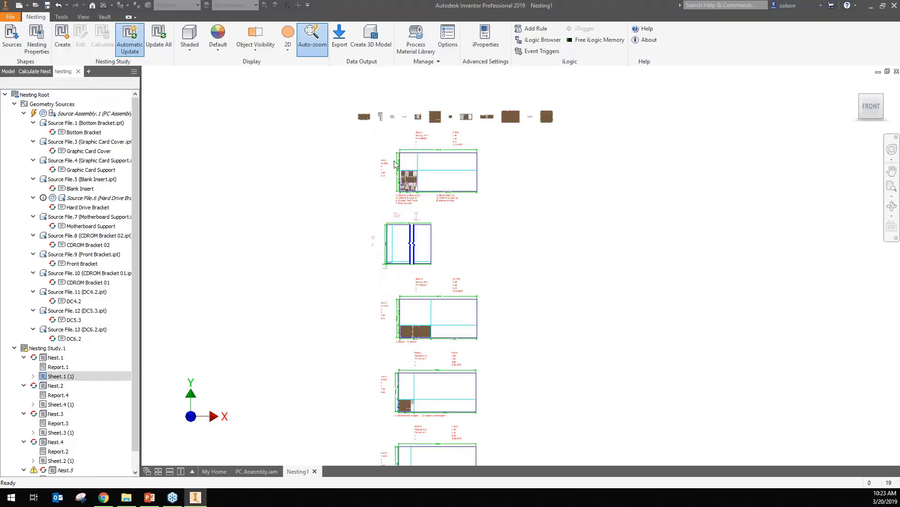
{"action": "middle_click_drag", "start_coordinate": [371, 135], "coordinate": [368, 157]}
{"action": "scroll", "coordinate": [449, 181], "scroll_direction": "up", "scroll_amount": 3}
{"action": "scroll", "coordinate": [451, 188], "scroll_direction": "up", "scroll_amount": 3}
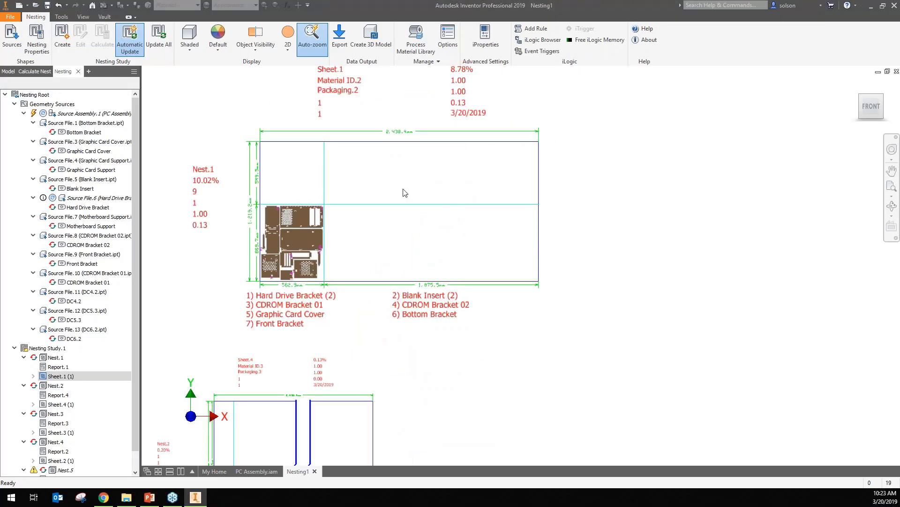
{"action": "left_click", "coordinate": [370, 37]}
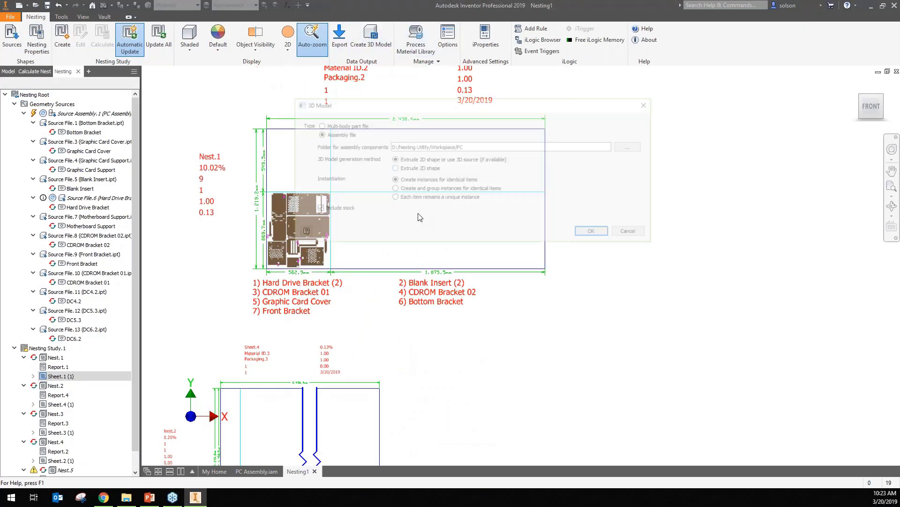
{"action": "left_click", "coordinate": [593, 233]}
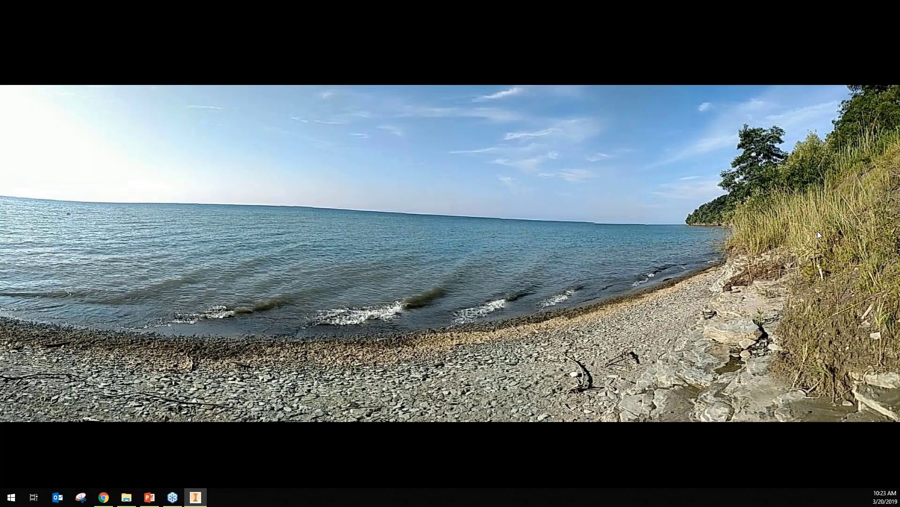
Step: Reopen PC Assembly.iam in the restarted Inventor, skipping the missing Hard Drive Bracket.ipt reference
{"action": "left_click", "coordinate": [478, 351]}
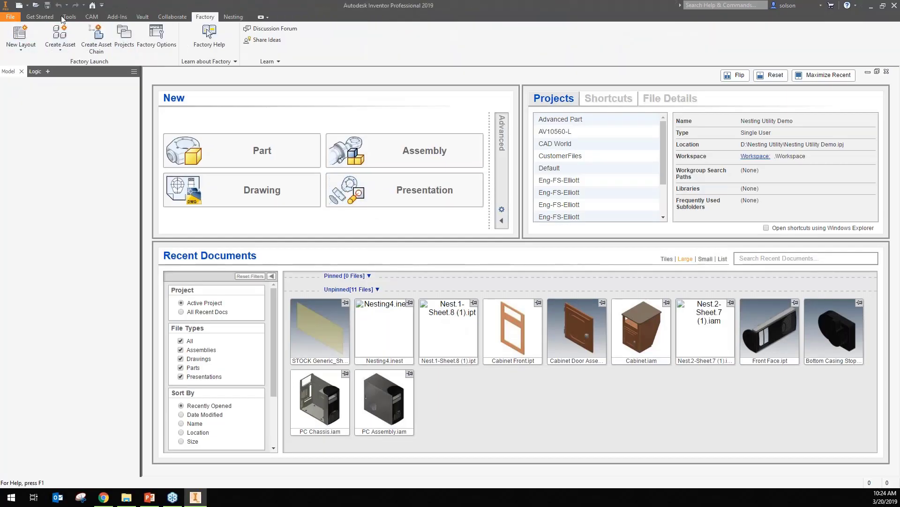
{"action": "left_click", "coordinate": [390, 404]}
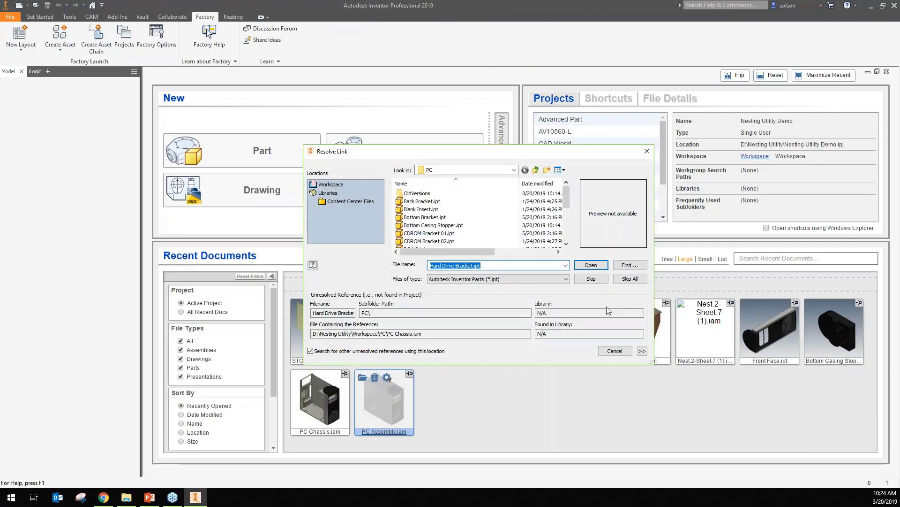
{"action": "left_click", "coordinate": [596, 277]}
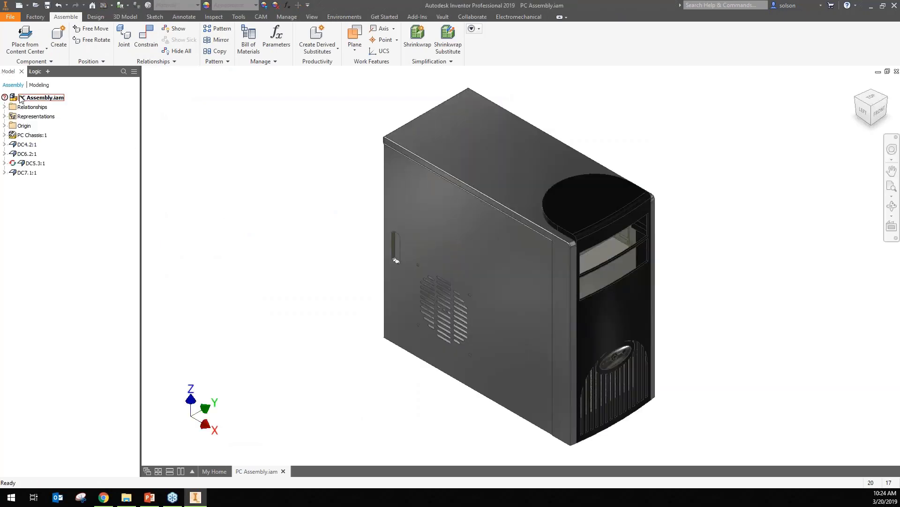
Step: Open the PC Chassis subassembly in its own window and delete both unresolved Hard Drive Bracket components from it
{"action": "right_click", "coordinate": [26, 135]}
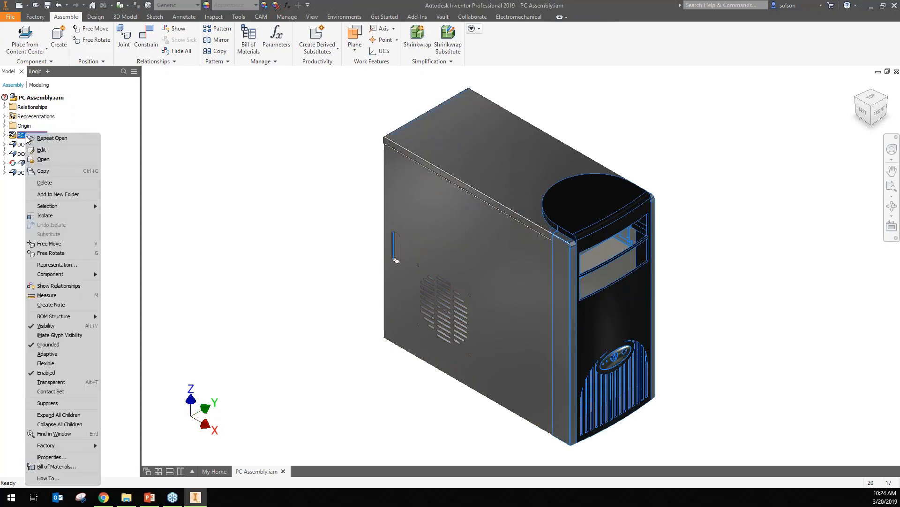
{"action": "left_click", "coordinate": [47, 164]}
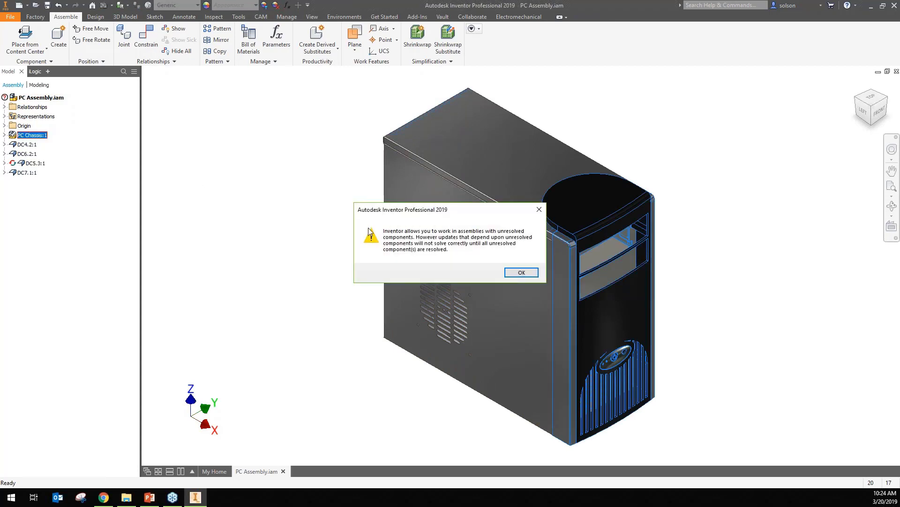
{"action": "left_click", "coordinate": [522, 272]}
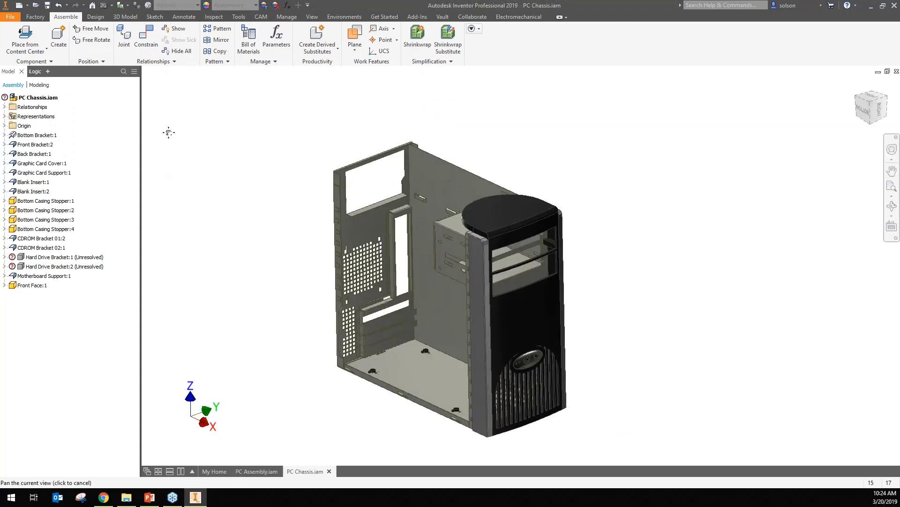
{"action": "left_click", "coordinate": [71, 258]}
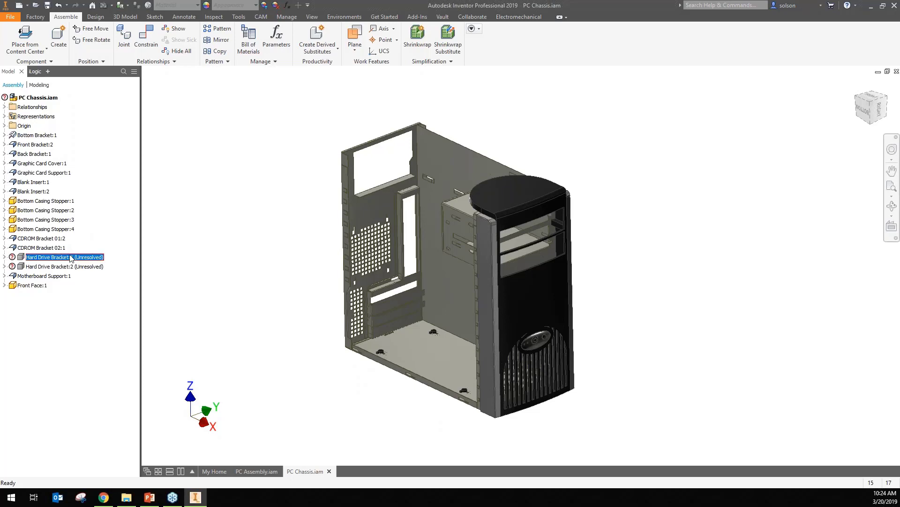
{"action": "left_click", "coordinate": [71, 266], "text": "ctrl"}
{"action": "right_click", "coordinate": [68, 266]}
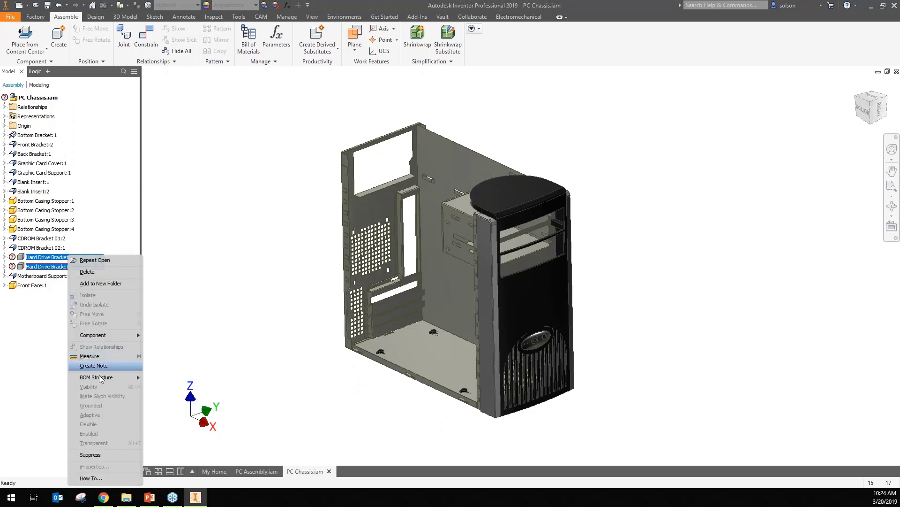
{"action": "left_click", "coordinate": [87, 272]}
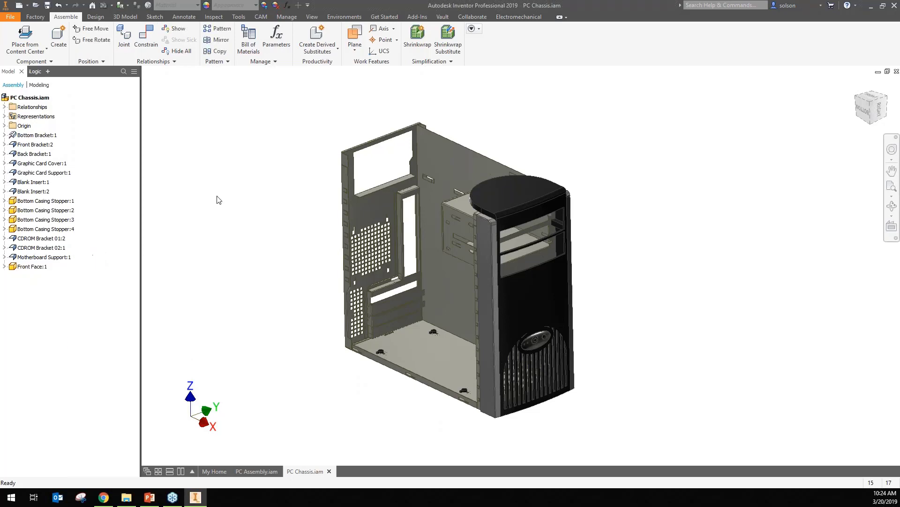
Step: Create a nest from PC Chassis.iam with the Norm (mm).inest template, accepting the style library definitions
{"action": "right_click", "coordinate": [22, 98]}
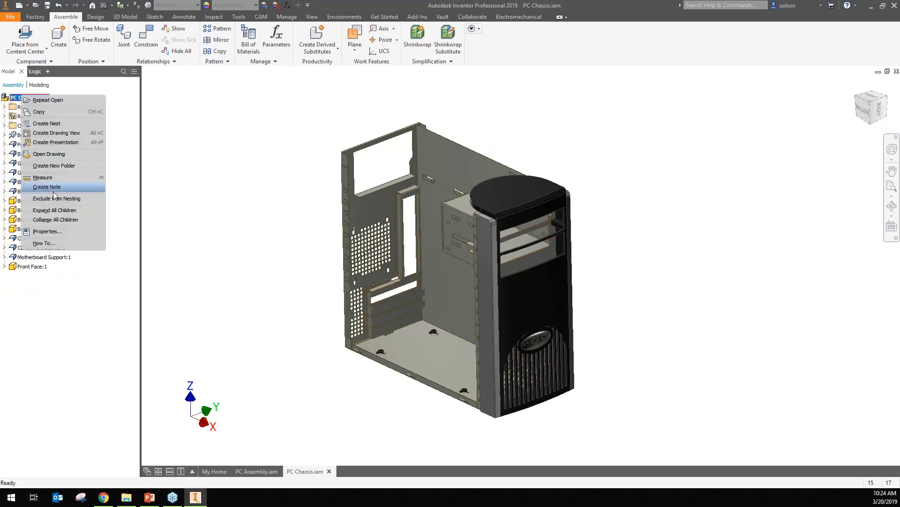
{"action": "key", "text": "Escape"}
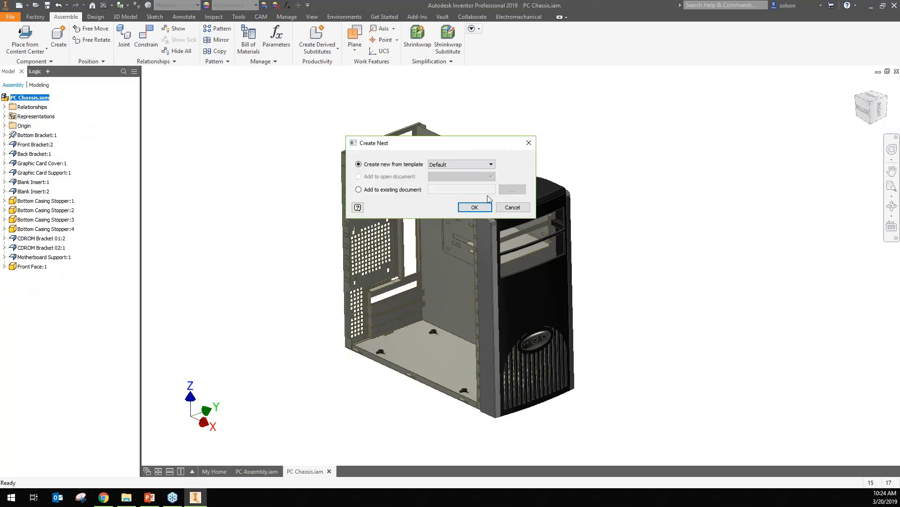
{"action": "left_click", "coordinate": [488, 164]}
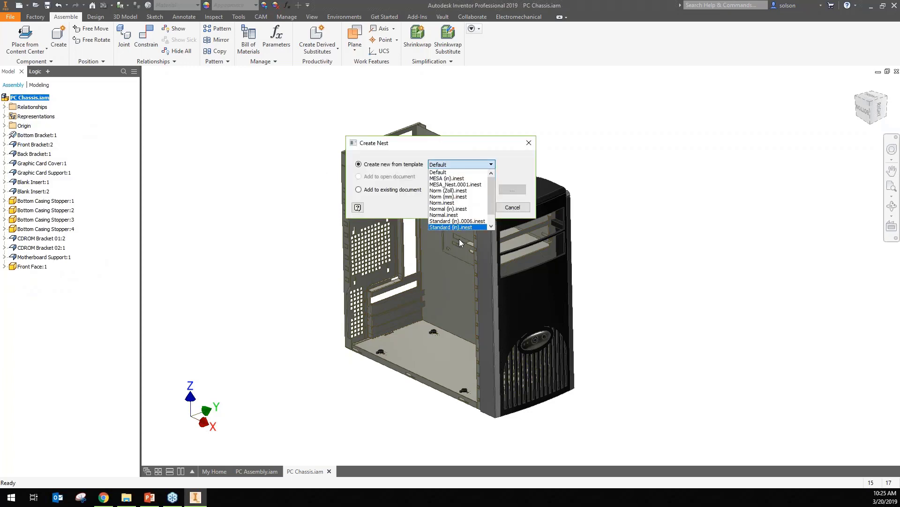
{"action": "left_click", "coordinate": [469, 197]}
{"action": "left_click", "coordinate": [474, 207]}
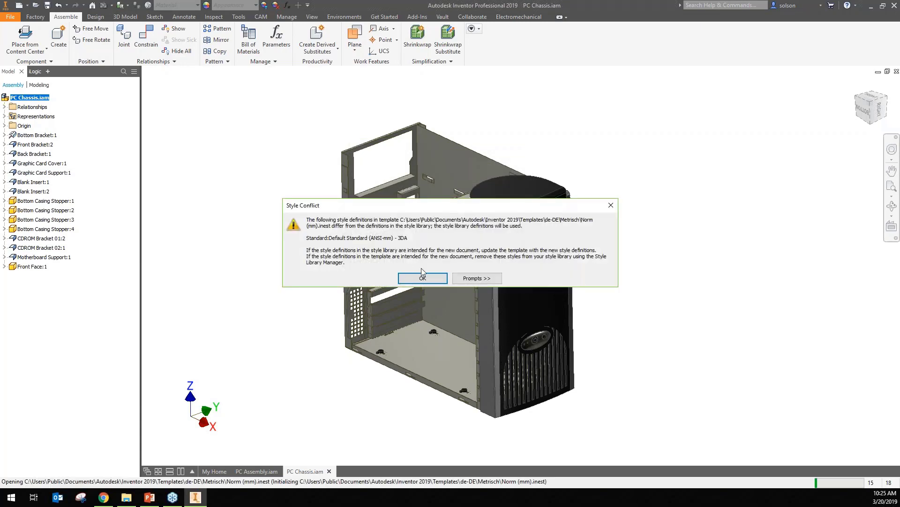
{"action": "left_click", "coordinate": [422, 277]}
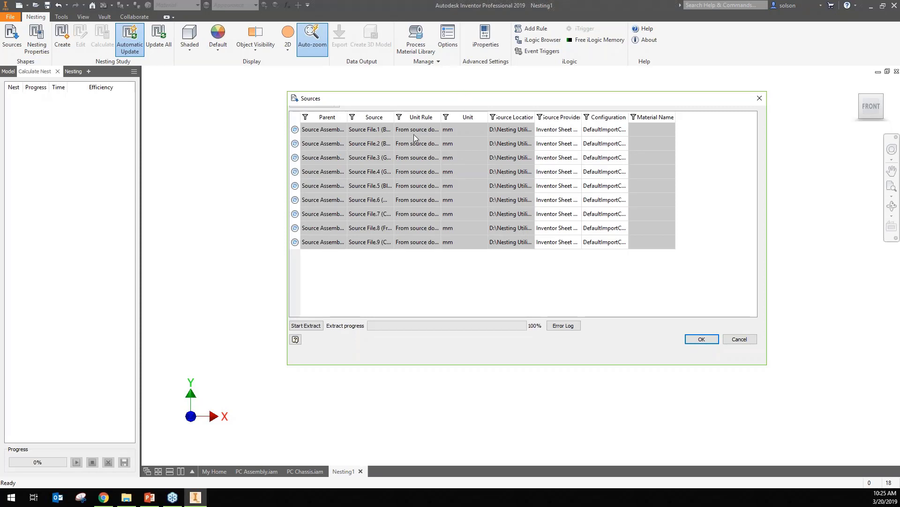
Step: Extract the PC Chassis source shapes, automatically creating and mapping the missing Generic 0.5mm and 1mm materials and packagings
{"action": "left_click", "coordinate": [193, 500]}
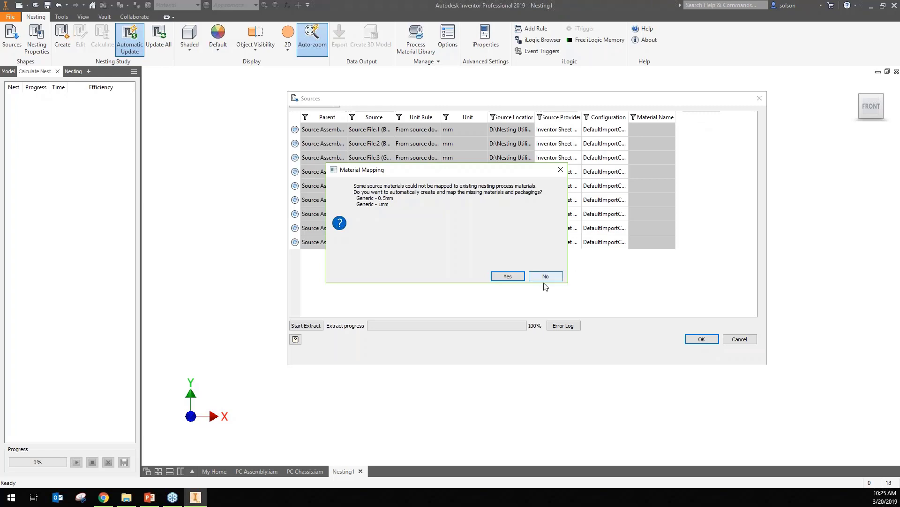
{"action": "left_click", "coordinate": [497, 276]}
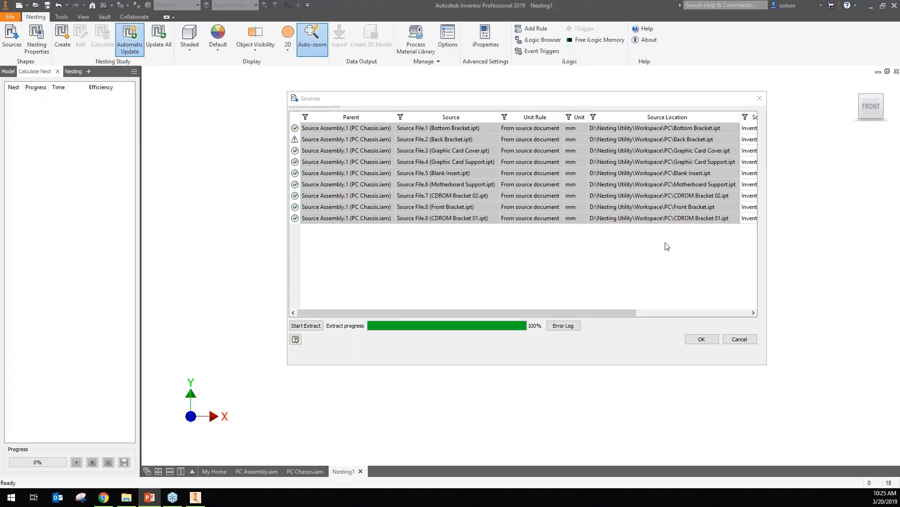
{"action": "left_click", "coordinate": [702, 339]}
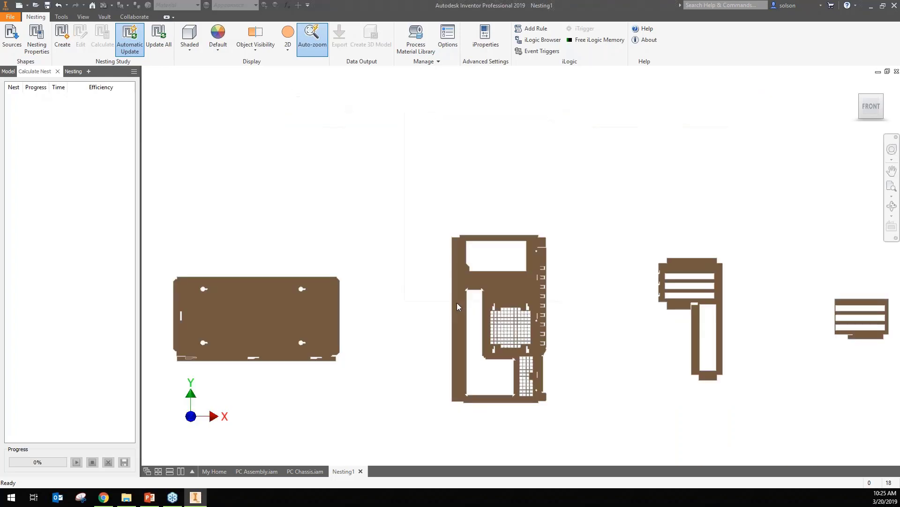
Step: Save the nesting document as Nesting1.inest in the PC folder of the workspace
{"action": "left_click", "coordinate": [47, 6]}
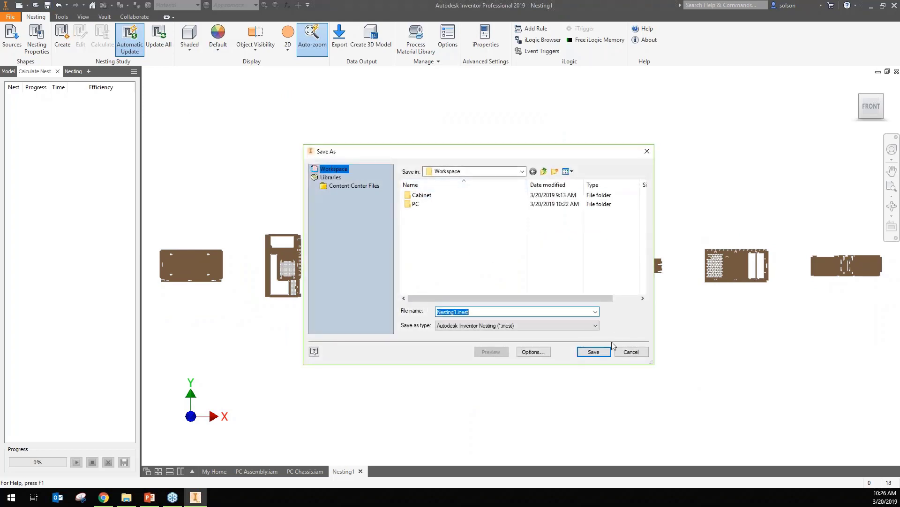
{"action": "double_click", "coordinate": [415, 204]}
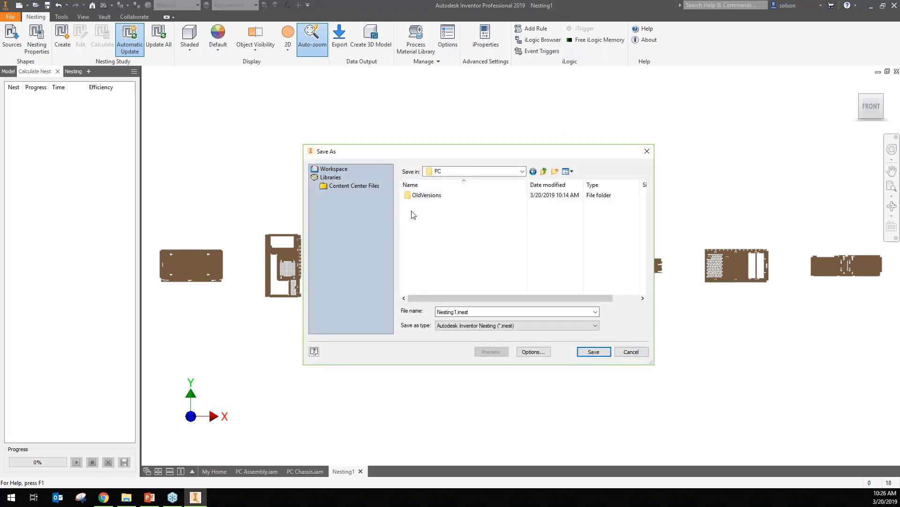
{"action": "left_click", "coordinate": [581, 353]}
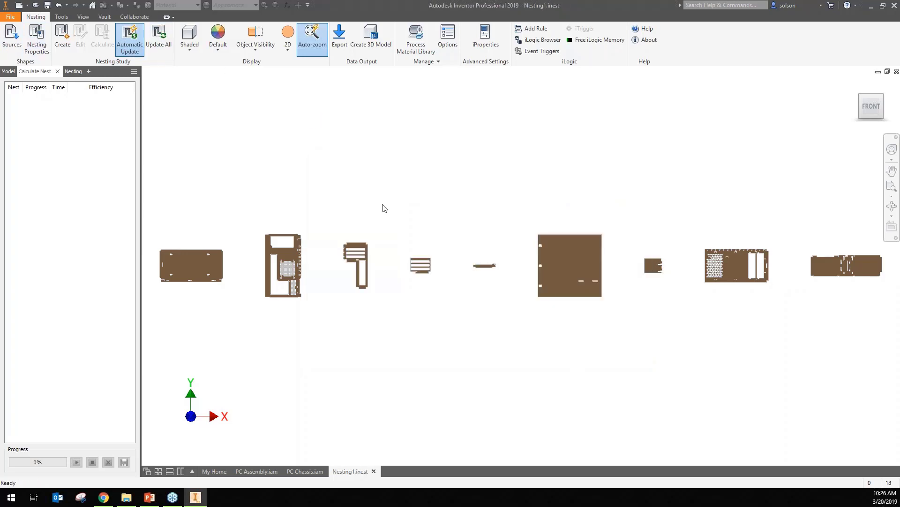
Step: Accept the source nesting properties, and create and calculate Nesting Study.1 for all shapes using Packaging.2 and Packaging.3
{"action": "left_click_drag", "start_coordinate": [899, 118], "coordinate": [391, 105]}
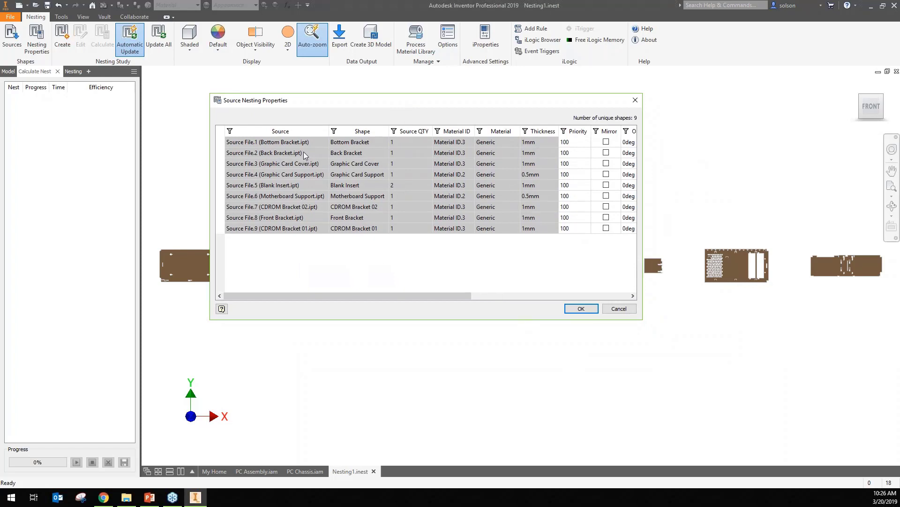
{"action": "left_click", "coordinate": [581, 309]}
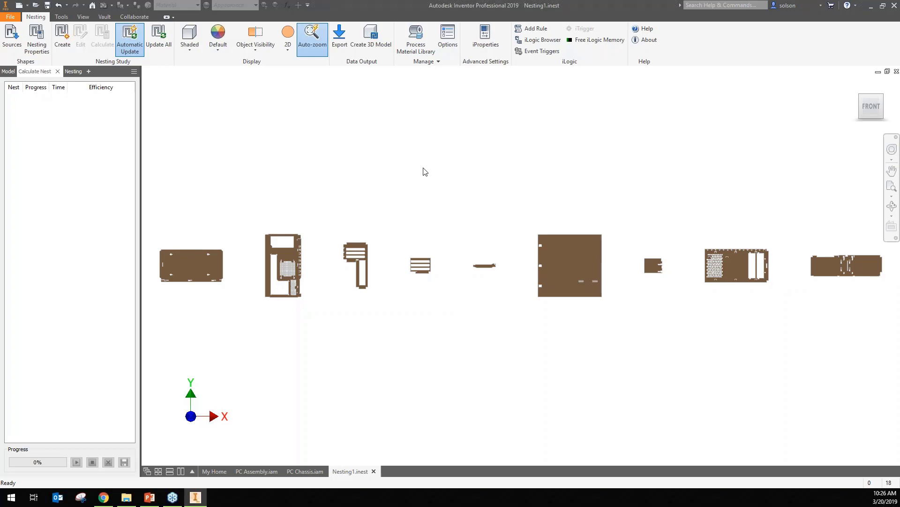
{"action": "left_click", "coordinate": [62, 35]}
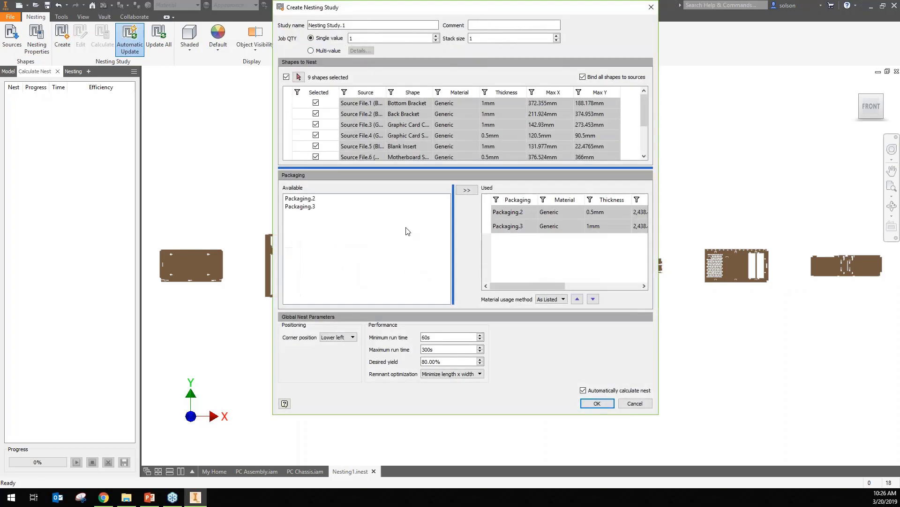
{"action": "left_click", "coordinate": [595, 403]}
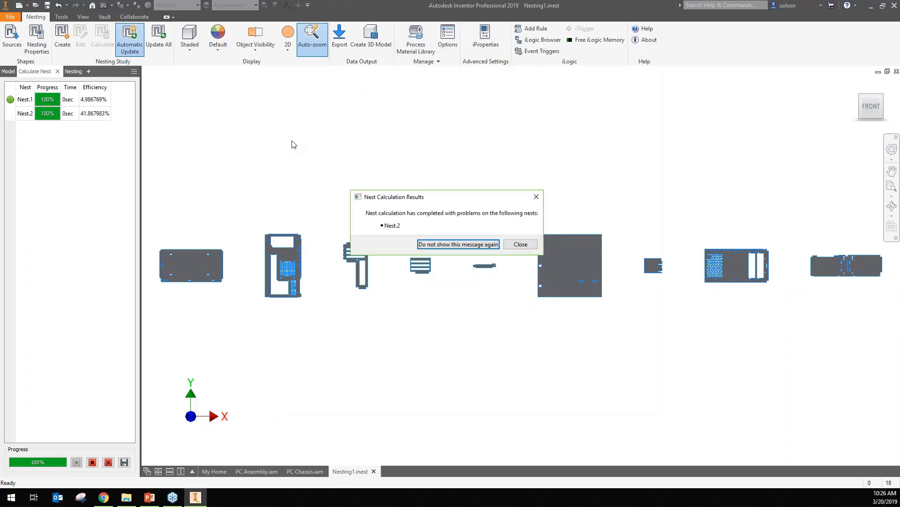
{"action": "left_click", "coordinate": [512, 245]}
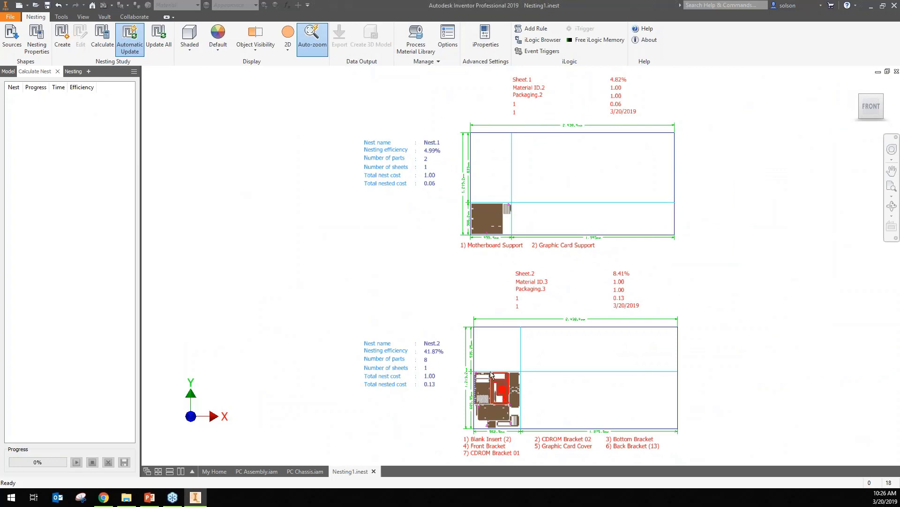
Step: Examine the part layout and the highlighted Back Bracket in Nest.2
{"action": "scroll", "coordinate": [496, 392], "scroll_direction": "up", "scroll_amount": 5}
{"action": "scroll", "coordinate": [465, 304], "scroll_direction": "down", "scroll_amount": 4}
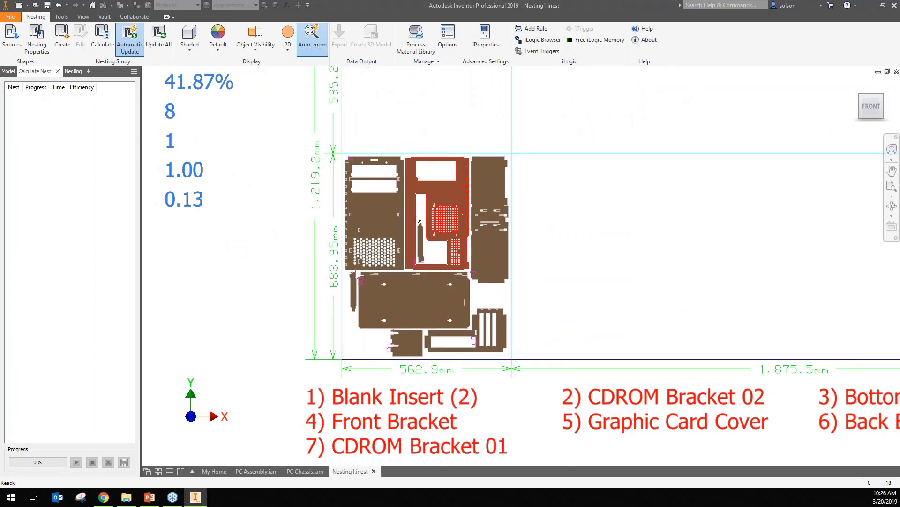
{"action": "middle_click_drag", "start_coordinate": [326, 267], "coordinate": [376, 272]}
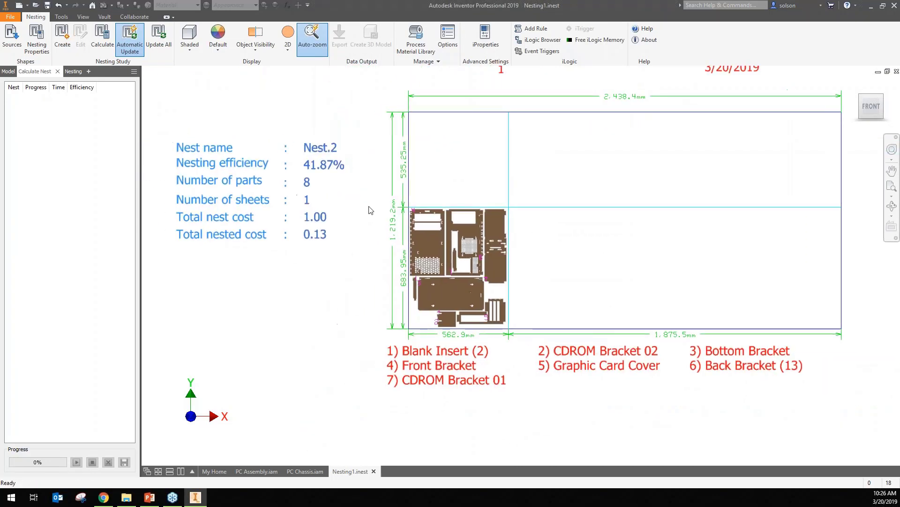
Step: Examine the sheet layouts of Nest.1 and Nest.2 in the nesting study and the warnings attached to Nest.2
{"action": "scroll", "coordinate": [301, 348], "scroll_direction": "down", "scroll_amount": 6}
{"action": "middle_click_drag", "start_coordinate": [355, 232], "coordinate": [380, 218]}
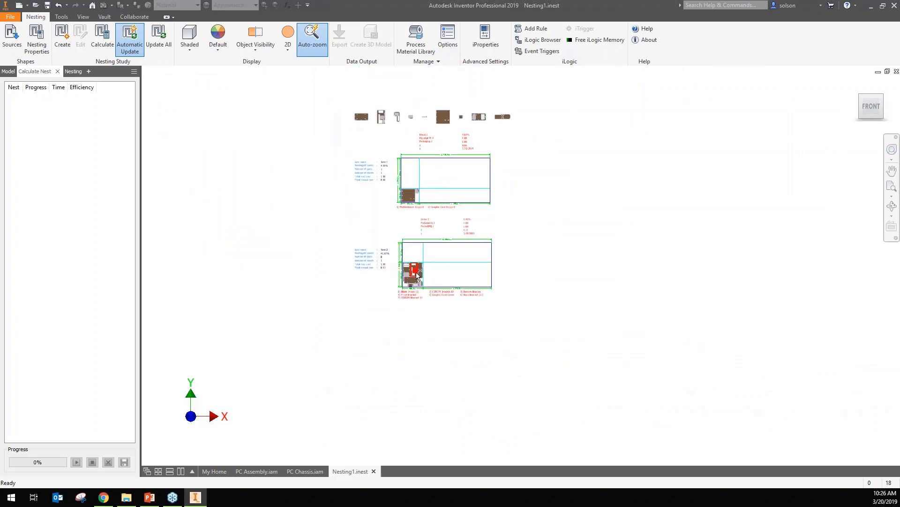
{"action": "scroll", "coordinate": [372, 276], "scroll_direction": "up", "scroll_amount": 6}
{"action": "scroll", "coordinate": [330, 286], "scroll_direction": "down", "scroll_amount": 5}
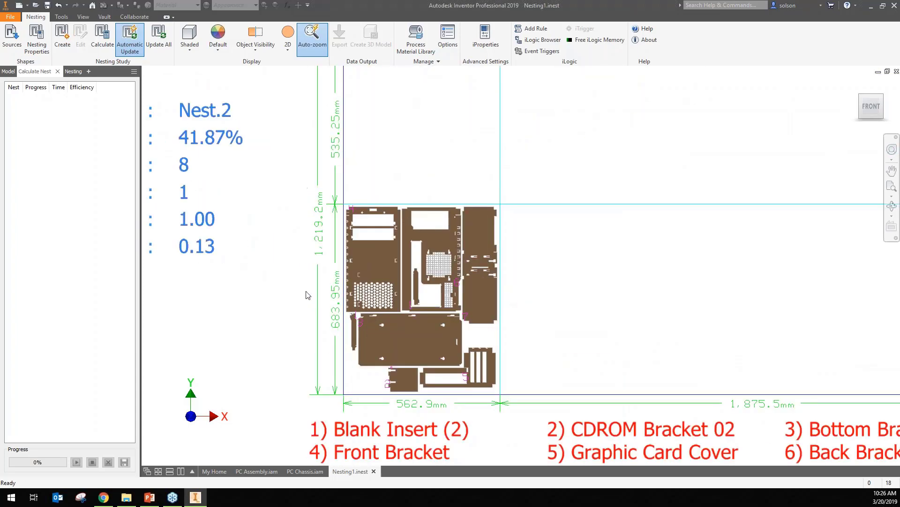
{"action": "left_click", "coordinate": [8, 72]}
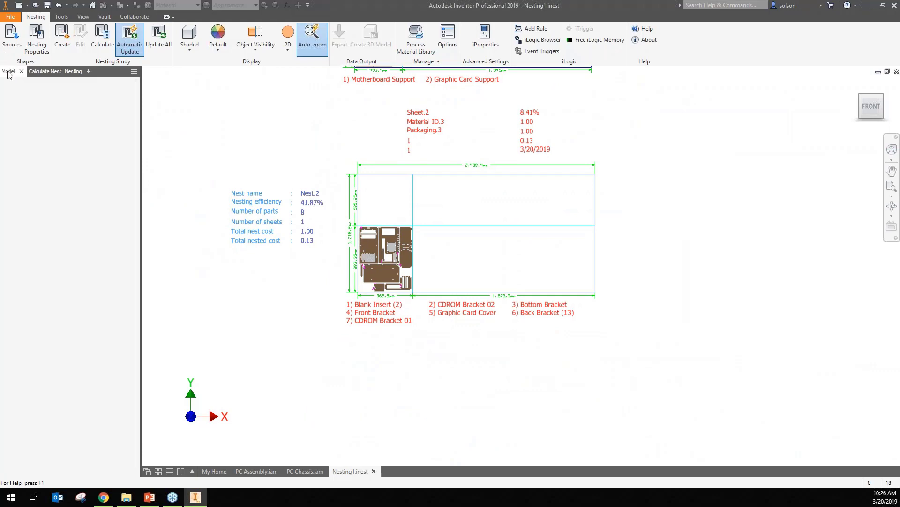
{"action": "left_click", "coordinate": [71, 72]}
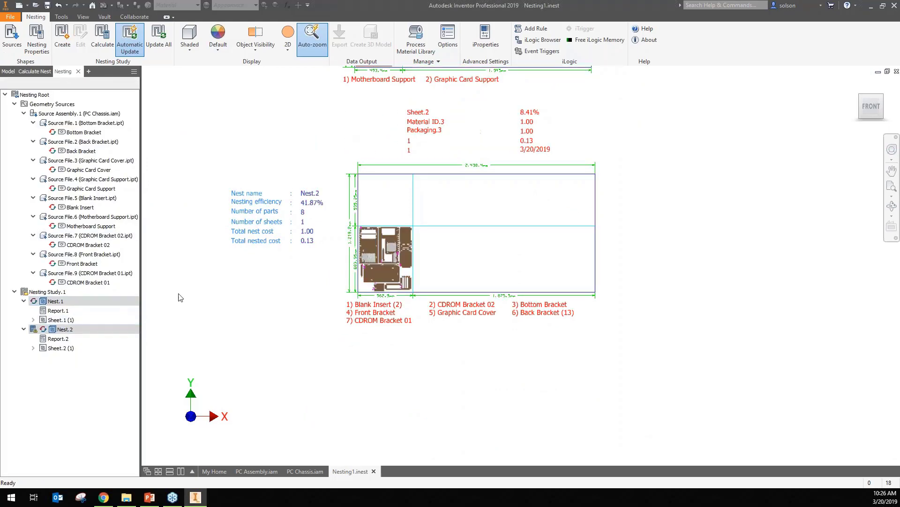
{"action": "double_click", "coordinate": [55, 301]}
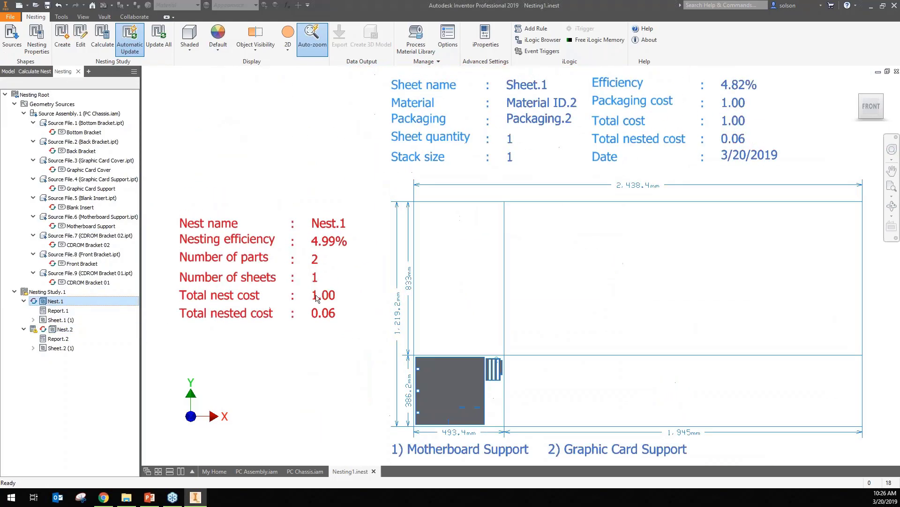
{"action": "double_click", "coordinate": [64, 329]}
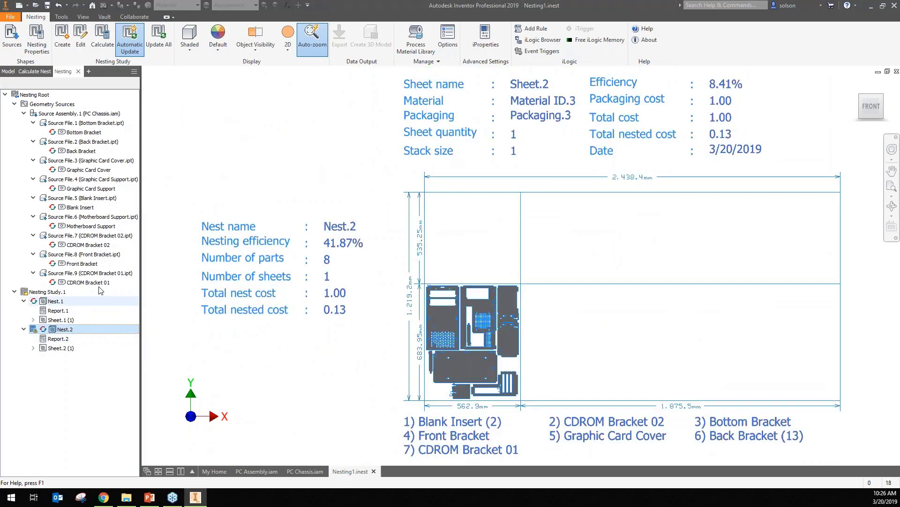
{"action": "mouse_move", "coordinate": [492, 244]}
{"action": "middle_mouse_down"}
{"action": "mouse_move", "coordinate": [469, 271]}
{"action": "mouse_move", "coordinate": [486, 155]}
{"action": "middle_mouse_up"}
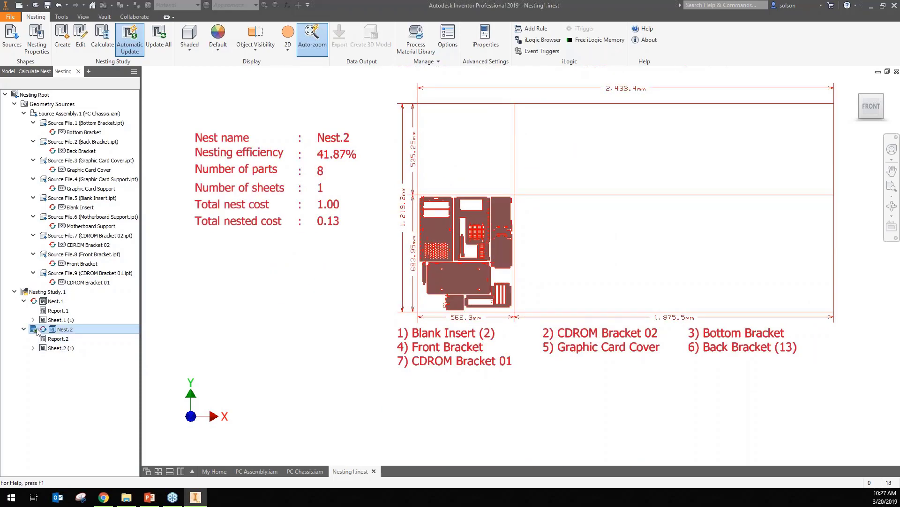
{"action": "mouse_move", "coordinate": [36, 330]}
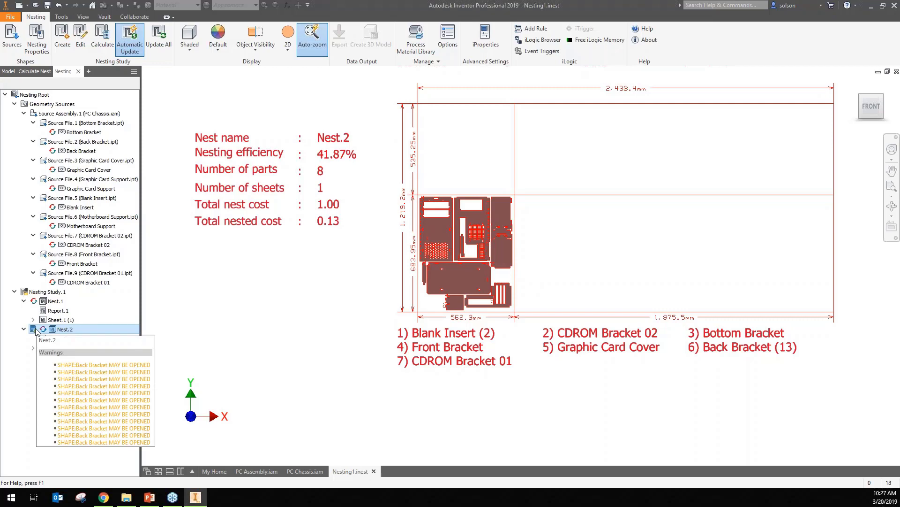
Step: Delete the Back Bracket source file from the nest's PC Chassis geometry sources
{"action": "left_click", "coordinate": [94, 142]}
{"action": "right_click", "coordinate": [96, 147]}
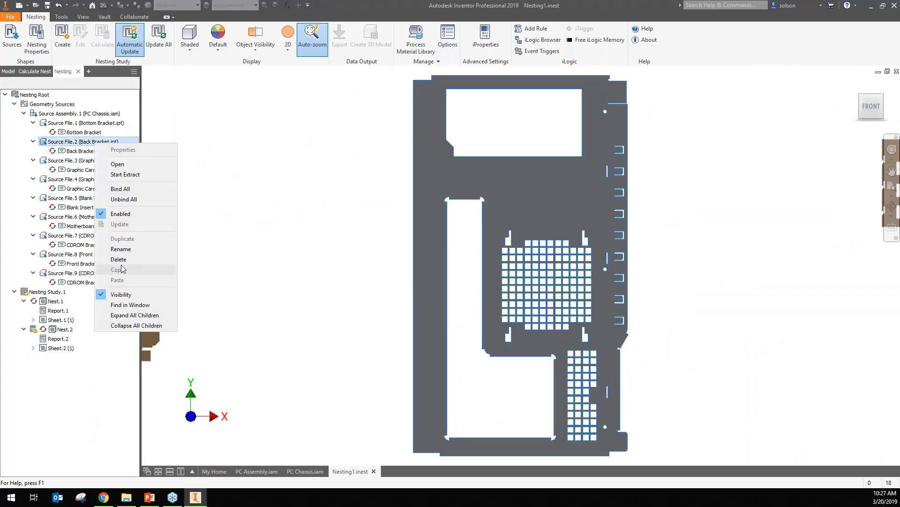
{"action": "left_click", "coordinate": [139, 256]}
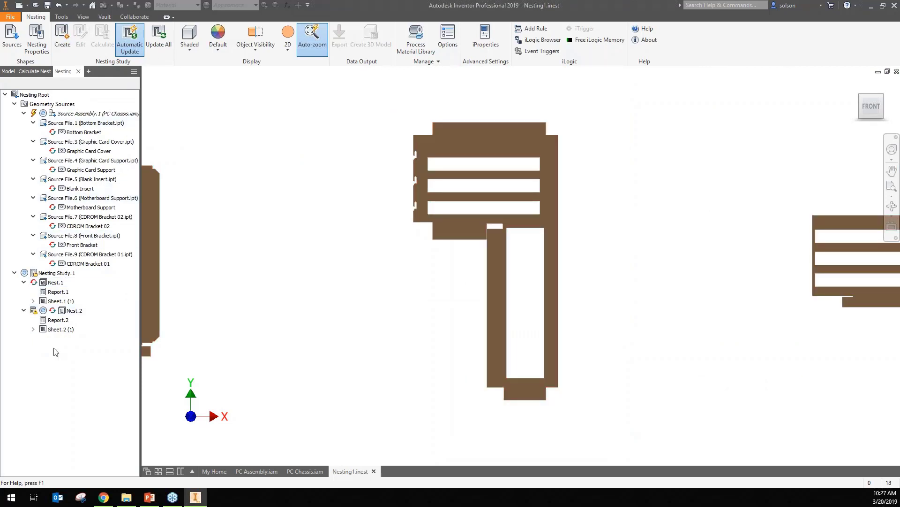
Step: Recalculate Nest.2 with the remaining source shapes
{"action": "left_click", "coordinate": [54, 311]}
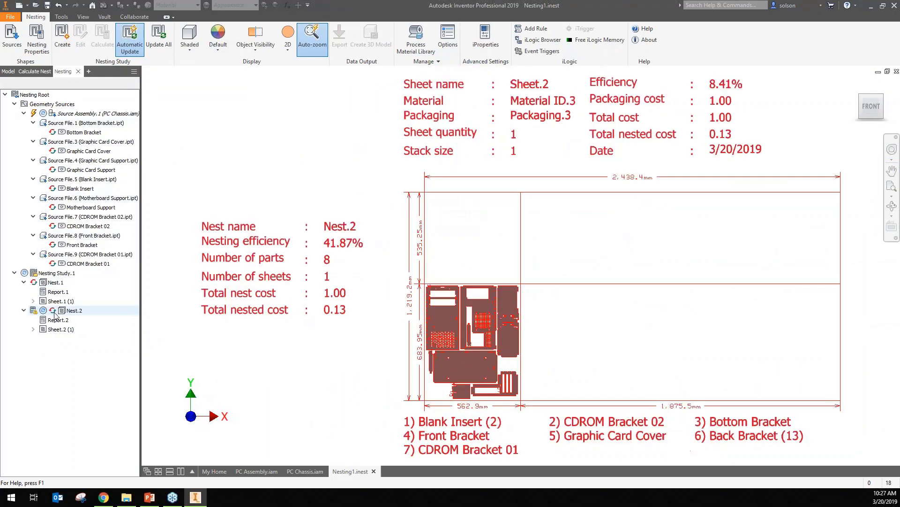
{"action": "right_click", "coordinate": [55, 312]}
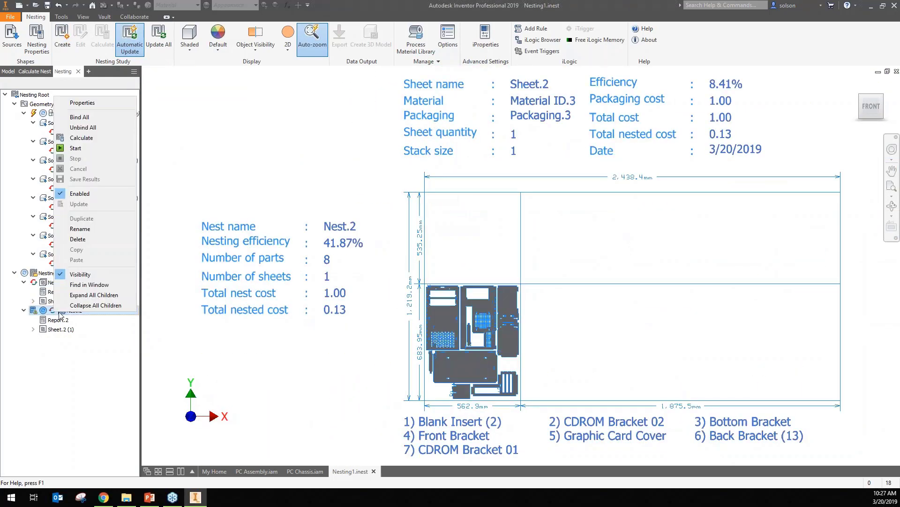
{"action": "left_click", "coordinate": [89, 149]}
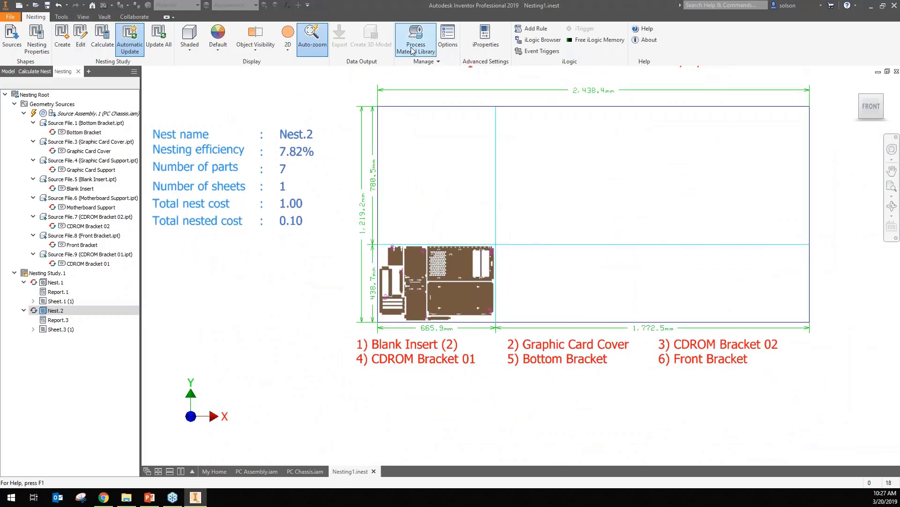
Step: Try to create a 3D assembly of Sheet.3 in the PC folder, with instances for identical items and stock included
{"action": "left_click", "coordinate": [55, 328]}
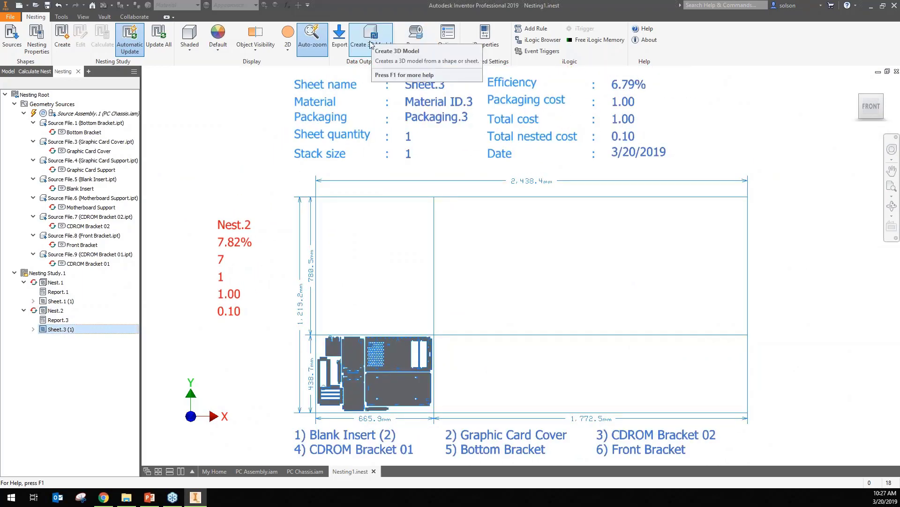
{"action": "left_click", "coordinate": [371, 43]}
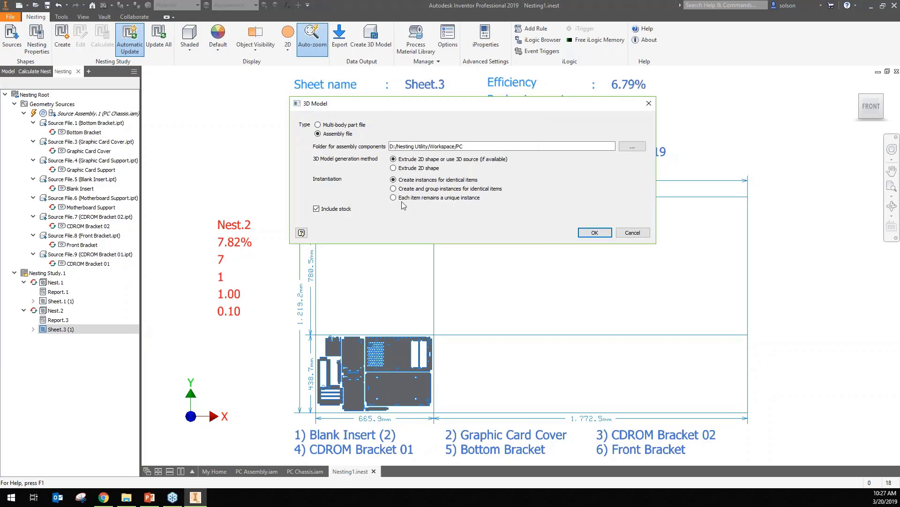
{"action": "left_click", "coordinate": [594, 232]}
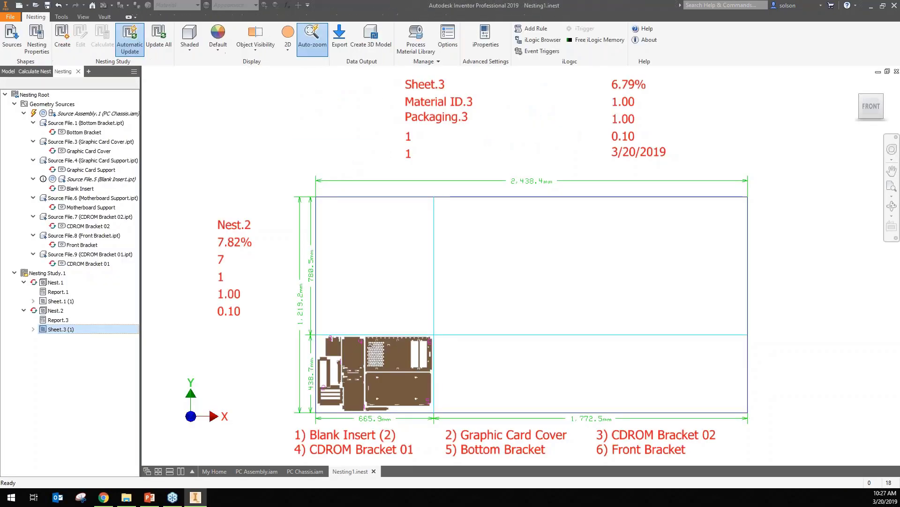
{"action": "left_click", "coordinate": [240, 133]}
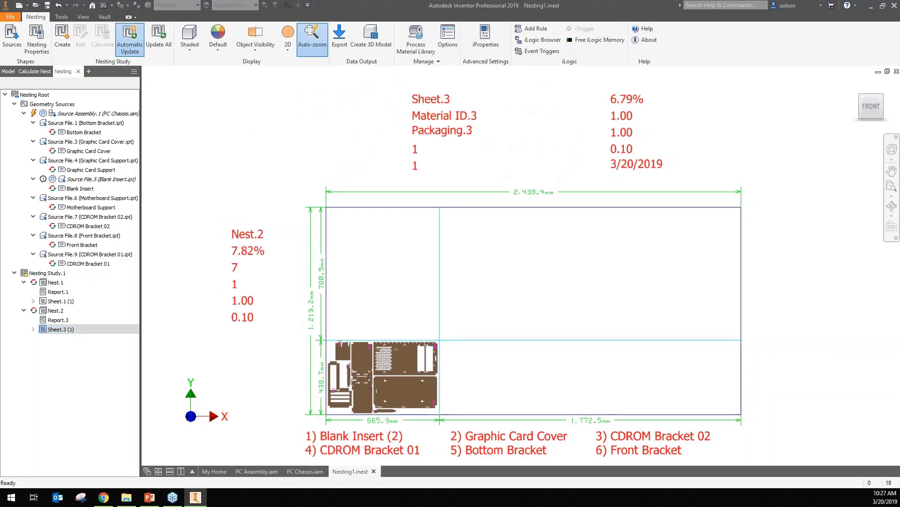
Step: Look through the PC folder for the files generated from the sheet, without opening any
{"action": "left_click", "coordinate": [35, 5]}
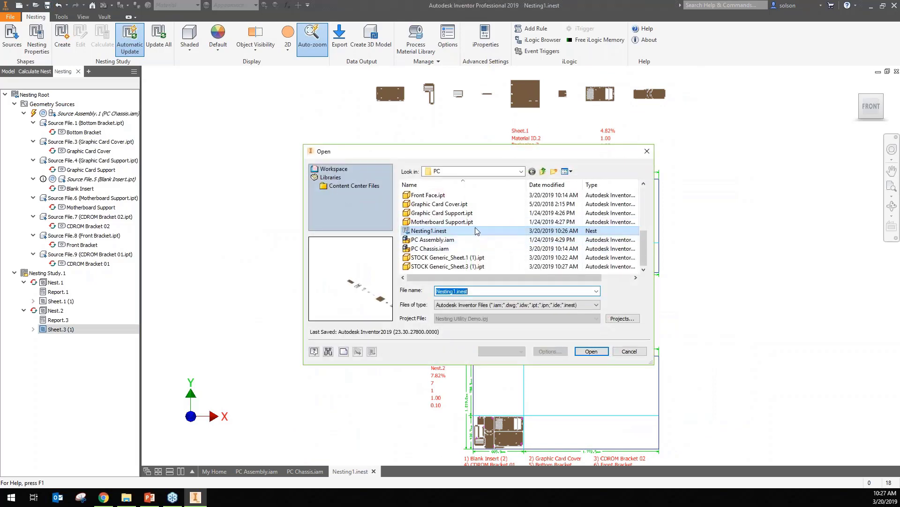
{"action": "left_click", "coordinate": [445, 241]}
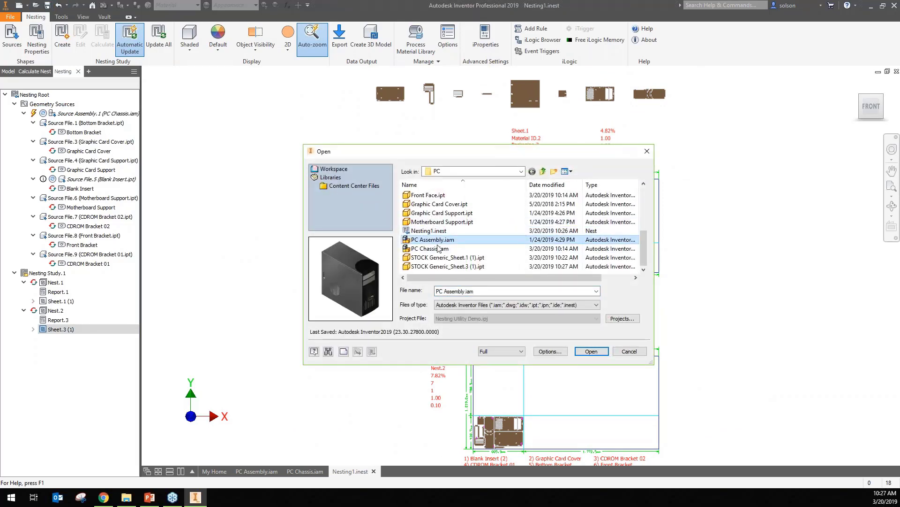
{"action": "left_click", "coordinate": [446, 249]}
{"action": "left_click", "coordinate": [450, 265]}
{"action": "left_click", "coordinate": [443, 248]}
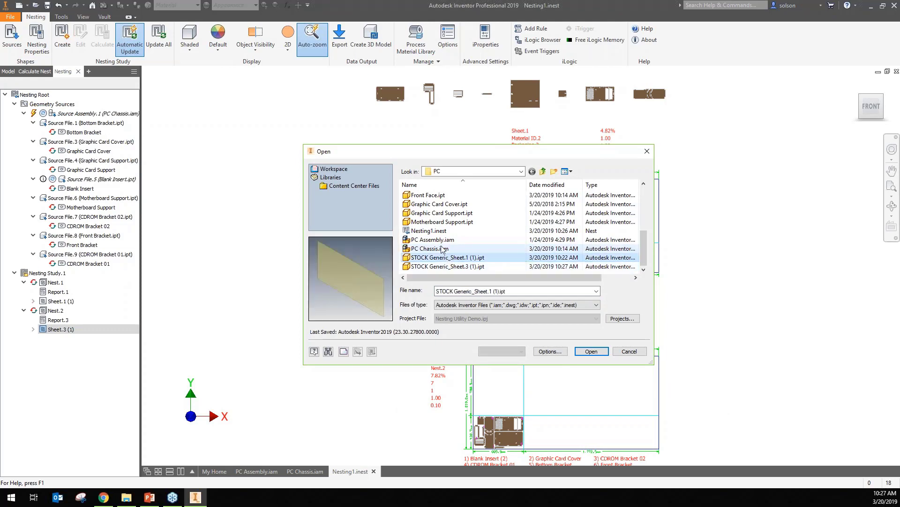
{"action": "left_click", "coordinate": [438, 239]}
{"action": "left_click", "coordinate": [434, 221]}
{"action": "scroll", "coordinate": [432, 225], "scroll_direction": "up", "scroll_amount": 3}
{"action": "scroll", "coordinate": [432, 225], "scroll_direction": "up", "scroll_amount": 1}
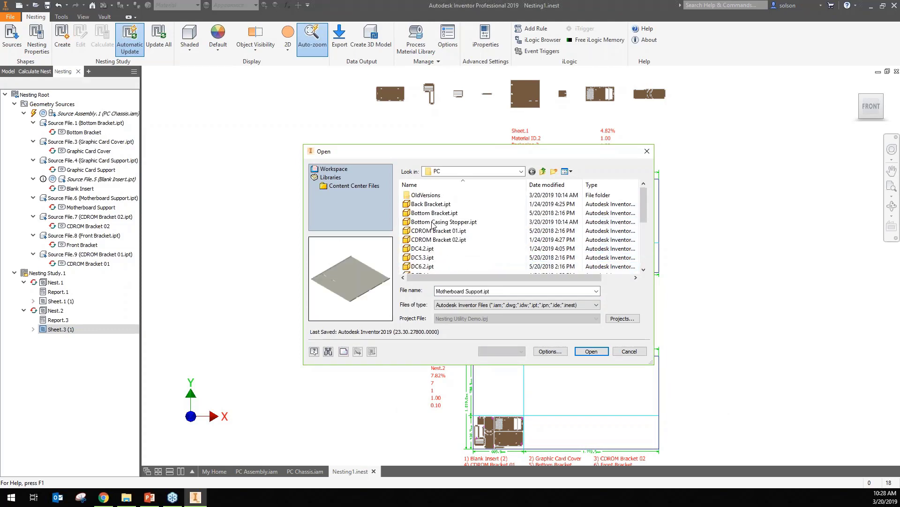
{"action": "left_click", "coordinate": [633, 351]}
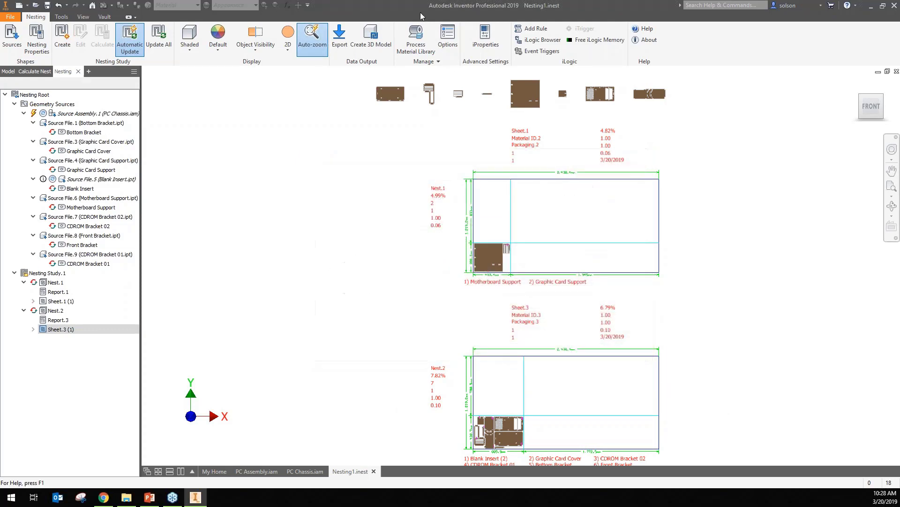
Step: Create a 3D model of Sheet.3 as a multi-body part file and dismiss the update report
{"action": "left_click", "coordinate": [371, 35]}
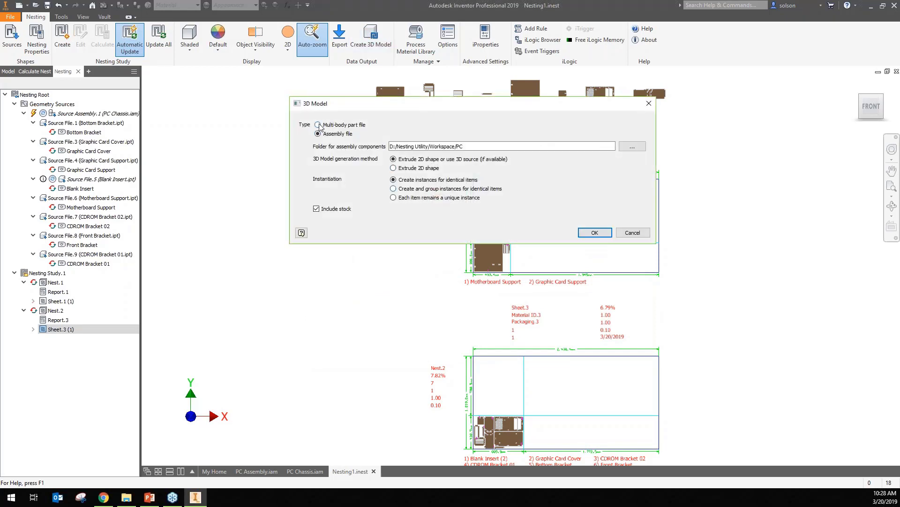
{"action": "left_click", "coordinate": [317, 125]}
{"action": "left_click", "coordinate": [594, 232]}
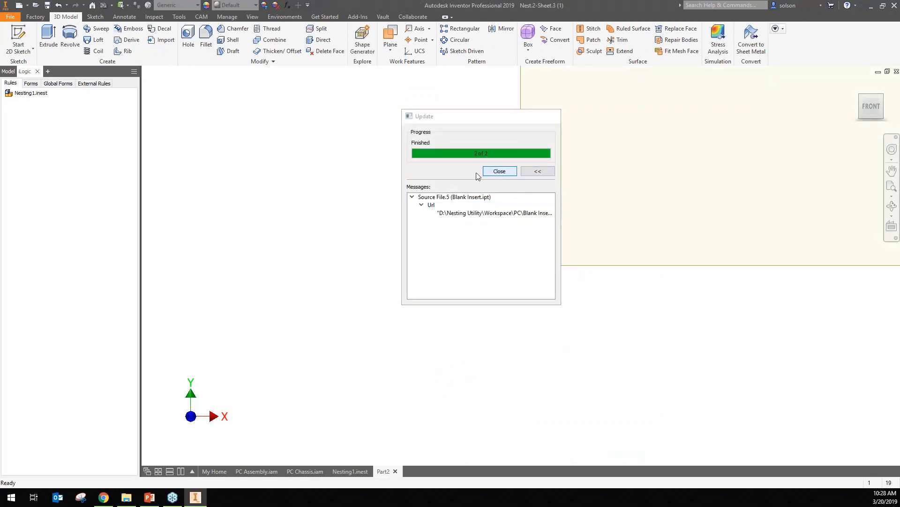
{"action": "left_click", "coordinate": [500, 172]}
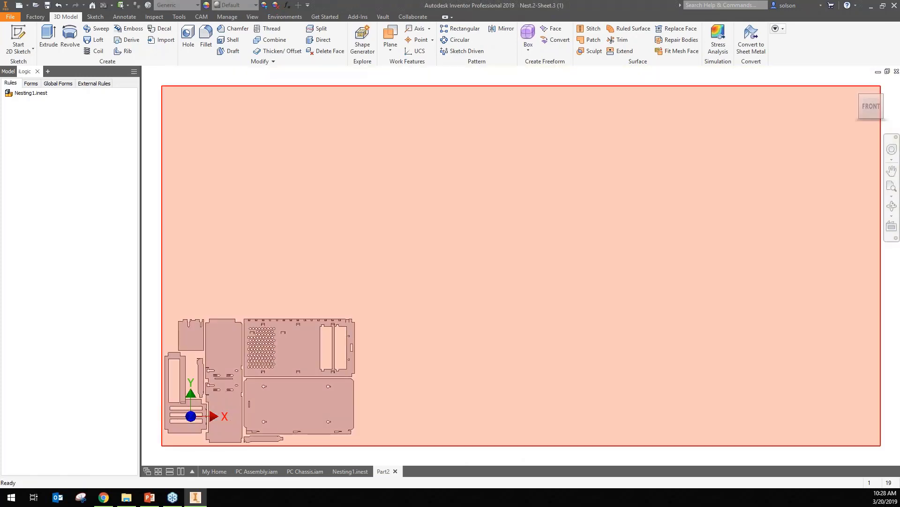
Step: Examine the nested bodies and the stock sheet of the generated multi-body part from an angled view
{"action": "middle_click_drag", "start_coordinate": [272, 306], "coordinate": [334, 197]}
{"action": "middle_click_drag", "start_coordinate": [344, 440], "coordinate": [403, 277], "text": "shift"}
{"action": "middle_click_drag", "start_coordinate": [428, 245], "coordinate": [399, 293]}
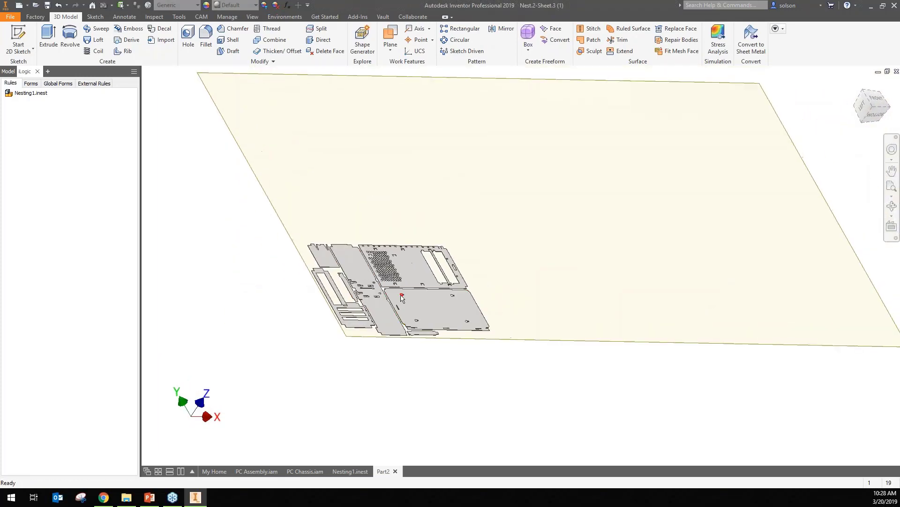
{"action": "scroll", "coordinate": [398, 296], "scroll_direction": "down", "scroll_amount": 3}
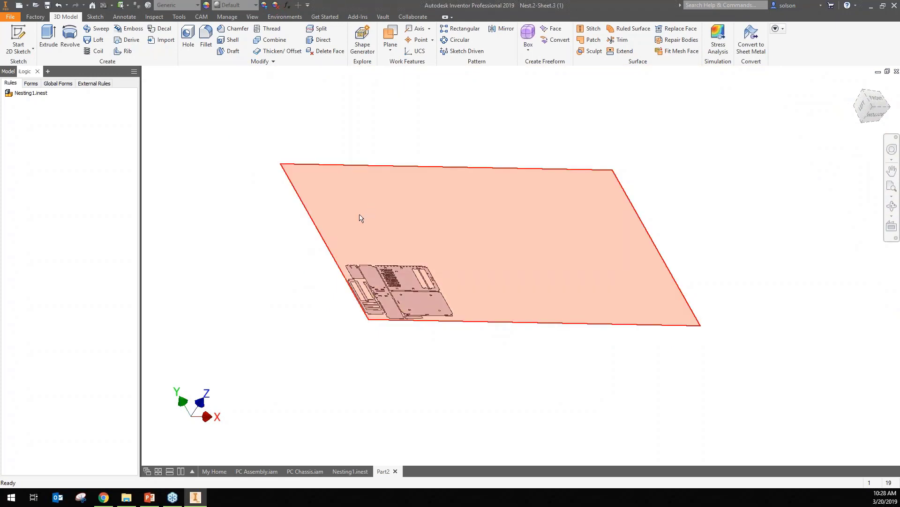
{"action": "middle_click_drag", "start_coordinate": [443, 359], "coordinate": [450, 347]}
{"action": "scroll", "coordinate": [421, 239], "scroll_direction": "up", "scroll_amount": 5}
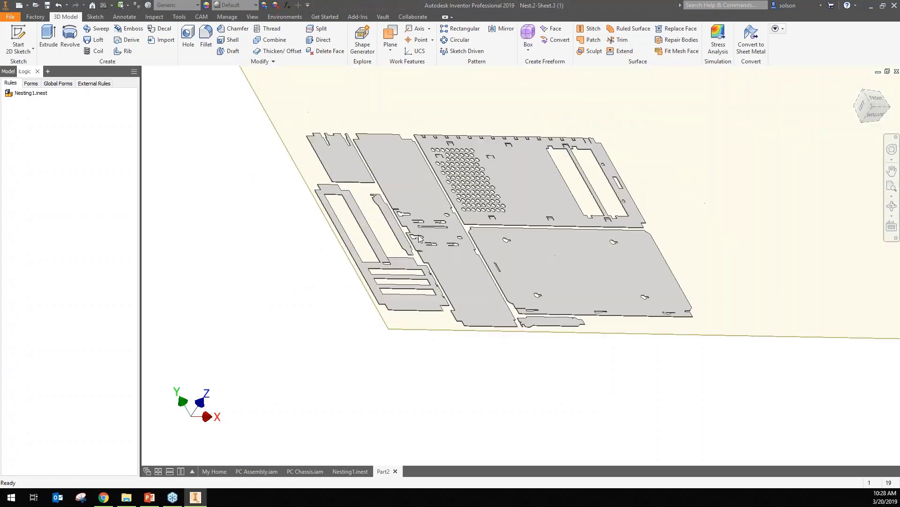
{"action": "middle_click_drag", "start_coordinate": [388, 268], "coordinate": [441, 166]}
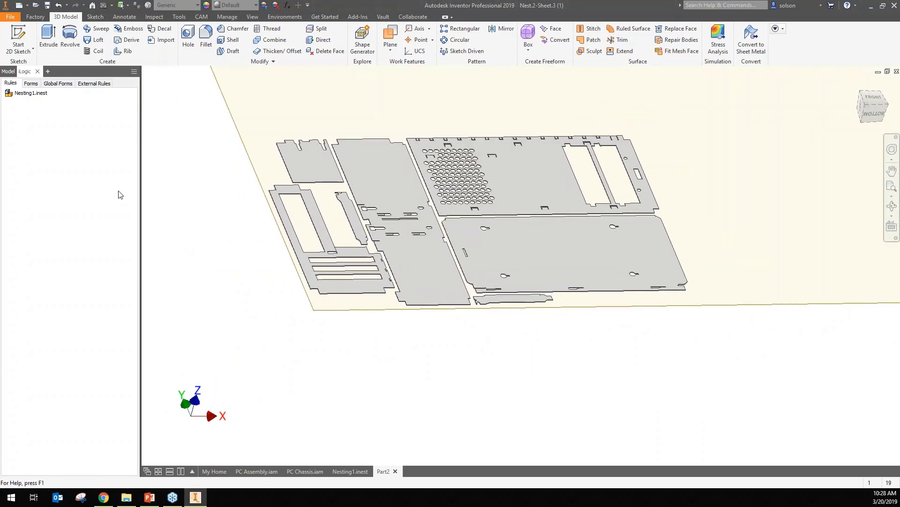
Step: Save the generated part as Nest.2-Sheet.3 (1).ipt in the PC folder
{"action": "left_click", "coordinate": [47, 5]}
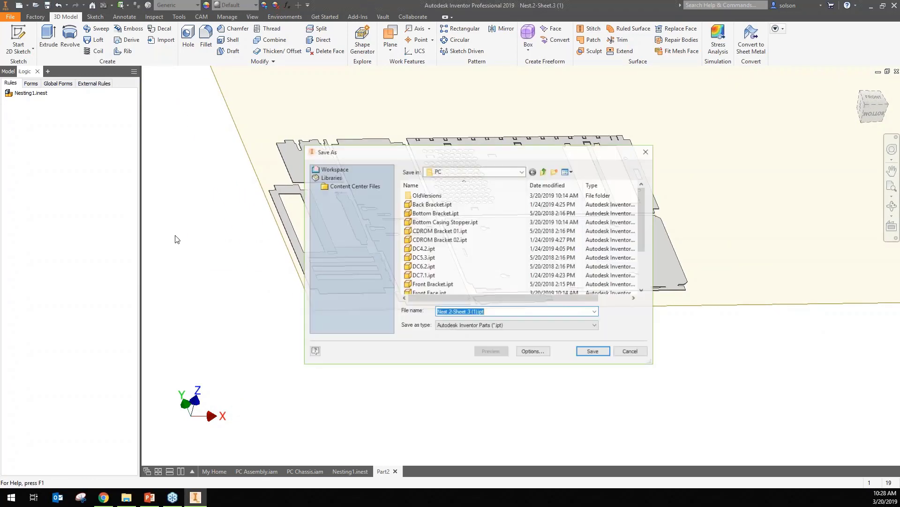
{"action": "left_click", "coordinate": [594, 352]}
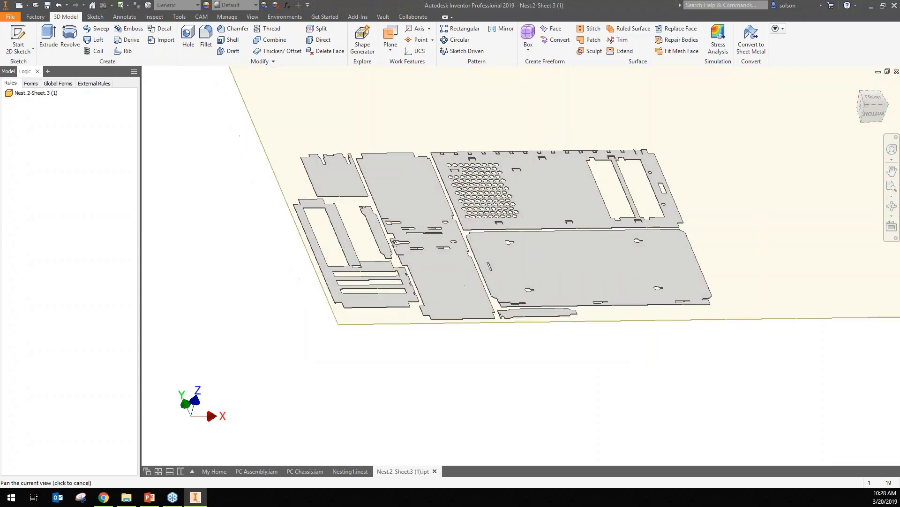
{"action": "middle_click_drag", "start_coordinate": [395, 243], "coordinate": [427, 271]}
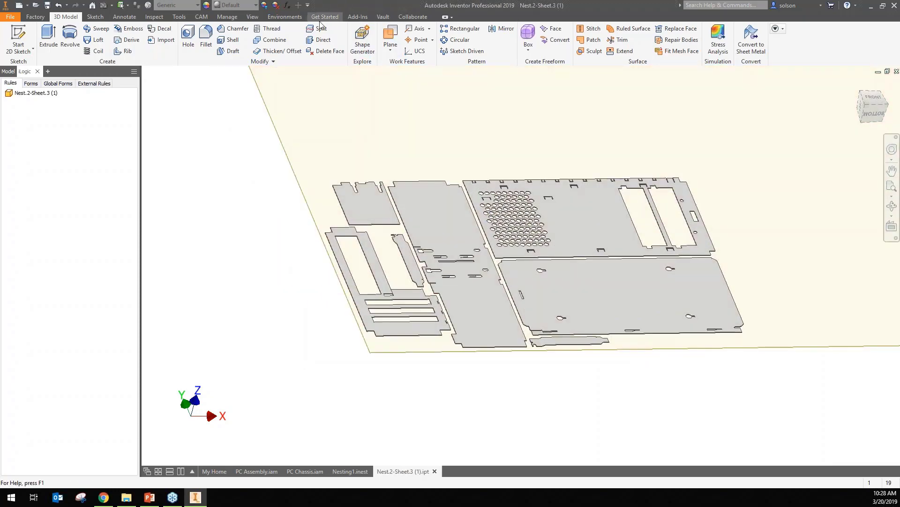
Step: Bring up the CAM commands for the nested sheet part
{"action": "left_click", "coordinate": [284, 17]}
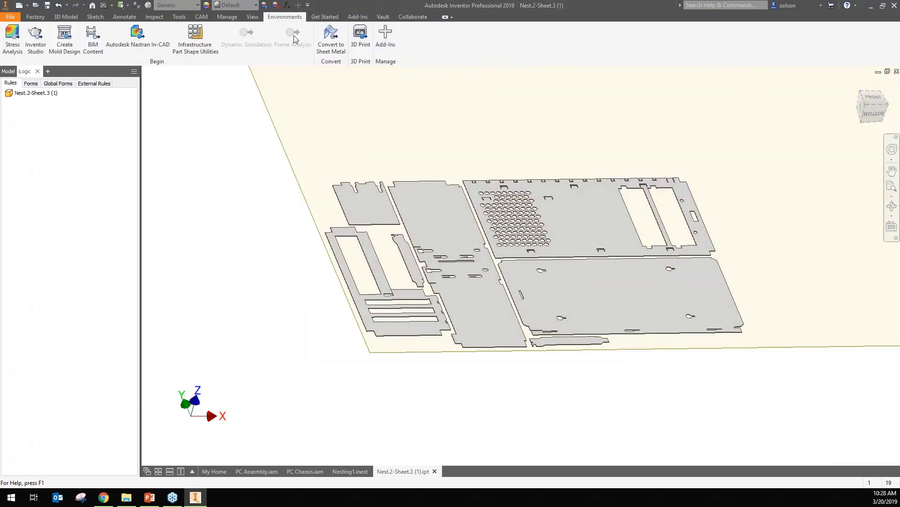
{"action": "left_click", "coordinate": [205, 17]}
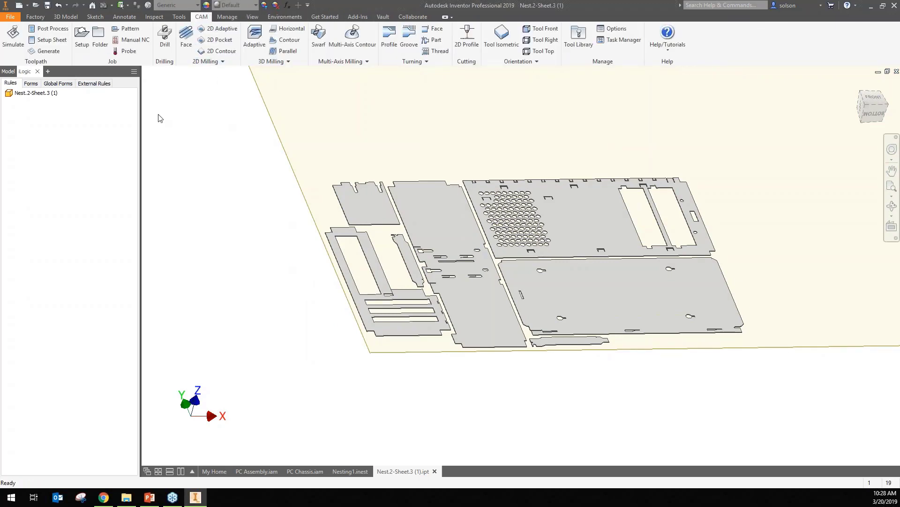
{"action": "middle_click_drag", "start_coordinate": [169, 137], "coordinate": [215, 137]}
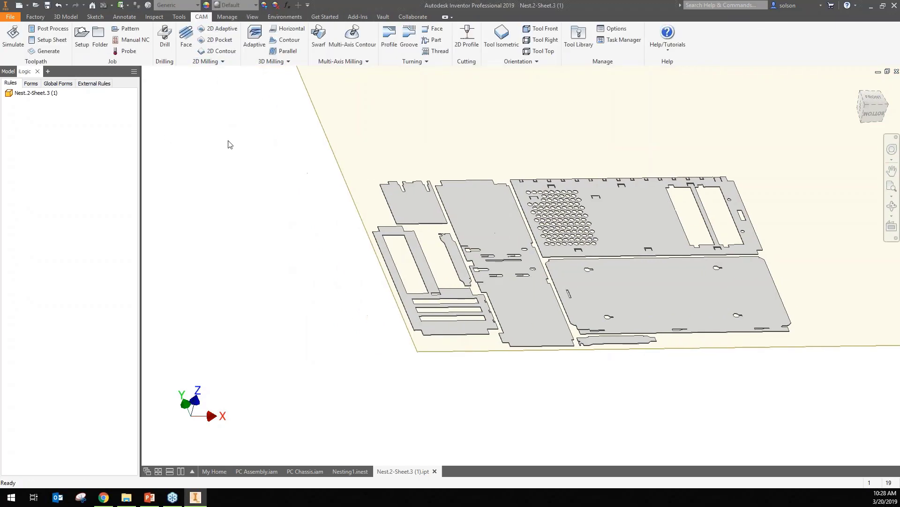
Step: Start a CAM setup with the operation type Cutting and the work coordinate system in model orientation
{"action": "left_click", "coordinate": [82, 37]}
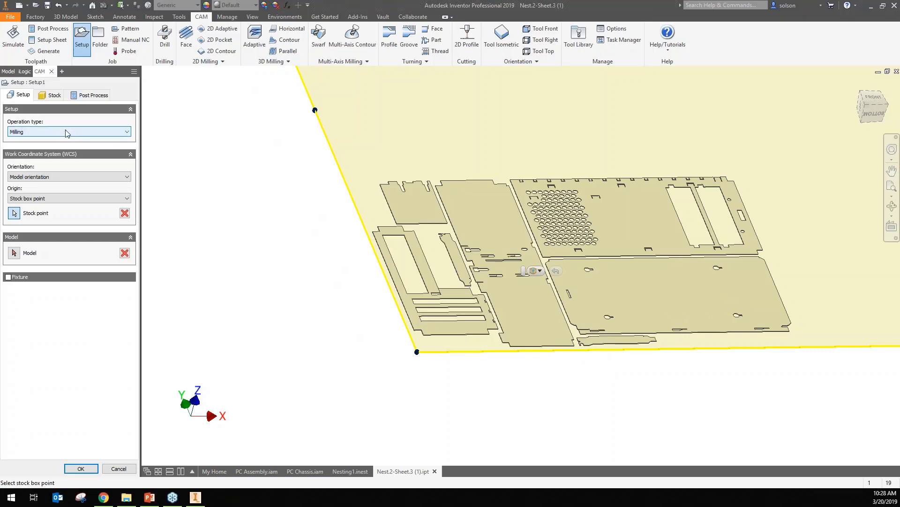
{"action": "left_click", "coordinate": [53, 130]}
{"action": "left_click", "coordinate": [28, 153]}
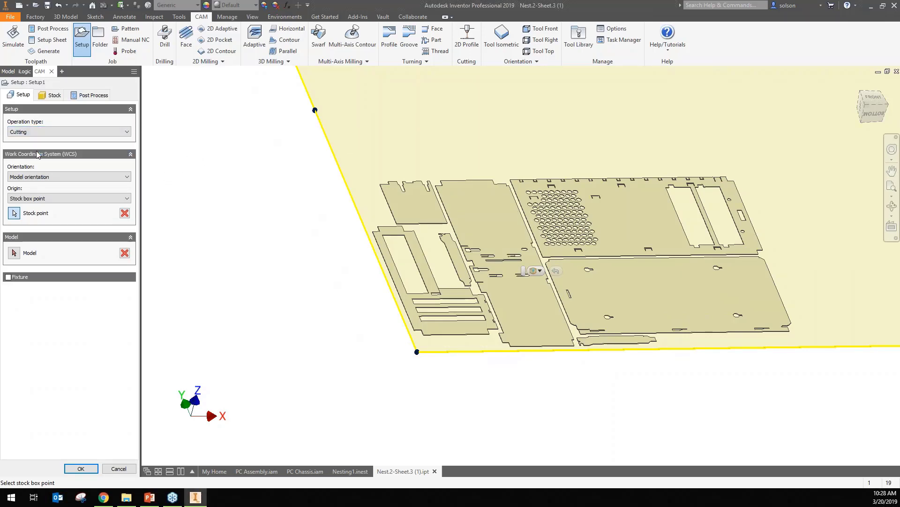
{"action": "left_click", "coordinate": [36, 177]}
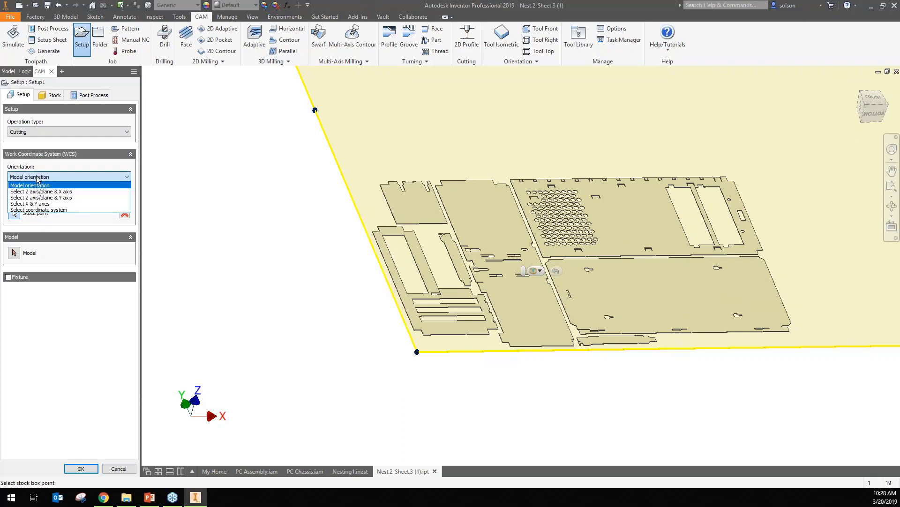
{"action": "left_click", "coordinate": [65, 180]}
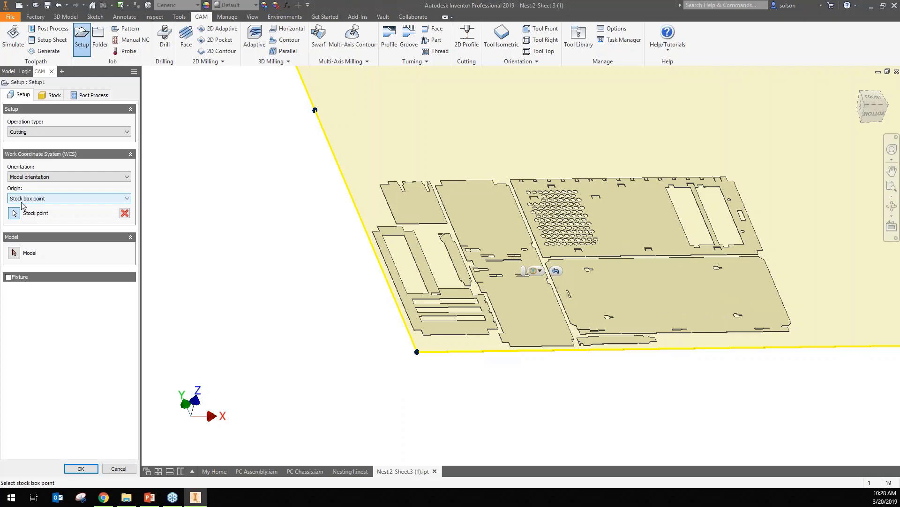
Step: Place the work coordinate system origin on the stock box point at the sheet's corner beside the nested parts
{"action": "left_click", "coordinate": [24, 199]}
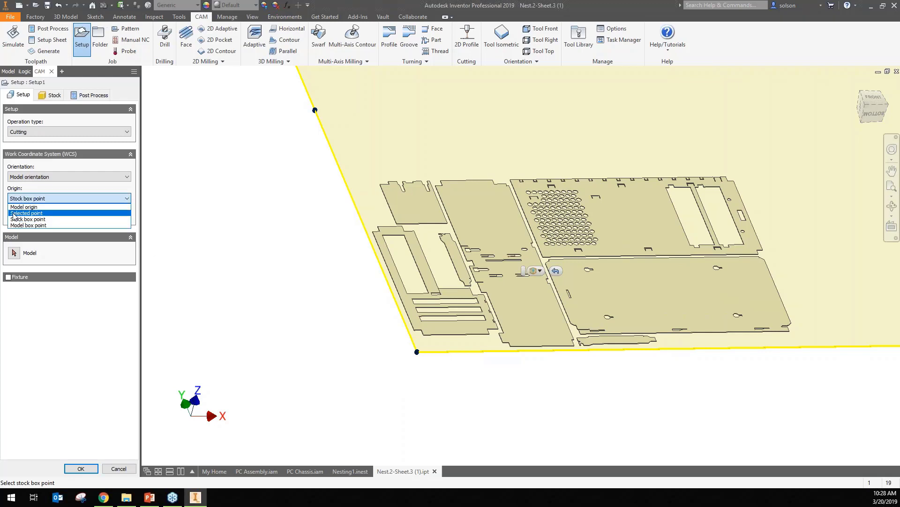
{"action": "left_click", "coordinate": [46, 219]}
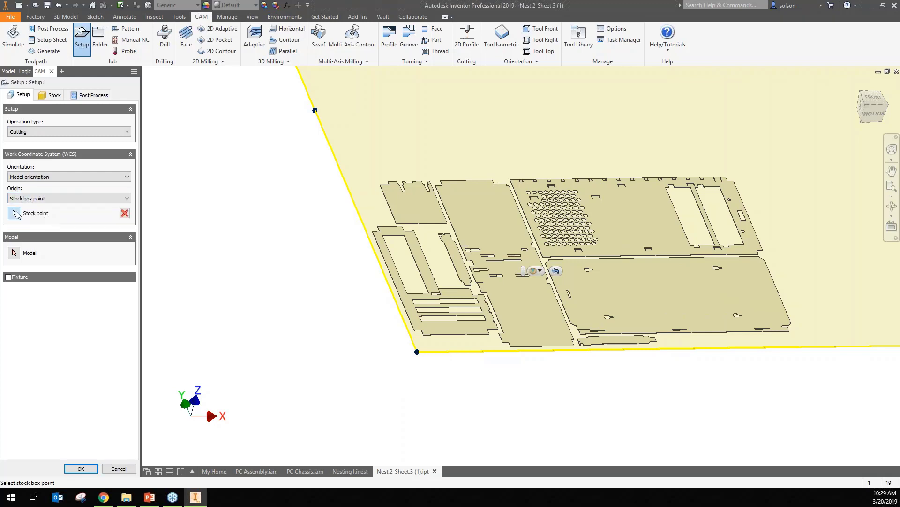
{"action": "left_click", "coordinate": [15, 212]}
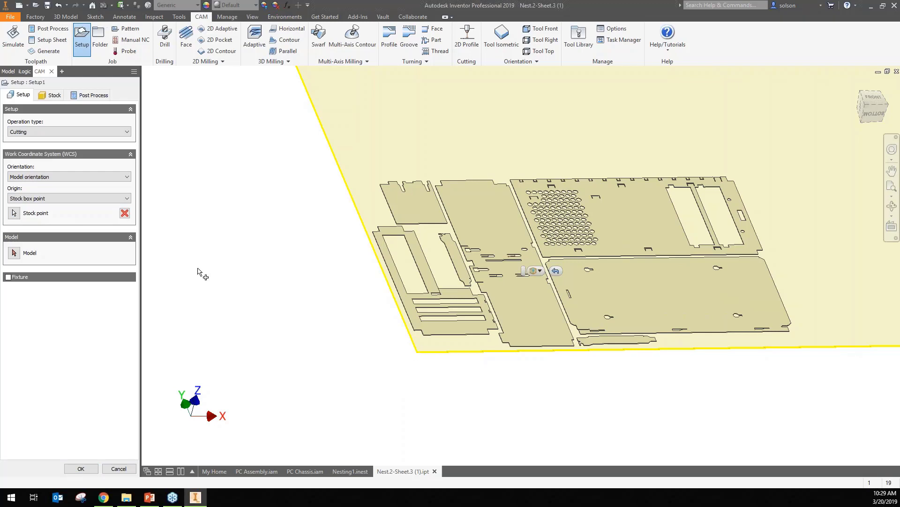
{"action": "left_click", "coordinate": [14, 213]}
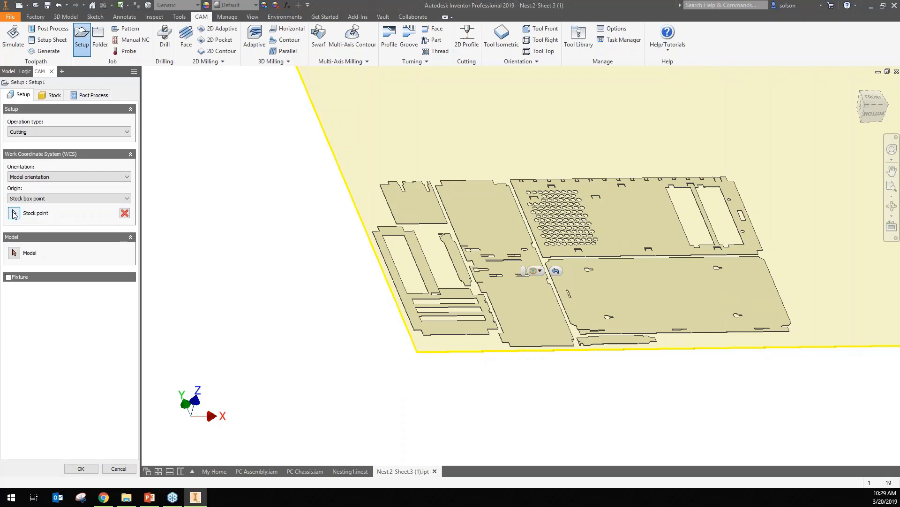
{"action": "left_click", "coordinate": [417, 351]}
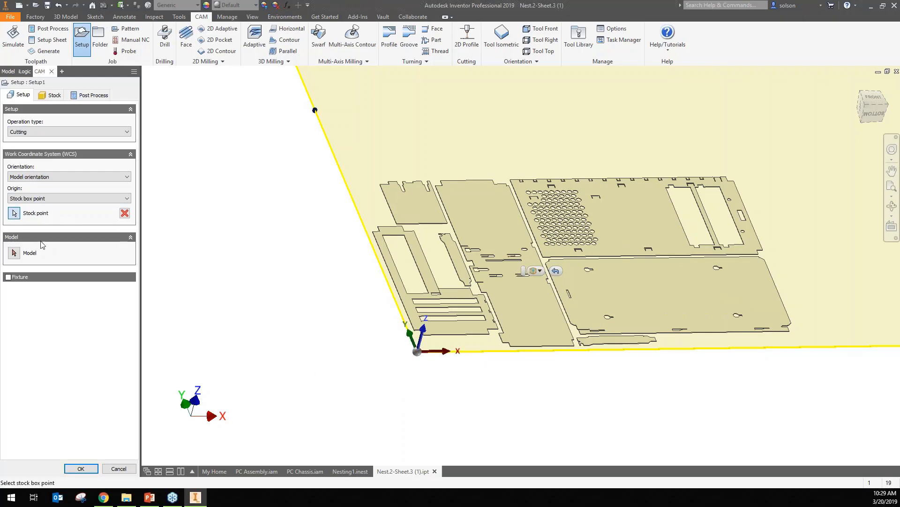
Step: Define the setup's stock from the sheet solid using the From solid mode and finish the setup
{"action": "left_click", "coordinate": [47, 97]}
{"action": "left_click", "coordinate": [55, 133]}
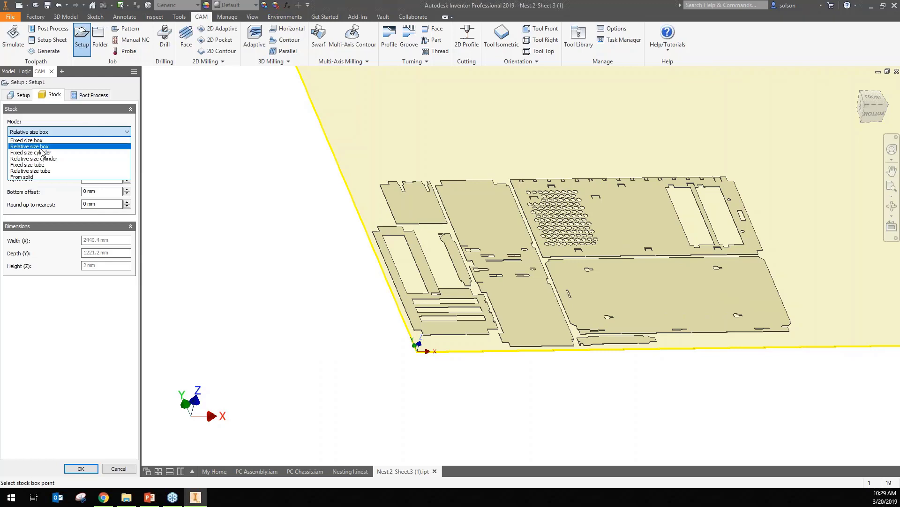
{"action": "left_click", "coordinate": [38, 177]}
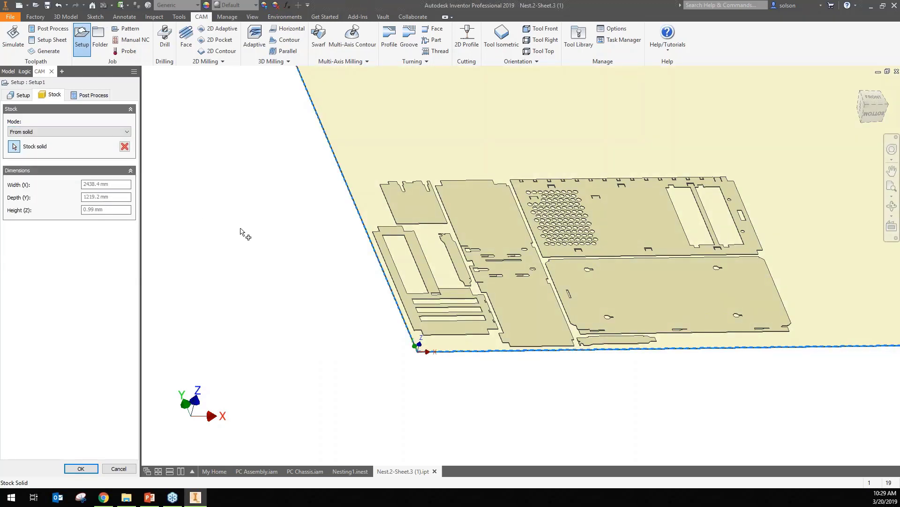
{"action": "left_click", "coordinate": [79, 468]}
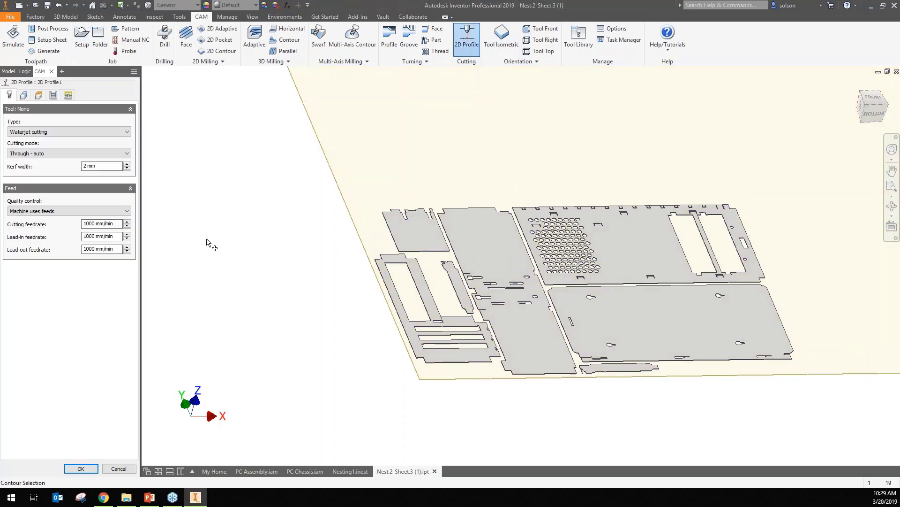
Step: Set the 2D Profile operation to laser cutting with a 2 mm kerf width and try to accept it without contours
{"action": "left_click", "coordinate": [56, 132]}
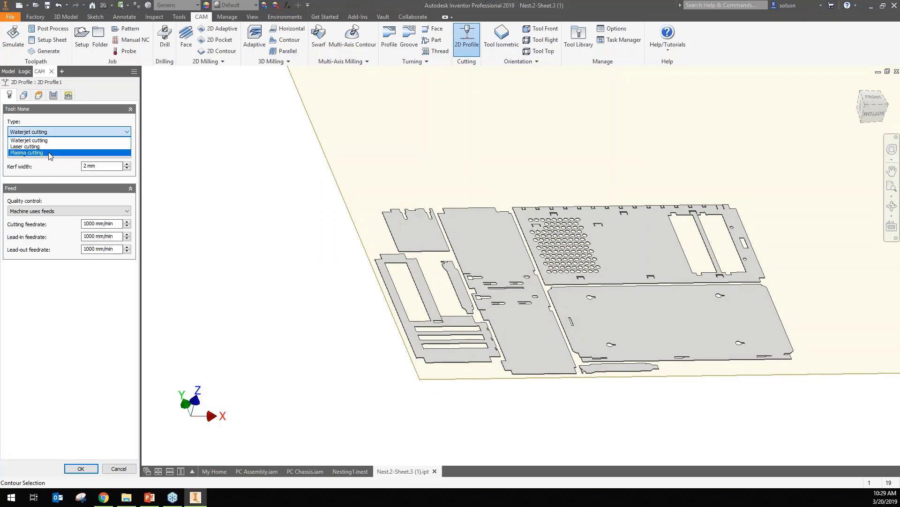
{"action": "left_click", "coordinate": [28, 147]}
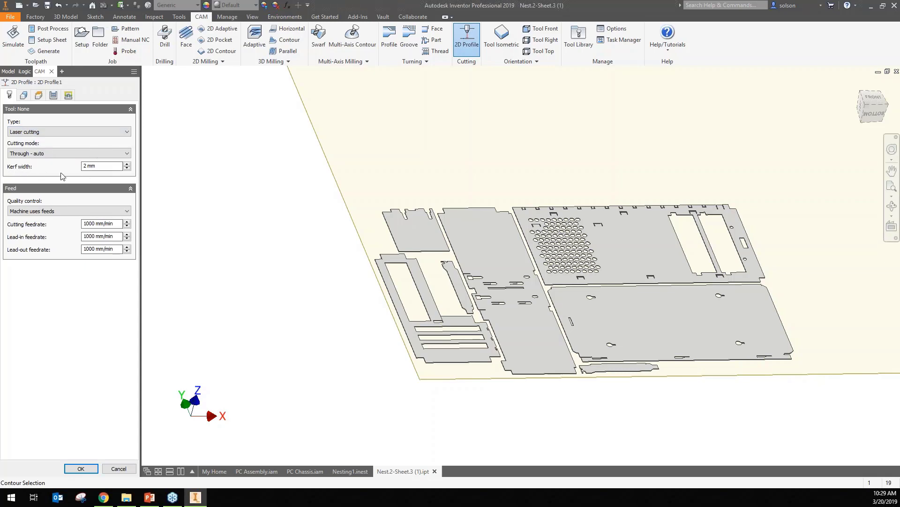
{"action": "mouse_move", "coordinate": [87, 168]}
{"action": "left_click", "coordinate": [81, 469]}
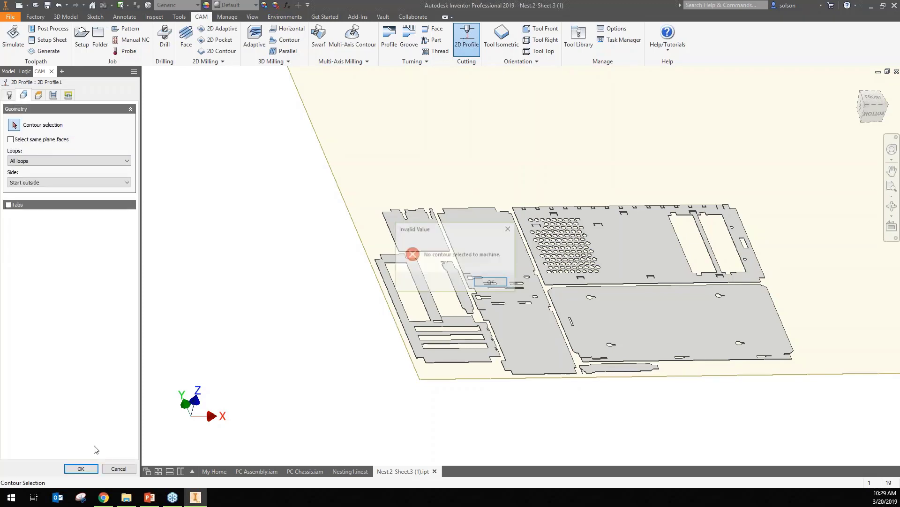
{"action": "left_click", "coordinate": [491, 282]}
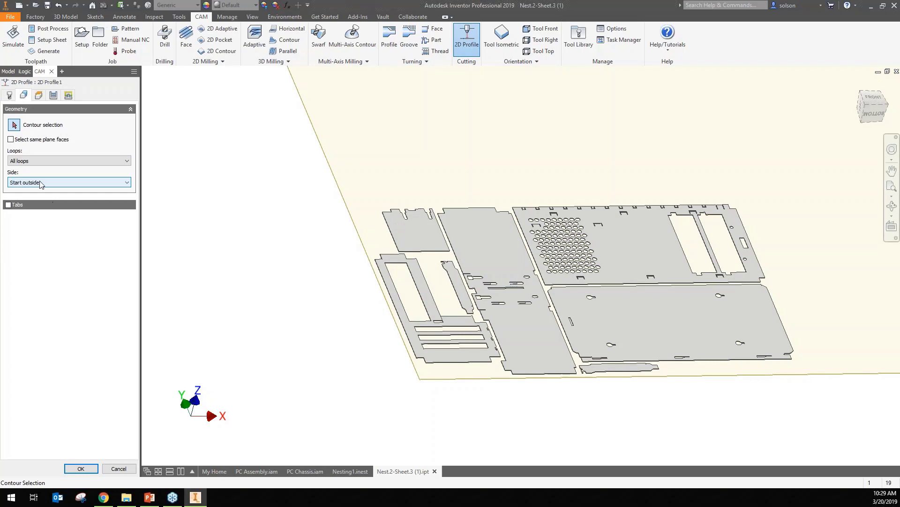
Step: Select the contours of all nested parts by including same plane faces, and create the 2D Profile toolpath
{"action": "left_click", "coordinate": [10, 140]}
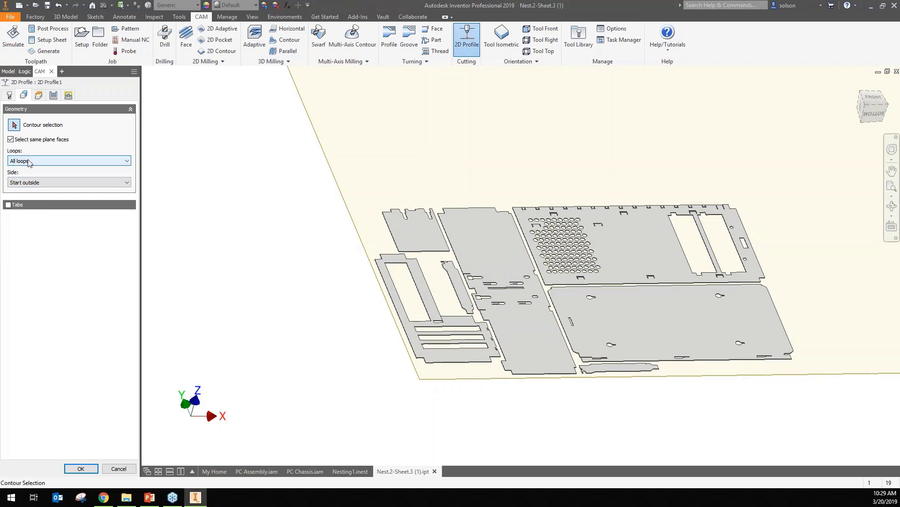
{"action": "left_click", "coordinate": [418, 357]}
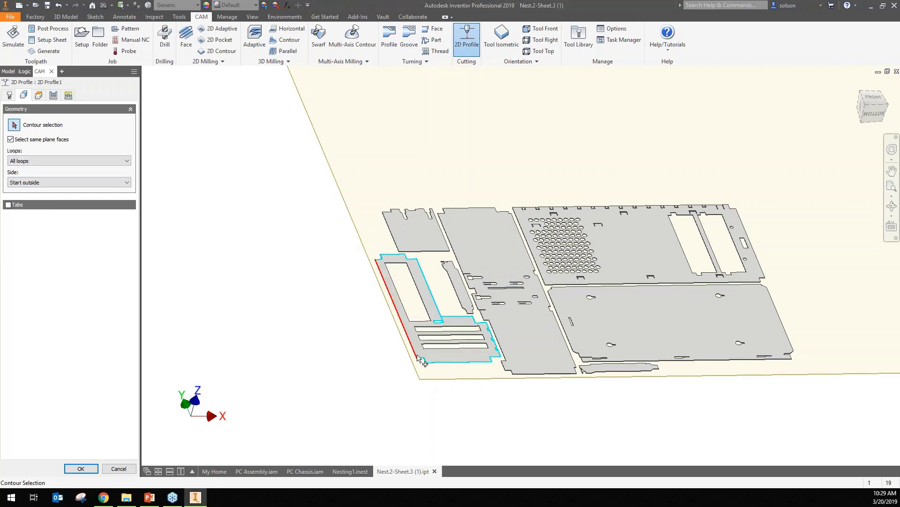
{"action": "left_click", "coordinate": [502, 359]}
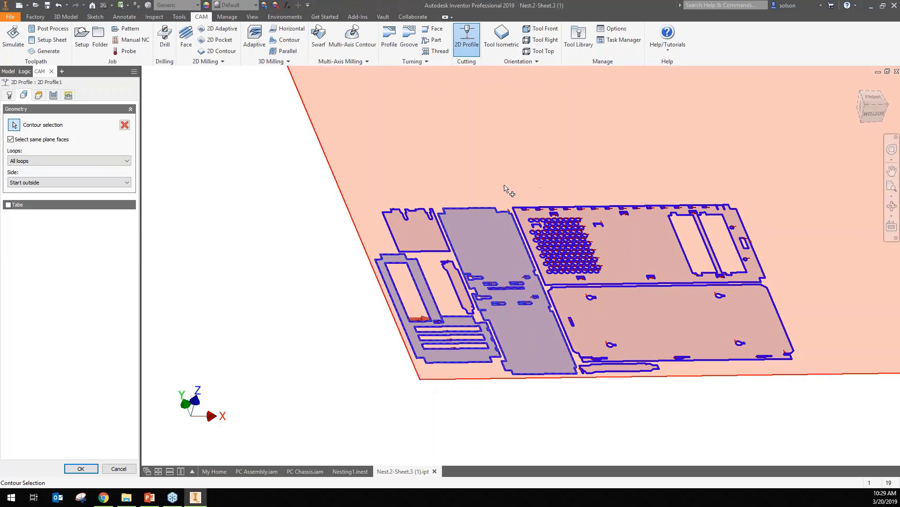
{"action": "middle_click_drag", "start_coordinate": [467, 197], "coordinate": [427, 202]}
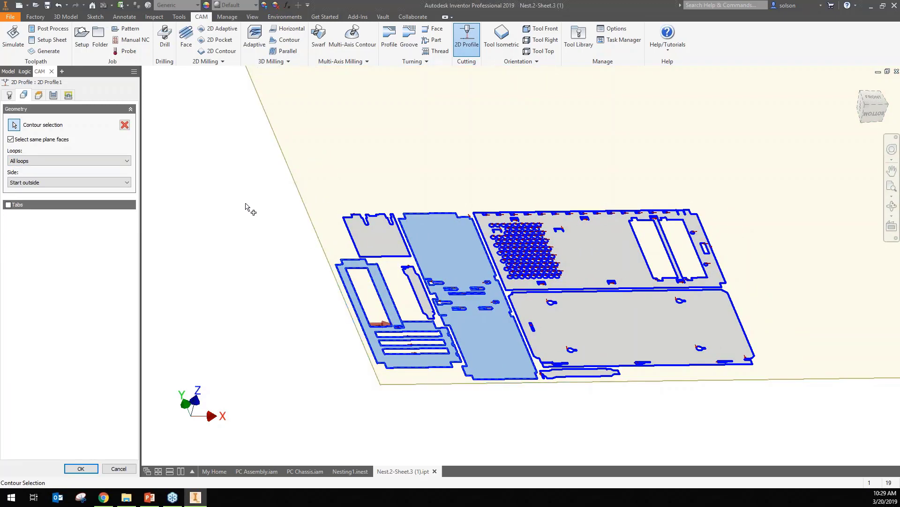
{"action": "left_click", "coordinate": [81, 468]}
{"action": "middle_click_drag", "start_coordinate": [254, 228], "coordinate": [301, 231]}
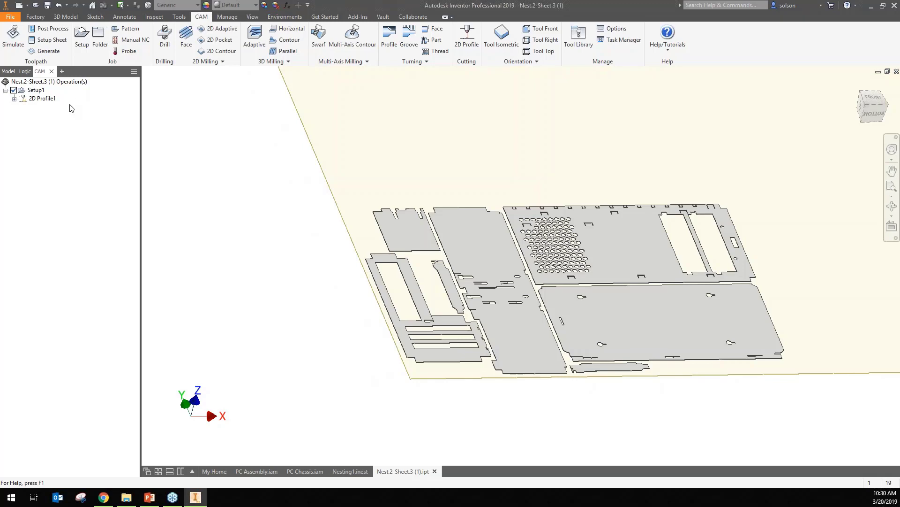
Step: Simulate the 2D Profile toolpath with transparent stock displayed, pause it partway, and close the simulation
{"action": "left_click", "coordinate": [13, 37]}
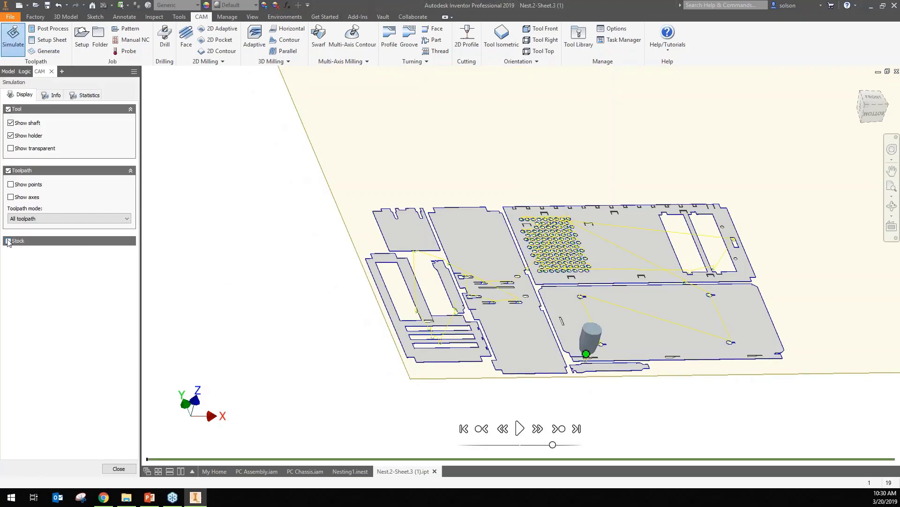
{"action": "left_click", "coordinate": [9, 241]}
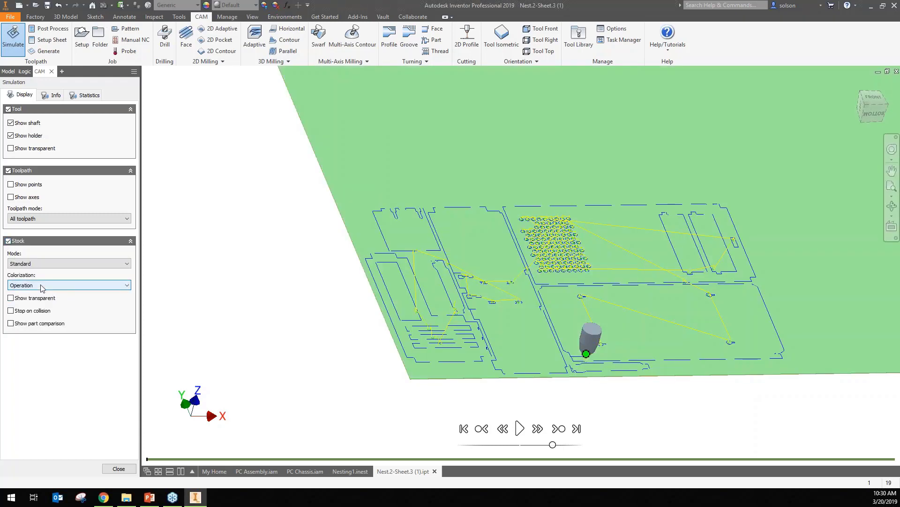
{"action": "left_click", "coordinate": [10, 298]}
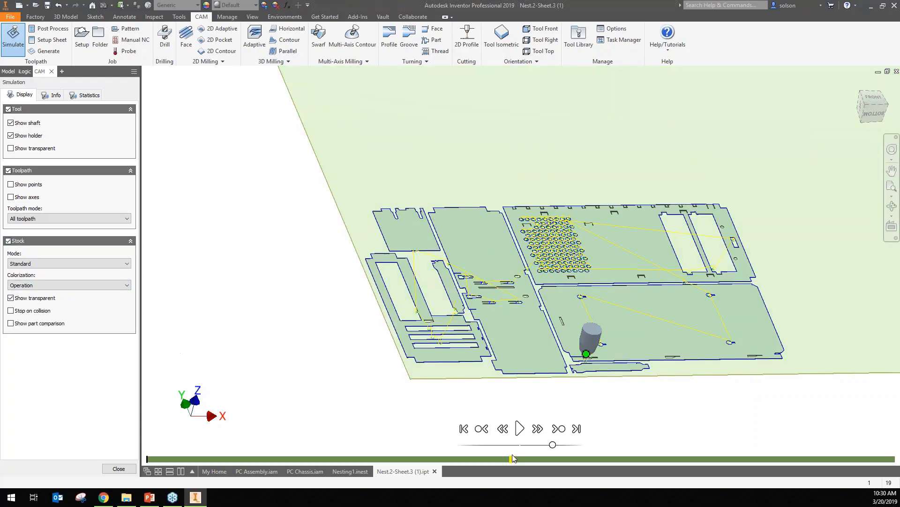
{"action": "left_click", "coordinate": [519, 428]}
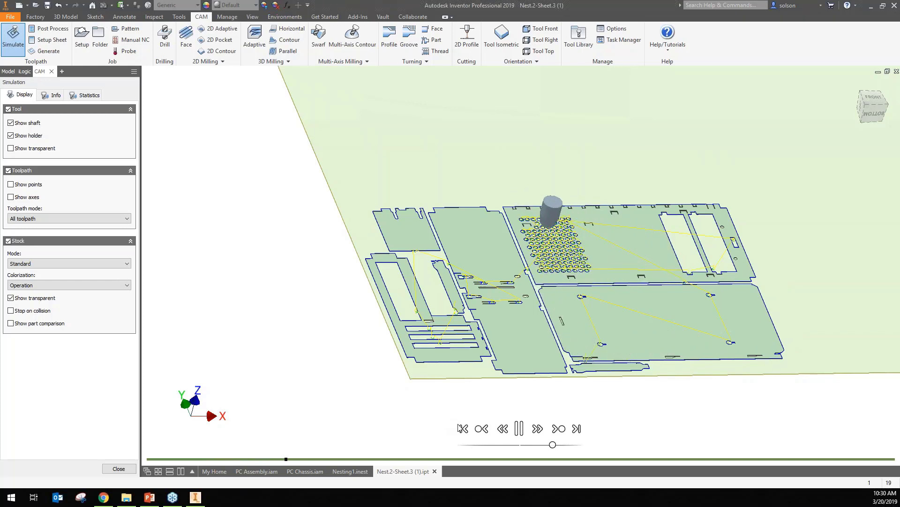
{"action": "left_click", "coordinate": [519, 428]}
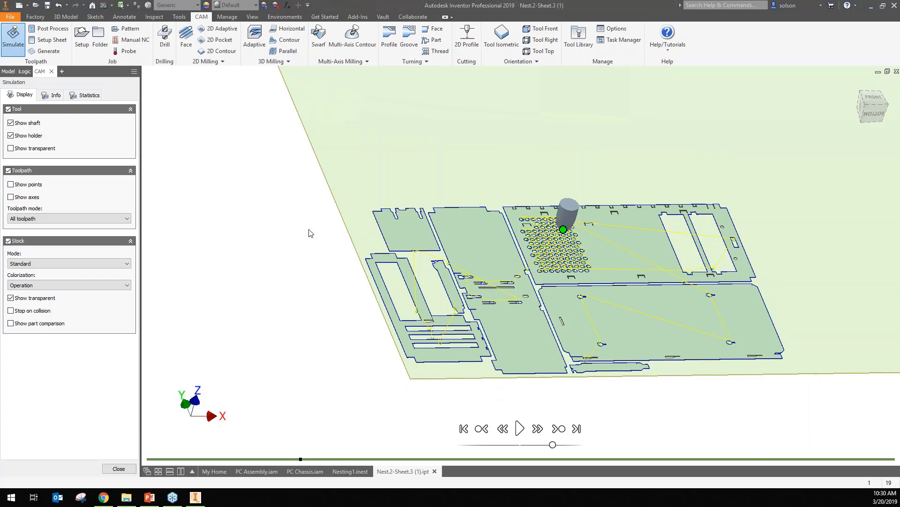
{"action": "left_click", "coordinate": [117, 468]}
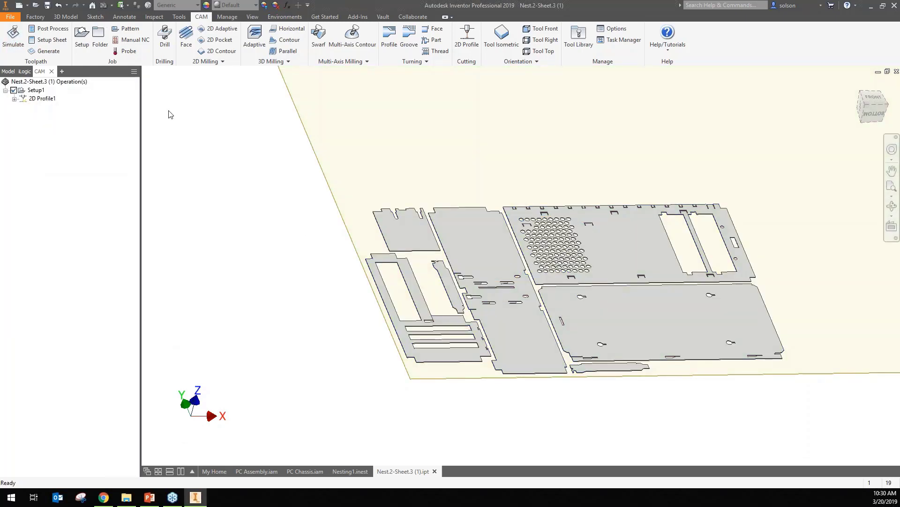
Step: Look through the available post processor configurations for the cutting operation, and leave post processing without posting
{"action": "left_click", "coordinate": [50, 29]}
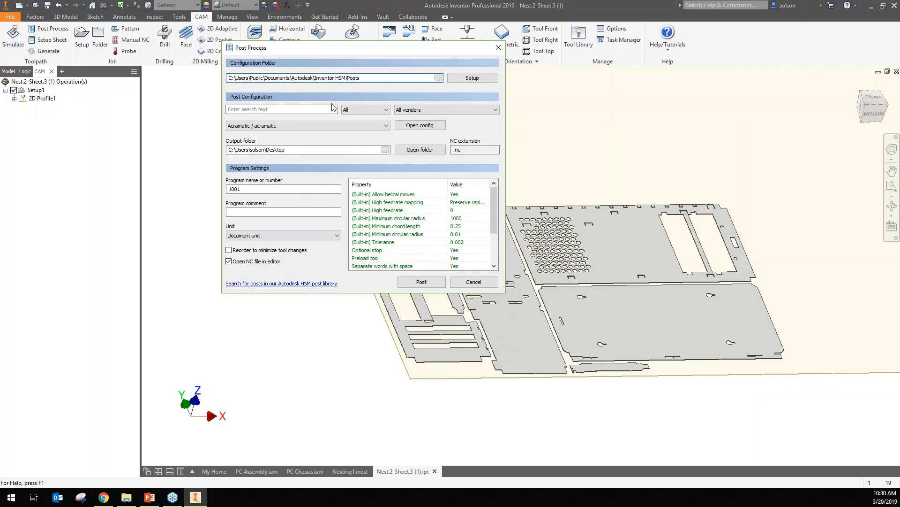
{"action": "left_click", "coordinate": [311, 125]}
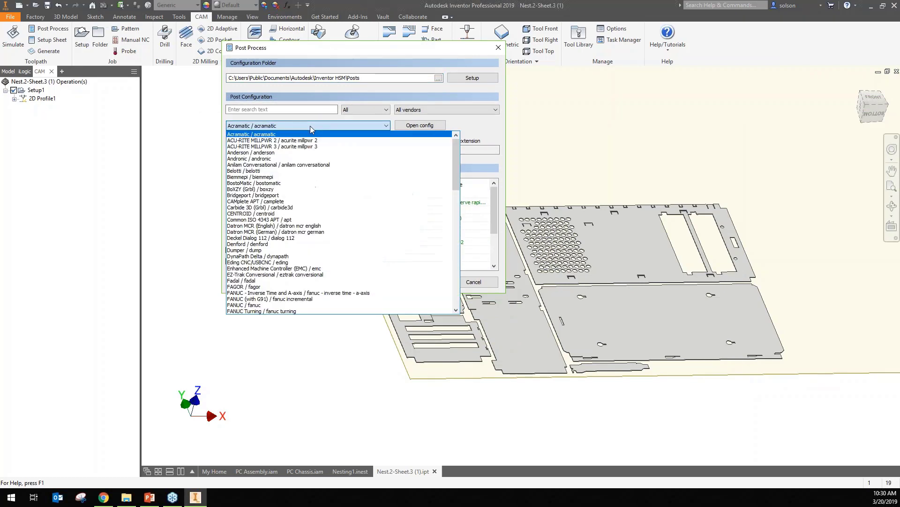
{"action": "scroll", "coordinate": [279, 177], "scroll_direction": "down", "scroll_amount": 7}
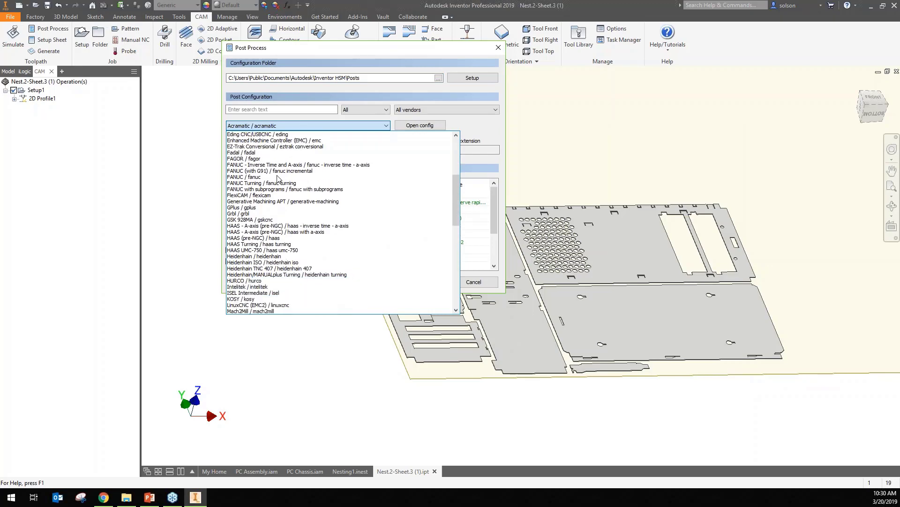
{"action": "scroll", "coordinate": [279, 178], "scroll_direction": "down", "scroll_amount": 15}
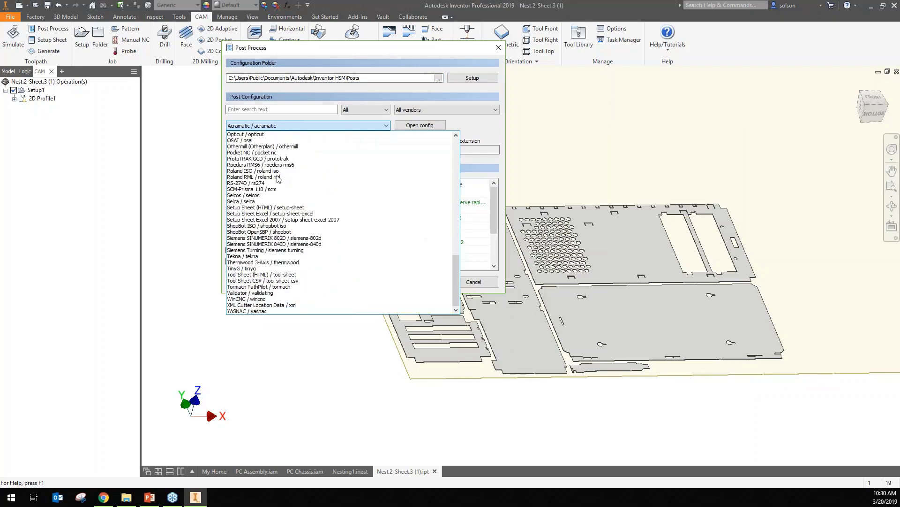
{"action": "scroll", "coordinate": [278, 179], "scroll_direction": "up", "scroll_amount": 15}
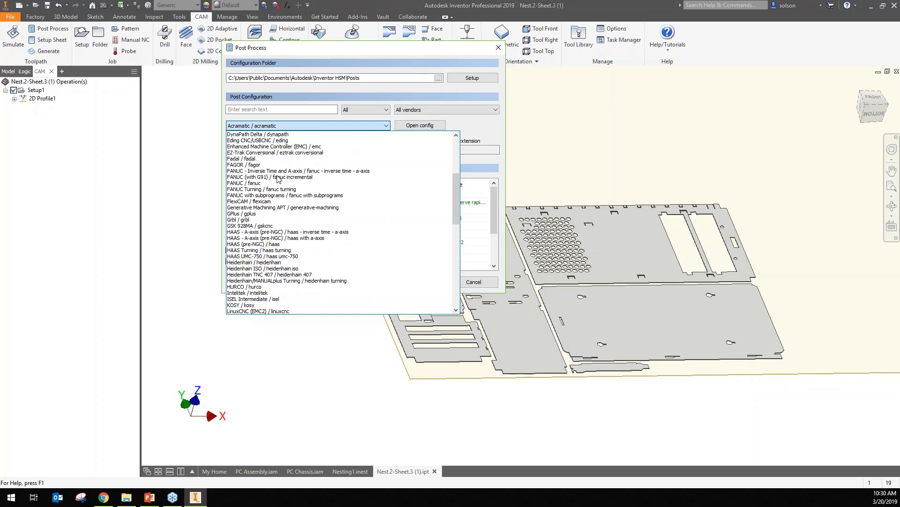
{"action": "left_click", "coordinate": [393, 44]}
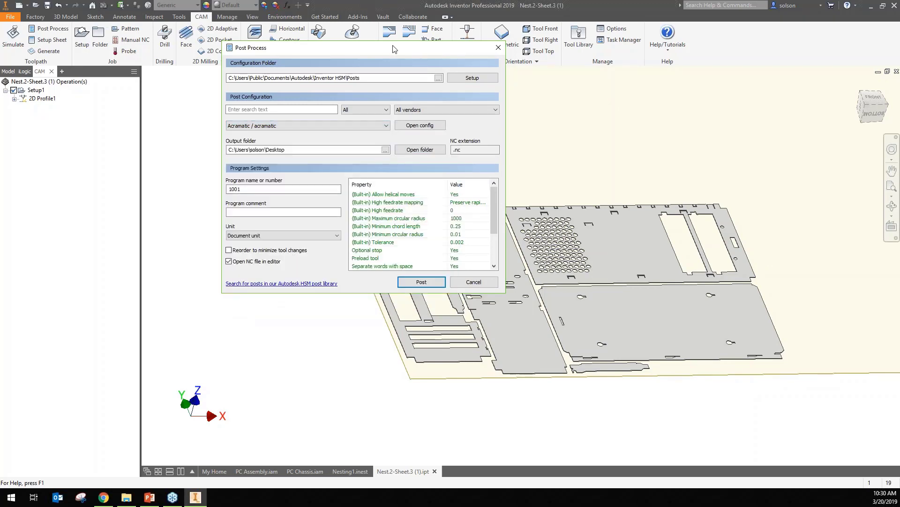
{"action": "left_click", "coordinate": [474, 281]}
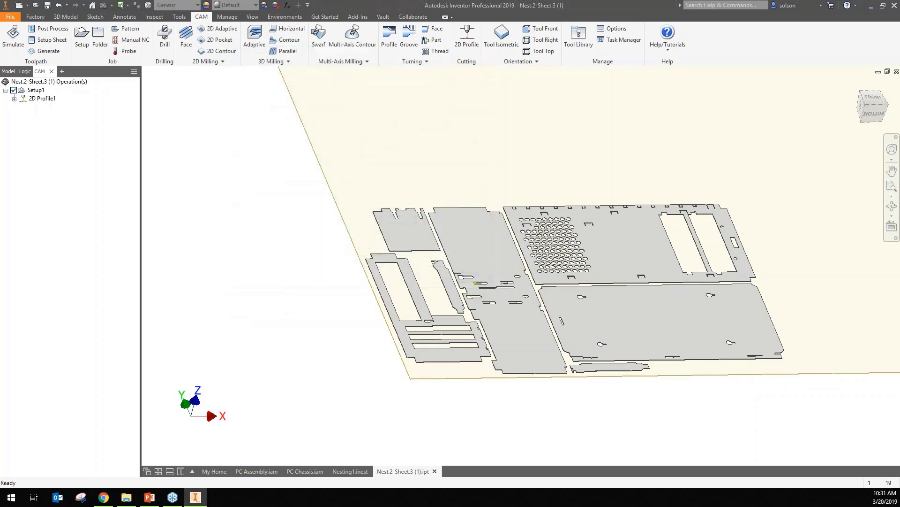
{"action": "mouse_move", "coordinate": [472, 298]}
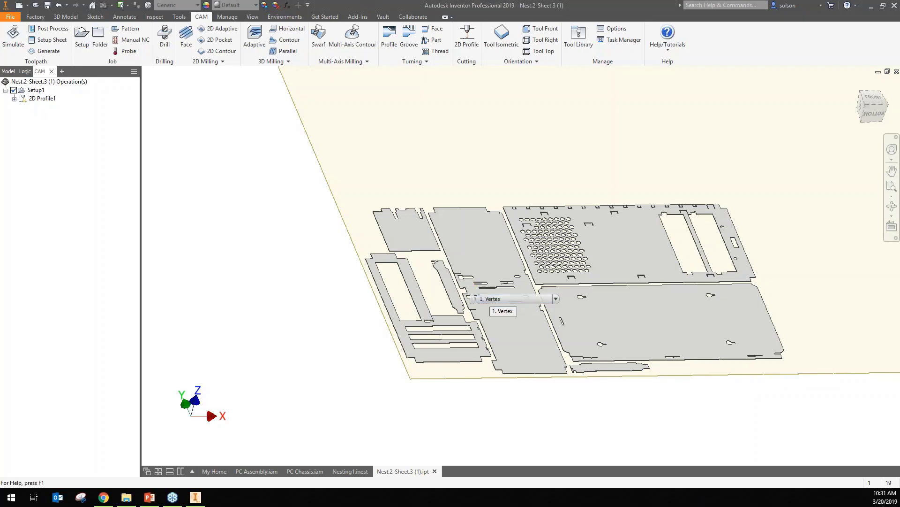
Step: Close the Nest.2-Sheet.3 (1) part, the Nesting1 nest file and the PC Chassis assembly, discarding the changes in each
{"action": "left_click", "coordinate": [434, 472]}
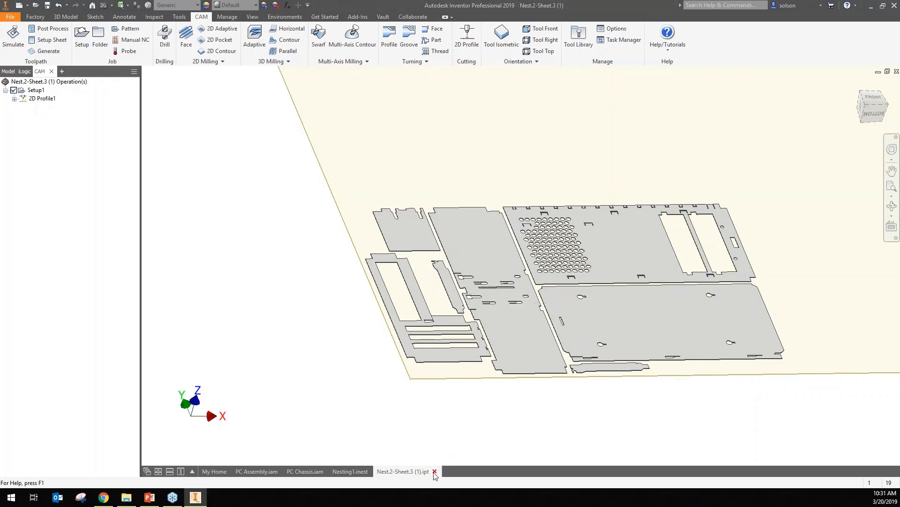
{"action": "left_click", "coordinate": [415, 267]}
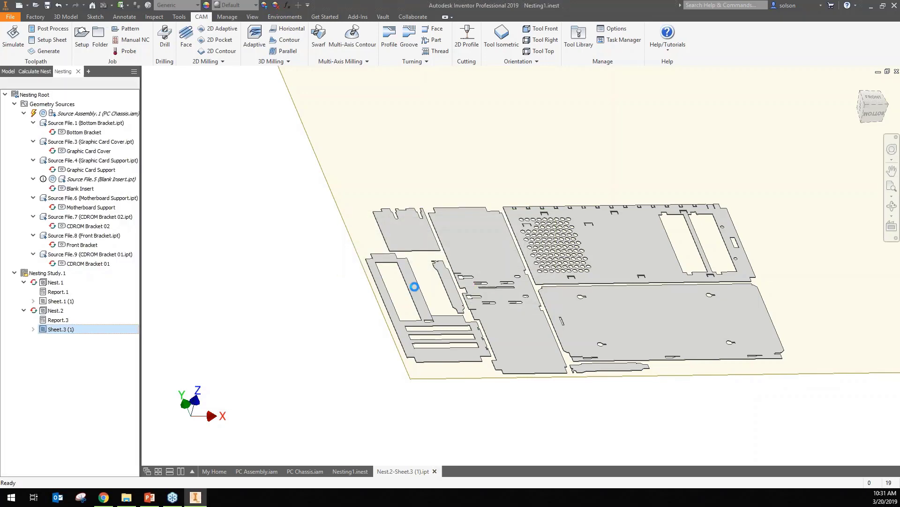
{"action": "left_click", "coordinate": [374, 472]}
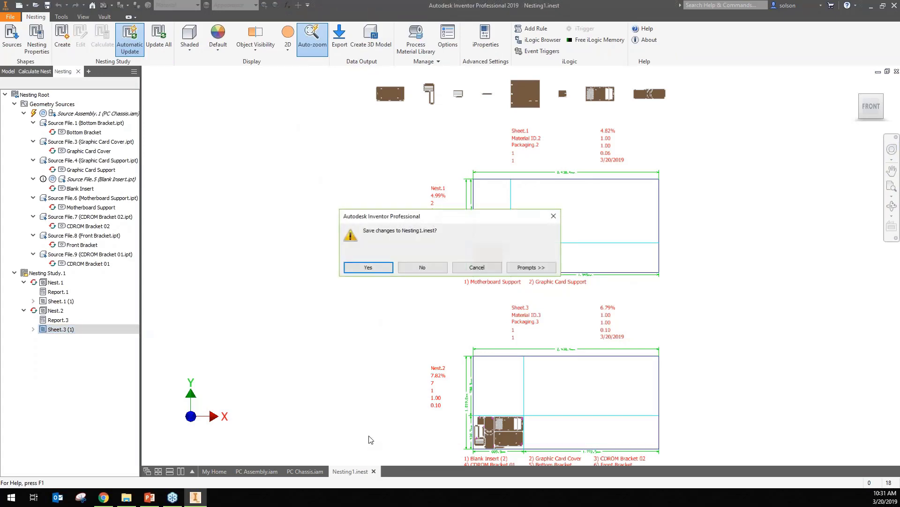
{"action": "left_click", "coordinate": [423, 268]}
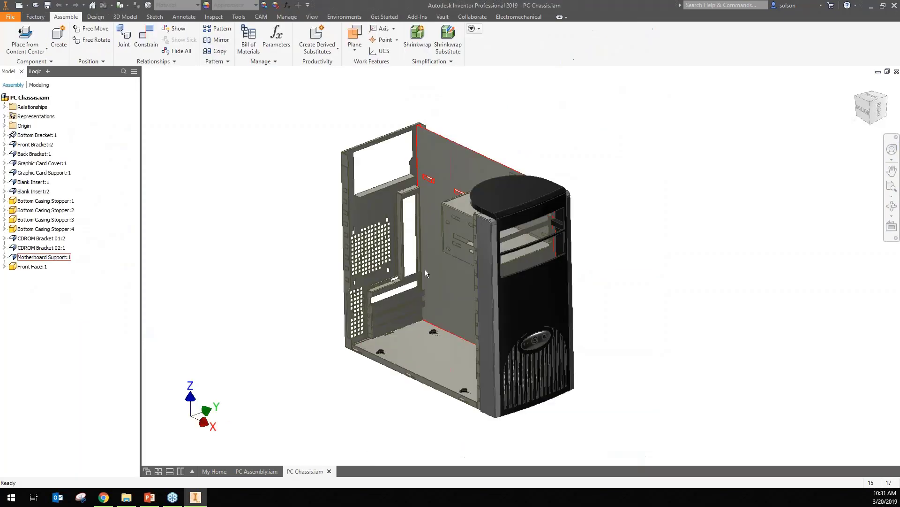
{"action": "left_click", "coordinate": [329, 471]}
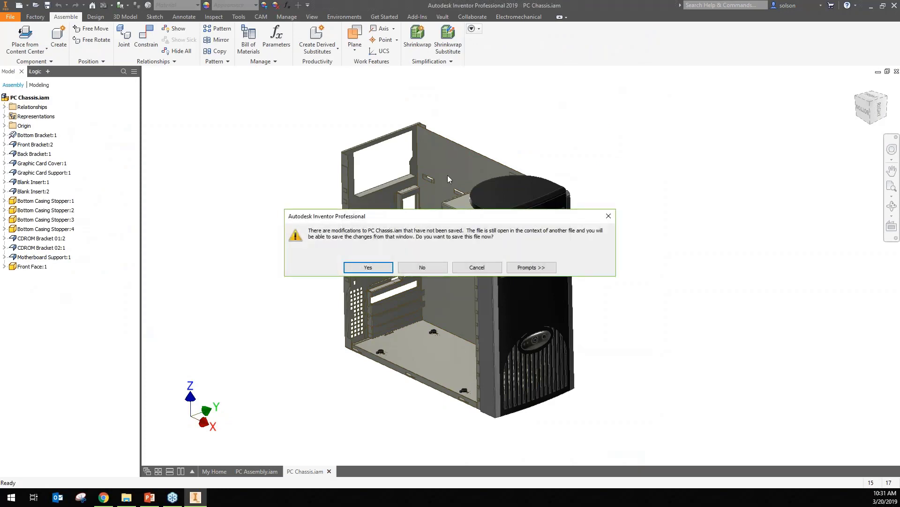
{"action": "left_click", "coordinate": [422, 267]}
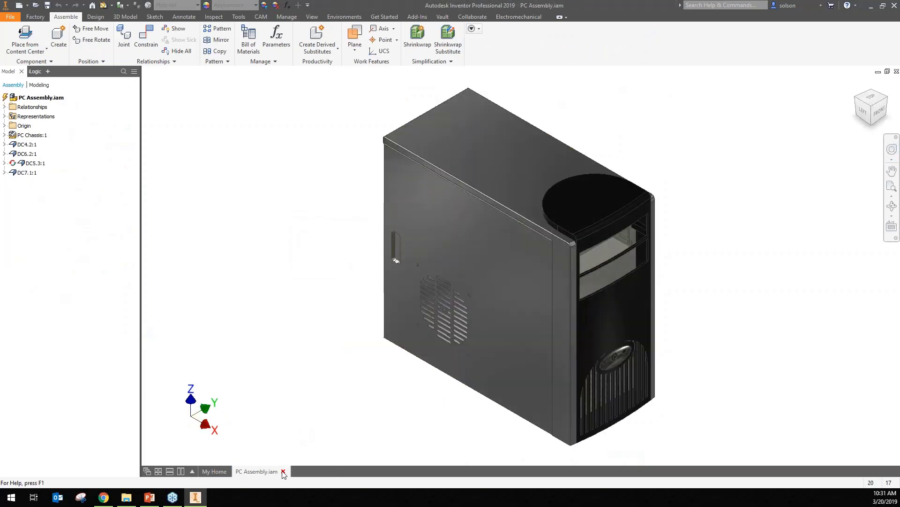
Step: Close PC Assembly.iam with its changes saved and open Cabinet.iam from the workspace's Cabinet folder
{"action": "left_click", "coordinate": [369, 267]}
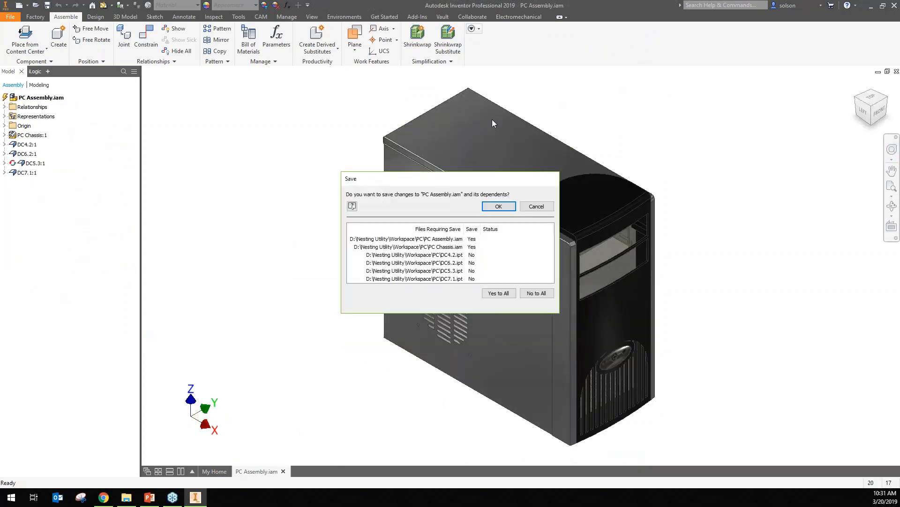
{"action": "left_click", "coordinate": [499, 207]}
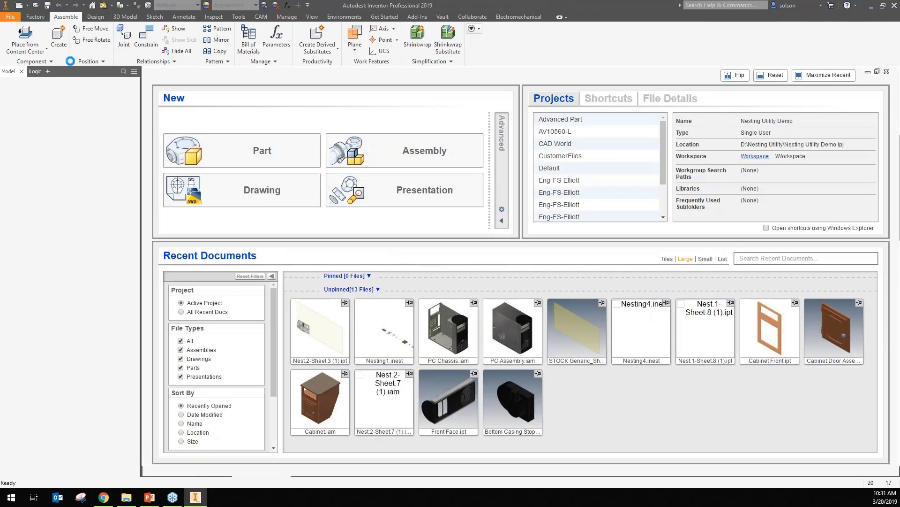
{"action": "left_click", "coordinate": [35, 5]}
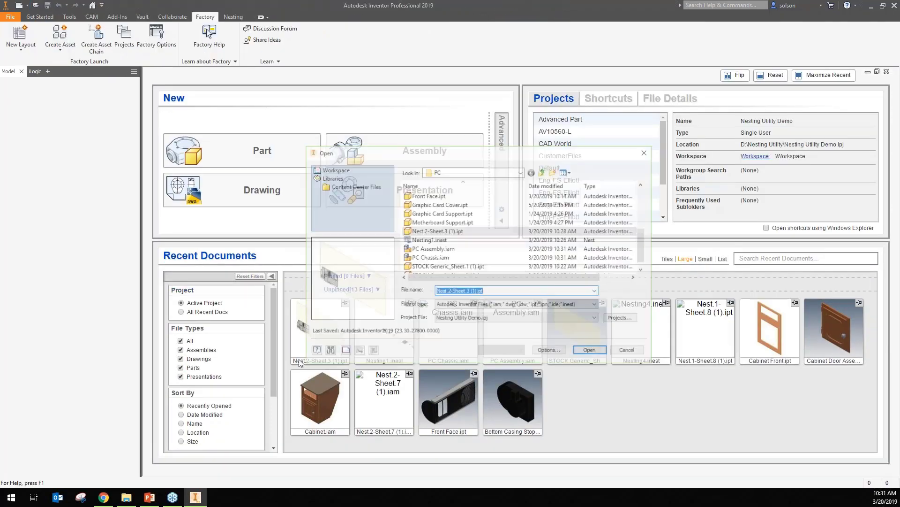
{"action": "left_click", "coordinate": [543, 171]}
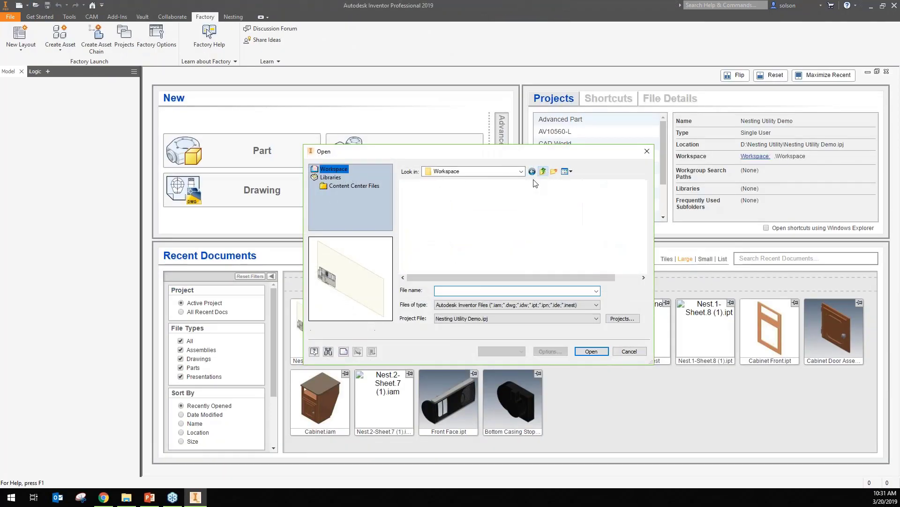
{"action": "double_click", "coordinate": [421, 195]}
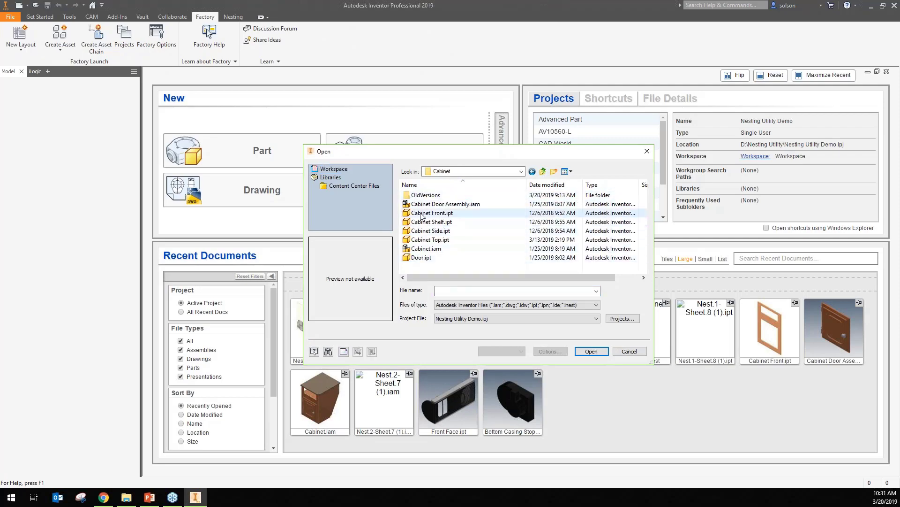
{"action": "left_click", "coordinate": [428, 249]}
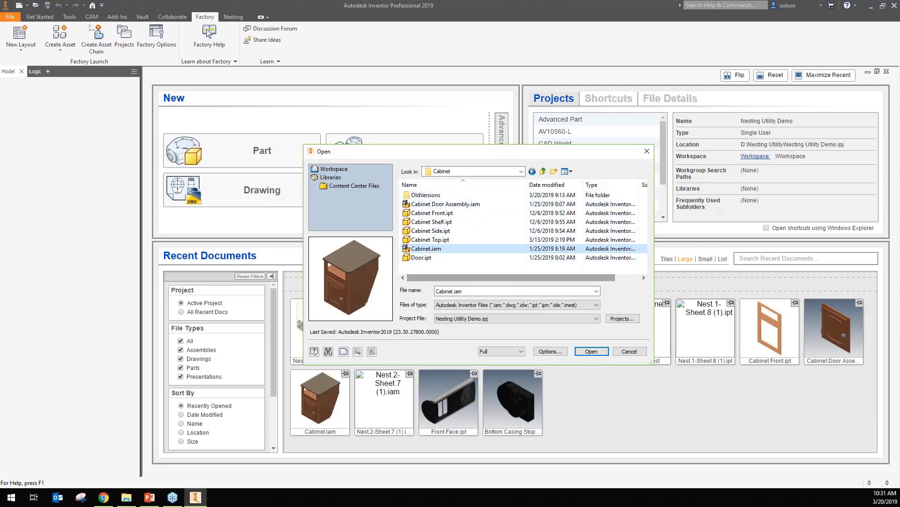
{"action": "left_click", "coordinate": [590, 351]}
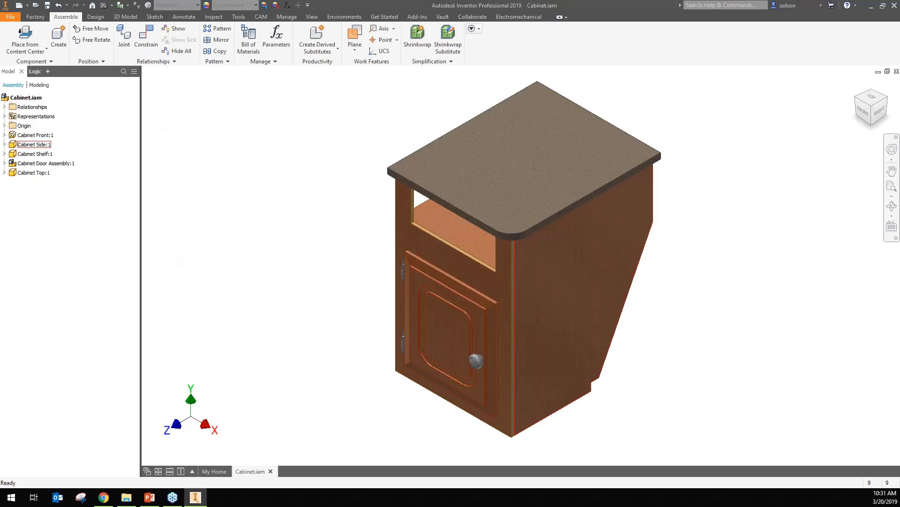
Step: Open the Cabinet Front component of the cabinet assembly as a separate part document
{"action": "middle_click_drag", "start_coordinate": [522, 320], "coordinate": [449, 283], "text": "shift"}
{"action": "scroll", "coordinate": [486, 287], "scroll_direction": "up", "scroll_amount": 4}
{"action": "middle_click_drag", "start_coordinate": [538, 262], "coordinate": [525, 244], "text": "shift"}
{"action": "scroll", "coordinate": [525, 244], "scroll_direction": "down", "scroll_amount": 5}
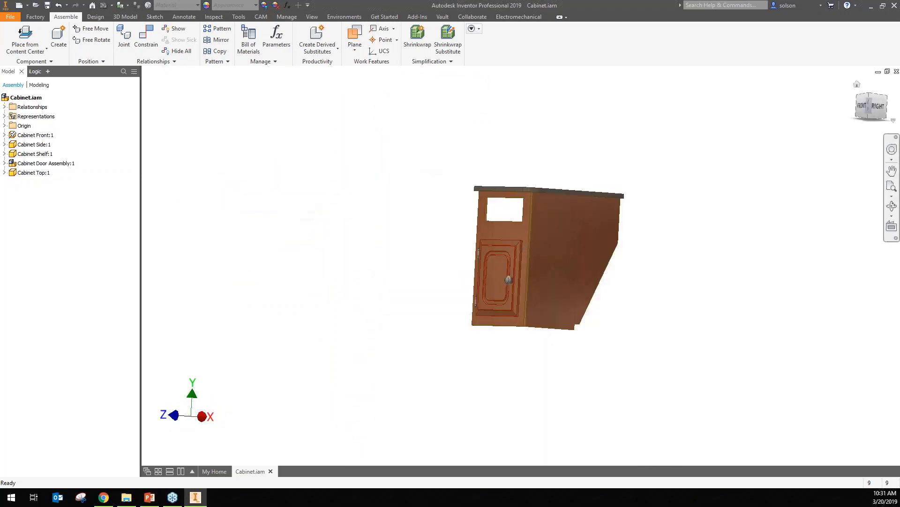
{"action": "left_click", "coordinate": [870, 99]}
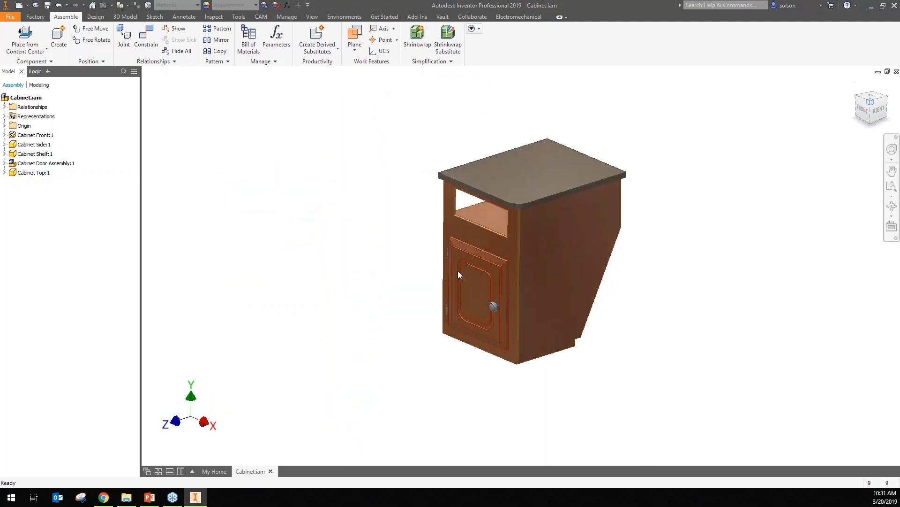
{"action": "left_click", "coordinate": [450, 254]}
{"action": "right_click", "coordinate": [450, 254]}
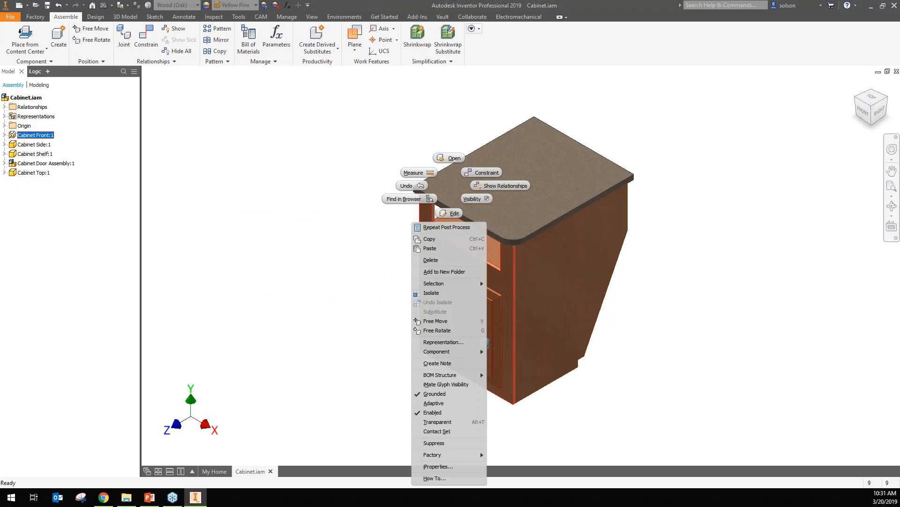
{"action": "left_click", "coordinate": [450, 159]}
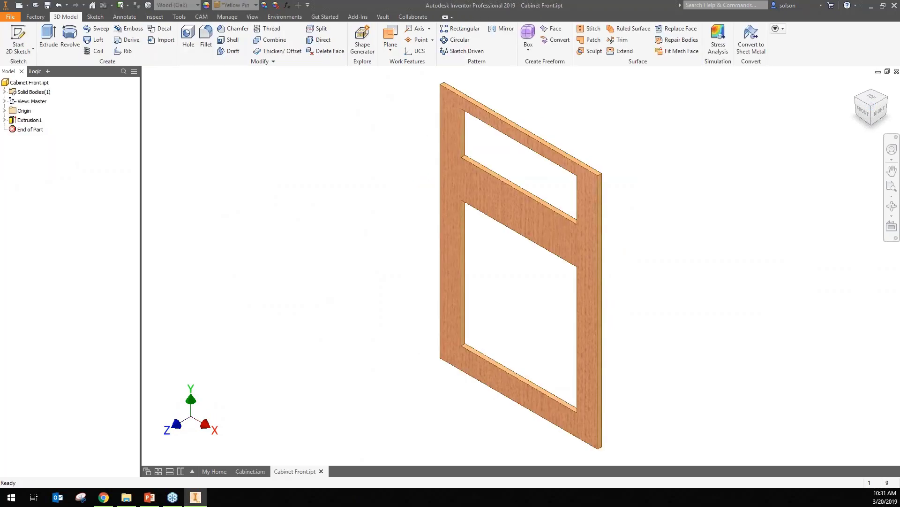
Step: Check the Use for Nesting option on the Extrusion1 feature of the cabinet front
{"action": "left_click", "coordinate": [34, 120]}
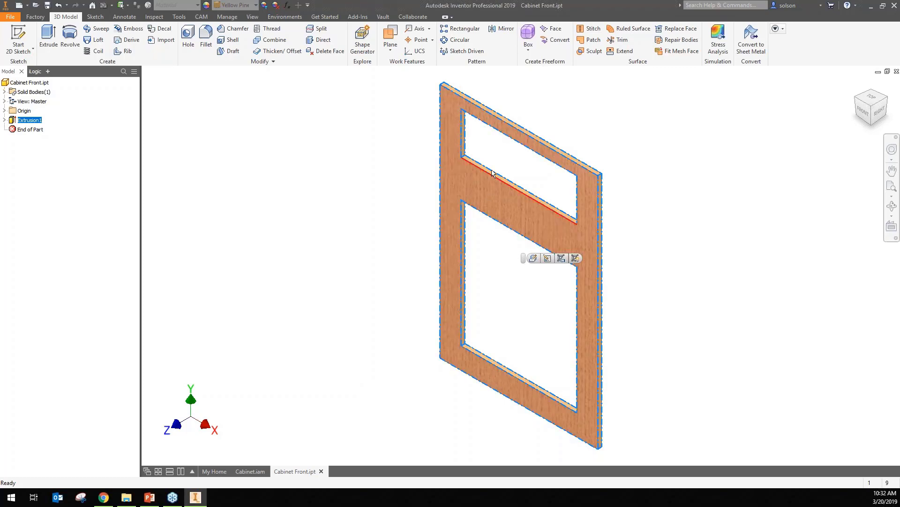
{"action": "right_click", "coordinate": [29, 123]}
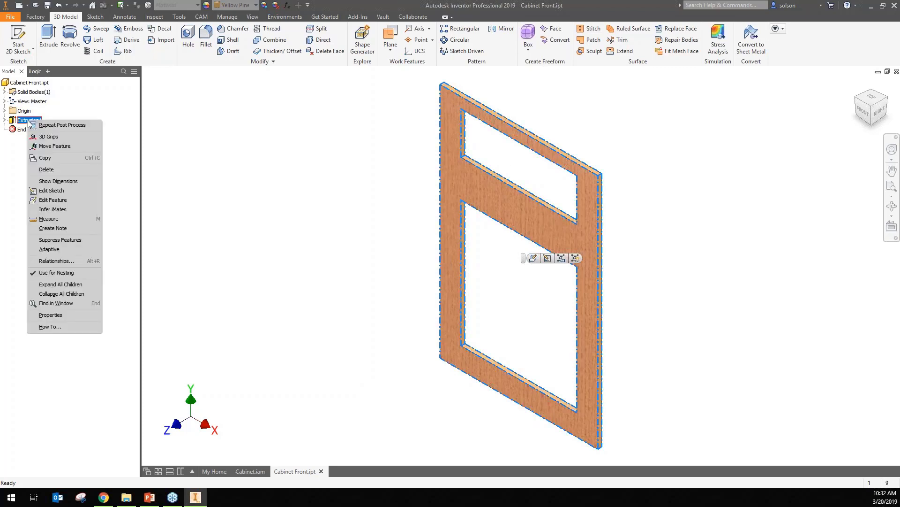
{"action": "left_click", "coordinate": [78, 272]}
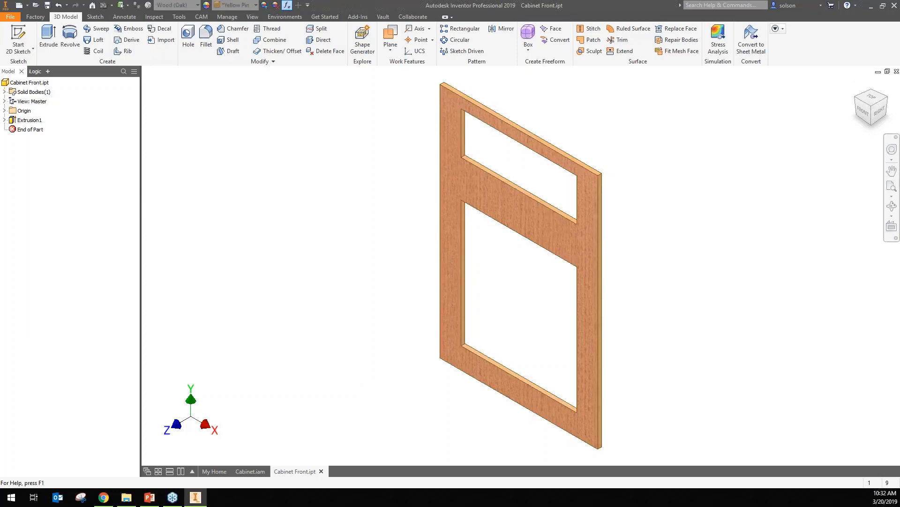
Step: Review the Thickness and NestingThickness parameters of the cabinet front and close the part document
{"action": "left_click", "coordinate": [287, 5]}
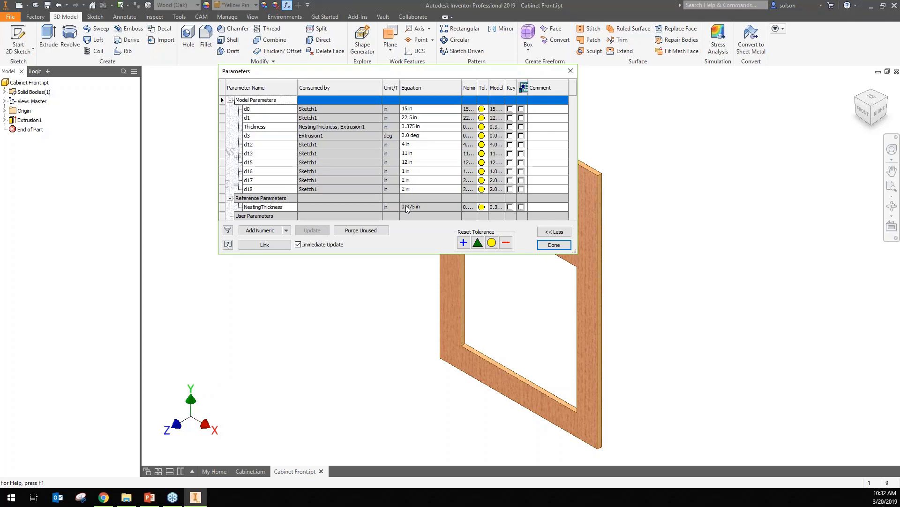
{"action": "left_click", "coordinate": [554, 245]}
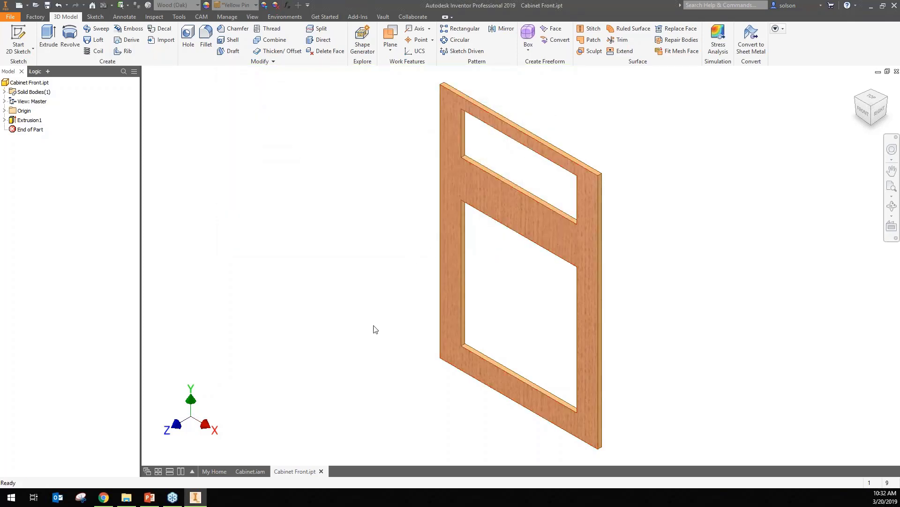
{"action": "left_click", "coordinate": [321, 471]}
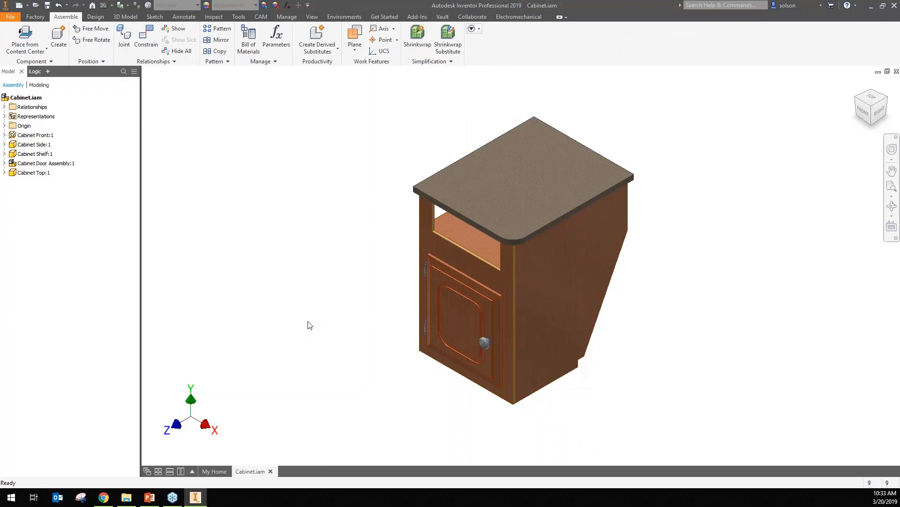
Step: Create a nest from the Cabinet.iam assembly using the Standard.inest template, accepting the style conflict notice
{"action": "double_click", "coordinate": [21, 98]}
{"action": "right_click", "coordinate": [21, 98]}
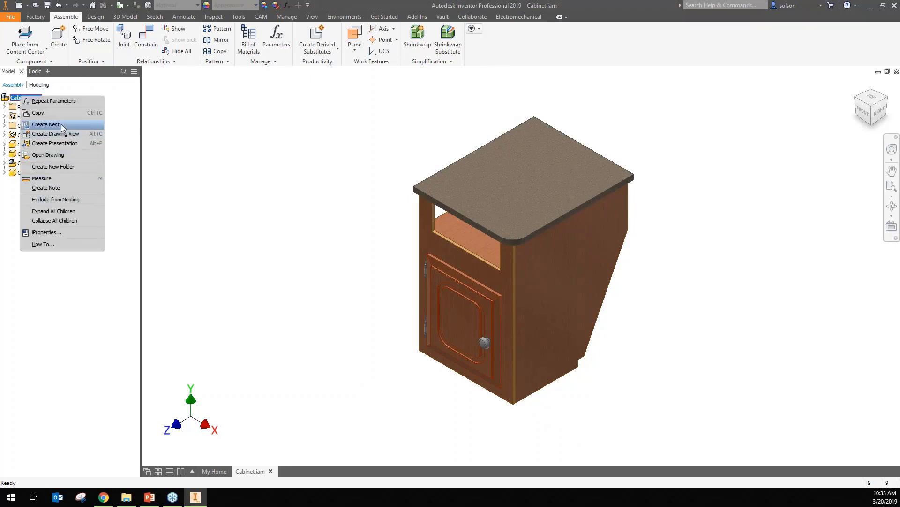
{"action": "left_click", "coordinate": [266, 165]}
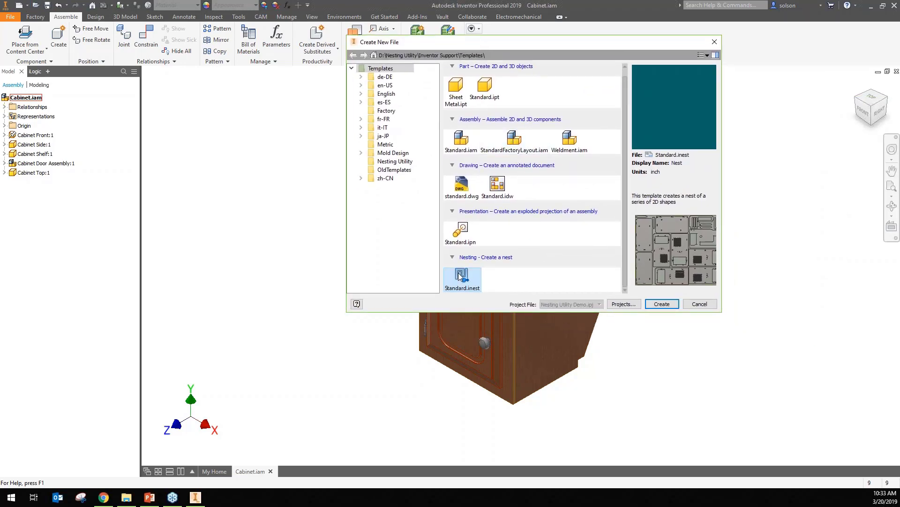
{"action": "left_click", "coordinate": [655, 305]}
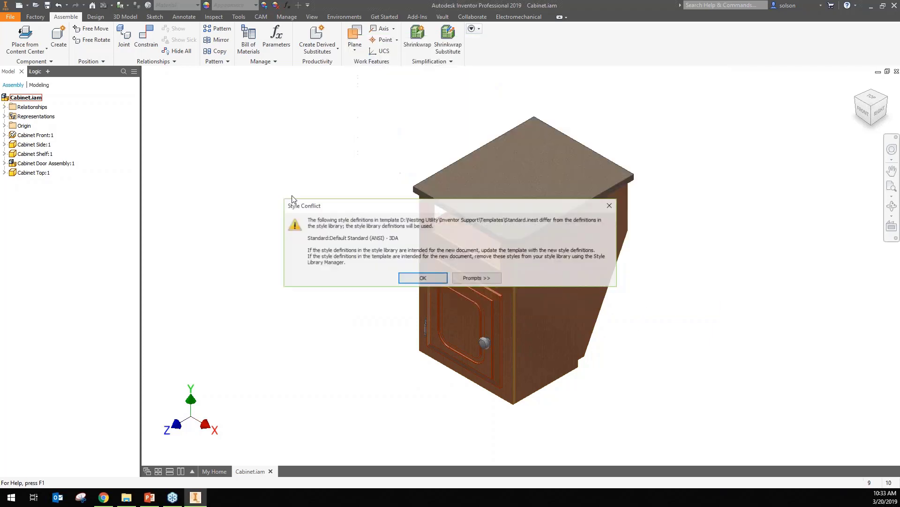
{"action": "left_click", "coordinate": [426, 277]}
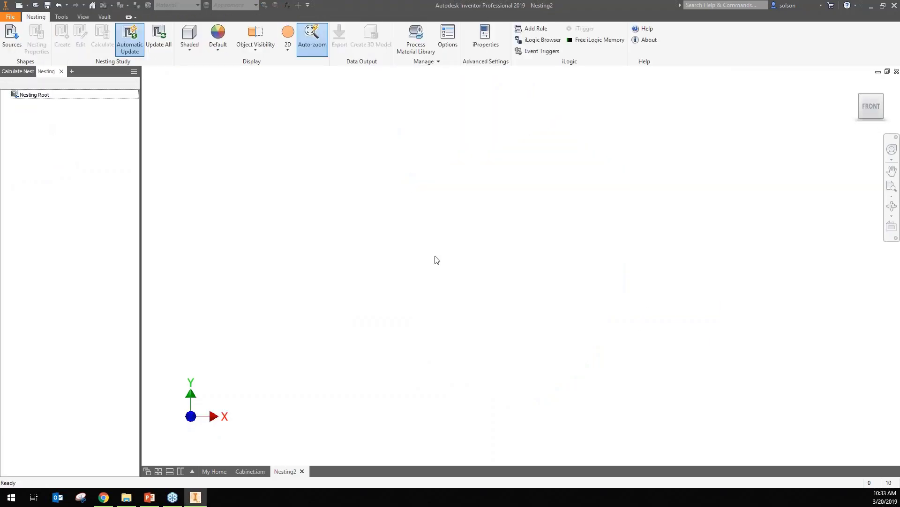
Step: Add the Wood (Oak) material from the Inventor provider to the process material library
{"action": "left_click", "coordinate": [416, 36]}
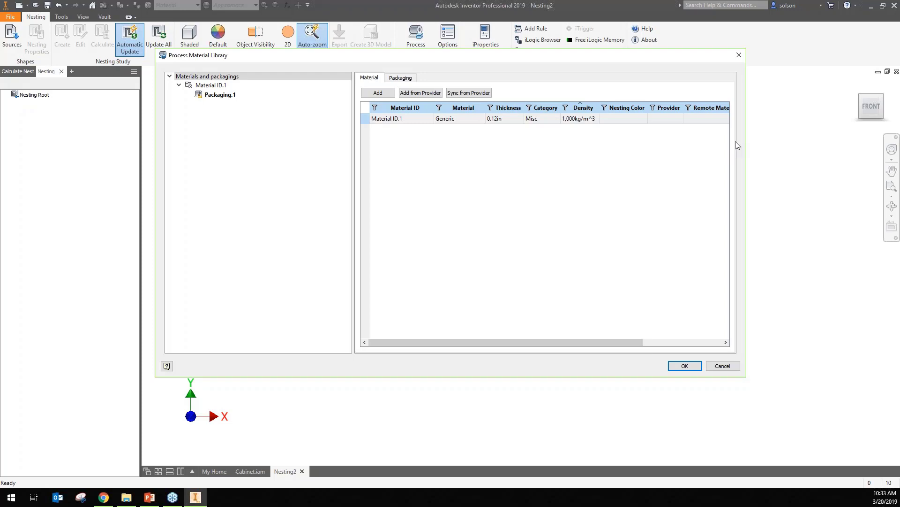
{"action": "left_click", "coordinate": [427, 93]}
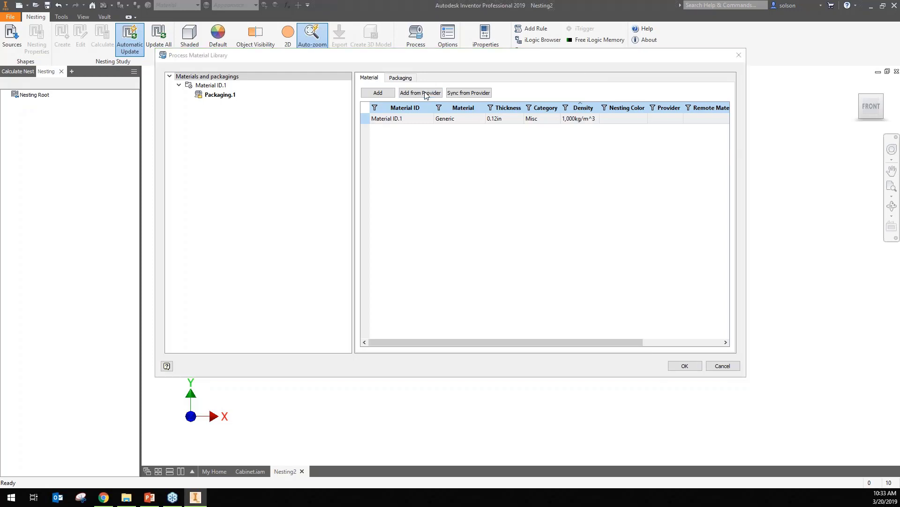
{"action": "left_click", "coordinate": [375, 157]}
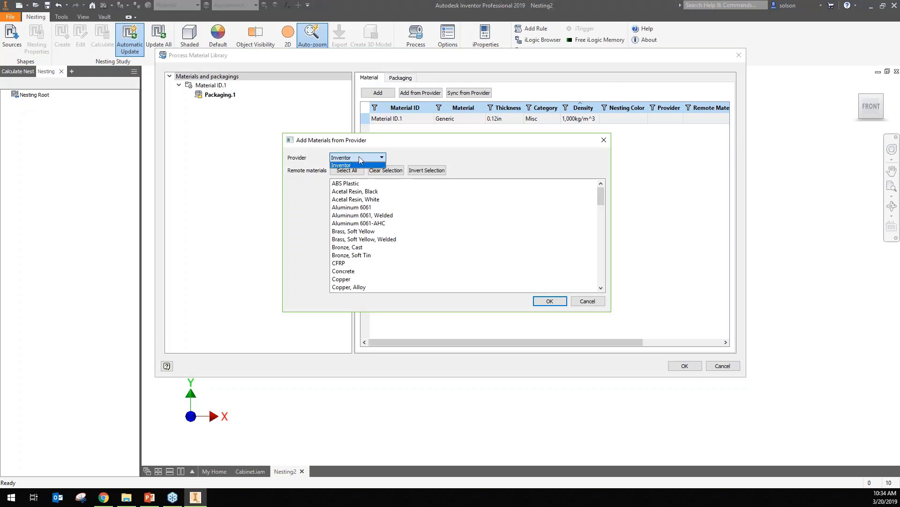
{"action": "left_click", "coordinate": [356, 165]}
{"action": "scroll", "coordinate": [354, 199], "scroll_direction": "down", "scroll_amount": 8}
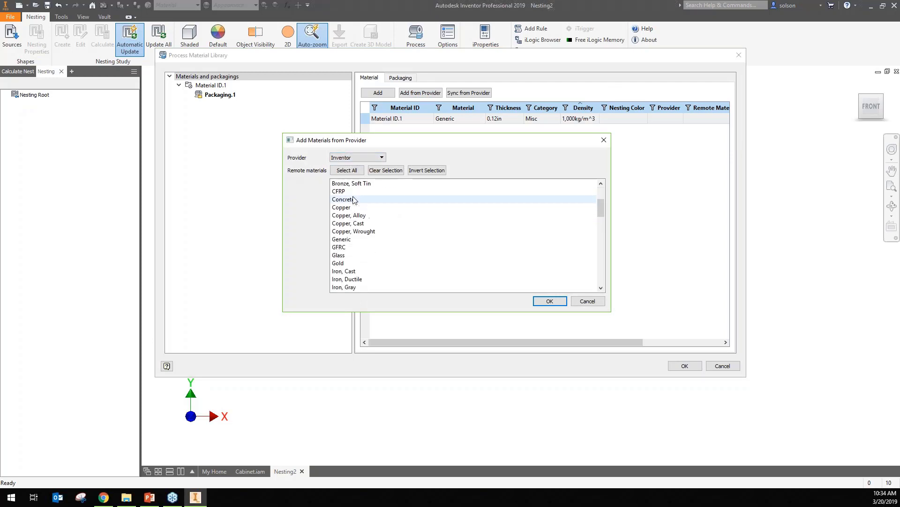
{"action": "scroll", "coordinate": [354, 199], "scroll_direction": "down", "scroll_amount": 10}
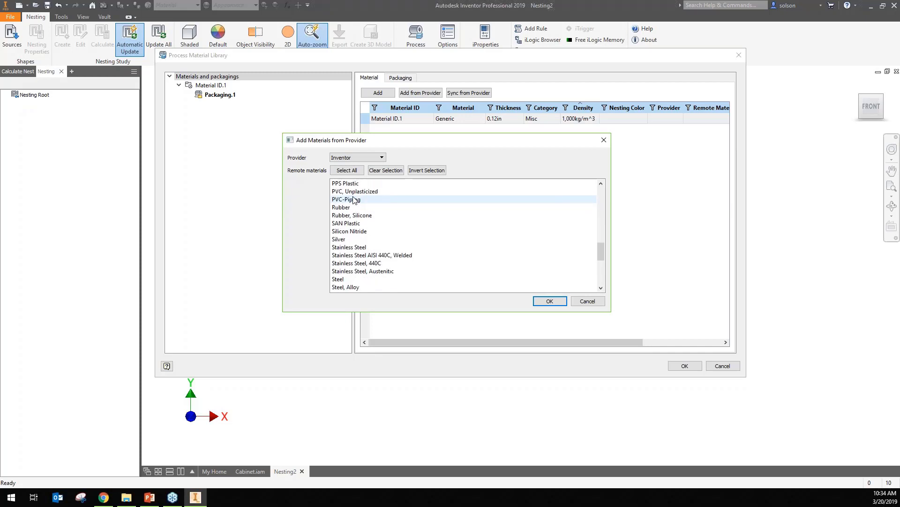
{"action": "scroll", "coordinate": [354, 199], "scroll_direction": "down", "scroll_amount": 3}
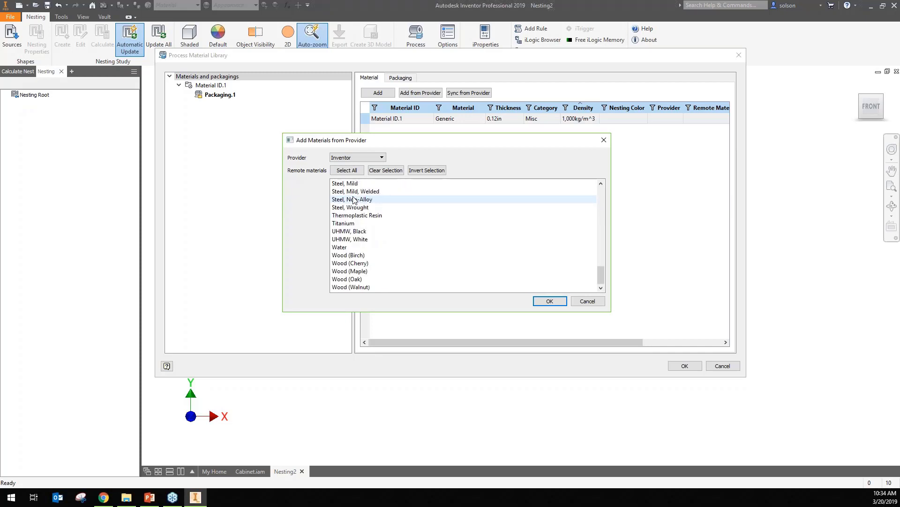
{"action": "left_click", "coordinate": [361, 279]}
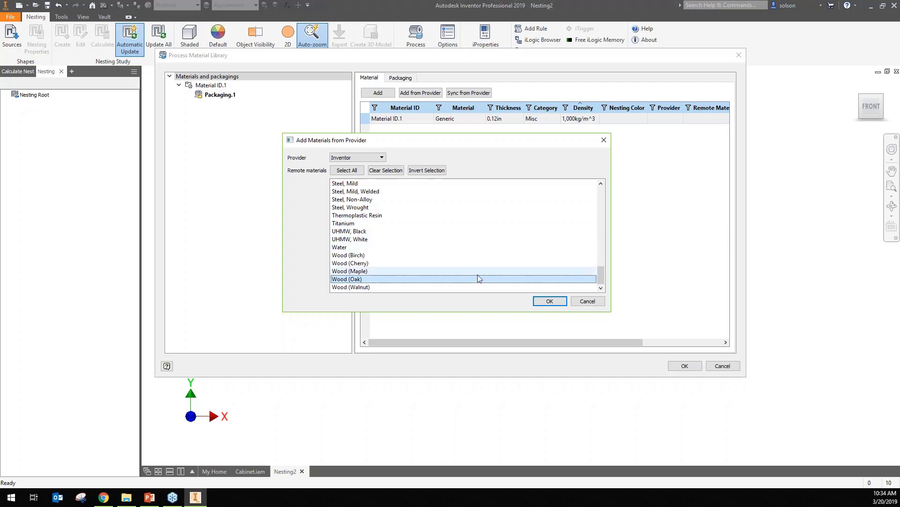
{"action": "left_click", "coordinate": [550, 301]}
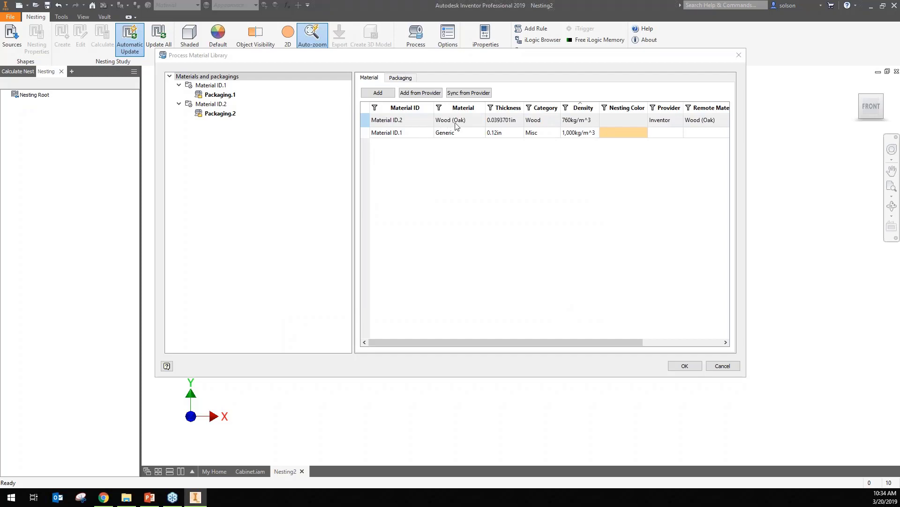
Step: Rename the new Wood (Oak) entry's material ID to MDF 0.375 and set its thickness to 0.375 in
{"action": "left_click", "coordinate": [409, 121]}
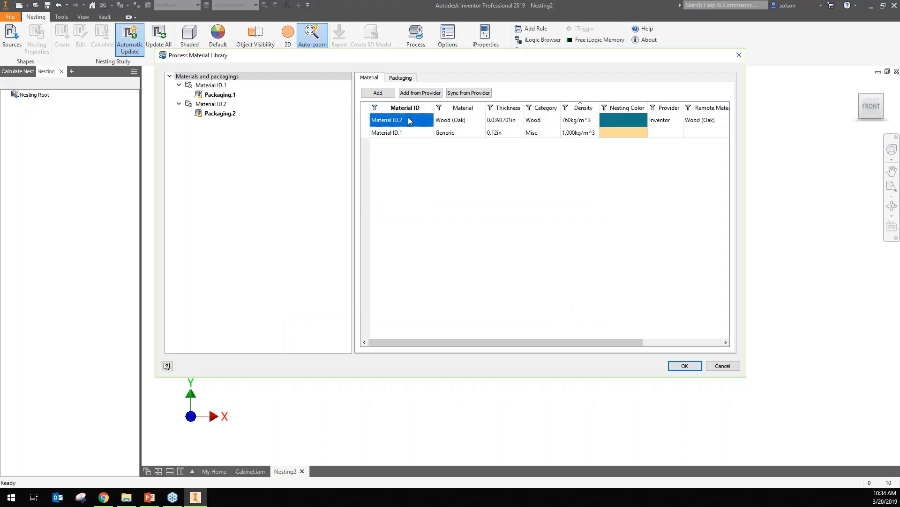
{"action": "left_click", "coordinate": [409, 121]}
{"action": "type", "text": "MDF"}
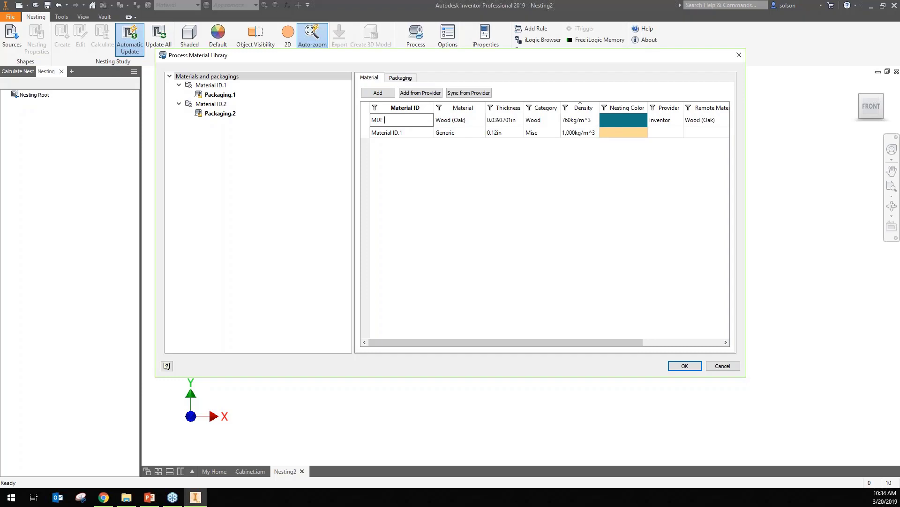
{"action": "type", "text": " 0.38"}
{"action": "key", "text": "BackSpace"}
{"action": "type", "text": "75"}
{"action": "left_click", "coordinate": [520, 121]}
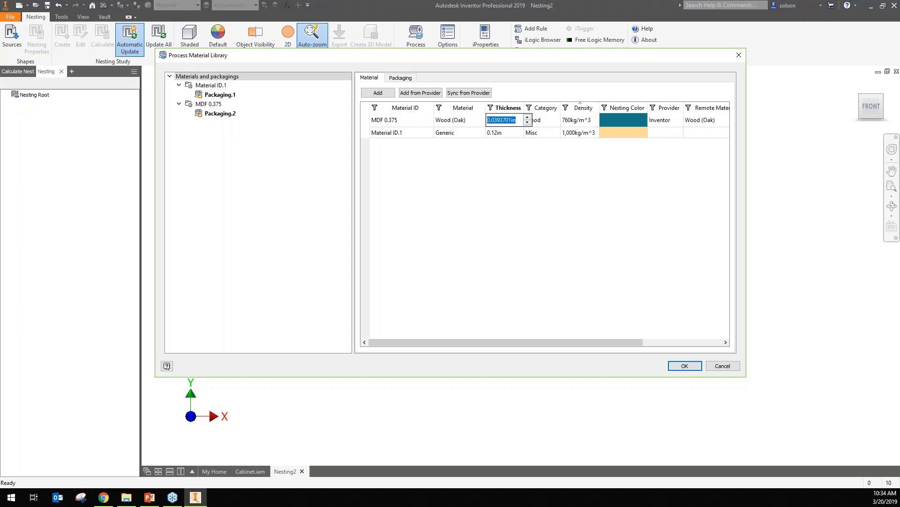
{"action": "type", "text": ".375"}
{"action": "key", "text": "Return"}
Step: Add a second Wood (Oak) material from the Inventor provider to the process material library
{"action": "left_click", "coordinate": [411, 94]}
{"action": "scroll", "coordinate": [357, 197], "scroll_direction": "down", "scroll_amount": 15}
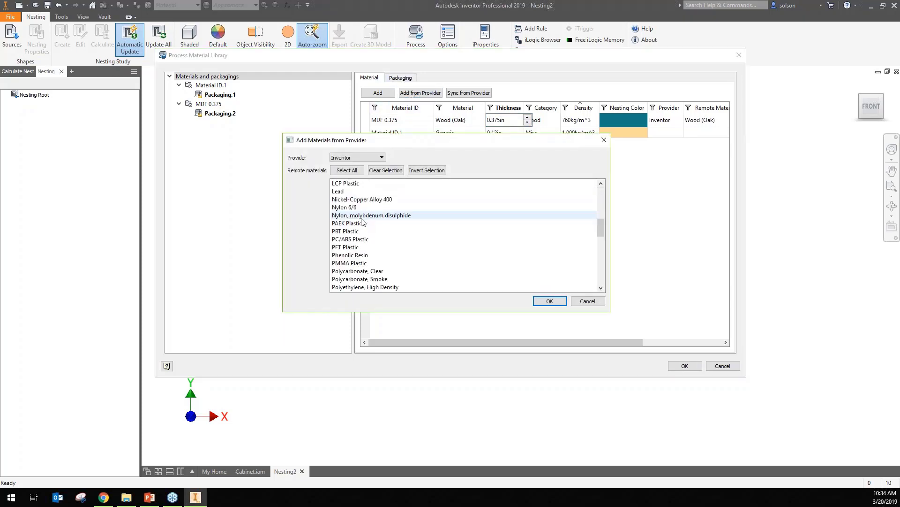
{"action": "left_click", "coordinate": [355, 280]}
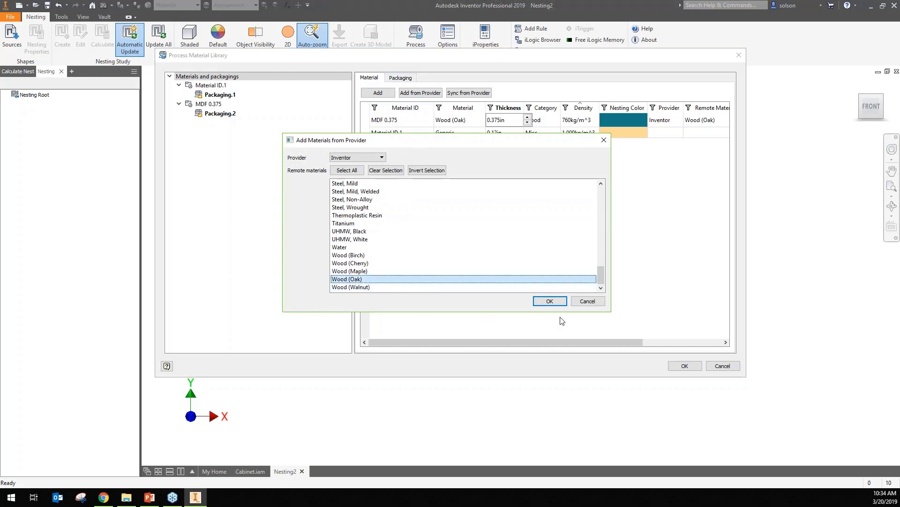
{"action": "left_click", "coordinate": [554, 302]}
Step: Rename the second Wood (Oak) entry's material ID to PartBoard .75, set its thickness to 0.75 in, and accept the material library
{"action": "double_click", "coordinate": [418, 125]}
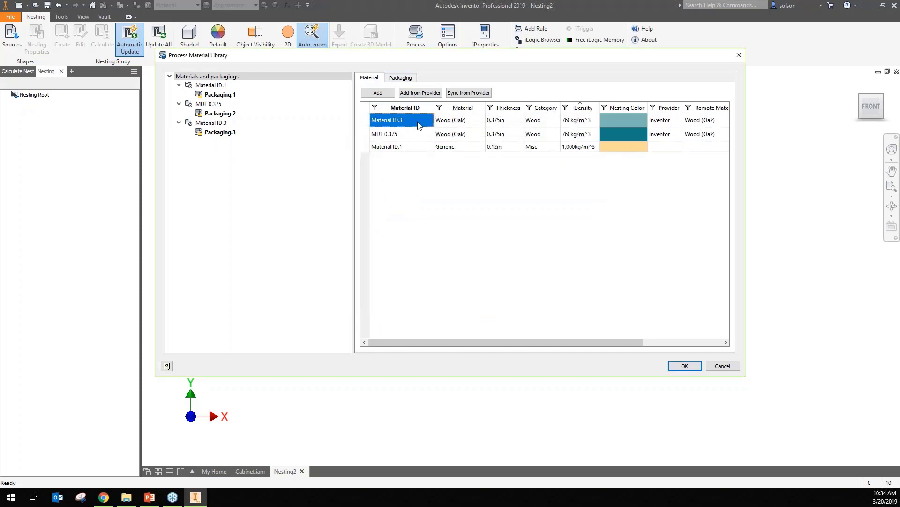
{"action": "type", "text": "Par"}
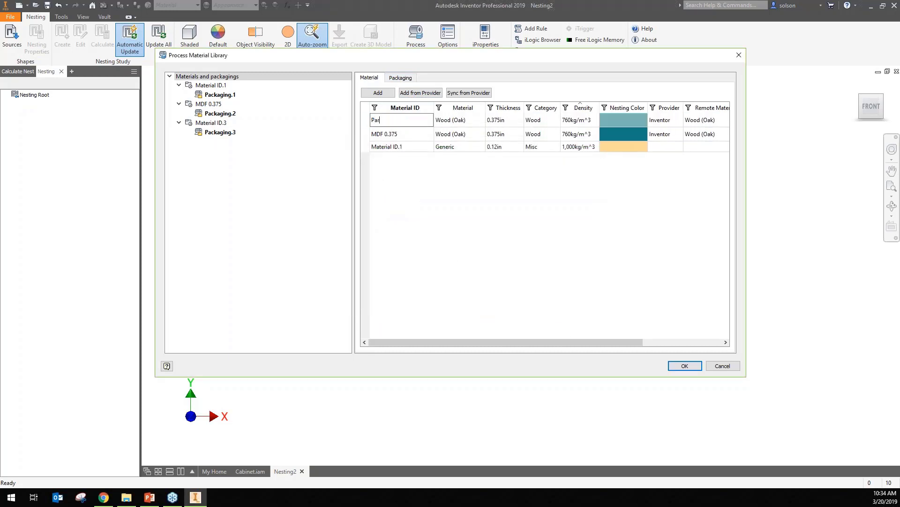
{"action": "type", "text": "tBoard .75"}
{"action": "double_click", "coordinate": [514, 120]}
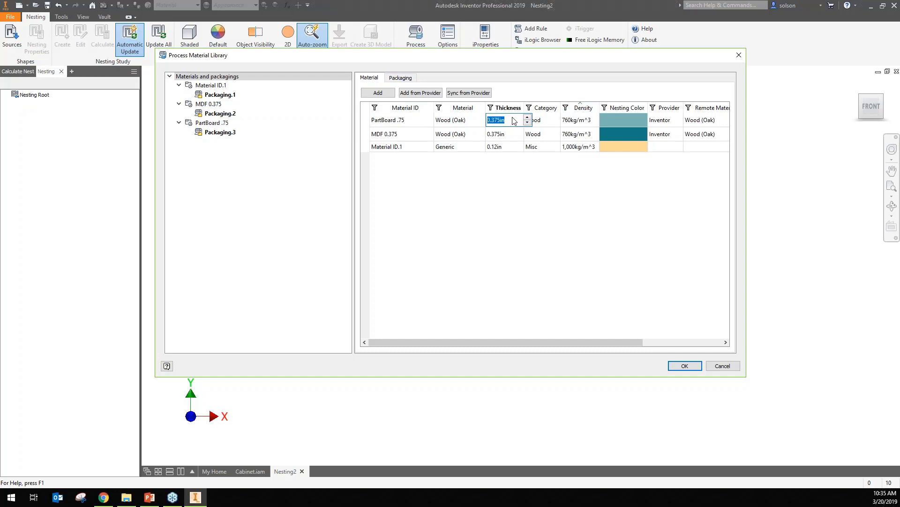
{"action": "type", "text": ".75"}
{"action": "left_click", "coordinate": [534, 194]}
{"action": "left_click", "coordinate": [675, 366]}
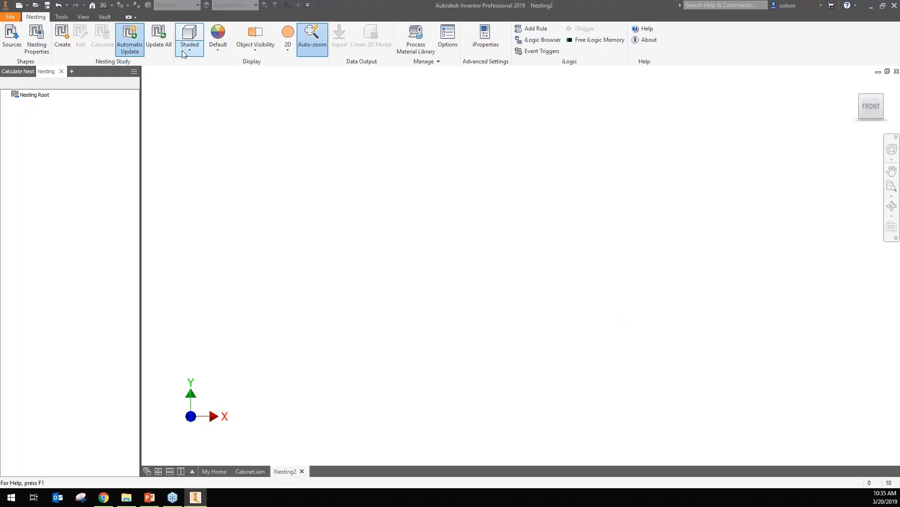
Step: Add Cabinet.iam as a nesting source and let the missing materials and packagings be created and mapped automatically
{"action": "left_click", "coordinate": [17, 42]}
{"action": "left_click", "coordinate": [310, 117]}
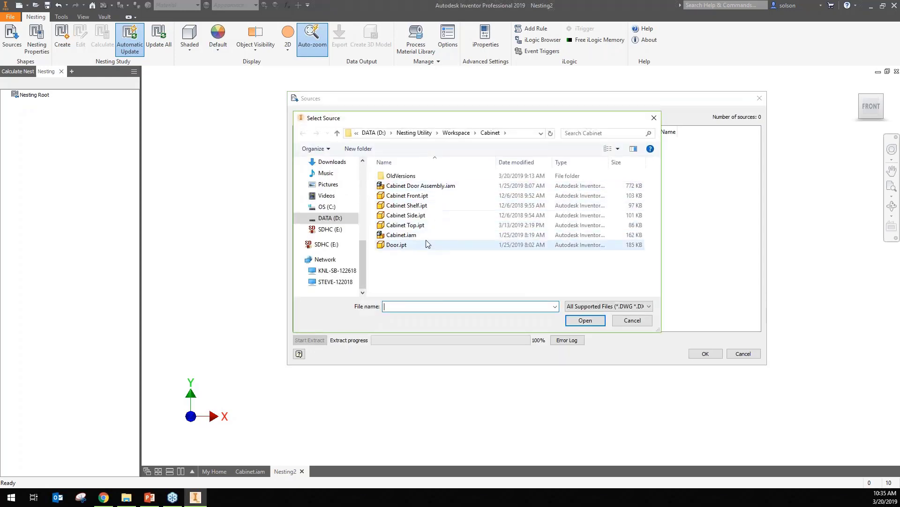
{"action": "left_click", "coordinate": [409, 235]}
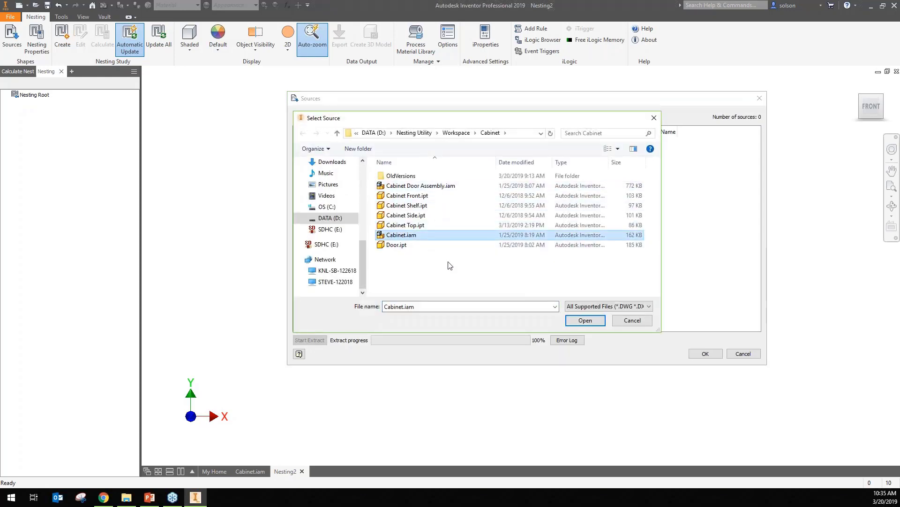
{"action": "left_click", "coordinate": [585, 320]}
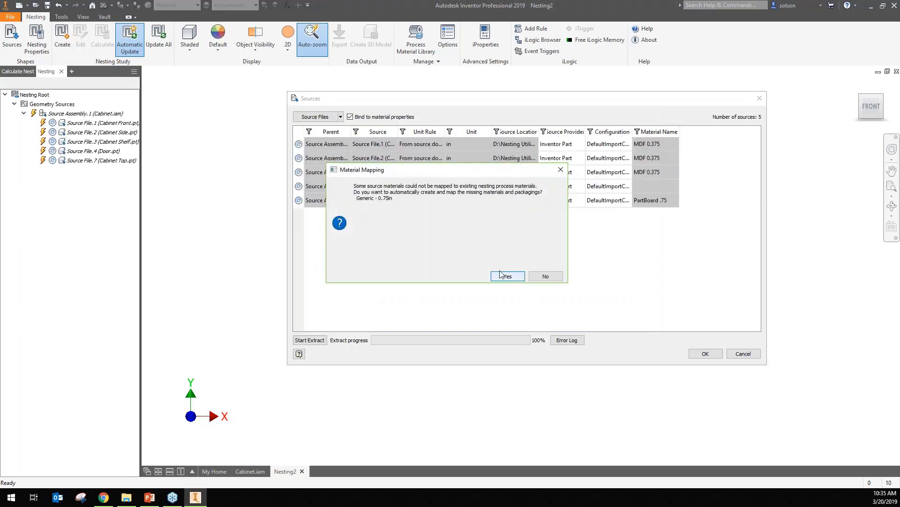
{"action": "left_click", "coordinate": [508, 276]}
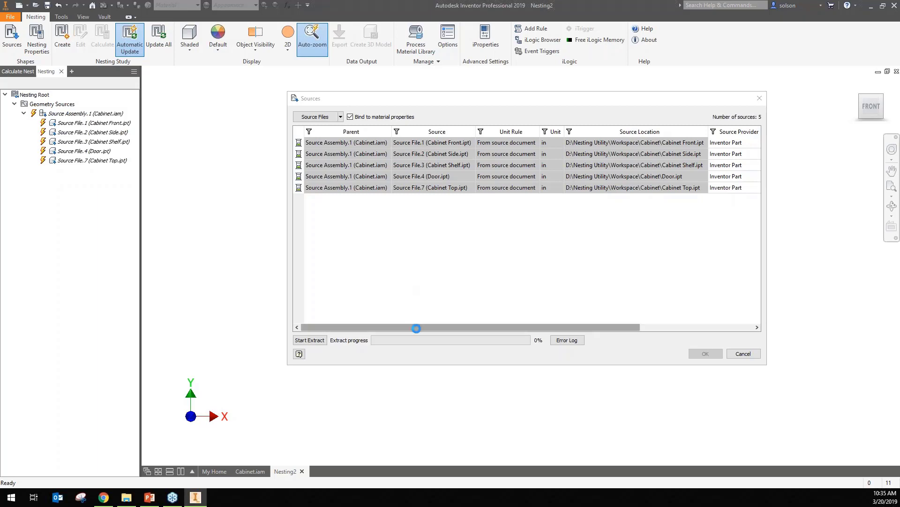
Step: Delete the Door.ipt source from the extracted Cabinet.iam sources and accept the remaining parts
{"action": "left_click_drag", "start_coordinate": [416, 328], "coordinate": [466, 328]}
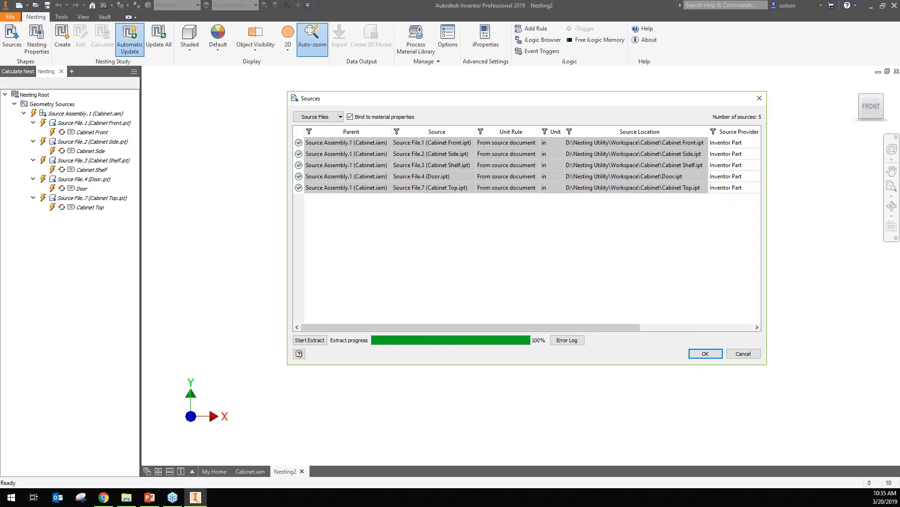
{"action": "right_click", "coordinate": [334, 179]}
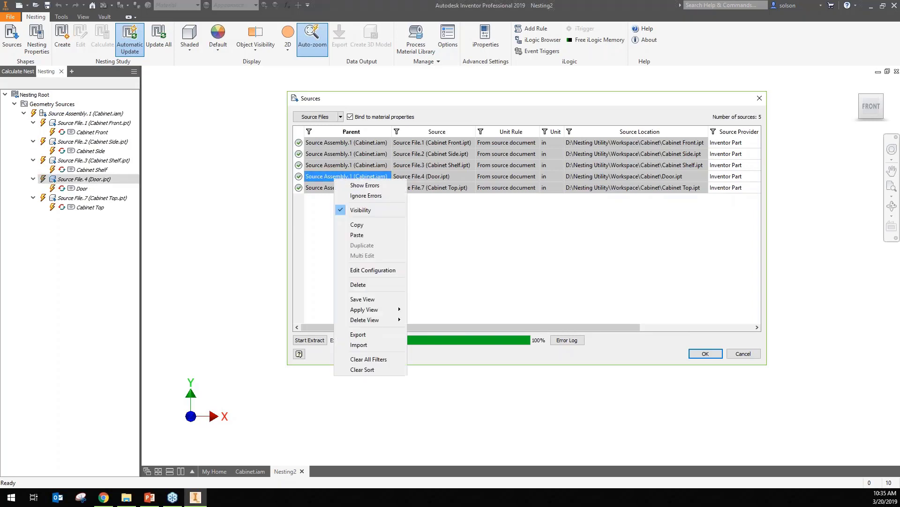
{"action": "left_click", "coordinate": [371, 284]}
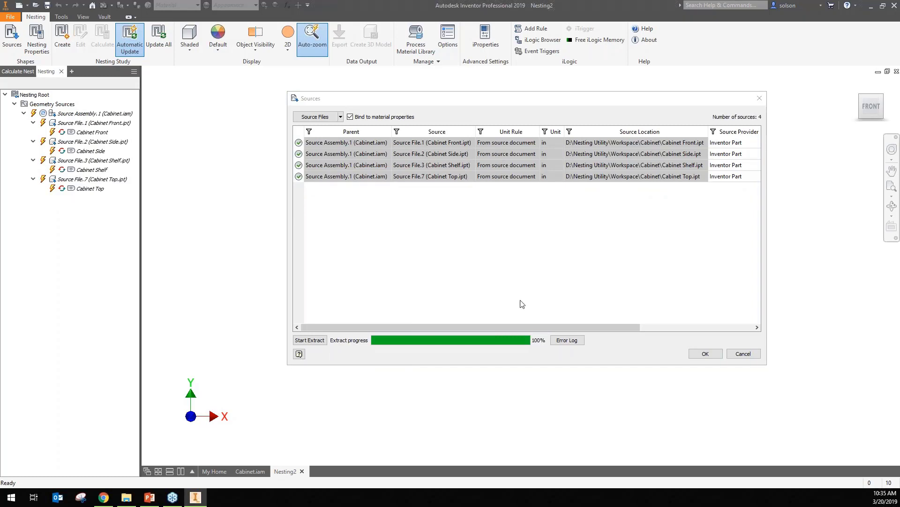
{"action": "left_click", "coordinate": [530, 326]}
{"action": "left_click_drag", "start_coordinate": [556, 327], "coordinate": [663, 323]}
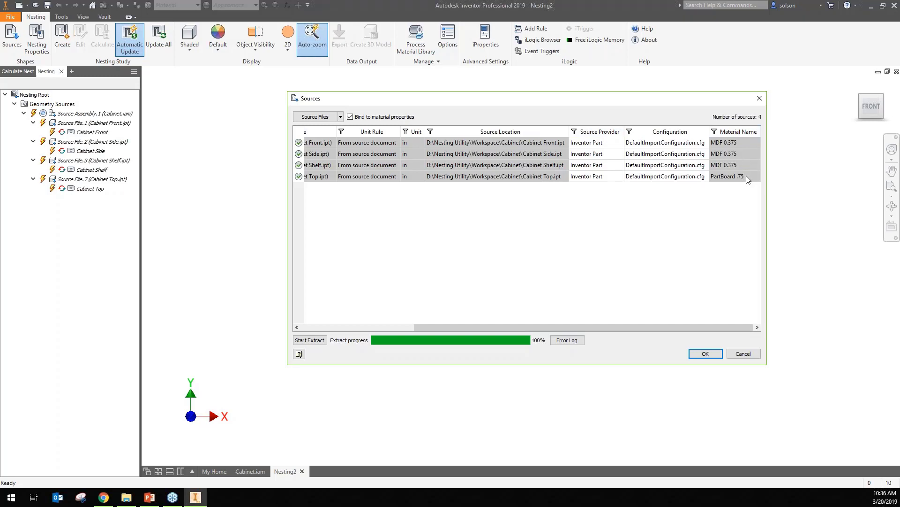
{"action": "left_click", "coordinate": [705, 354]}
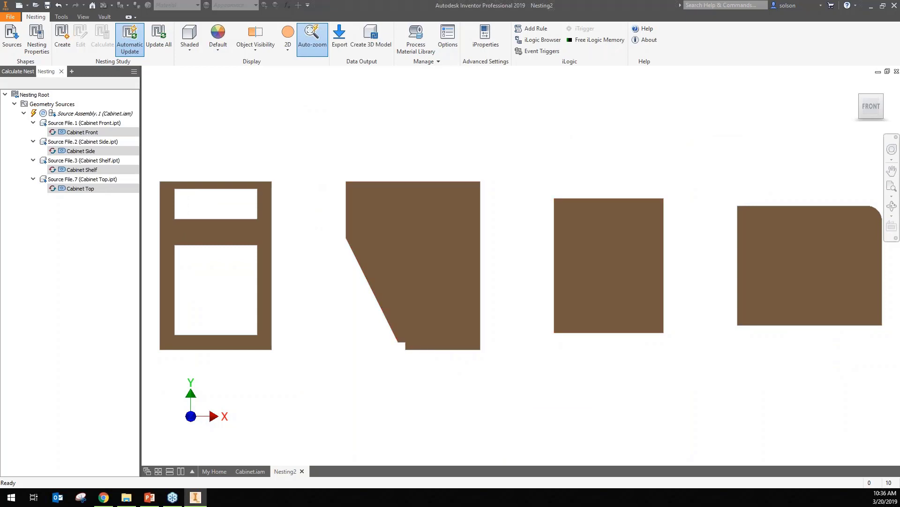
Step: Create a nesting study from all the cabinet shapes with the default packagings and automatic nest calculation
{"action": "scroll", "coordinate": [406, 173], "scroll_direction": "down", "scroll_amount": 4}
{"action": "middle_click_drag", "start_coordinate": [402, 164], "coordinate": [404, 139]}
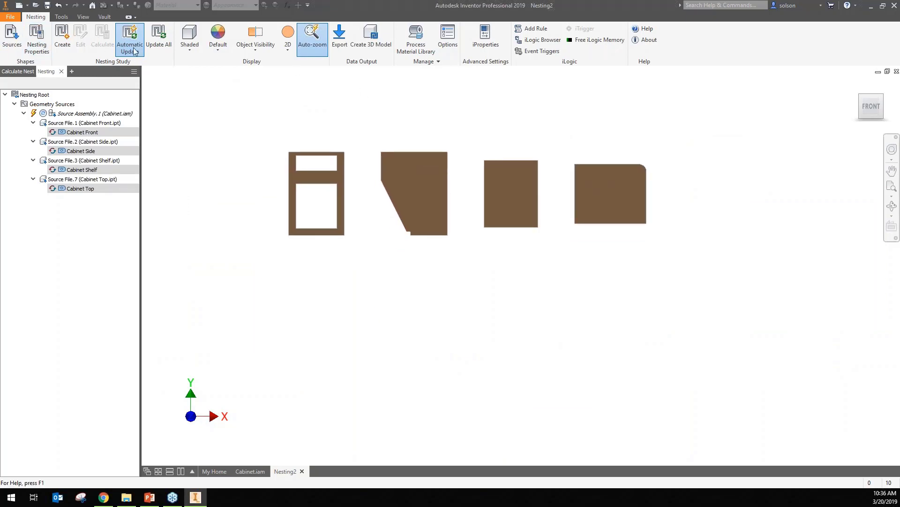
{"action": "left_click", "coordinate": [61, 37]}
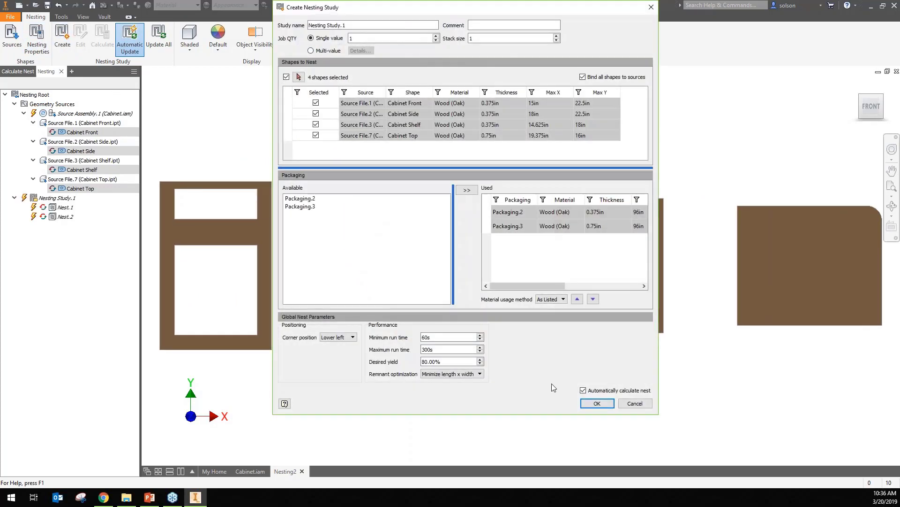
{"action": "left_click", "coordinate": [597, 403]}
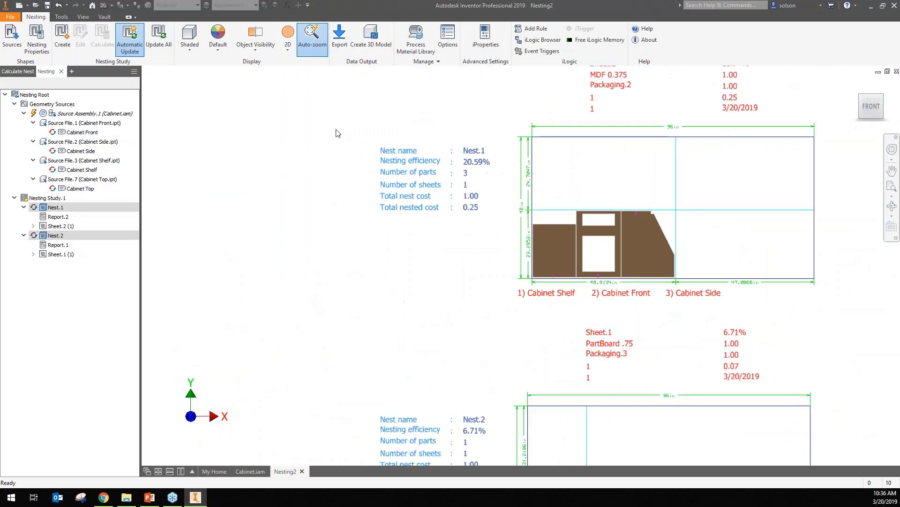
{"action": "scroll", "coordinate": [550, 202], "scroll_direction": "up", "scroll_amount": 3}
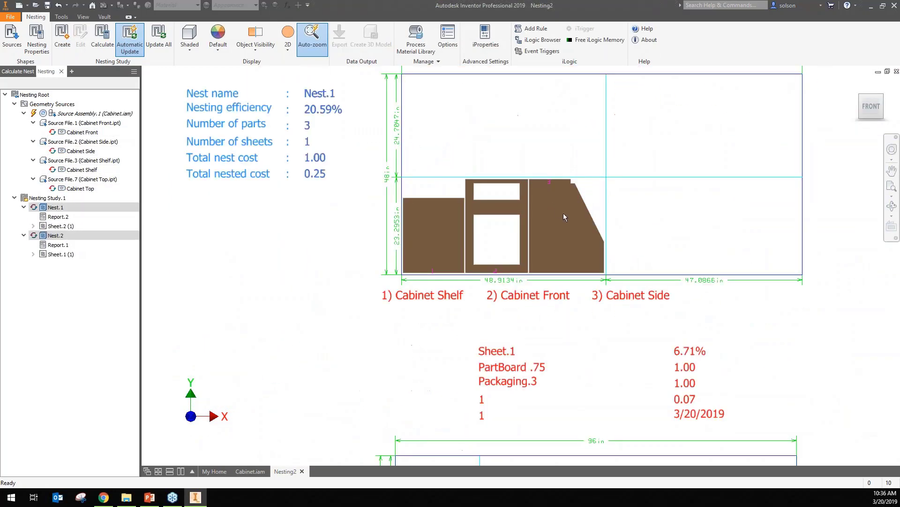
{"action": "middle_click_drag", "start_coordinate": [564, 213], "coordinate": [535, 184]}
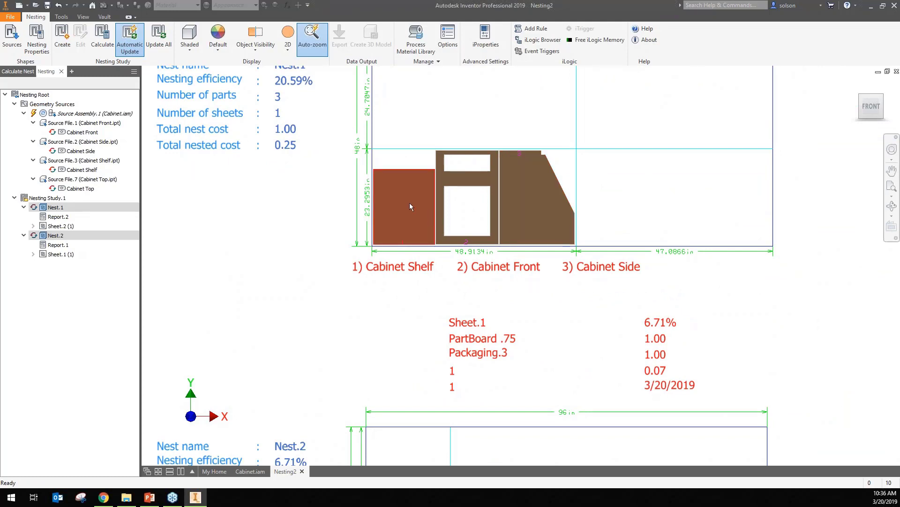
{"action": "scroll", "coordinate": [409, 203], "scroll_direction": "up", "scroll_amount": 3}
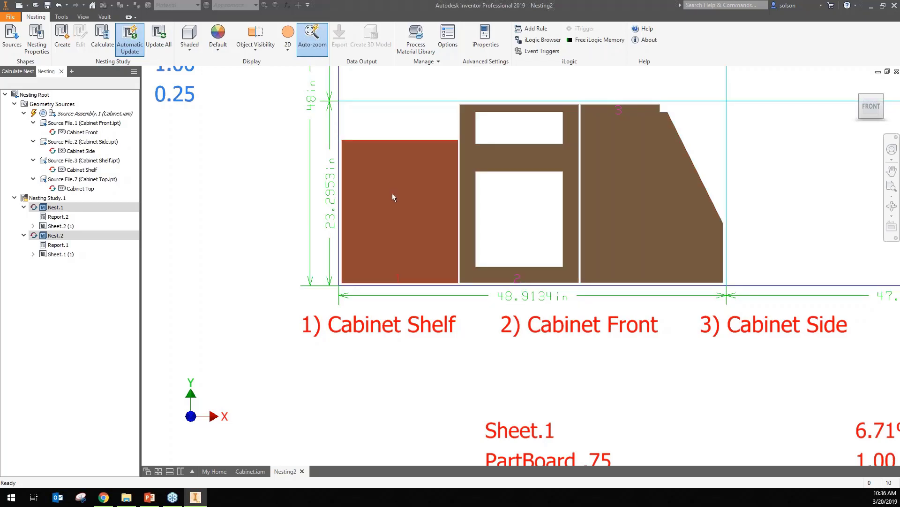
{"action": "scroll", "coordinate": [233, 221], "scroll_direction": "down", "scroll_amount": 2}
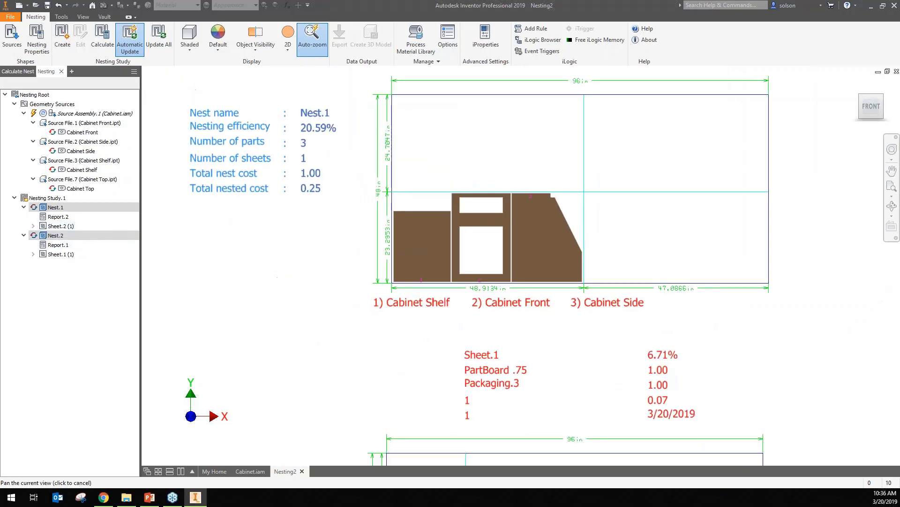
{"action": "left_click", "coordinate": [53, 207]}
{"action": "right_click", "coordinate": [52, 207]}
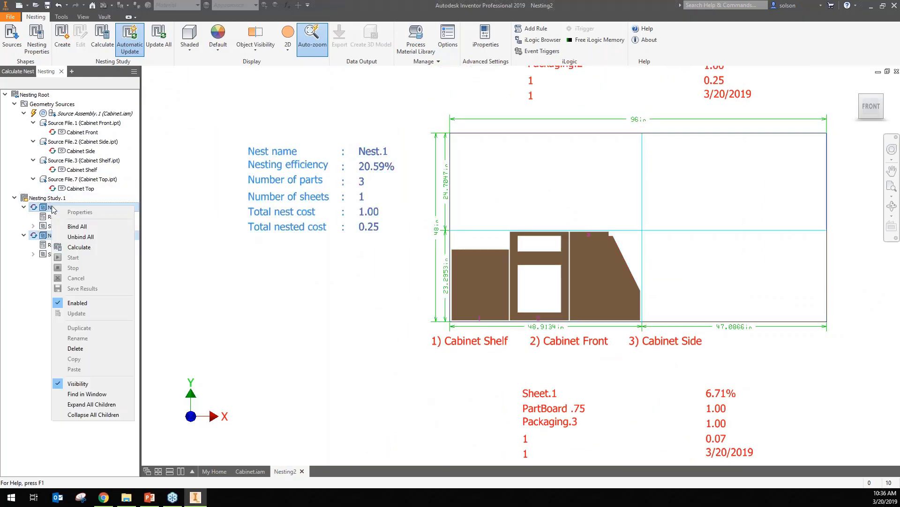
{"action": "left_click", "coordinate": [171, 237]}
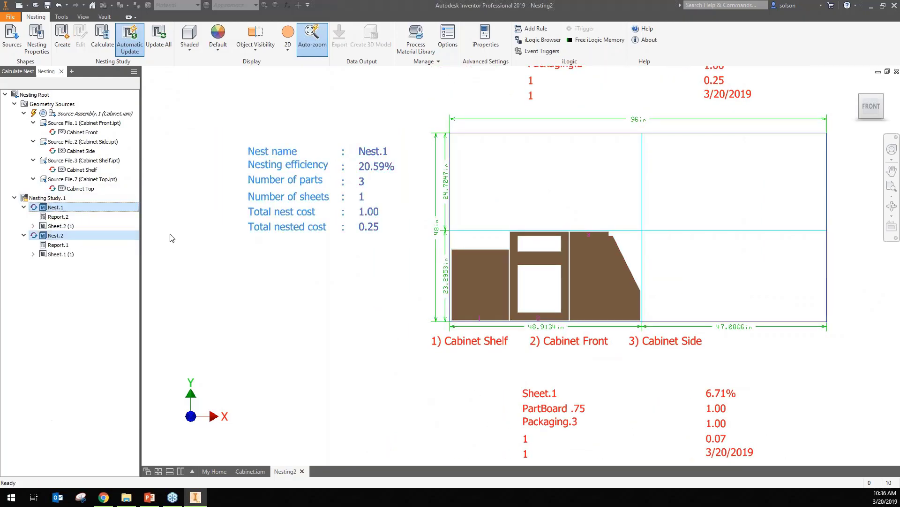
Step: Edit Nest.1 so that the Cabinet Side shape is unbound from its source and mirrored, and recalculate the nest
{"action": "left_click", "coordinate": [64, 207]}
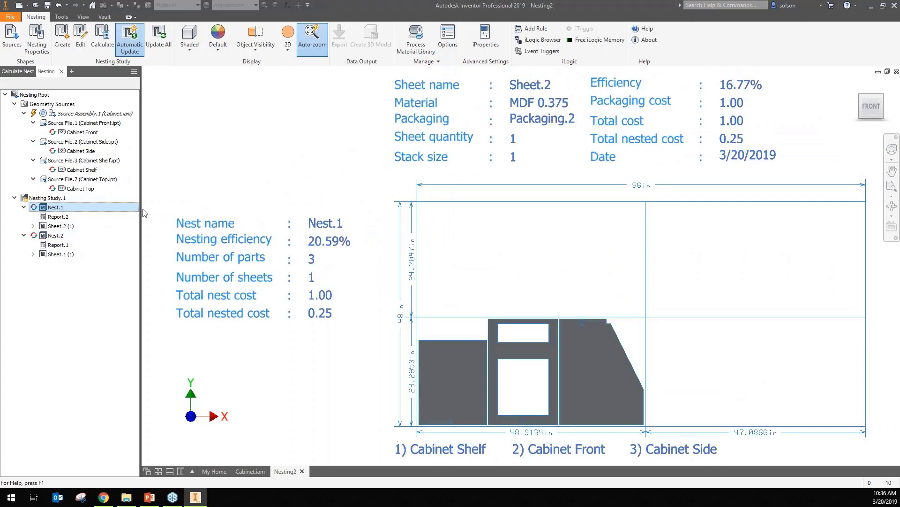
{"action": "right_click", "coordinate": [64, 207]}
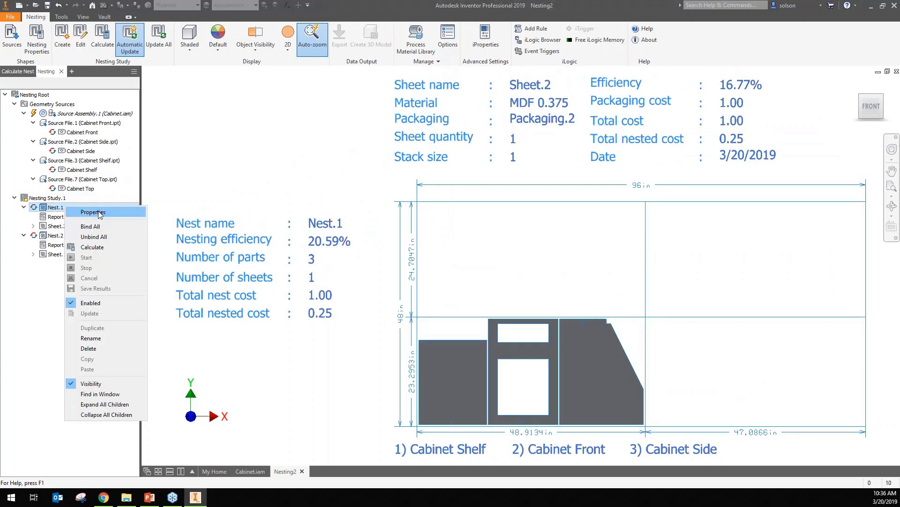
{"action": "left_click", "coordinate": [94, 226]}
{"action": "left_click_drag", "start_coordinate": [899, 70], "coordinate": [403, 4]}
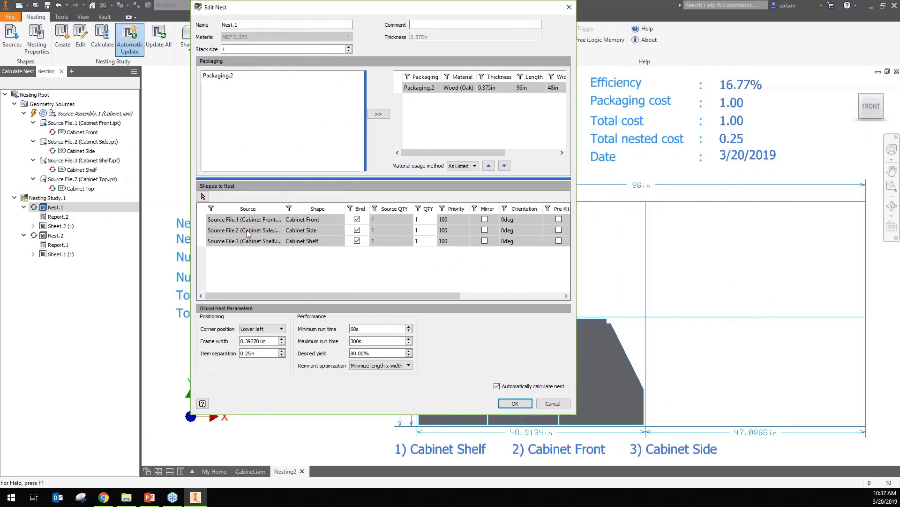
{"action": "left_click", "coordinate": [357, 229]}
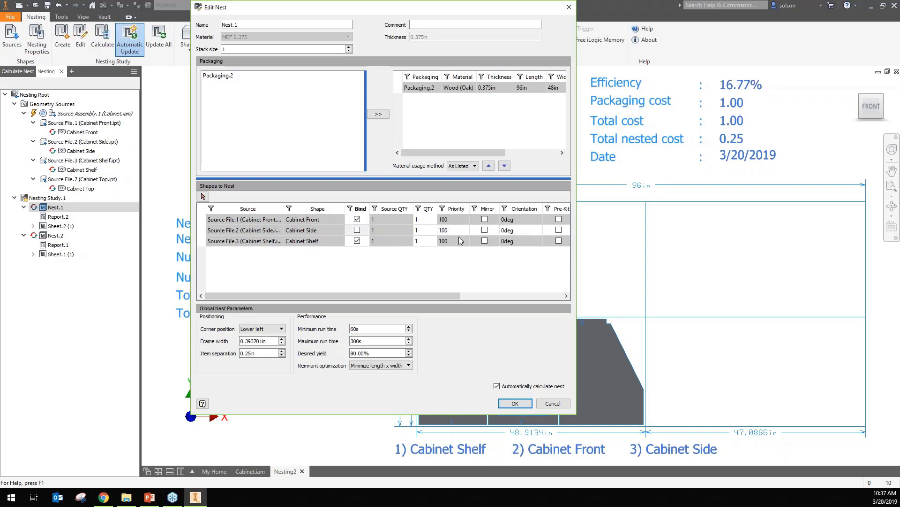
{"action": "left_click", "coordinate": [484, 230]}
{"action": "left_click", "coordinate": [516, 404]}
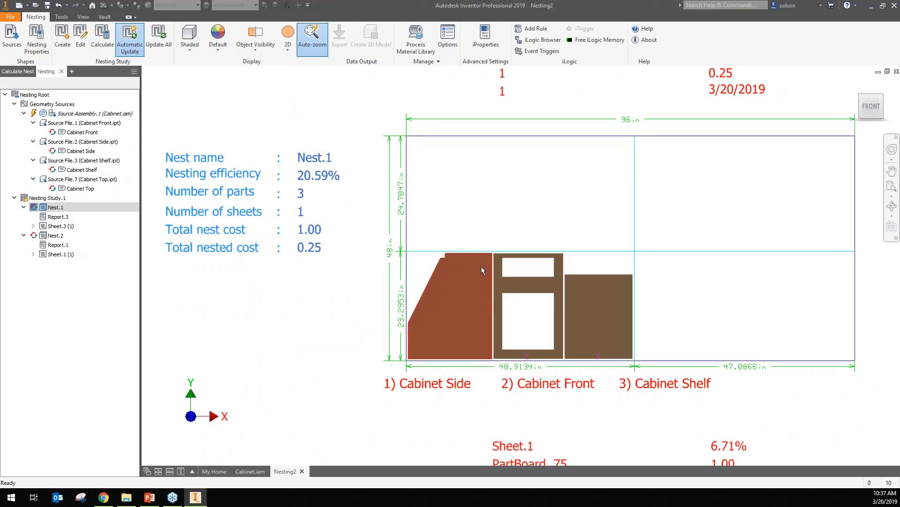
Step: Examine the dimensions of Packaging.2 and the nesting rotation, grain, frame width and item separation settings of the MDF 0.375 material
{"action": "scroll", "coordinate": [482, 266], "scroll_direction": "up", "scroll_amount": 3}
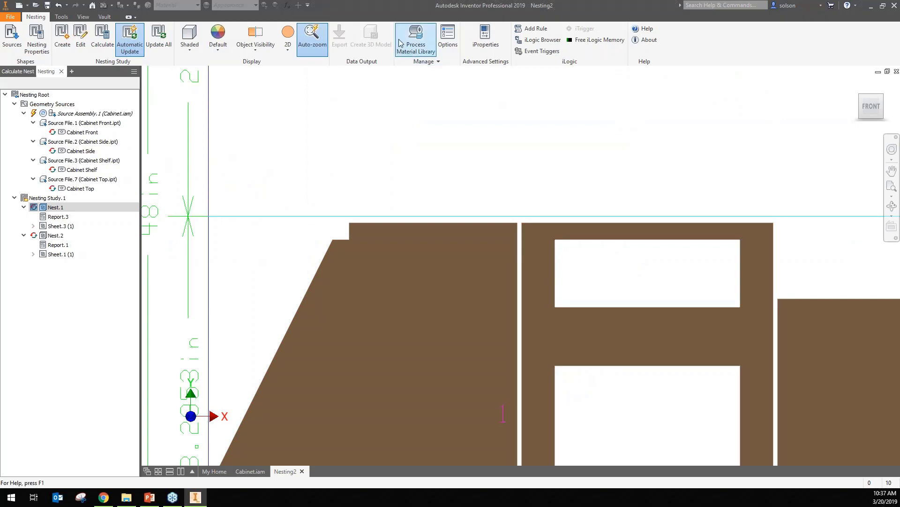
{"action": "left_click", "coordinate": [416, 37]}
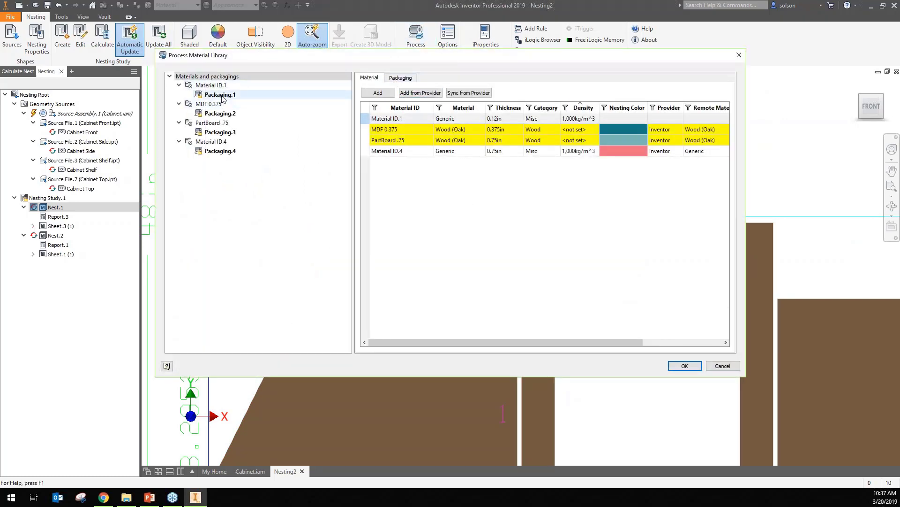
{"action": "left_click", "coordinate": [213, 113]}
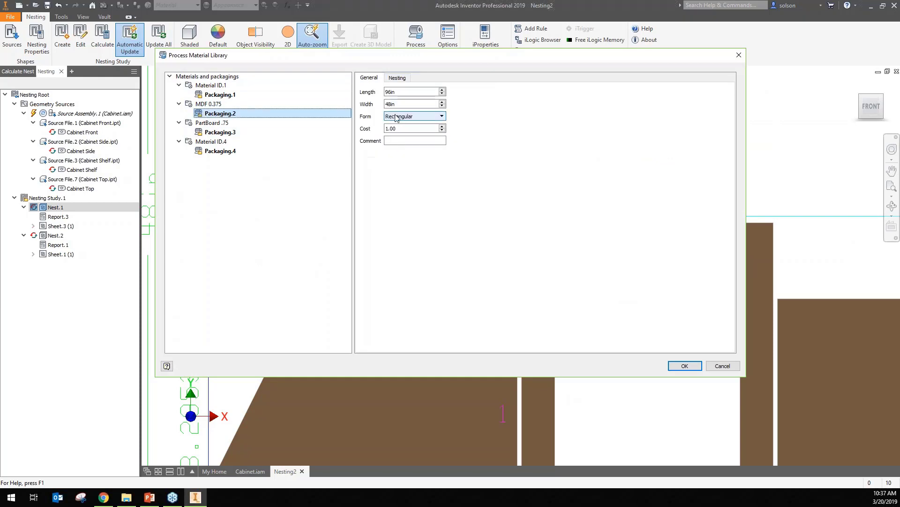
{"action": "left_click", "coordinate": [397, 77]}
{"action": "left_click", "coordinate": [209, 104]}
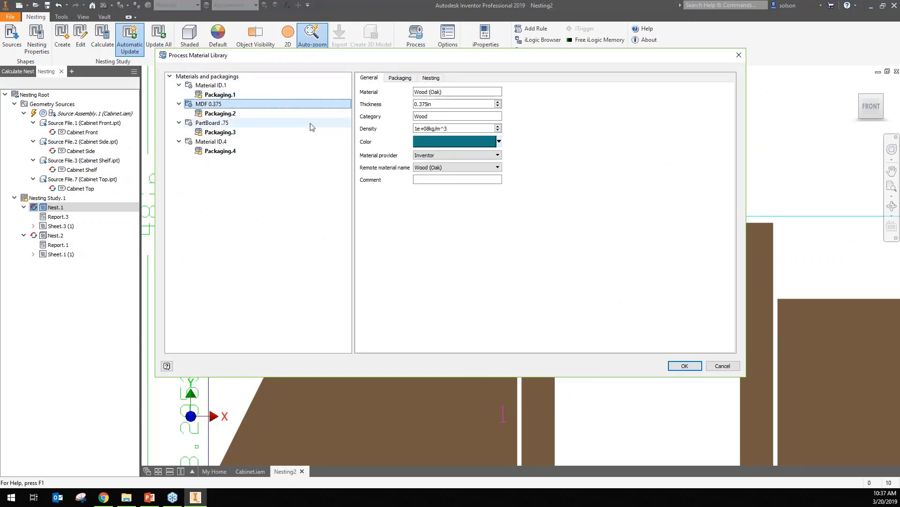
{"action": "left_click", "coordinate": [438, 80]}
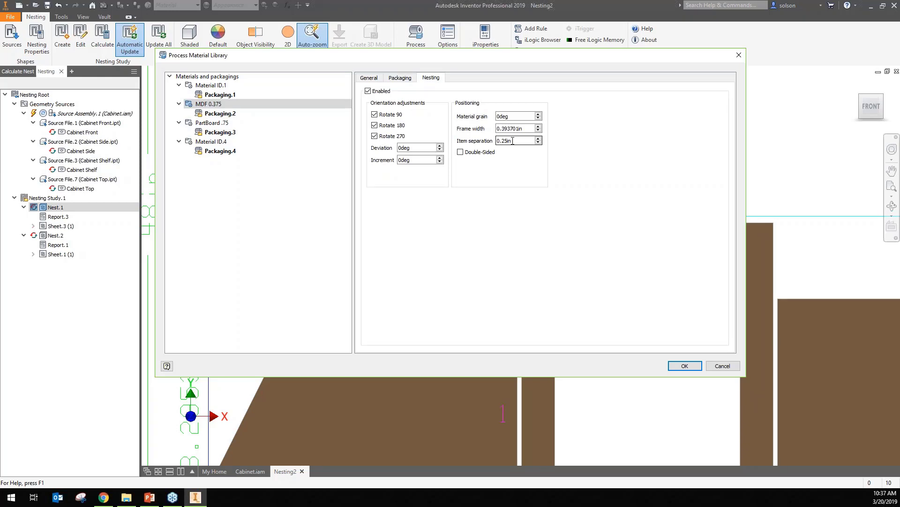
{"action": "left_click", "coordinate": [697, 366]}
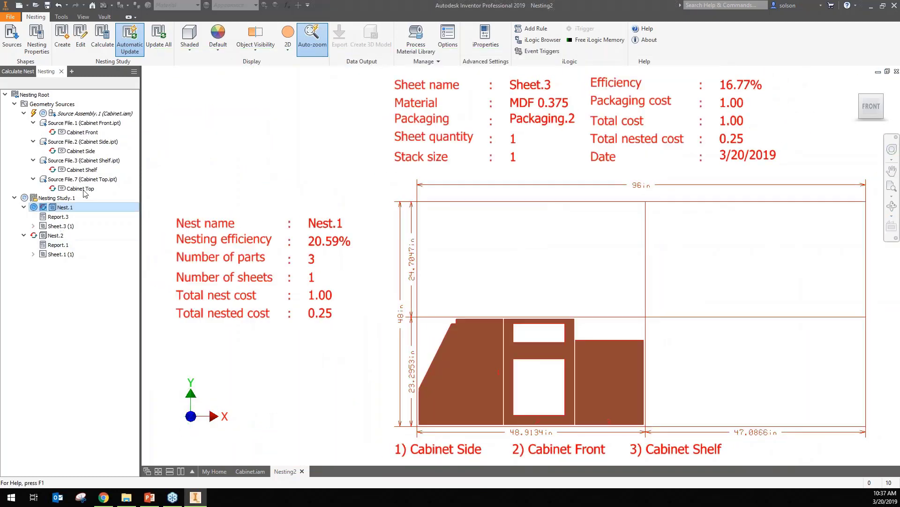
Step: Create a 3D model of Sheet.3 from Nest.1 as a multi-body part file with the stock included
{"action": "left_click", "coordinate": [343, 160]}
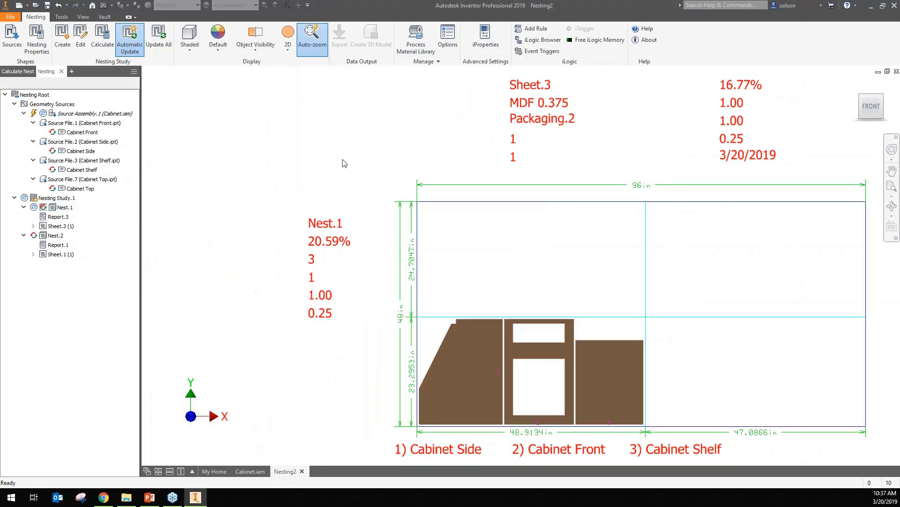
{"action": "left_click", "coordinate": [54, 228]}
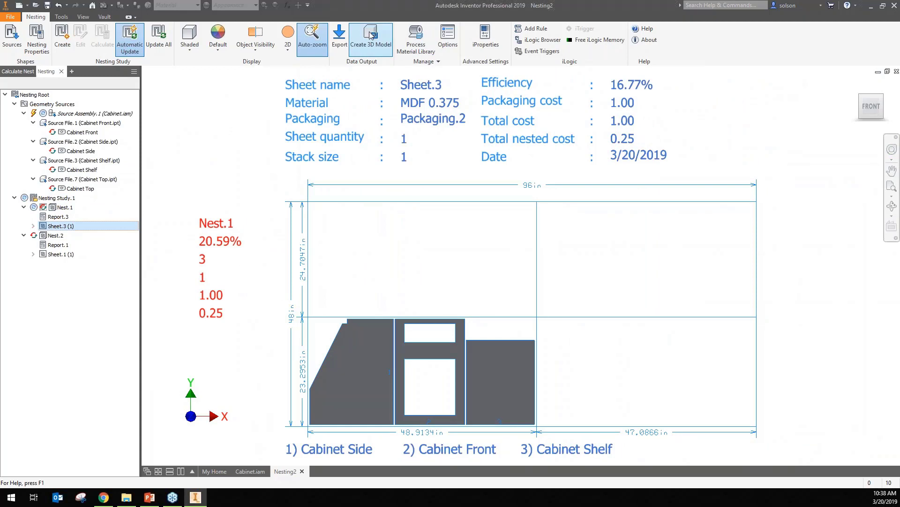
{"action": "left_click", "coordinate": [371, 36]}
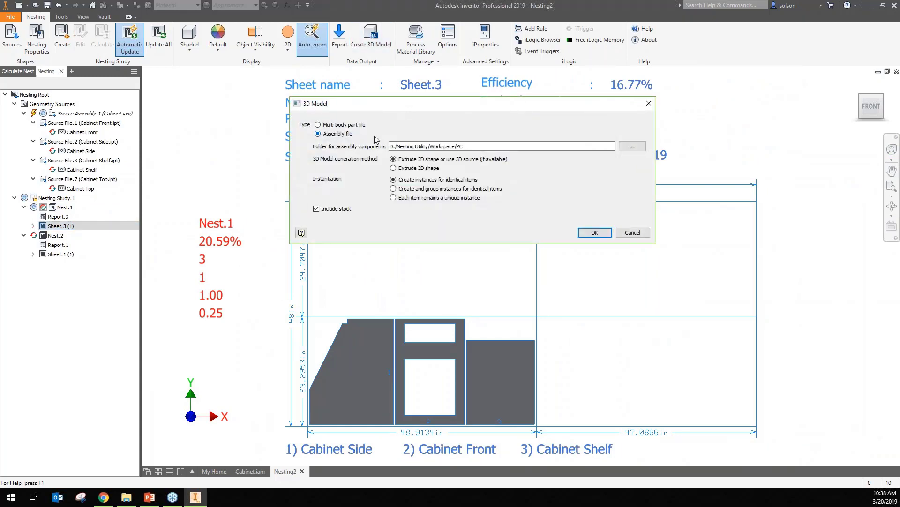
{"action": "left_click", "coordinate": [318, 125]}
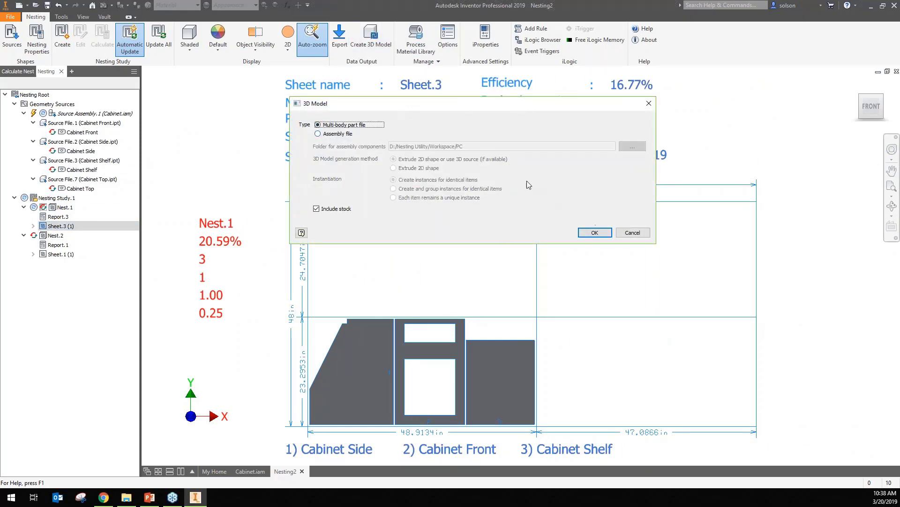
{"action": "left_click", "coordinate": [593, 232]}
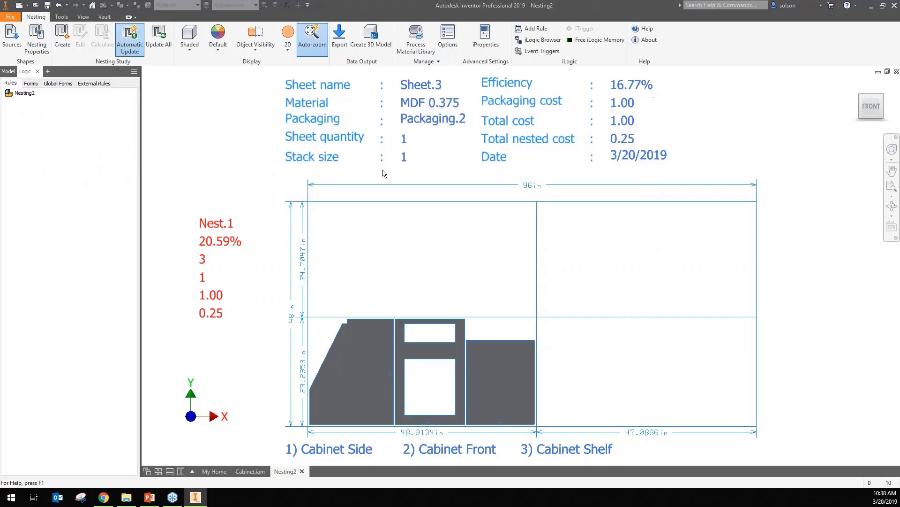
Step: Save the generated sheet part as Nest.1-Sheet.3 (1).ipt in the Cabinet folder of the workspace
{"action": "left_click", "coordinate": [47, 5]}
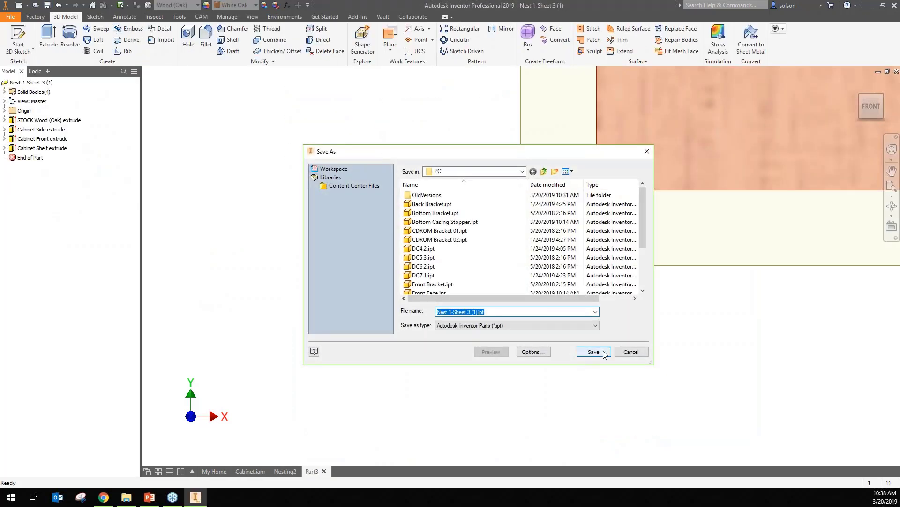
{"action": "left_click", "coordinate": [543, 171]}
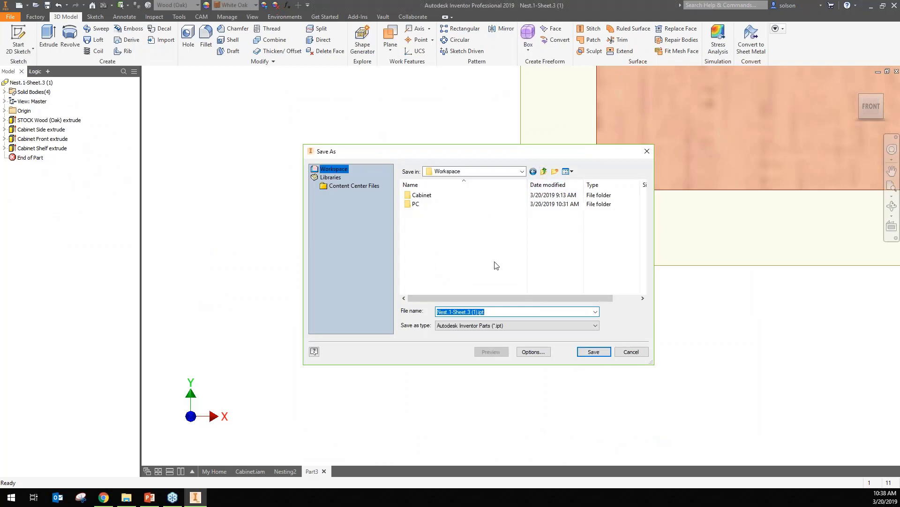
{"action": "double_click", "coordinate": [414, 195]}
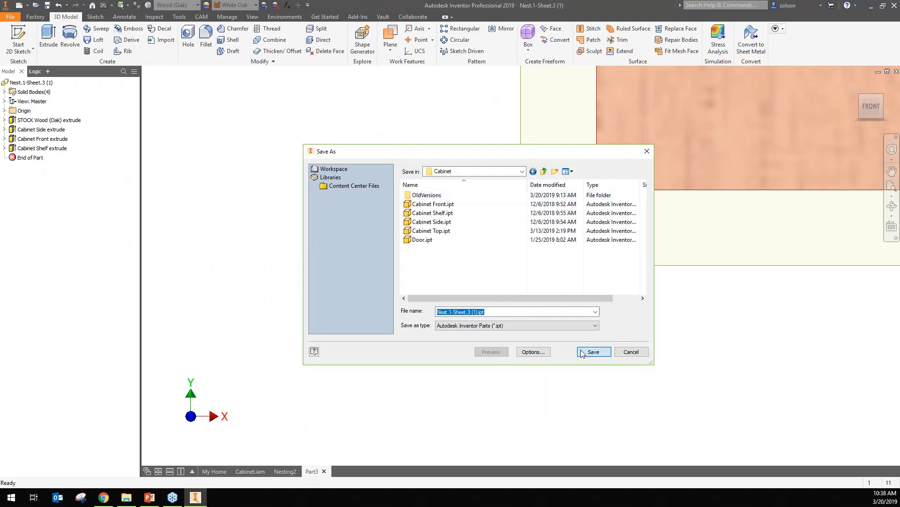
{"action": "left_click", "coordinate": [594, 351]}
Step: Examine the nested parts and the surrounding stock sheet from the front and from a tilted angle
{"action": "middle_click", "coordinate": [434, 184]}
{"action": "middle_click", "coordinate": [434, 184]}
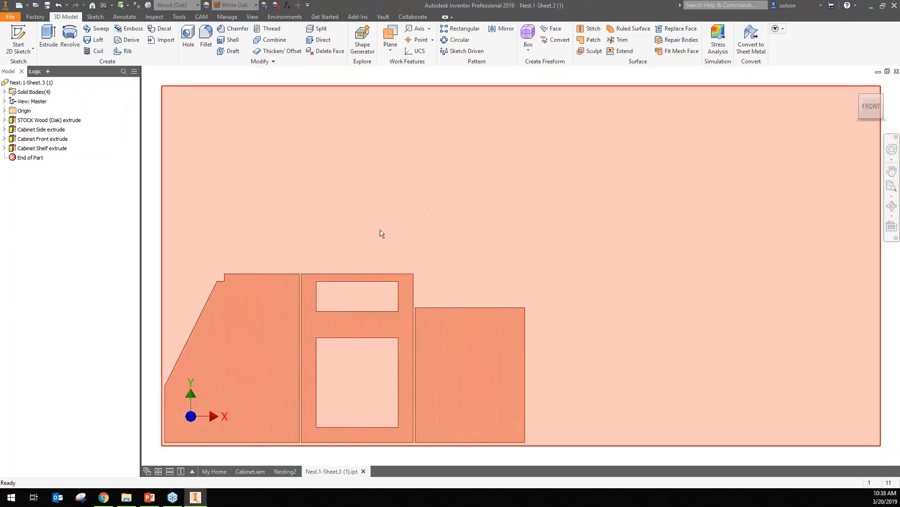
{"action": "middle_click_drag", "start_coordinate": [344, 253], "coordinate": [406, 163]}
{"action": "scroll", "coordinate": [359, 361], "scroll_direction": "down", "scroll_amount": 3}
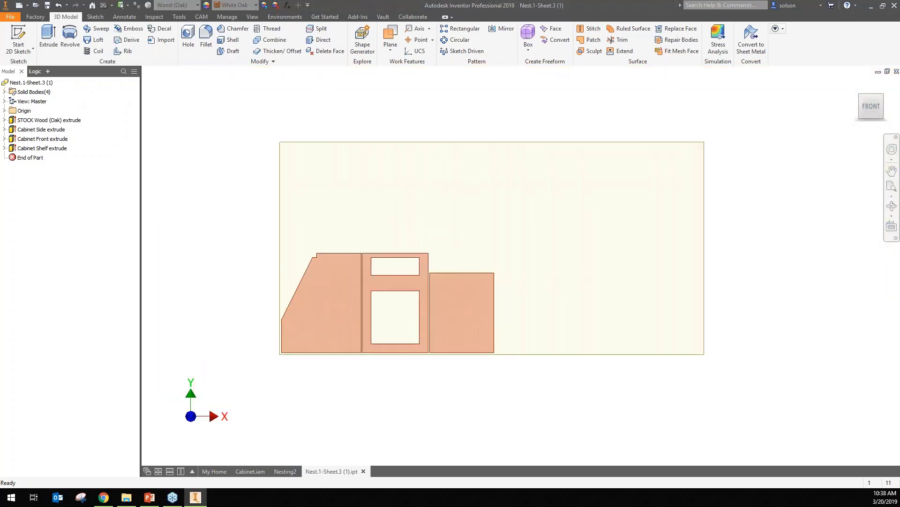
{"action": "middle_click_drag", "start_coordinate": [360, 361], "coordinate": [381, 303], "text": "shift"}
{"action": "middle_click_drag", "start_coordinate": [306, 256], "coordinate": [315, 251]}
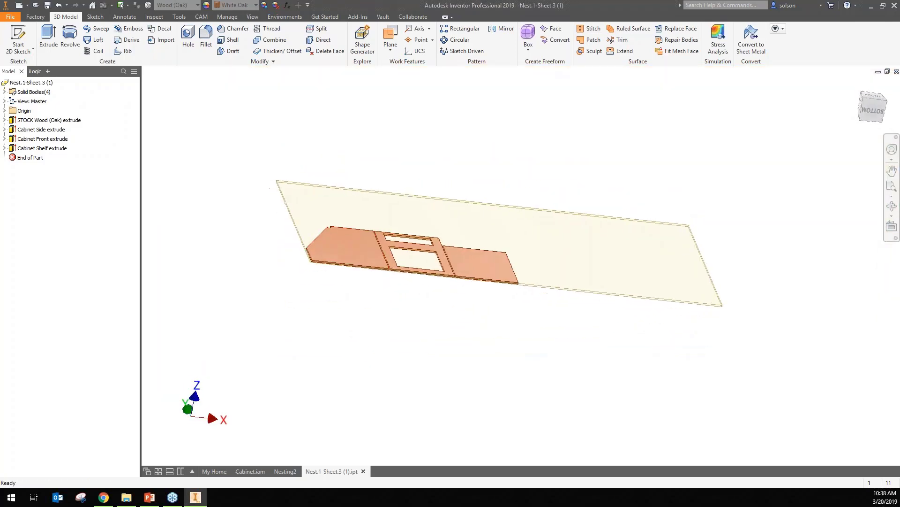
{"action": "middle_click_drag", "start_coordinate": [275, 216], "coordinate": [282, 224]}
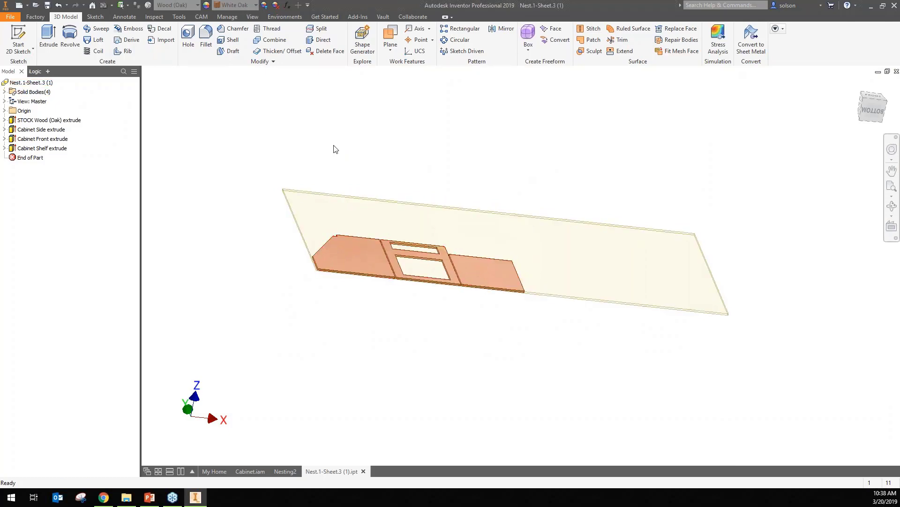
Step: Create a CAM milling setup with its origin on the stock box point at the corner beside the Cabinet Side part
{"action": "left_click", "coordinate": [201, 16]}
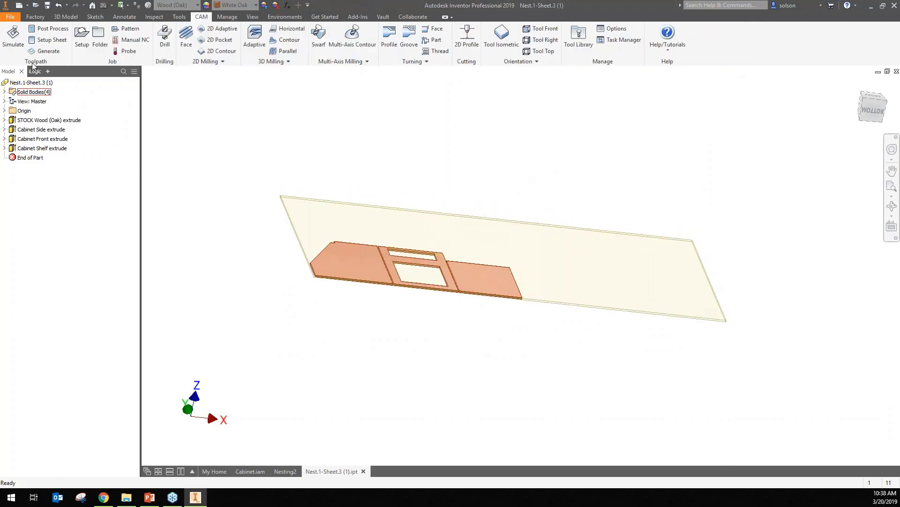
{"action": "left_click", "coordinate": [82, 36]}
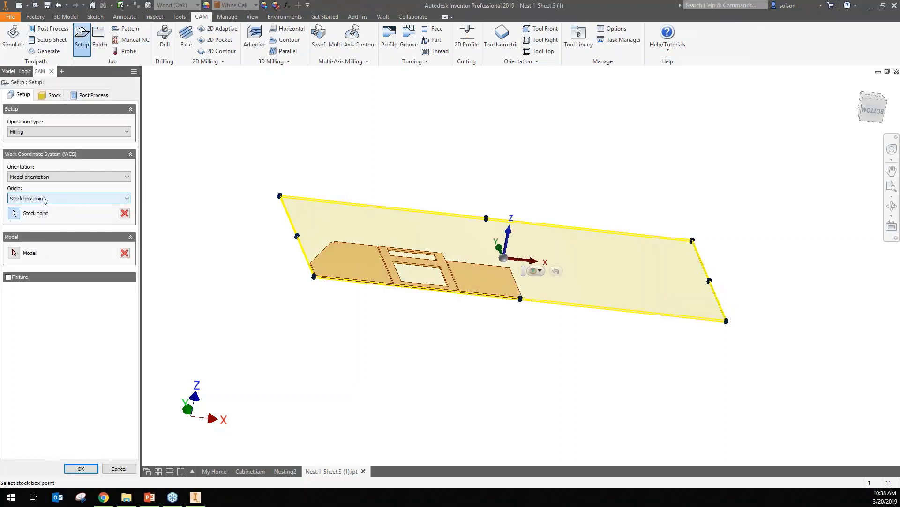
{"action": "scroll", "coordinate": [302, 295], "scroll_direction": "down", "scroll_amount": 3}
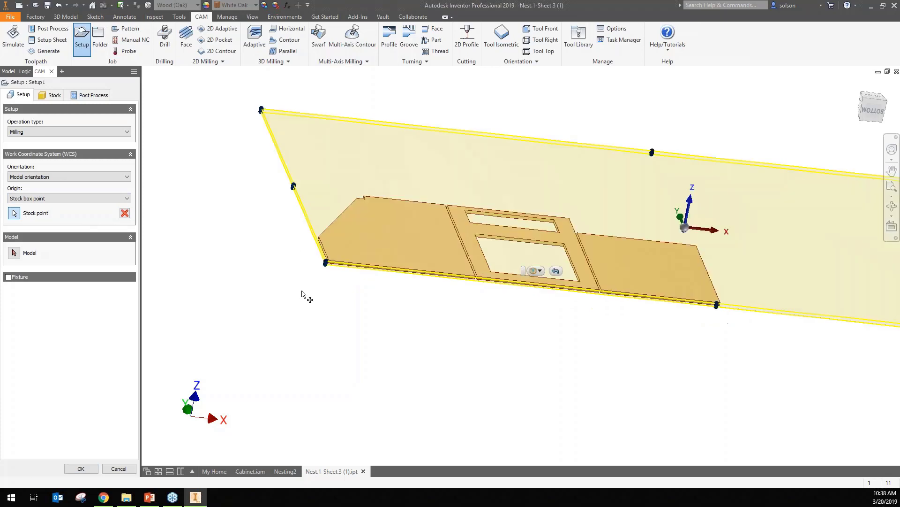
{"action": "scroll", "coordinate": [302, 294], "scroll_direction": "down", "scroll_amount": 4}
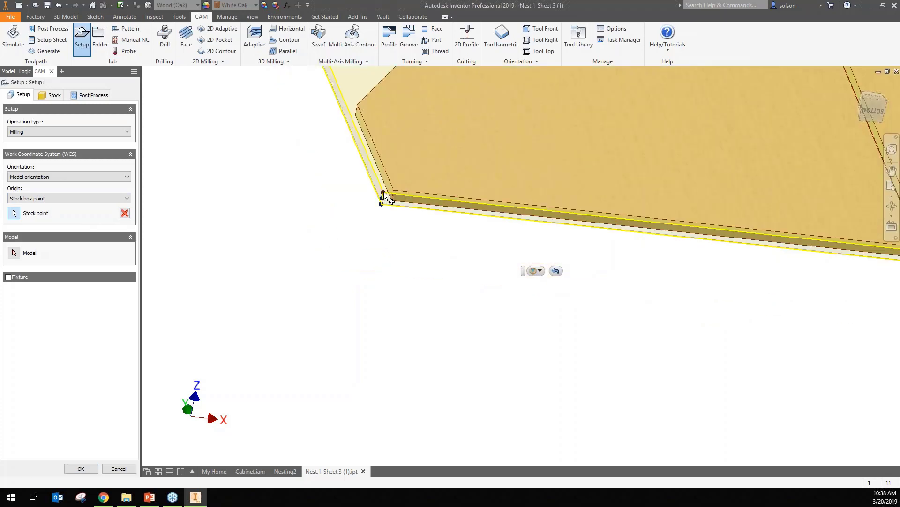
{"action": "left_click", "coordinate": [383, 196]}
{"action": "scroll", "coordinate": [358, 229], "scroll_direction": "up", "scroll_amount": 2}
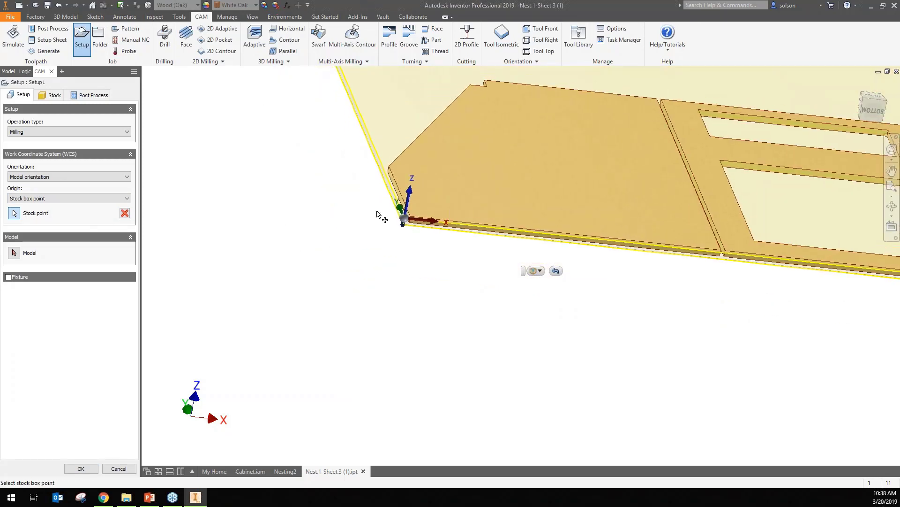
{"action": "scroll", "coordinate": [262, 228], "scroll_direction": "up", "scroll_amount": 1}
{"action": "middle_click_drag", "start_coordinate": [263, 246], "coordinate": [284, 275]}
Step: Define the setup's stock as From solid using the full sheet body, and accept the setup
{"action": "left_click", "coordinate": [46, 96]}
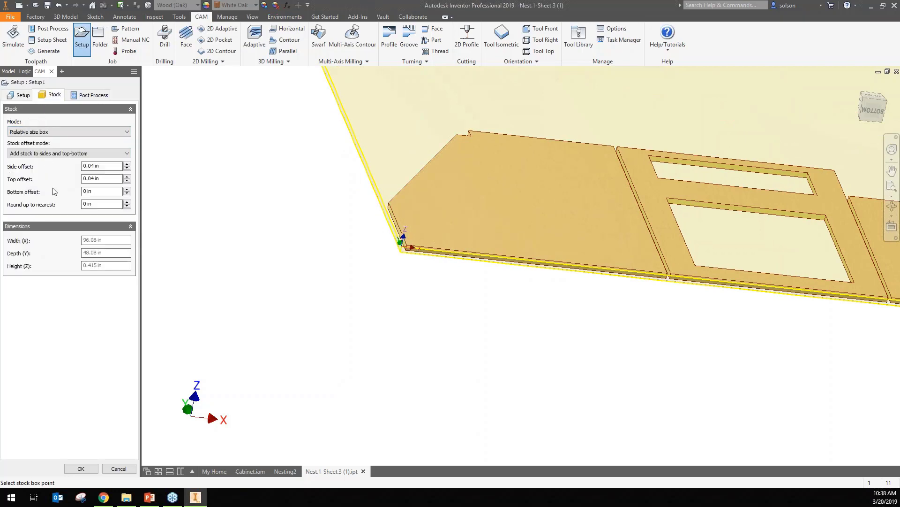
{"action": "left_click", "coordinate": [37, 132]}
{"action": "left_click", "coordinate": [28, 177]}
{"action": "left_click", "coordinate": [385, 143]}
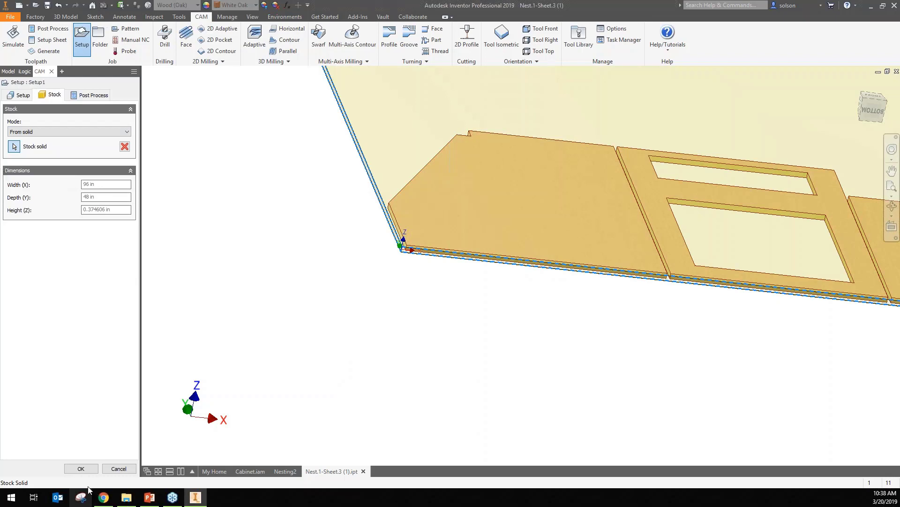
{"action": "left_click", "coordinate": [81, 468]}
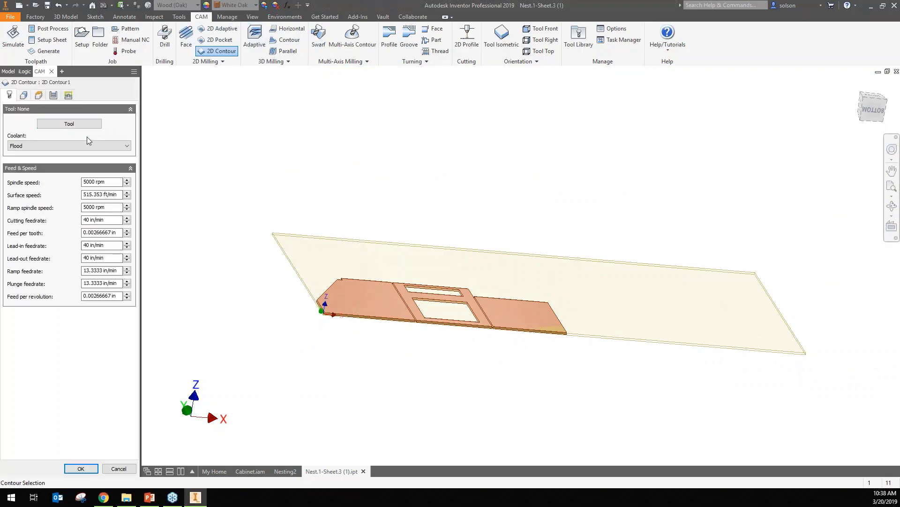
Step: For the 2D Contour operation, set coolant to Disabled and choose the 1/4" flat endmill from the Inch - Low Carbon Steel library
{"action": "left_click", "coordinate": [86, 146]}
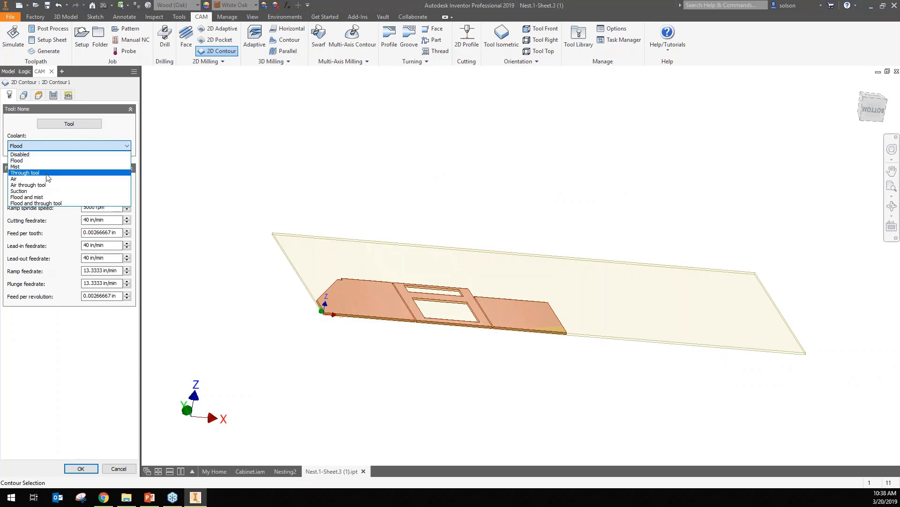
{"action": "left_click", "coordinate": [22, 155]}
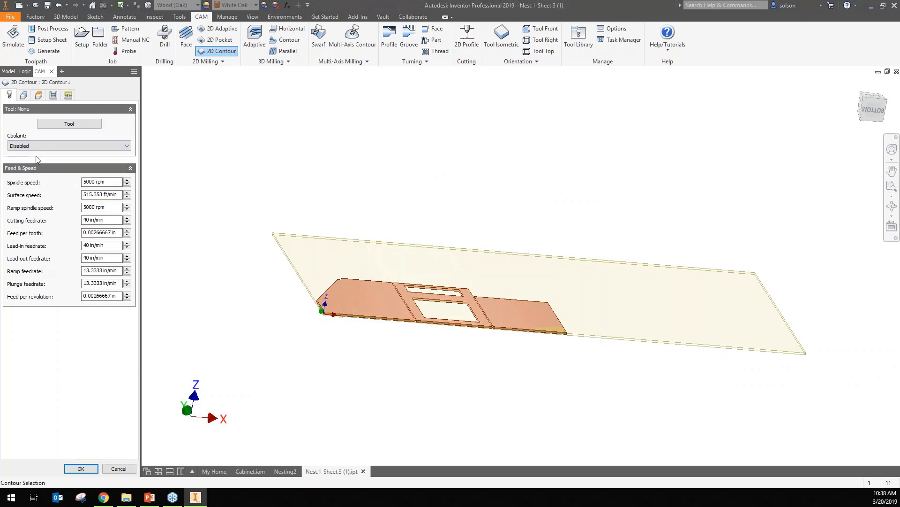
{"action": "left_click", "coordinate": [69, 124]}
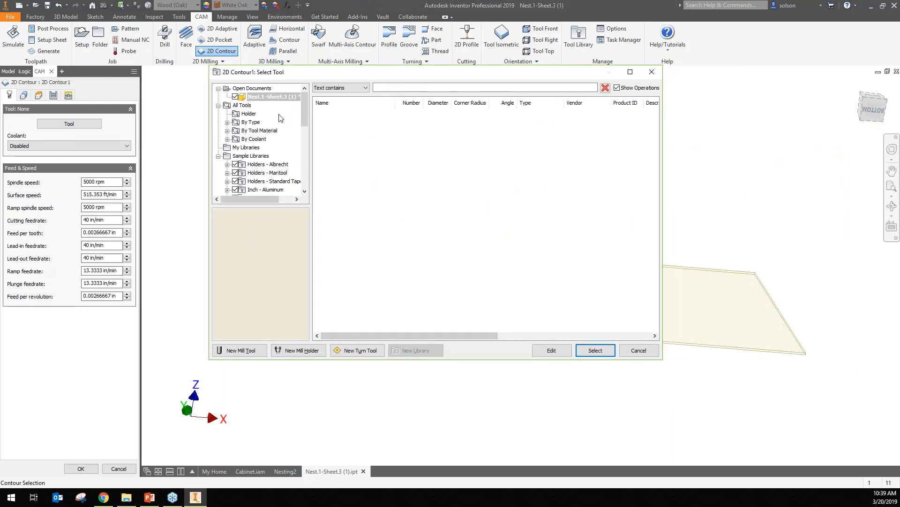
{"action": "scroll", "coordinate": [271, 131], "scroll_direction": "down", "scroll_amount": 3}
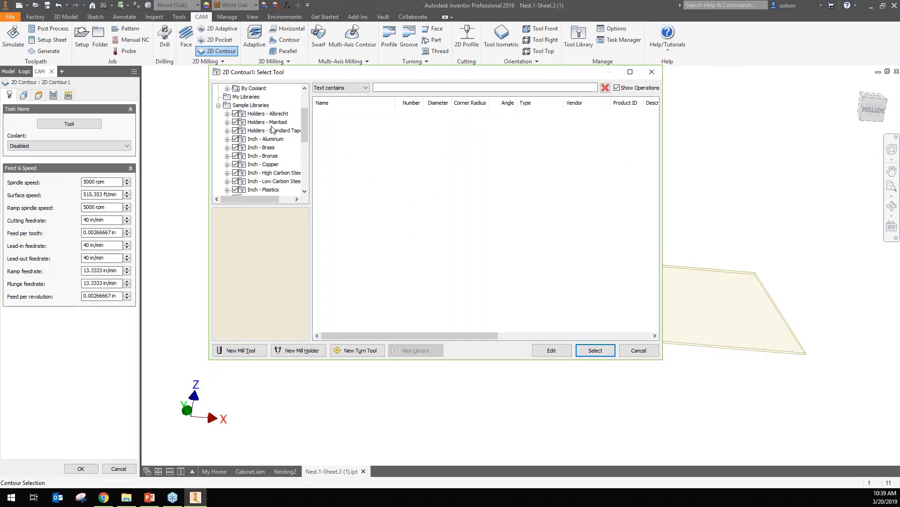
{"action": "scroll", "coordinate": [282, 164], "scroll_direction": "down", "scroll_amount": 3}
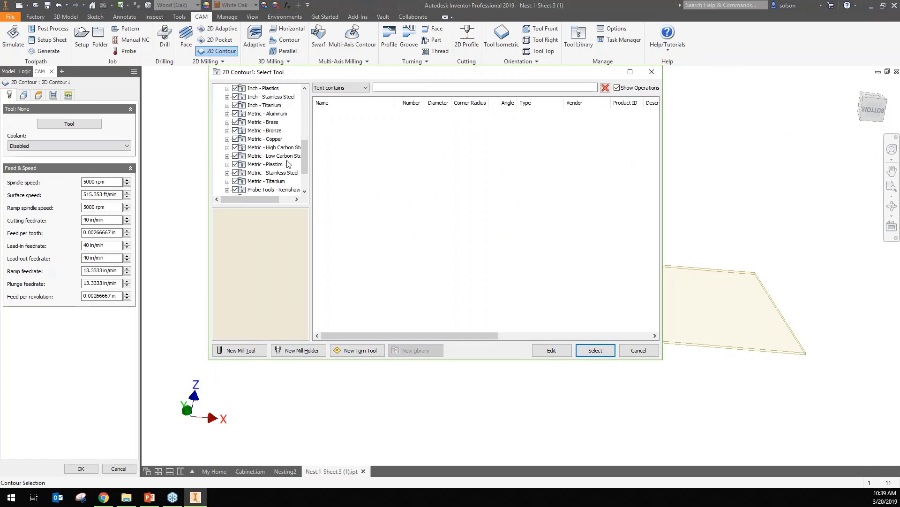
{"action": "scroll", "coordinate": [284, 175], "scroll_direction": "up", "scroll_amount": 3}
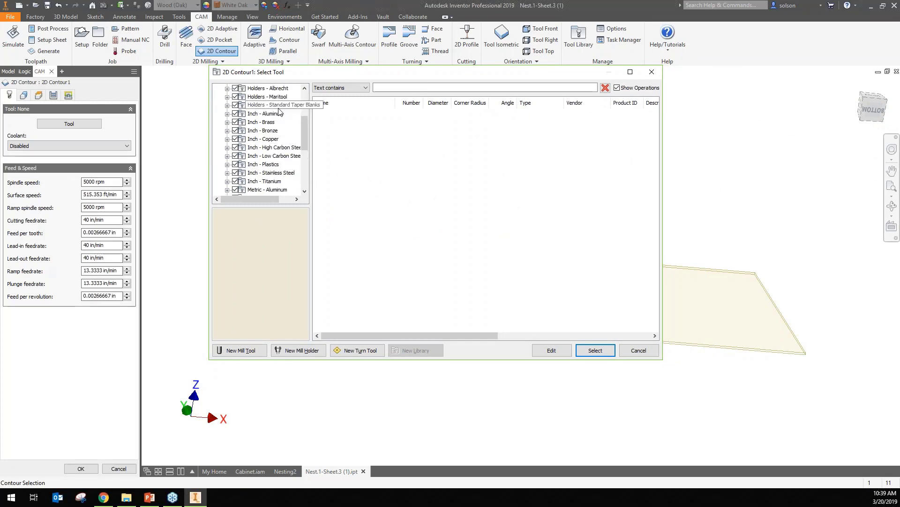
{"action": "left_click", "coordinate": [287, 155]}
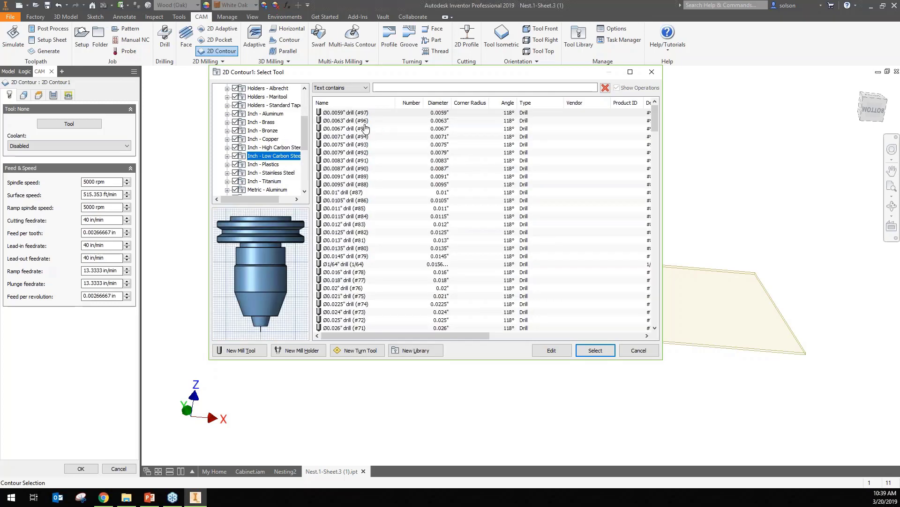
{"action": "left_click", "coordinate": [414, 88]}
{"action": "type", "text": "1/"}
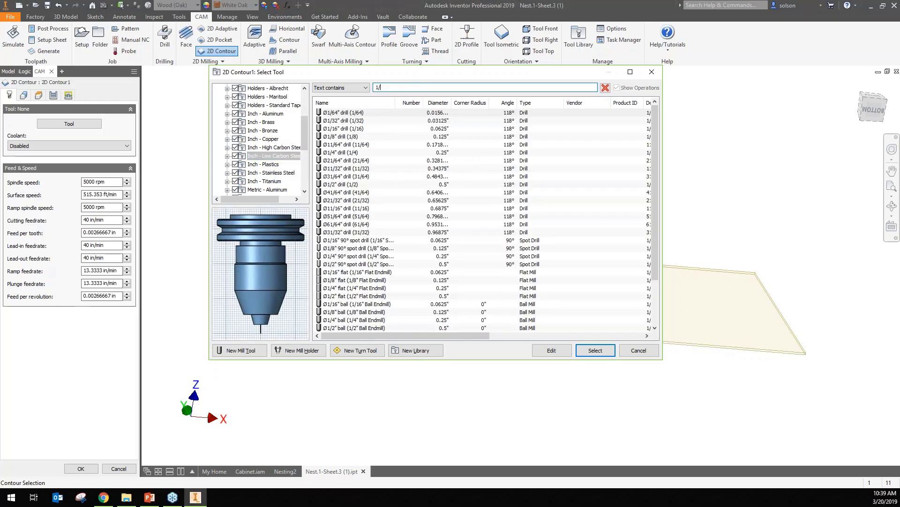
{"action": "type", "text": "4"}
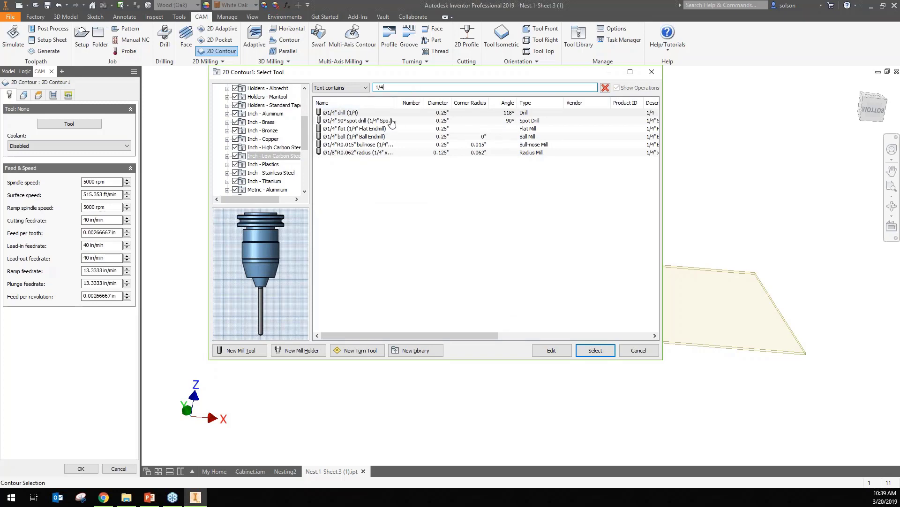
{"action": "left_click", "coordinate": [349, 128]}
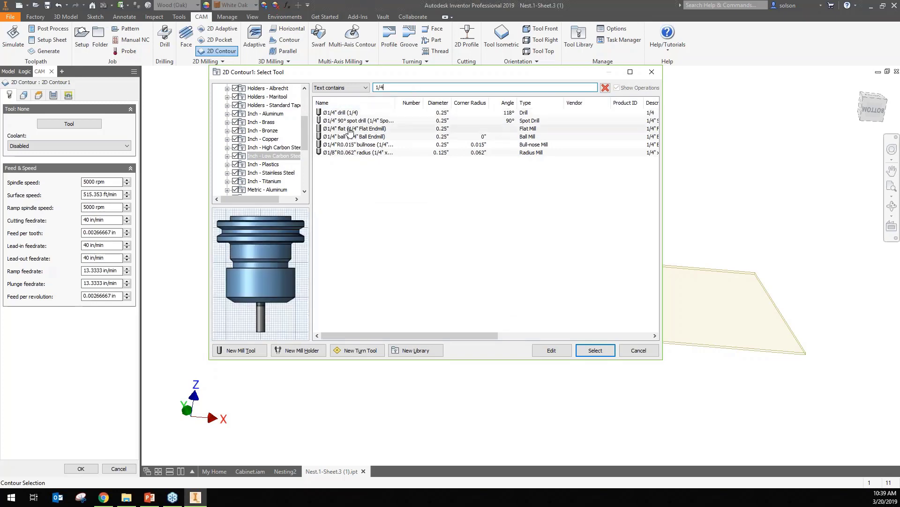
{"action": "left_click", "coordinate": [582, 353]}
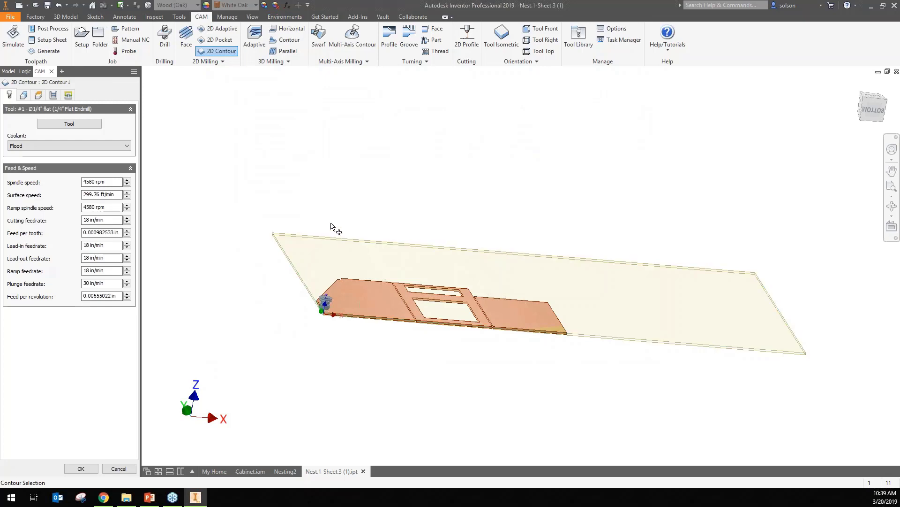
Step: Open the 2D Contour's geometry settings and check what the separate tangential end extension option offers
{"action": "mouse_move", "coordinate": [336, 231]}
{"action": "middle_mouse_down", "text": "shift"}
{"action": "mouse_move", "coordinate": [296, 215]}
{"action": "mouse_move", "coordinate": [341, 221]}
{"action": "mouse_move", "coordinate": [326, 238]}
{"action": "middle_mouse_up", "text": "shift"}
{"action": "scroll", "coordinate": [378, 300], "scroll_direction": "up", "scroll_amount": 5}
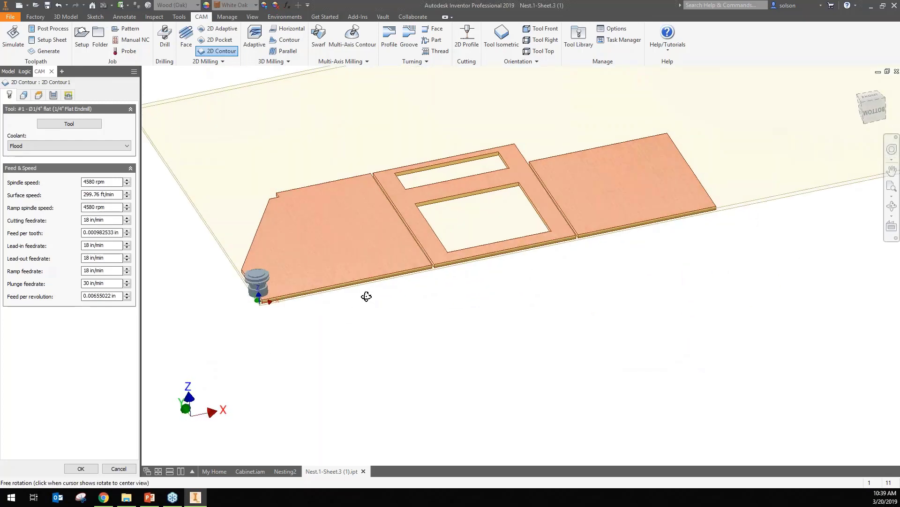
{"action": "left_click", "coordinate": [24, 95]}
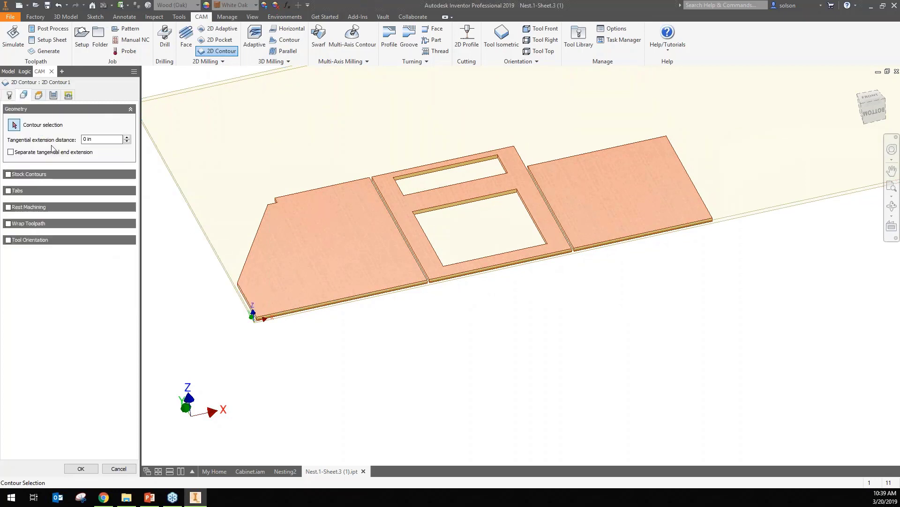
{"action": "left_click", "coordinate": [11, 152]}
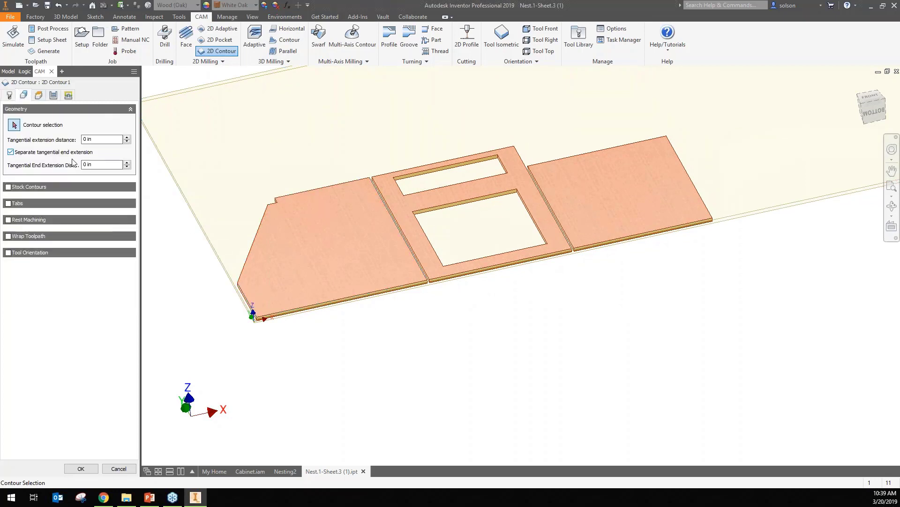
{"action": "left_click", "coordinate": [14, 152]}
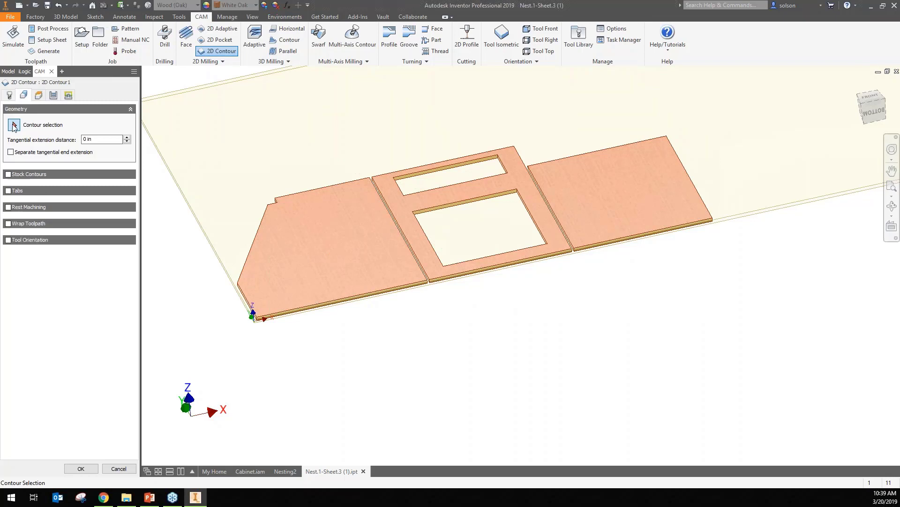
Step: Select the outlines of all three nested parts and both openings in the middle part as contours, and accept the 2D Contour operation
{"action": "left_click", "coordinate": [313, 189]}
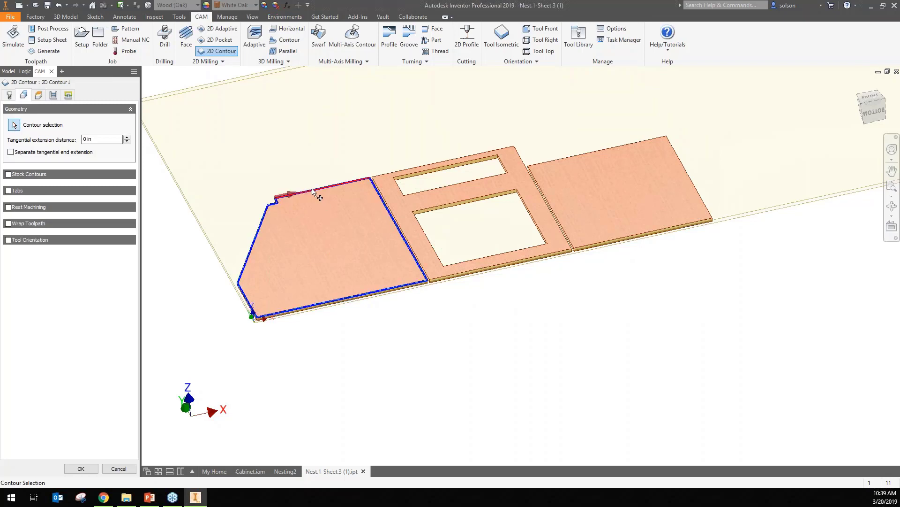
{"action": "left_click", "coordinate": [399, 172]}
{"action": "left_click", "coordinate": [412, 179]}
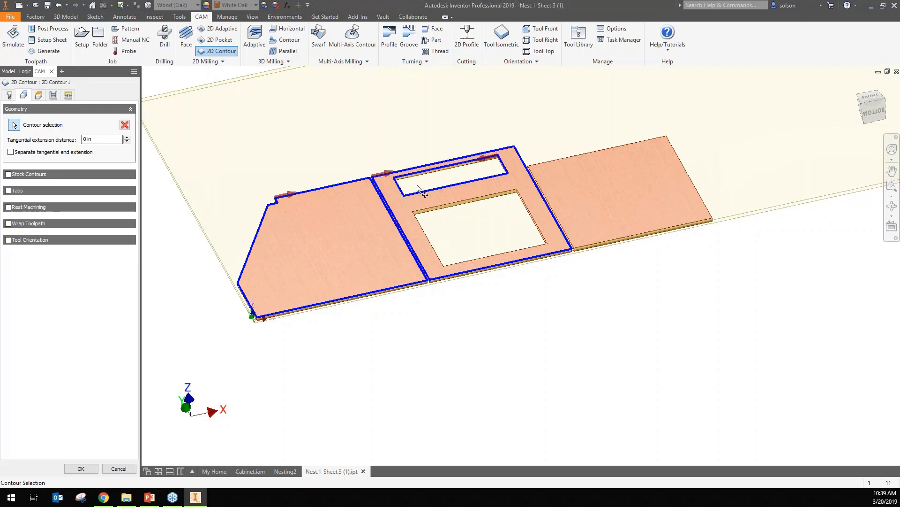
{"action": "left_click", "coordinate": [428, 211]}
{"action": "left_click", "coordinate": [576, 162]}
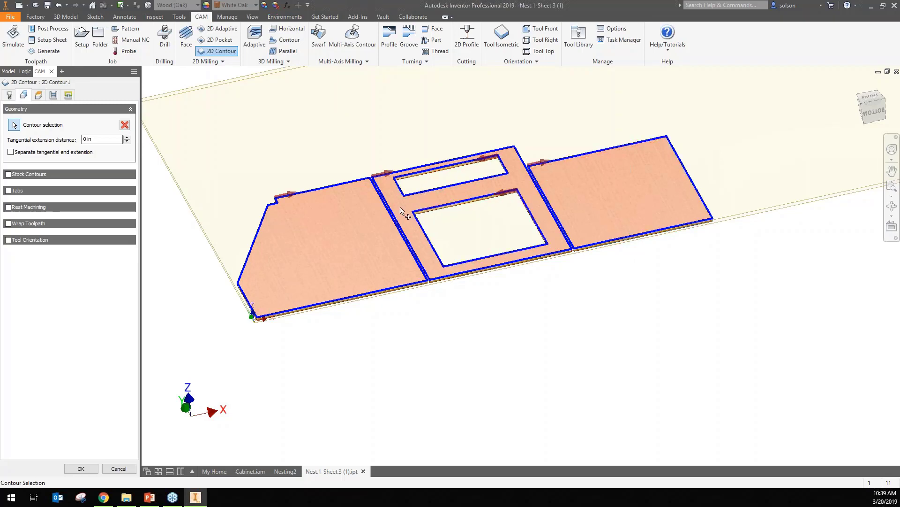
{"action": "middle_click_drag", "start_coordinate": [387, 227], "coordinate": [389, 218], "text": "shift"}
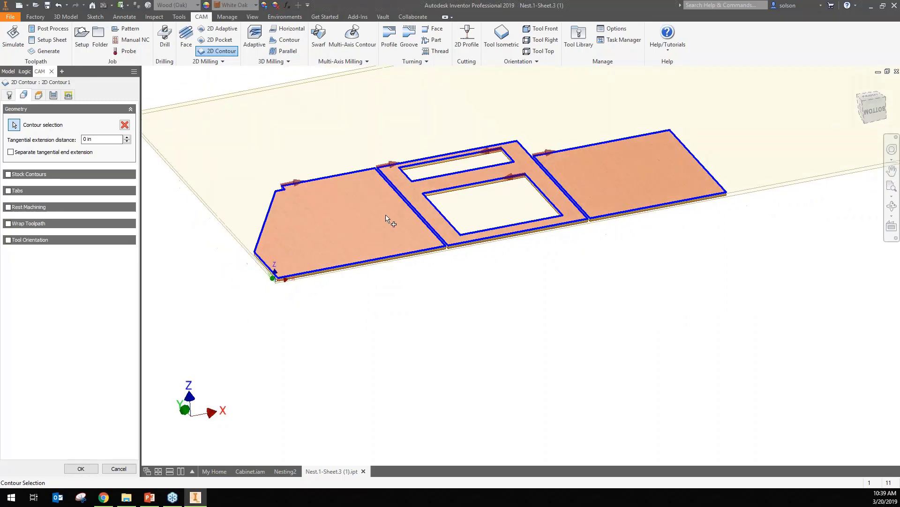
{"action": "left_click", "coordinate": [81, 468]}
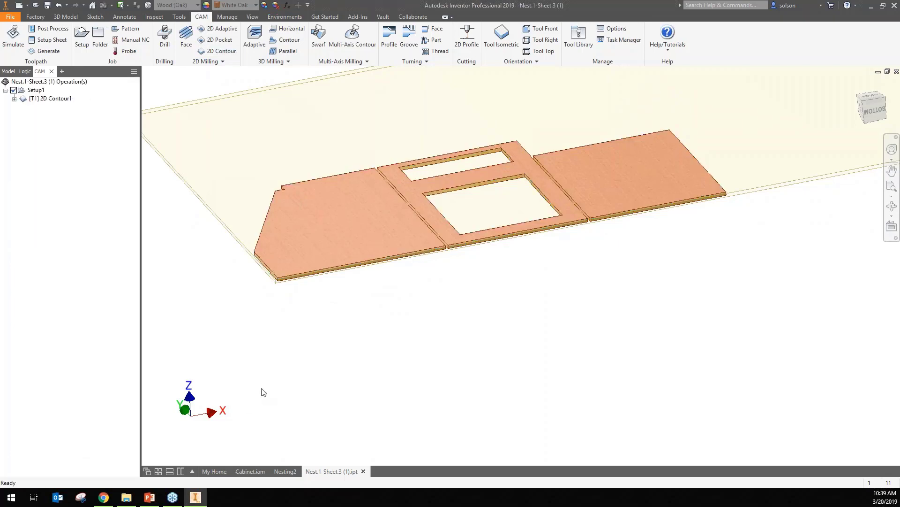
Step: Simulate the 2D Contour toolpath, viewing the stock both as solid and as transparent, and close the simulation
{"action": "middle_click_drag", "start_coordinate": [402, 206], "coordinate": [402, 253]}
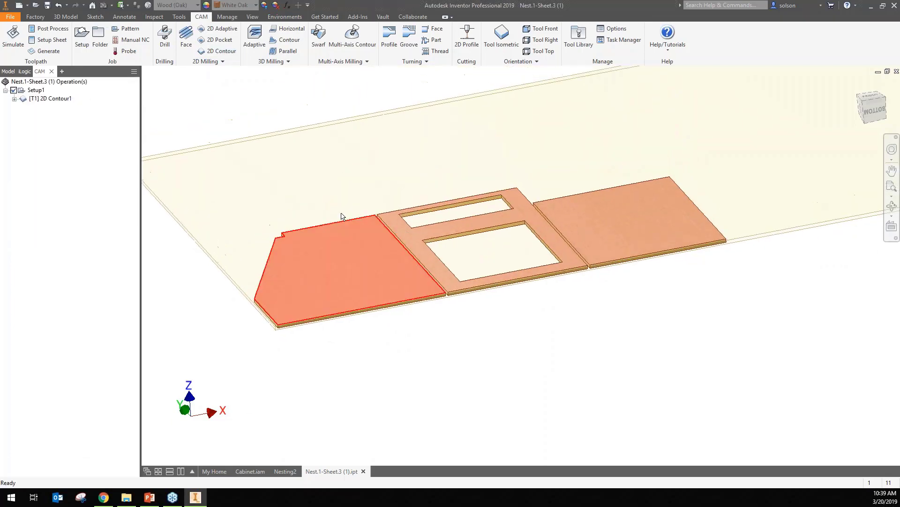
{"action": "left_click", "coordinate": [12, 38]}
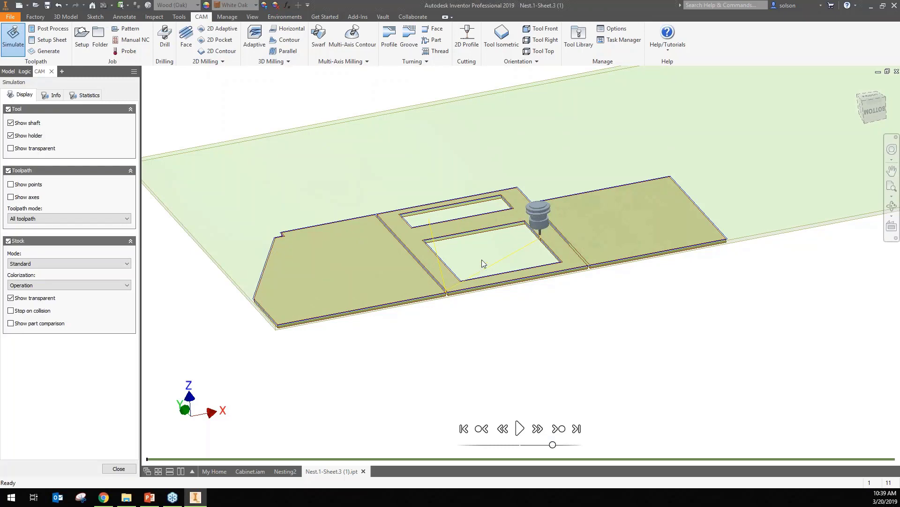
{"action": "middle_click_drag", "start_coordinate": [482, 260], "coordinate": [497, 266], "text": "shift"}
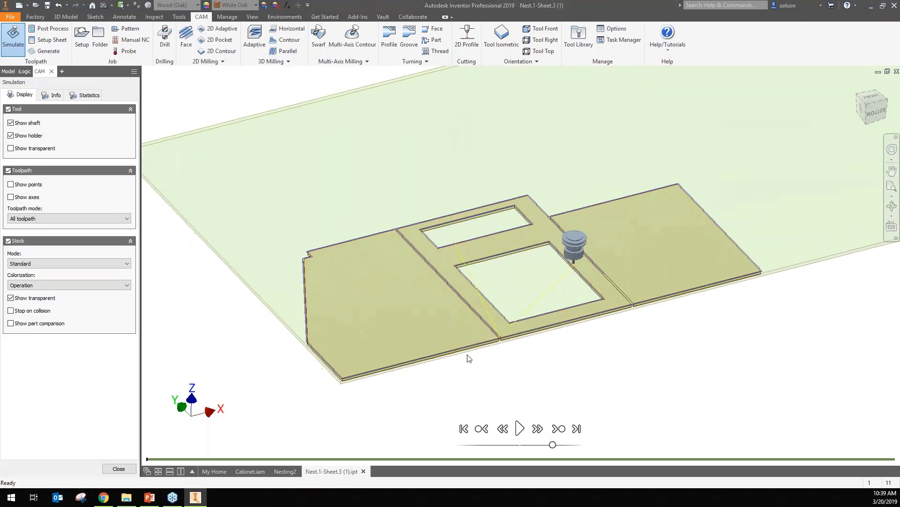
{"action": "left_click", "coordinate": [520, 428]}
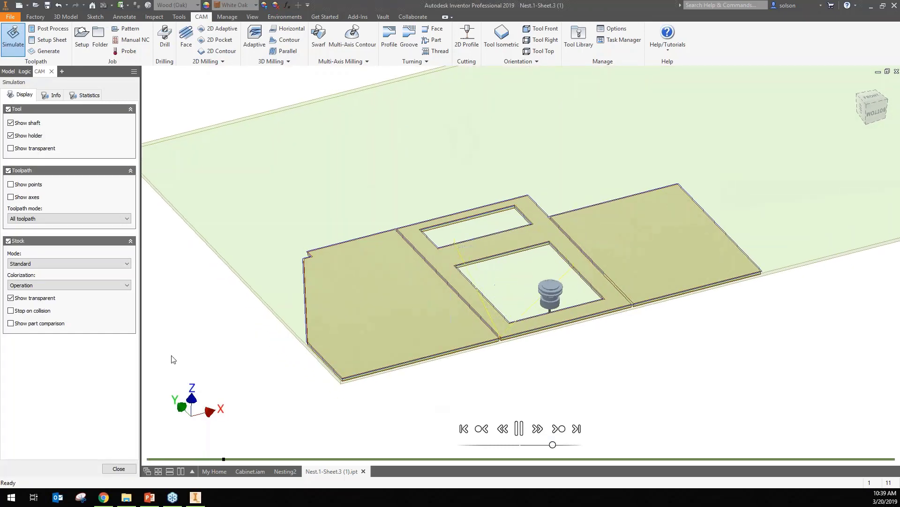
{"action": "left_click", "coordinate": [11, 297]}
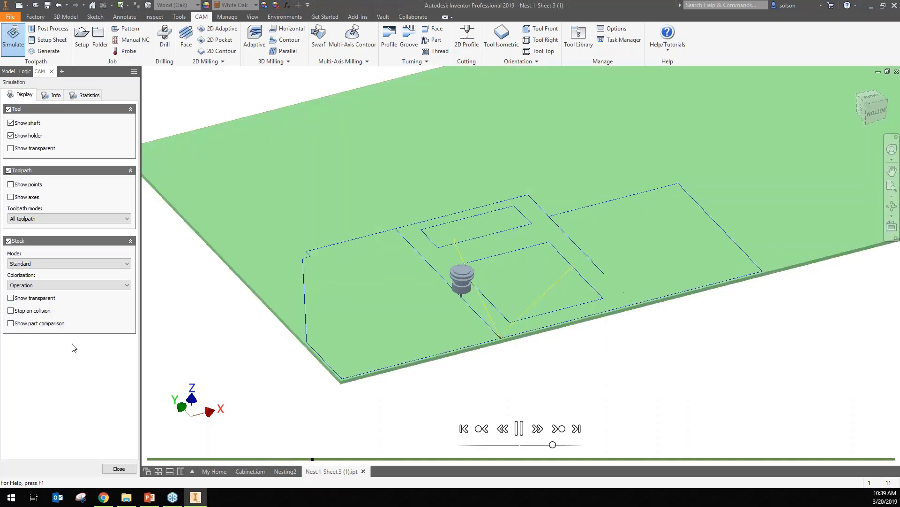
{"action": "left_click", "coordinate": [11, 299]}
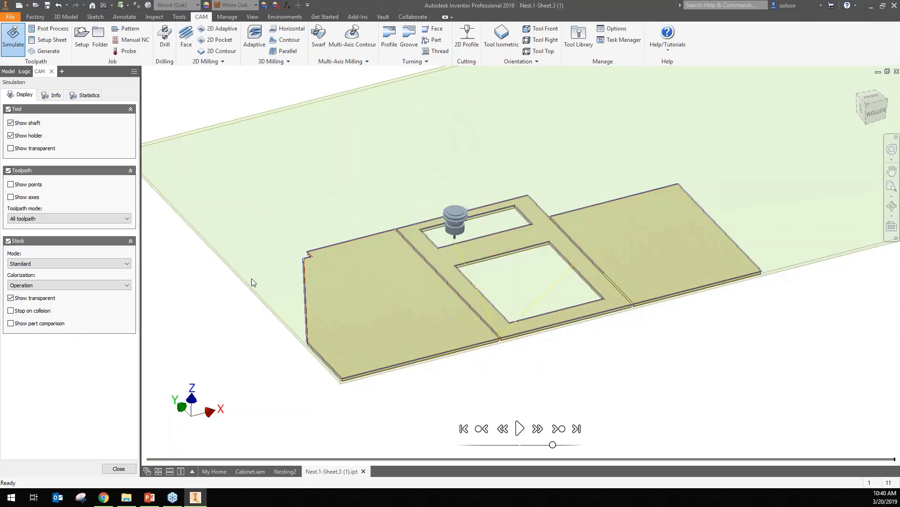
{"action": "middle_click_drag", "start_coordinate": [252, 283], "coordinate": [260, 272], "text": "shift"}
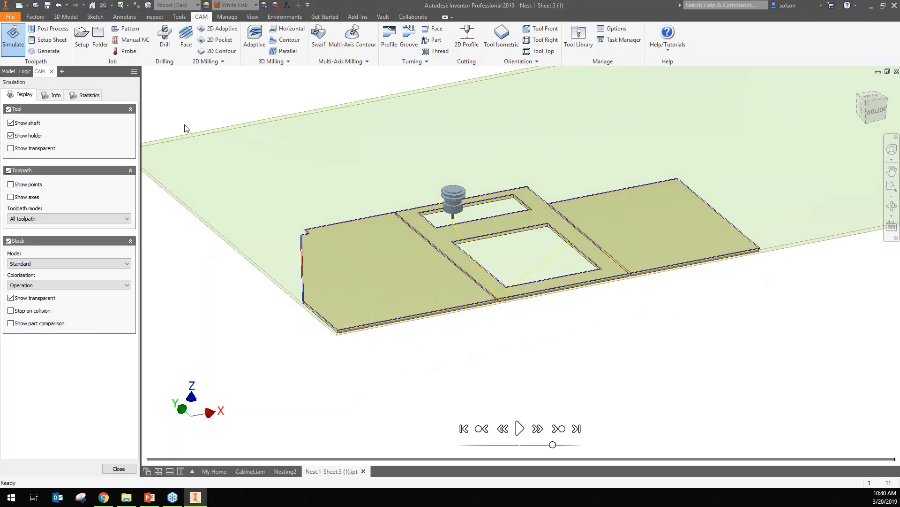
{"action": "left_click", "coordinate": [125, 468]}
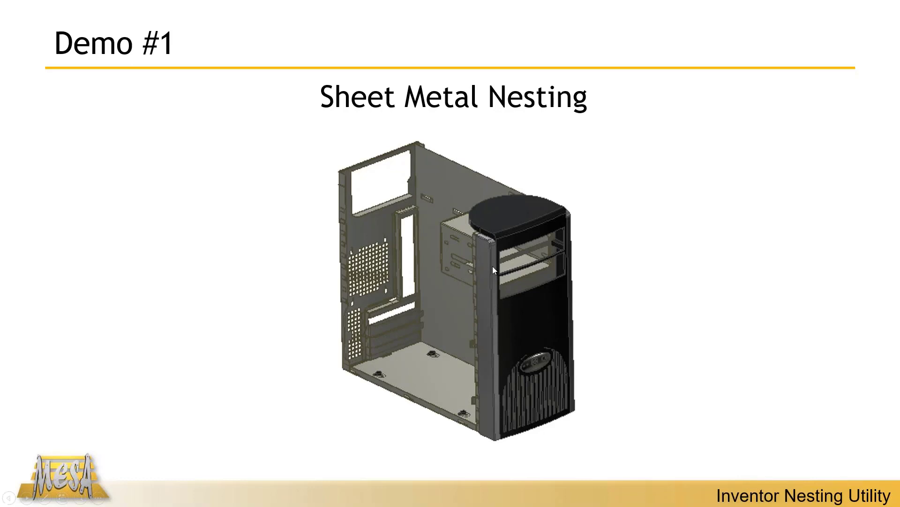
{"action": "left_click", "coordinate": [493, 266]}
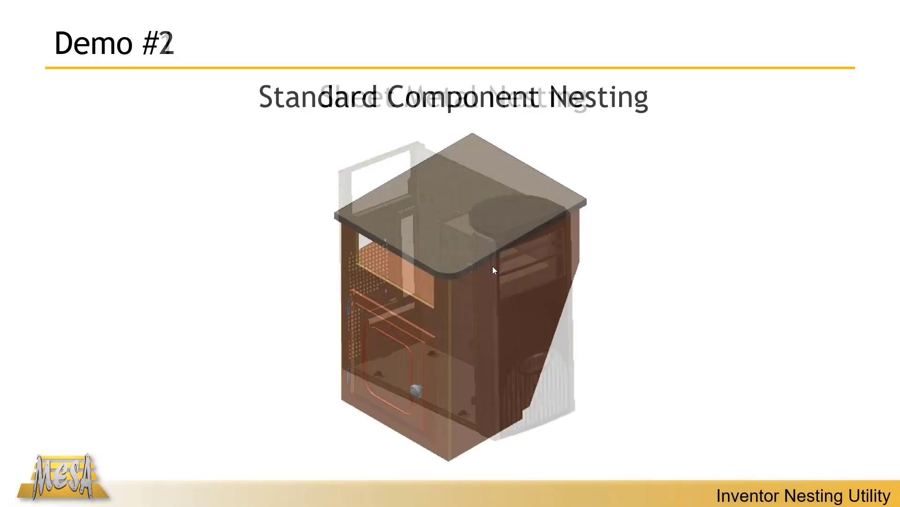
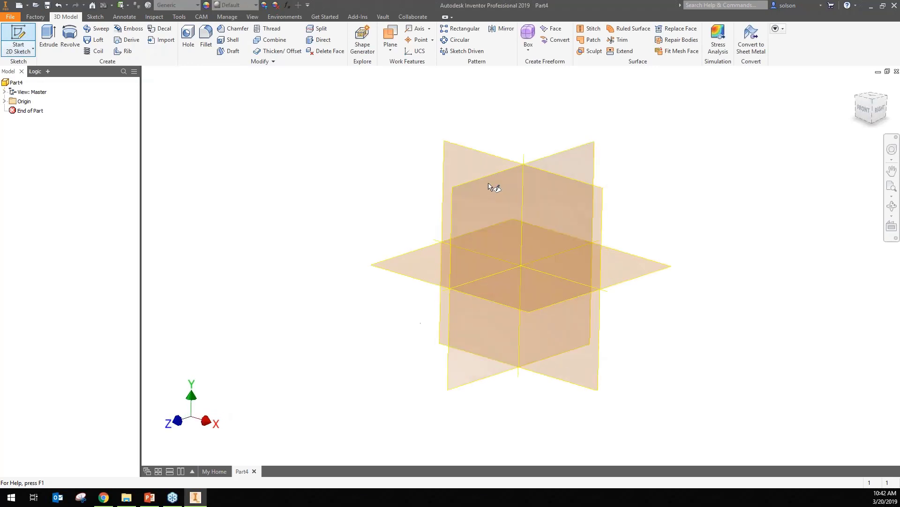
Step: Start a sketch on the XY plane and draw a 5 in horizontal line from the origin, followed by a 7 in vertical line upward
{"action": "left_click", "coordinate": [478, 147]}
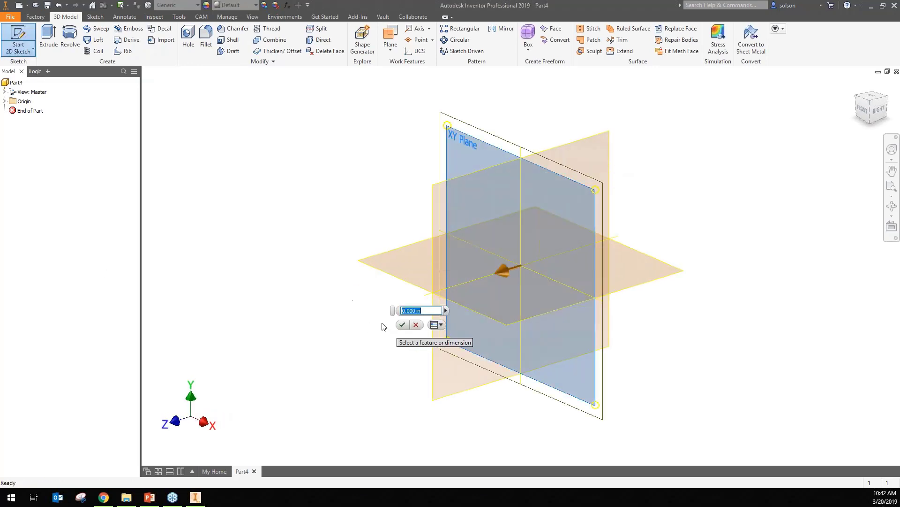
{"action": "left_click", "coordinate": [402, 325]}
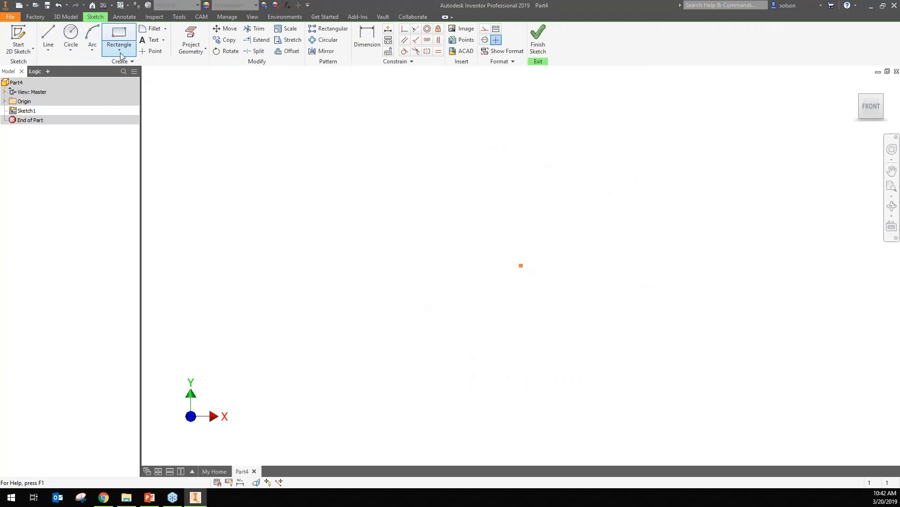
{"action": "left_click", "coordinate": [48, 37]}
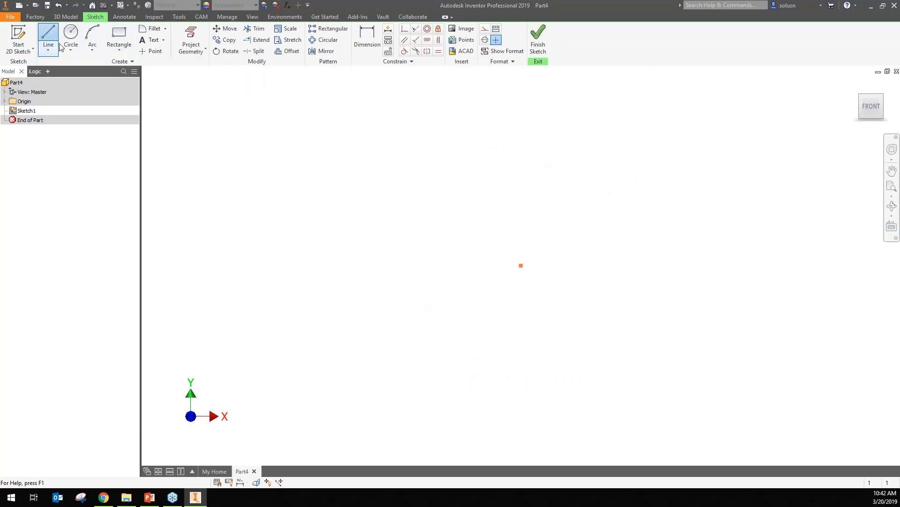
{"action": "left_click", "coordinate": [521, 265]}
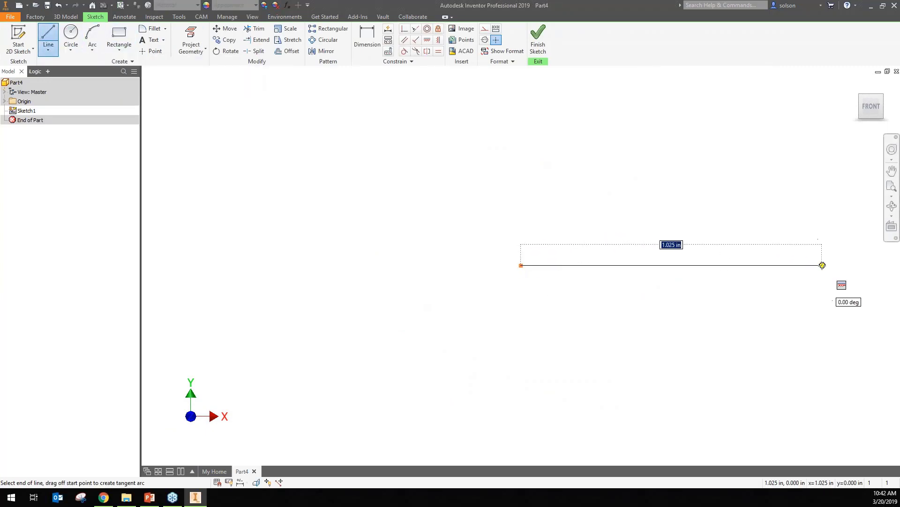
{"action": "type", "text": "5"}
{"action": "key", "text": "Return"}
{"action": "scroll", "coordinate": [756, 286], "scroll_direction": "up", "scroll_amount": 7}
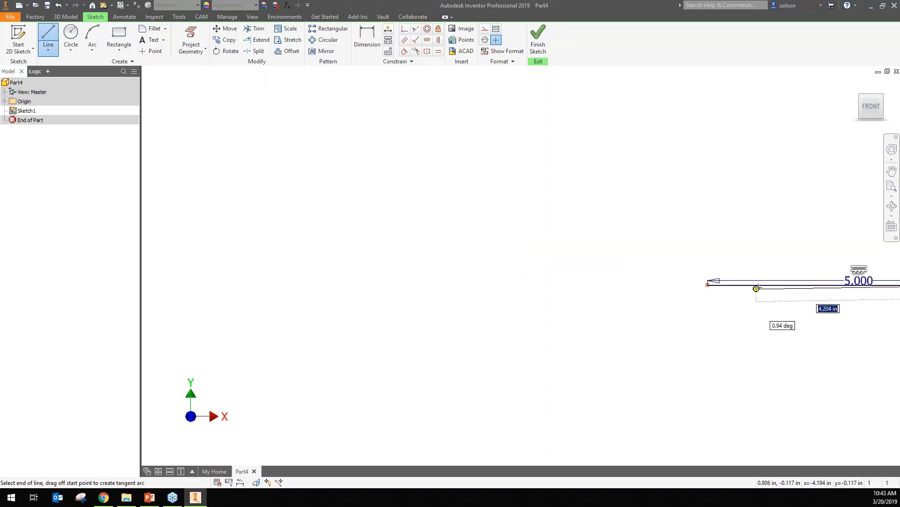
{"action": "middle_click_drag", "start_coordinate": [774, 288], "coordinate": [478, 318]}
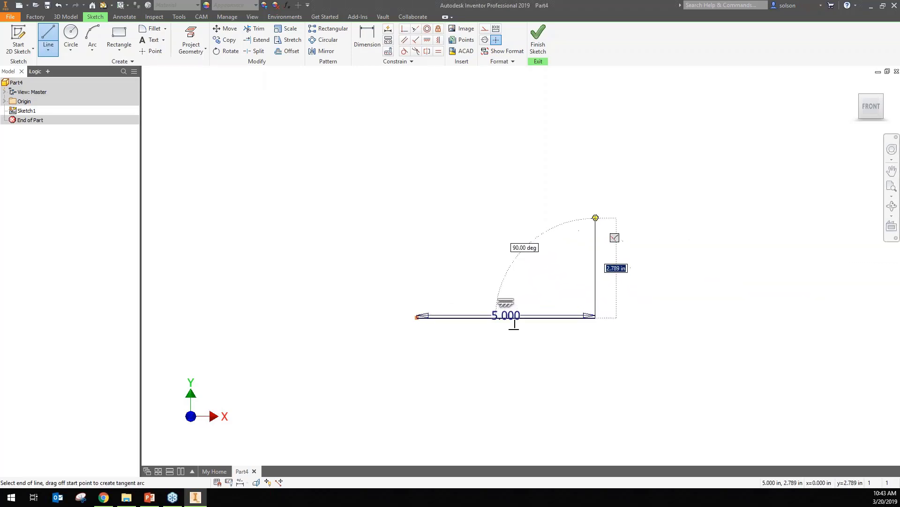
{"action": "type", "text": "7"}
{"action": "key", "text": "Return"}
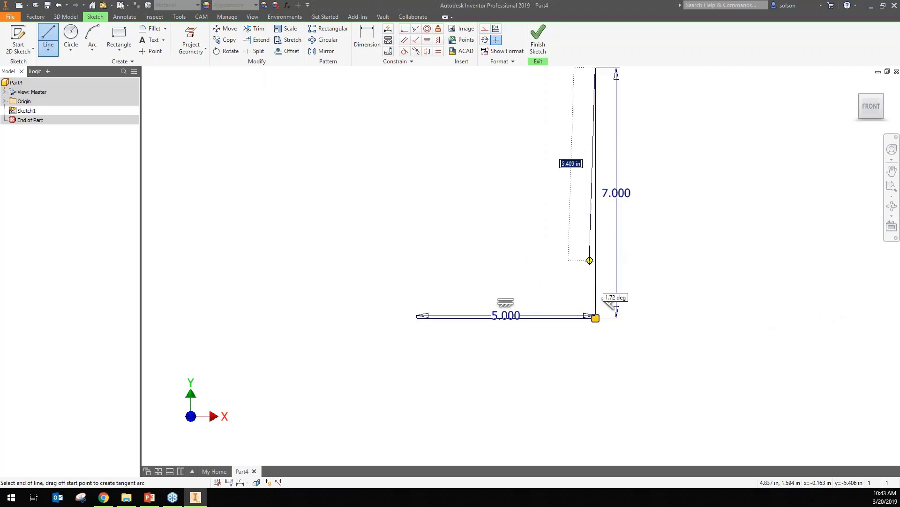
Step: Close the profile with a slanted edge, a horizontal top edge and a vertical side back to the origin, about 9.66 in high overall
{"action": "middle_click_drag", "start_coordinate": [589, 273], "coordinate": [582, 383]}
{"action": "left_click", "coordinate": [527, 82]}
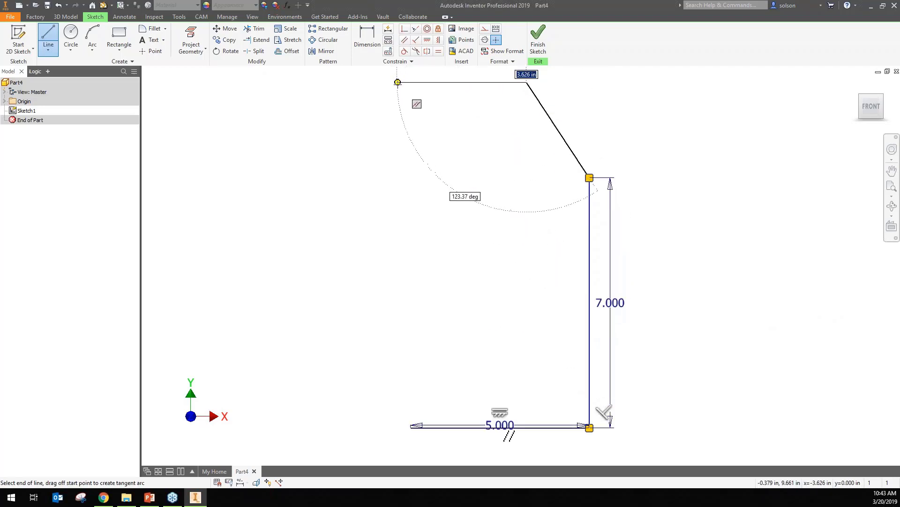
{"action": "left_click", "coordinate": [411, 82]}
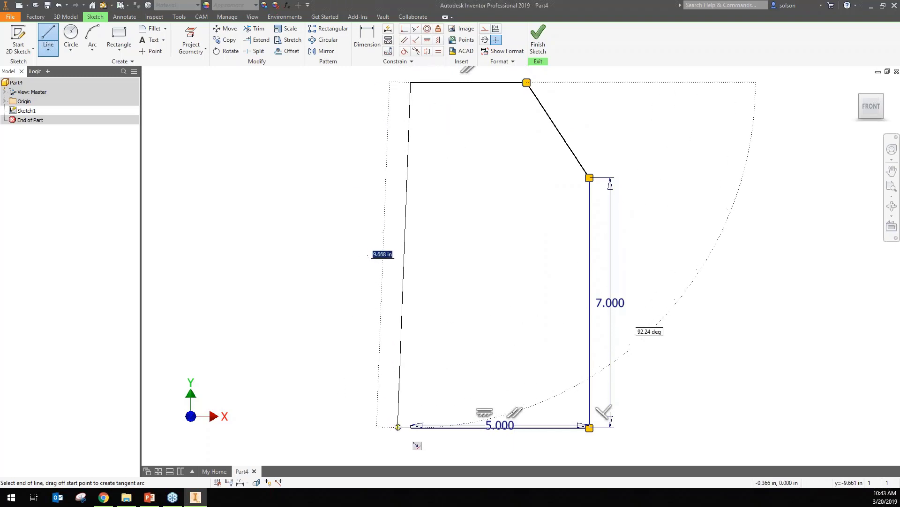
{"action": "left_click", "coordinate": [411, 427]}
{"action": "scroll", "coordinate": [469, 334], "scroll_direction": "up", "scroll_amount": 3}
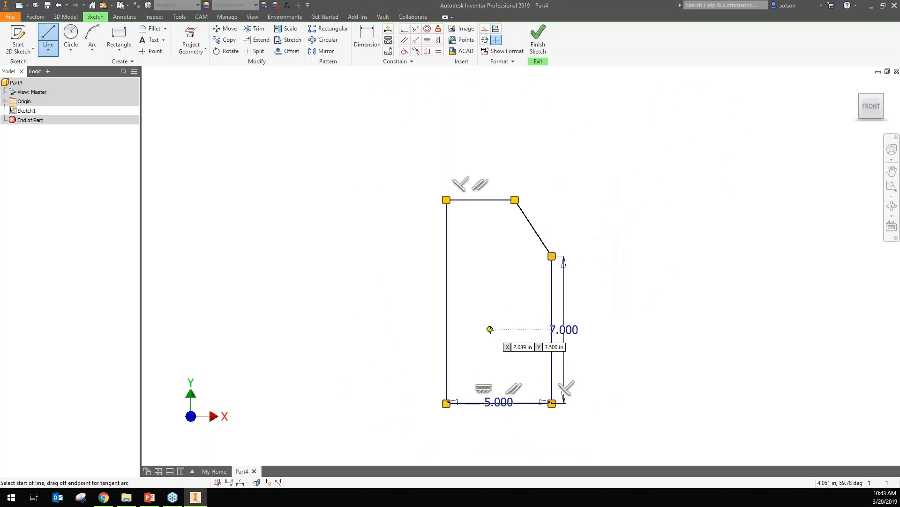
Step: Dimension the profile's tall vertical side at 10 in
{"action": "key", "text": "d"}
{"action": "left_click", "coordinate": [476, 281]}
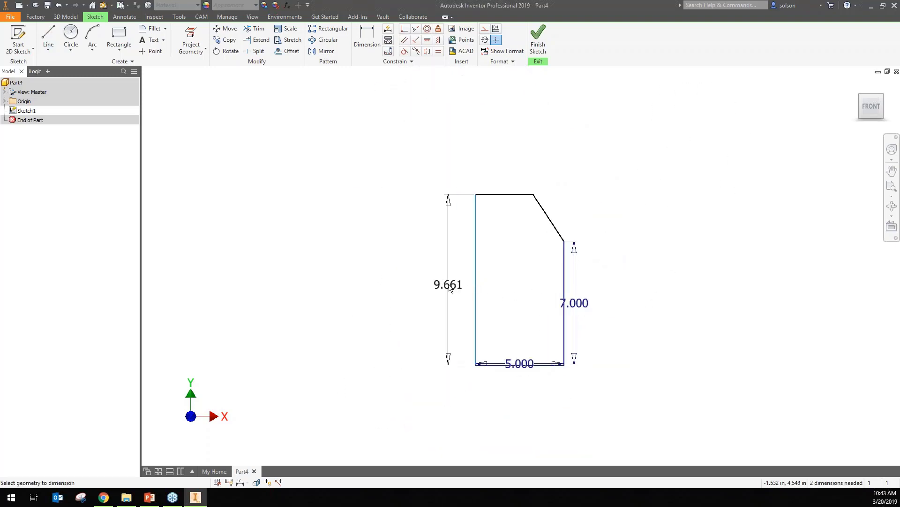
{"action": "left_click", "coordinate": [446, 289]}
{"action": "type", "text": "10"}
{"action": "key", "text": "Return"}
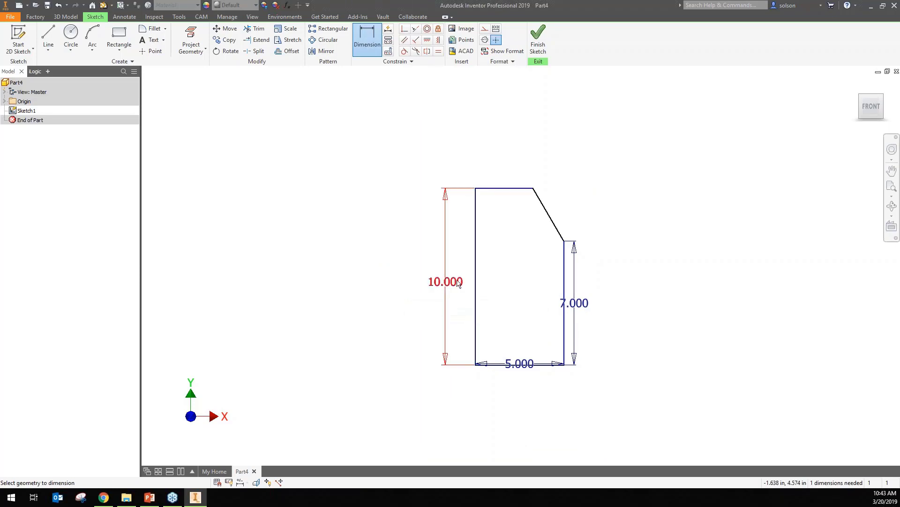
Step: Dimension the angle between the slanted edge and the shorter vertical side at 30 degrees, and finish the sketch
{"action": "left_click", "coordinate": [558, 230]}
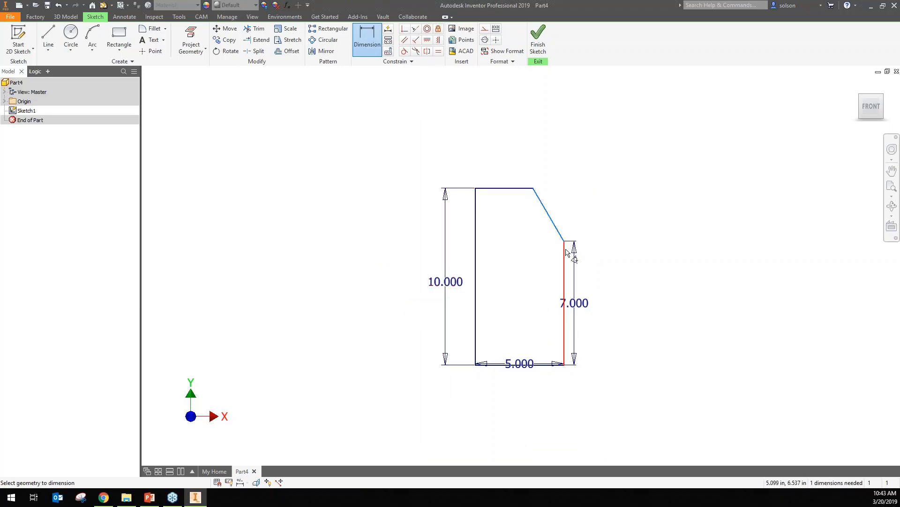
{"action": "left_click", "coordinate": [564, 256]}
{"action": "left_click", "coordinate": [535, 235]}
{"action": "type", "text": "3"}
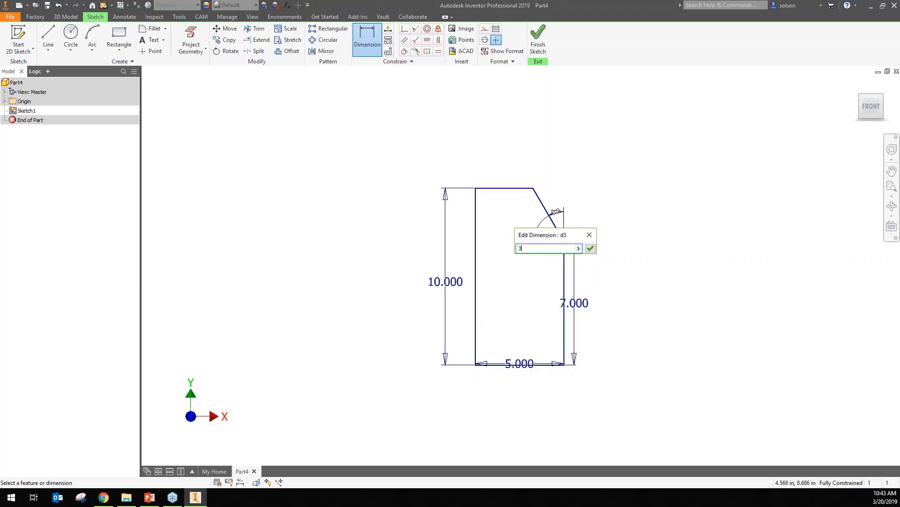
{"action": "type", "text": "0"}
{"action": "key", "text": "Return"}
{"action": "left_click", "coordinate": [538, 40]}
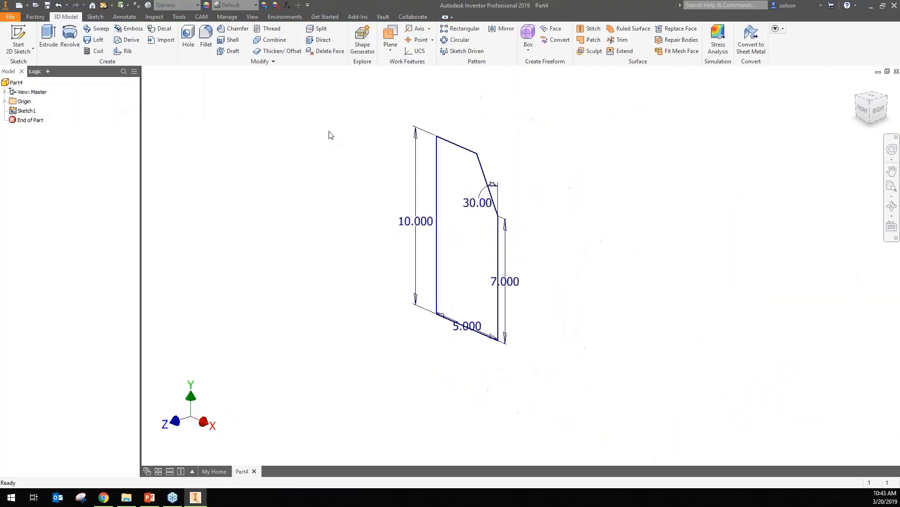
Step: Save the part in the Cabinet folder as Nest from Sketch1
{"action": "left_click", "coordinate": [47, 5]}
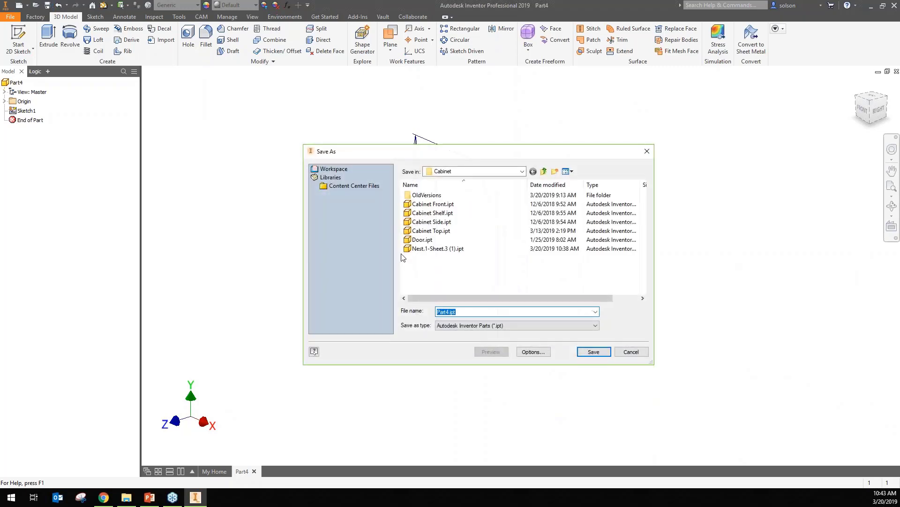
{"action": "type", "text": "S"}
{"action": "type", "text": "Nest from Ske"}
{"action": "left_click", "coordinate": [594, 352]}
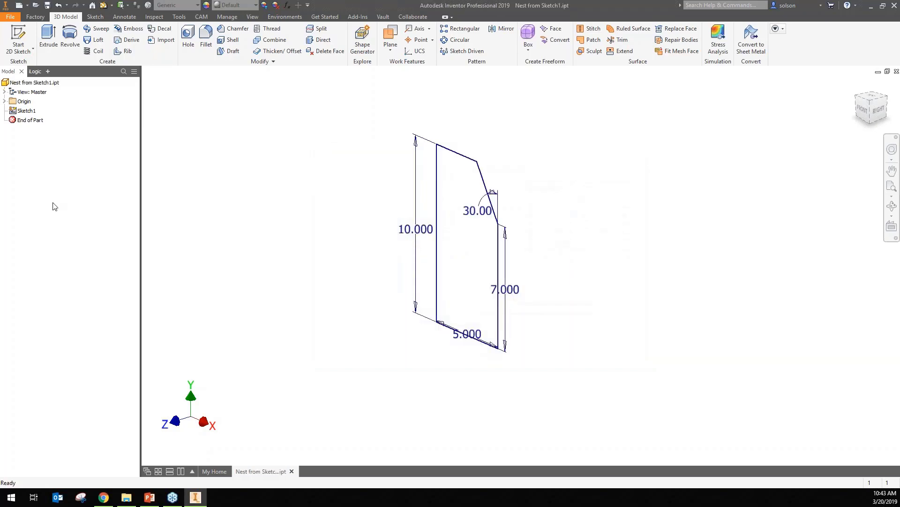
Step: Set Sketch1 to be used for nesting and open the part's parameters
{"action": "right_click", "coordinate": [30, 111]}
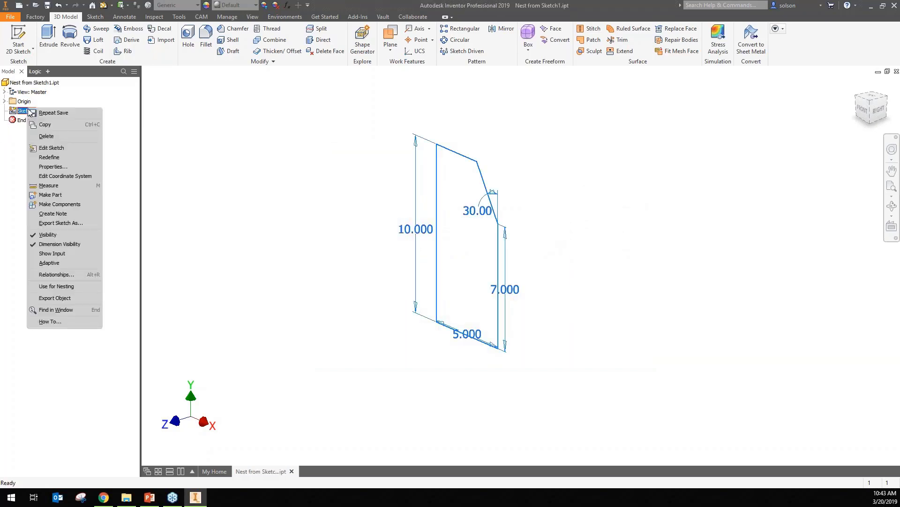
{"action": "left_click", "coordinate": [77, 287]}
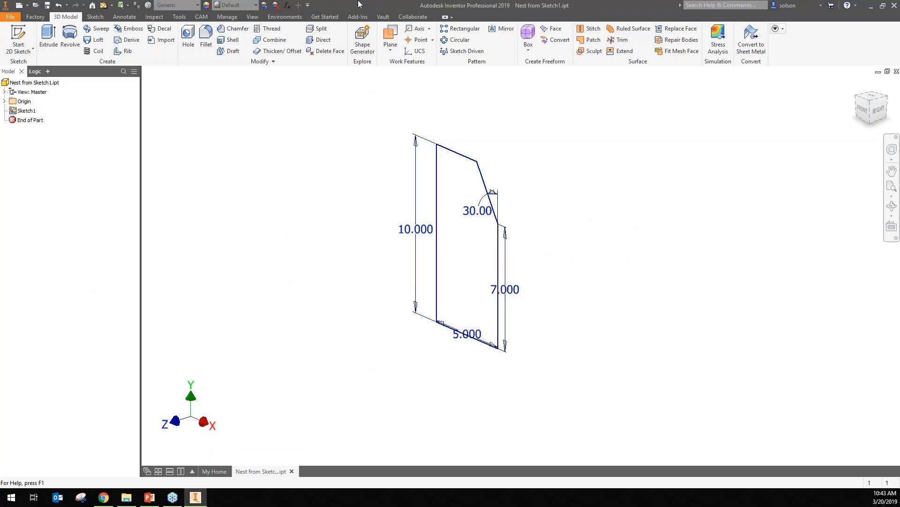
{"action": "left_click", "coordinate": [287, 5]}
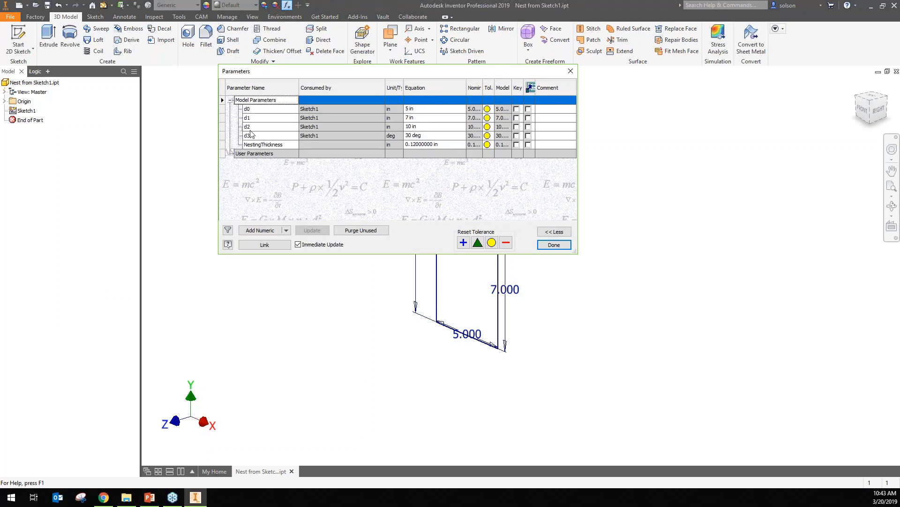
Step: Set the NestingThickness parameter to 0.25 in and close the part's parameters
{"action": "left_click", "coordinate": [449, 144]}
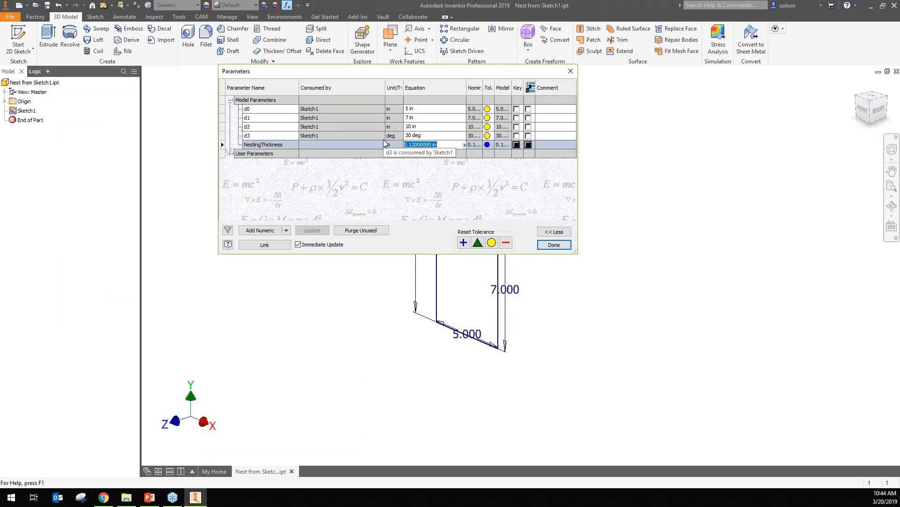
{"action": "type", "text": "0.25"}
{"action": "key", "text": "Return"}
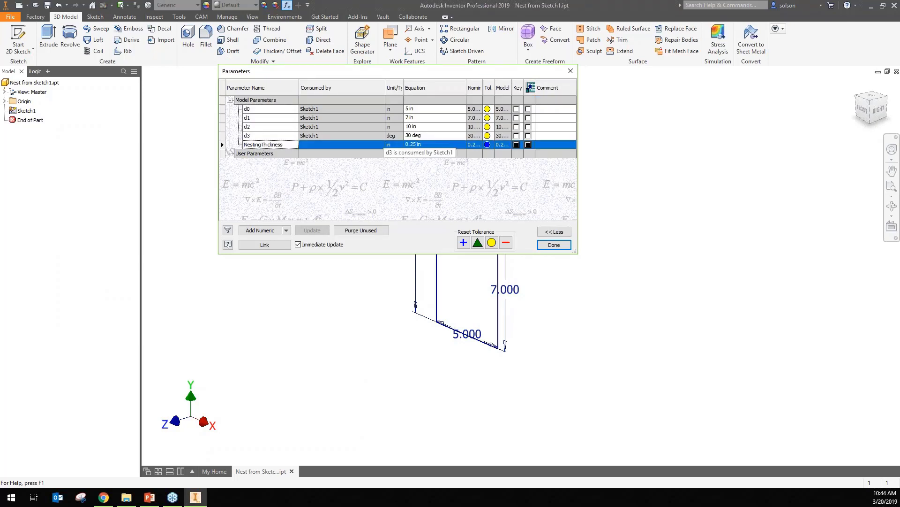
{"action": "left_click", "coordinate": [554, 244]}
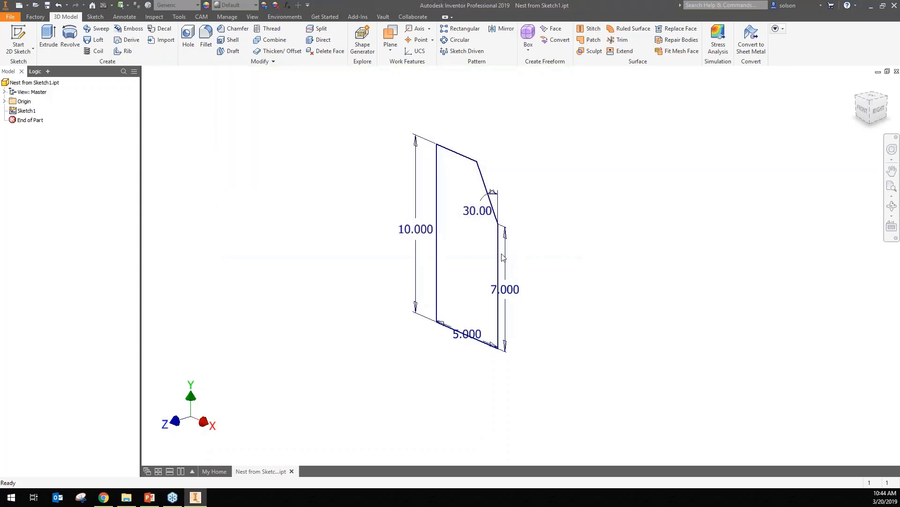
Step: Save a copy of the part in the Cabinet folder as Nest from Sketch2 and open that copy
{"action": "left_click", "coordinate": [11, 17]}
{"action": "mouse_move", "coordinate": [37, 115]}
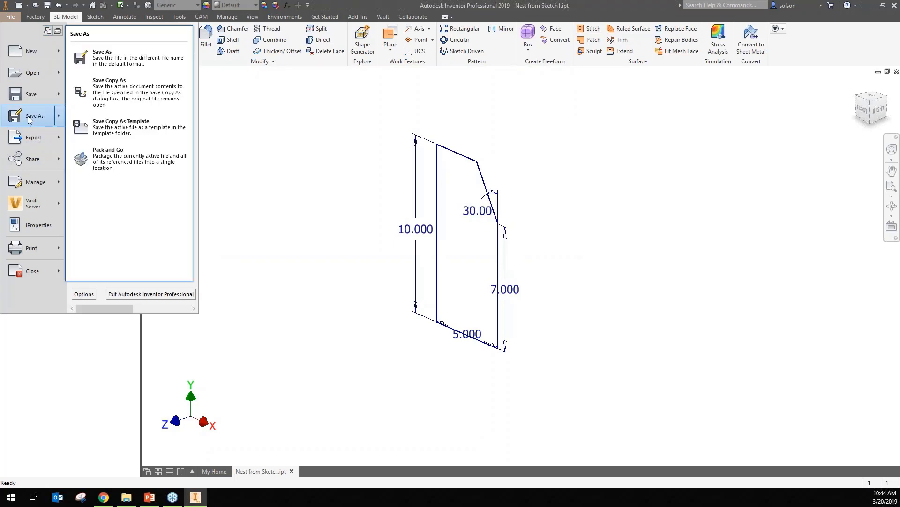
{"action": "left_click", "coordinate": [148, 91]}
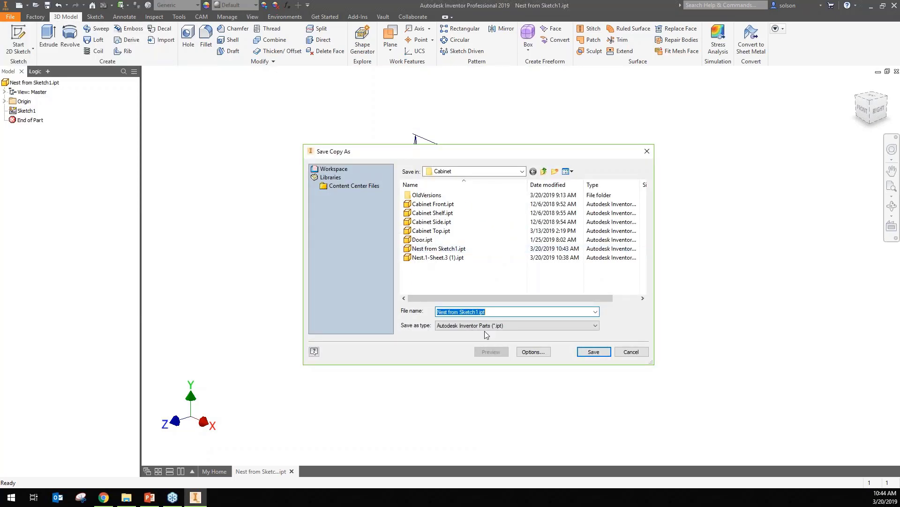
{"action": "left_click", "coordinate": [479, 311]}
{"action": "type", "text": "2"}
{"action": "left_click", "coordinate": [586, 353]}
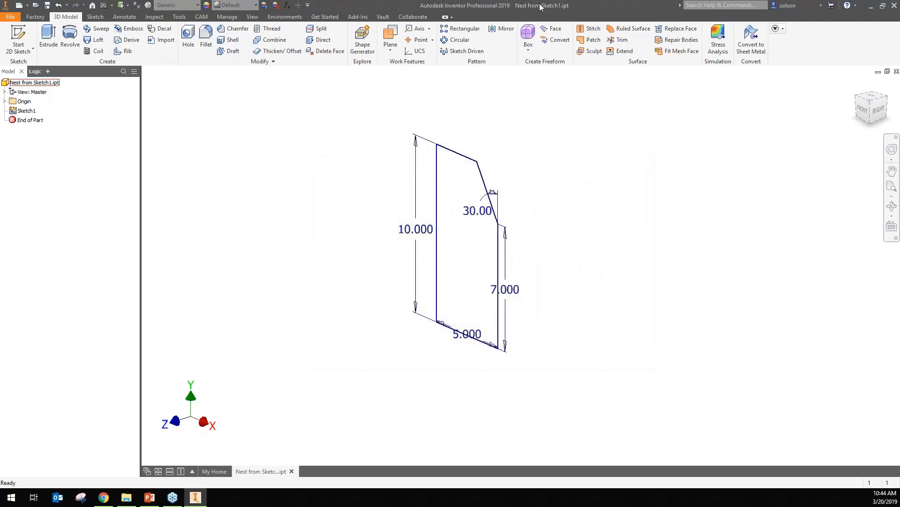
{"action": "left_click", "coordinate": [35, 4]}
{"action": "double_click", "coordinate": [437, 249]}
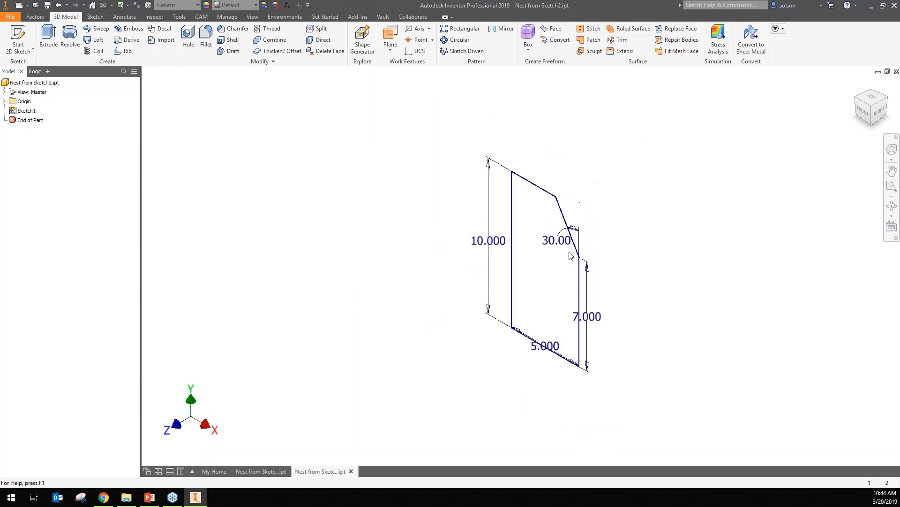
Step: Set the profile's base width to 7 in and the slanted edge's angle to 60 degrees
{"action": "double_click", "coordinate": [508, 332]}
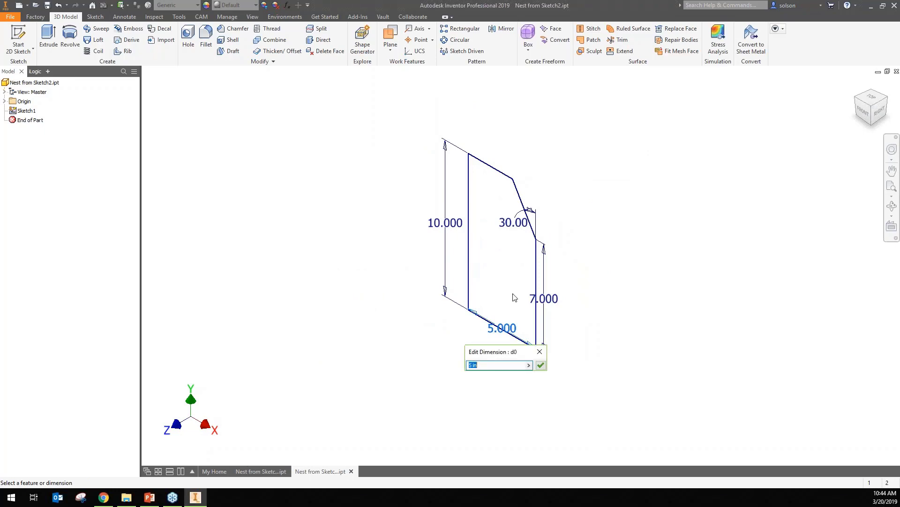
{"action": "type", "text": "7"}
{"action": "key", "text": "Return"}
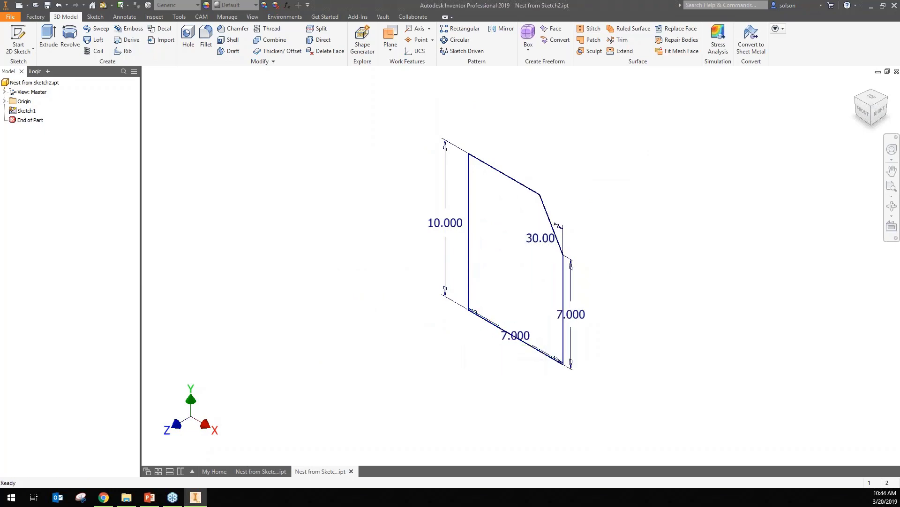
{"action": "double_click", "coordinate": [546, 241]}
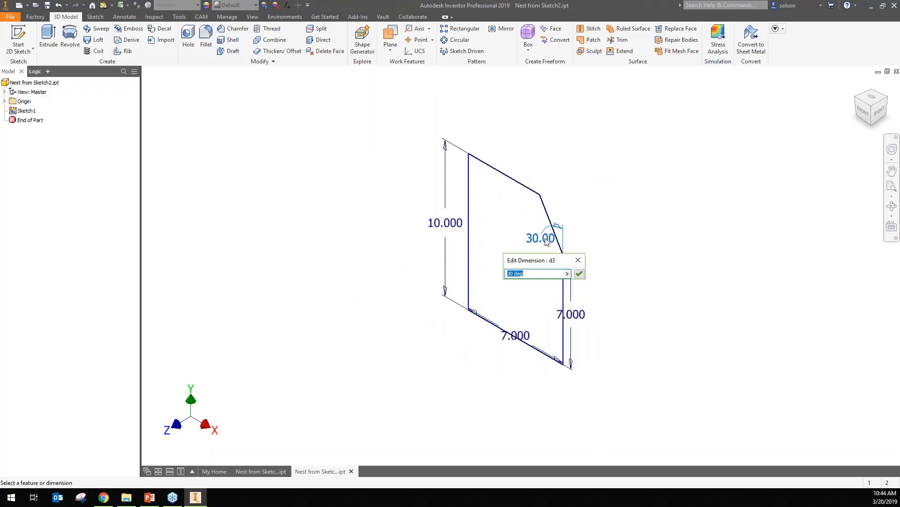
{"action": "type", "text": "60"}
{"action": "key", "text": "Return"}
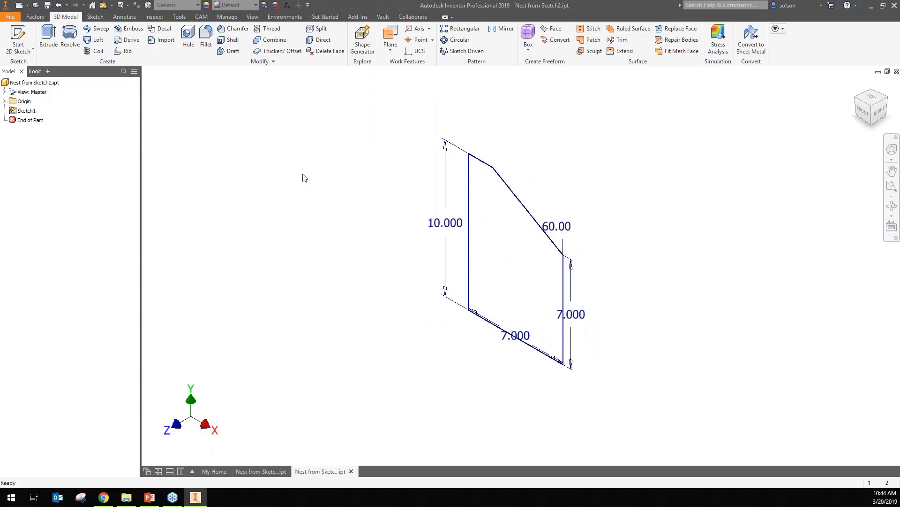
Step: Check Sketch1 and the copied part's parameters, including its NestingThickness
{"action": "right_click", "coordinate": [33, 111]}
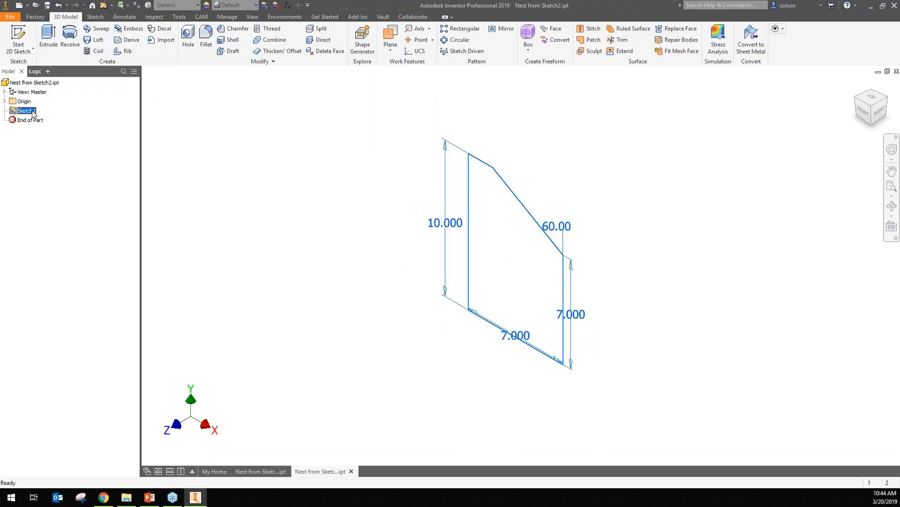
{"action": "left_click", "coordinate": [230, 245]}
{"action": "left_click", "coordinate": [286, 5]}
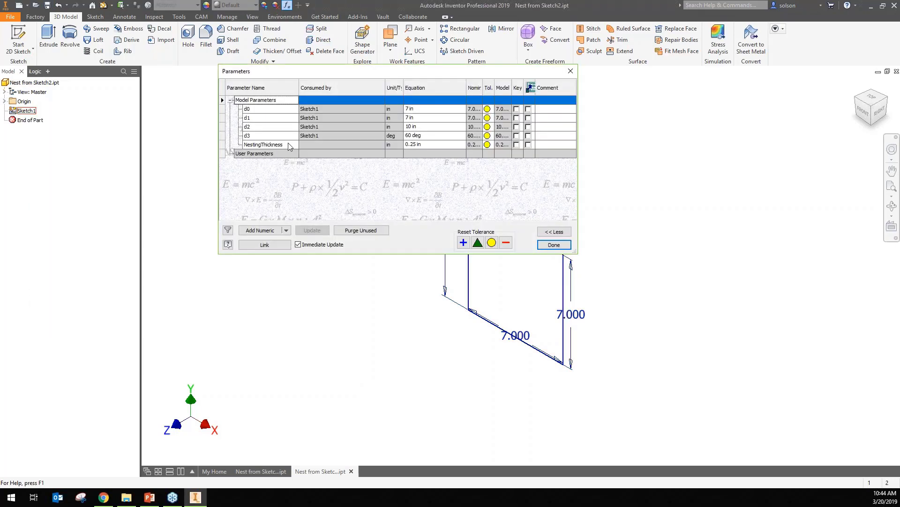
{"action": "left_click", "coordinate": [554, 244]}
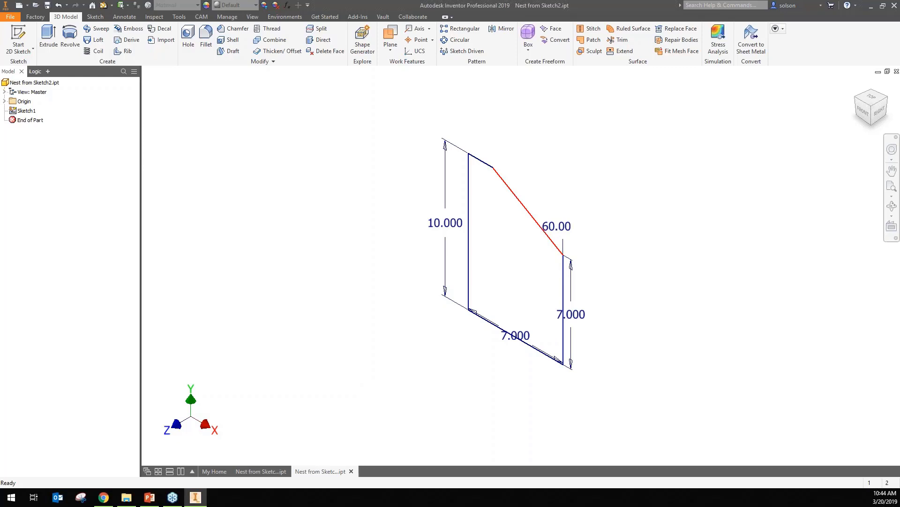
{"action": "left_click", "coordinate": [286, 5]}
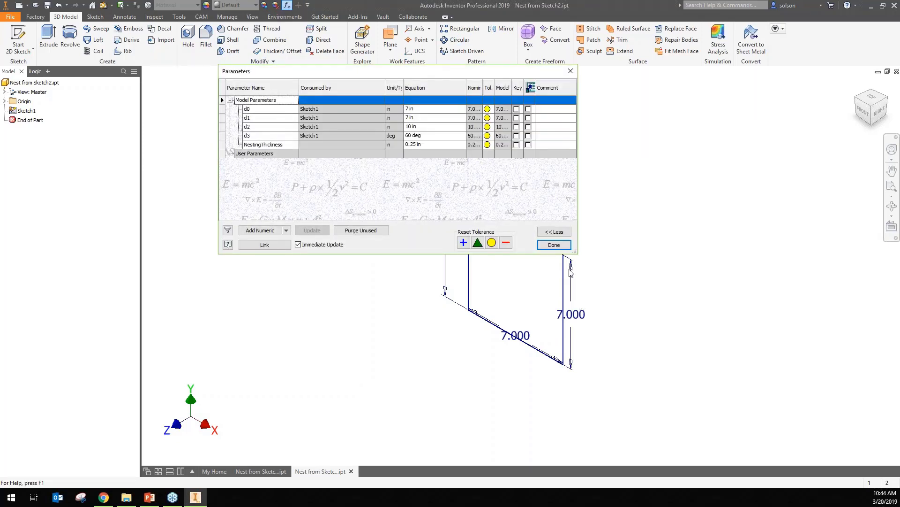
{"action": "left_click", "coordinate": [554, 244]}
Step: Create a new nesting document from the Standard.inest template, accepting the style library definitions
{"action": "left_click", "coordinate": [19, 5]}
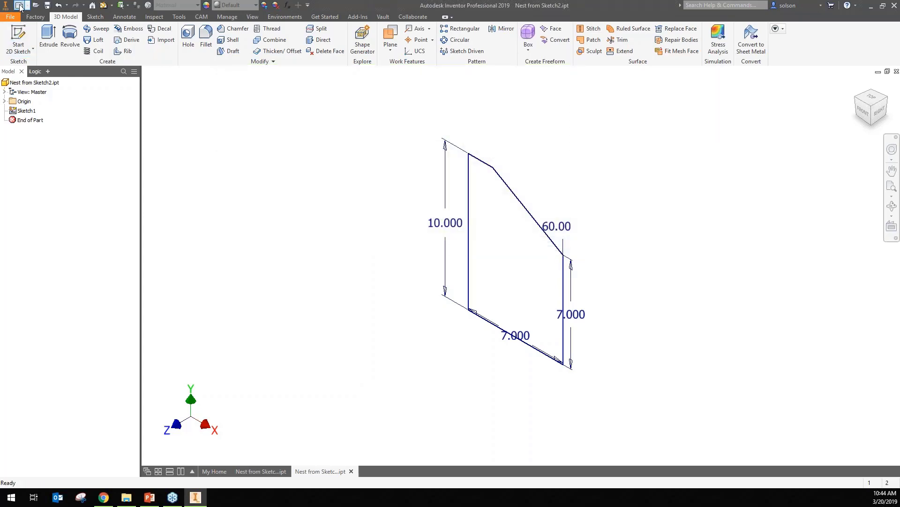
{"action": "double_click", "coordinate": [462, 281]}
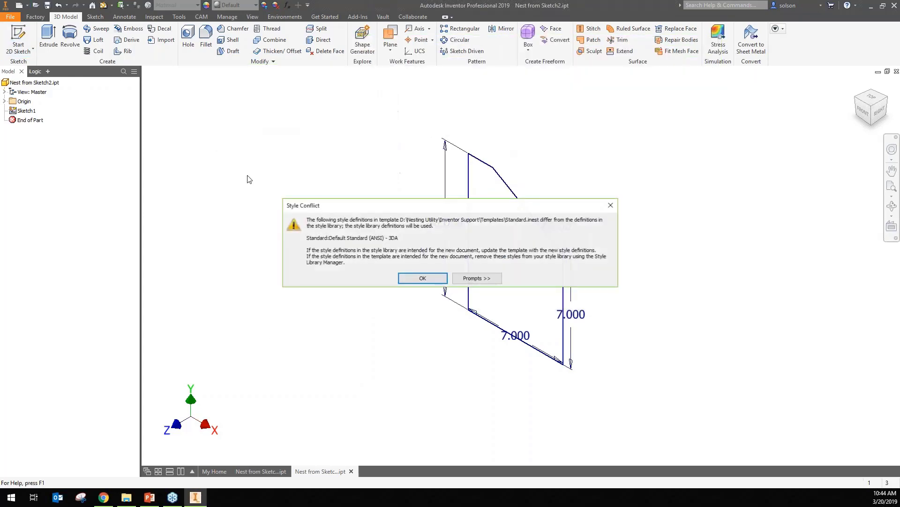
{"action": "left_click", "coordinate": [421, 279]}
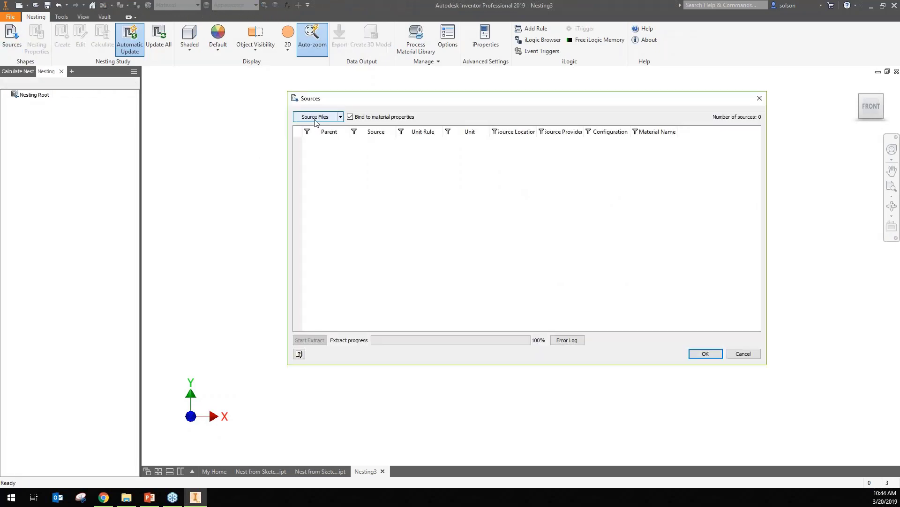
Step: Add Nest from Sketch1 and Nest from Sketch2 as nesting sources, automatically creating and mapping the missing Generic 0.25in material and packaging
{"action": "left_click", "coordinate": [316, 118]}
{"action": "left_click", "coordinate": [409, 255]}
{"action": "left_click", "coordinate": [411, 265], "text": "shift"}
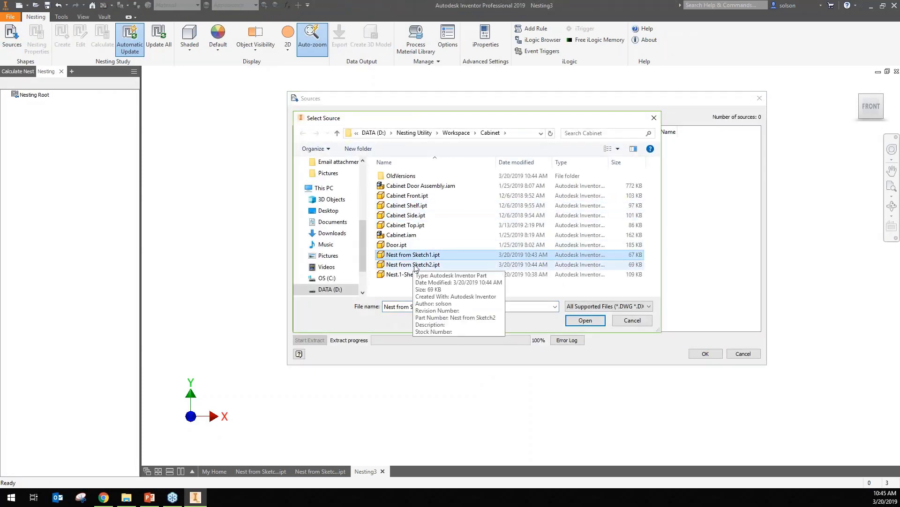
{"action": "left_click", "coordinate": [592, 321]}
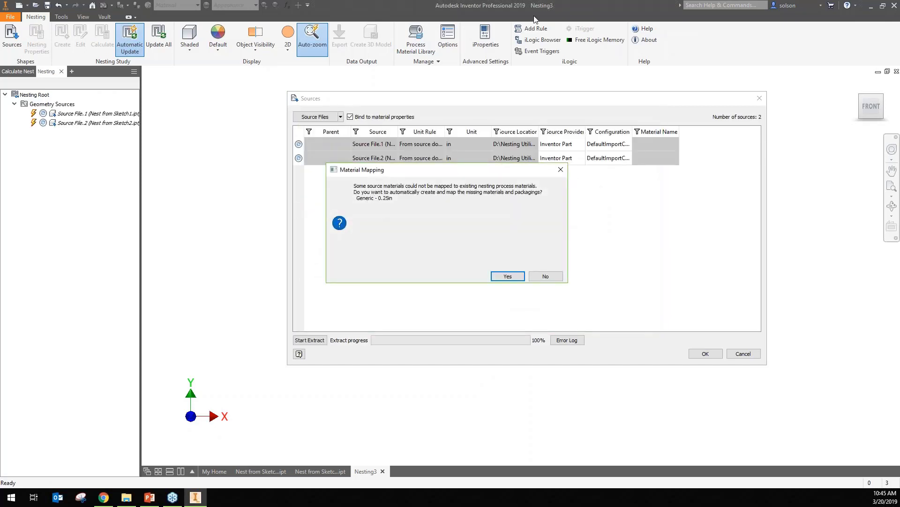
{"action": "left_click", "coordinate": [509, 275]}
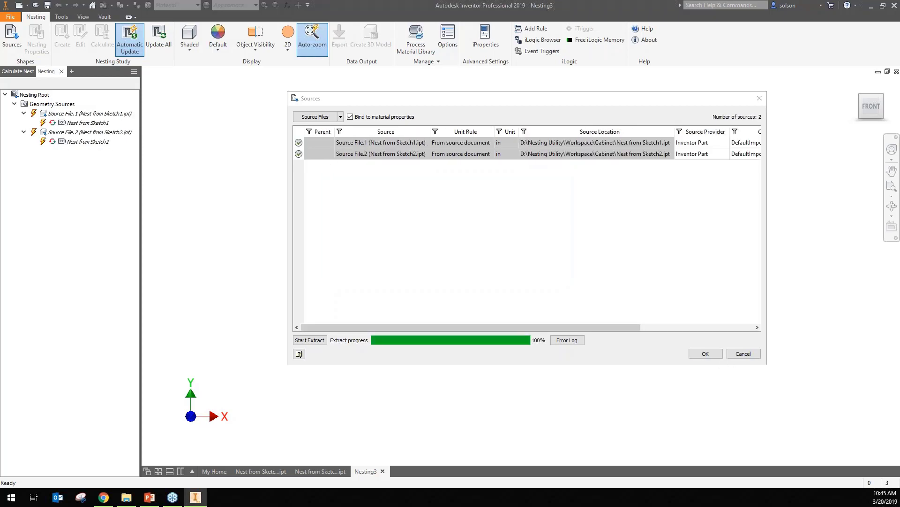
{"action": "left_click", "coordinate": [705, 353]}
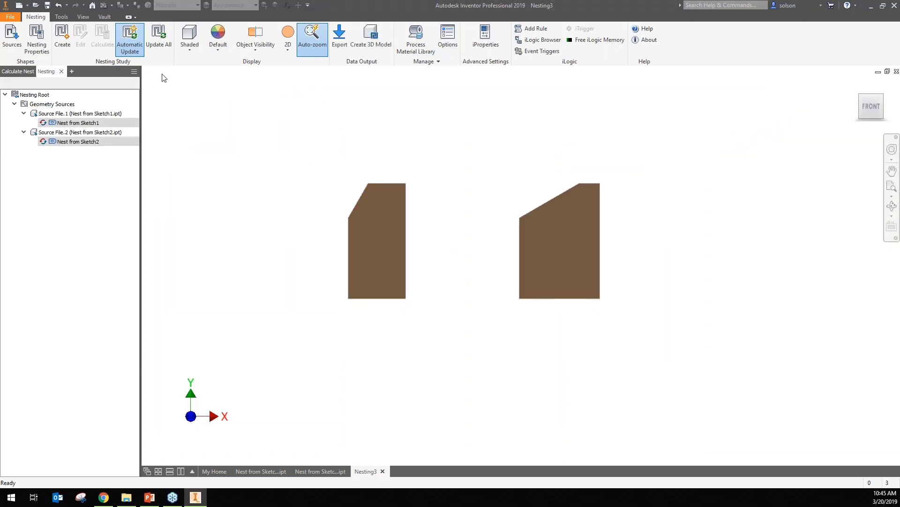
Step: Create and calculate a nesting study of both sketch shapes using Packaging.2
{"action": "left_click", "coordinate": [63, 35]}
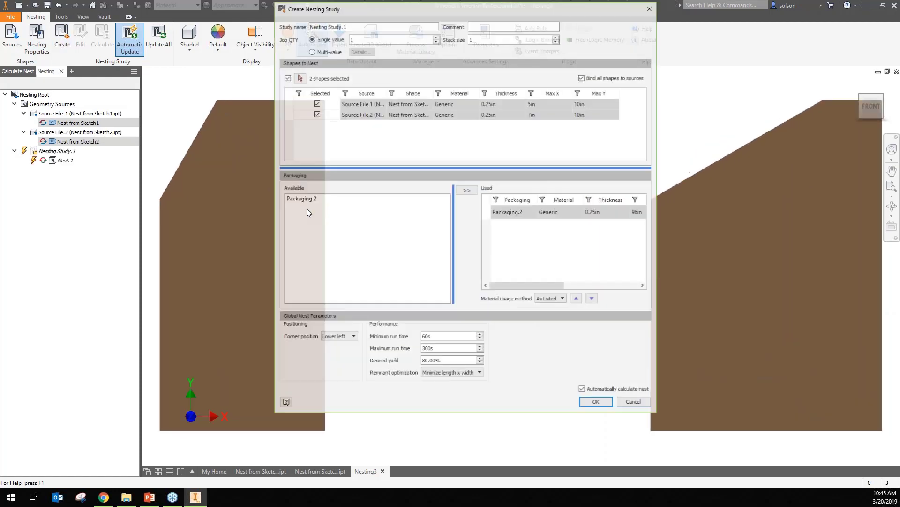
{"action": "left_click", "coordinate": [581, 401]}
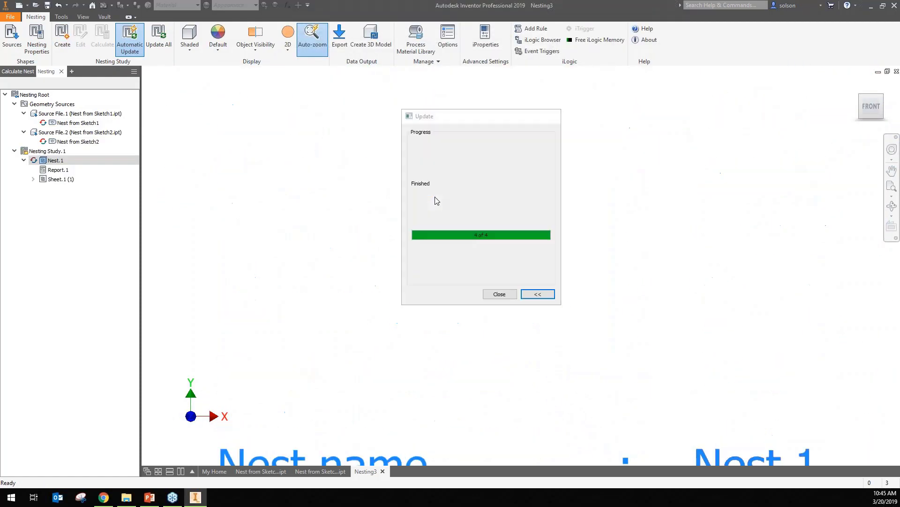
{"action": "scroll", "coordinate": [478, 362], "scroll_direction": "down", "scroll_amount": 3}
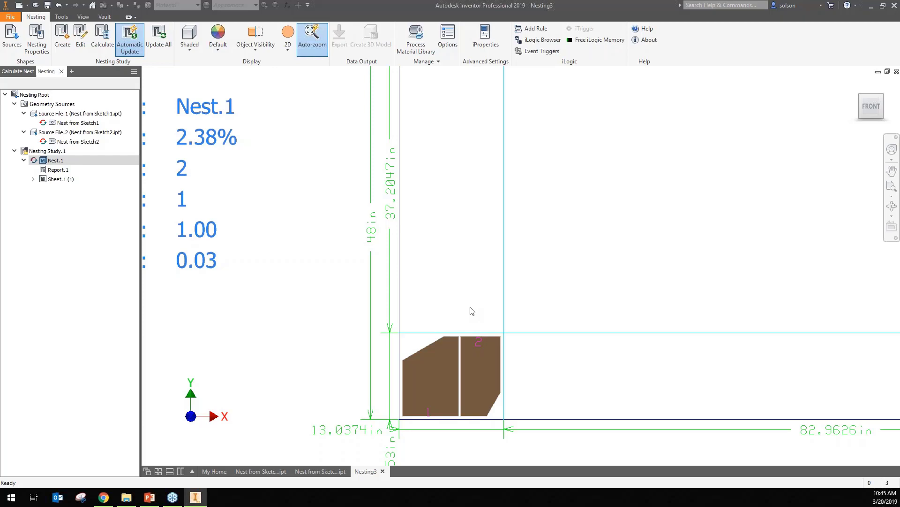
{"action": "scroll", "coordinate": [497, 315], "scroll_direction": "down", "scroll_amount": 3}
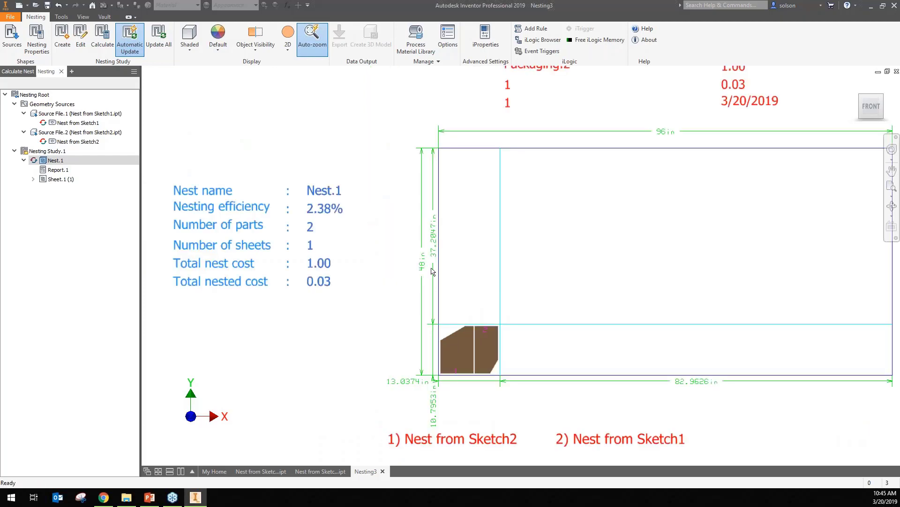
{"action": "scroll", "coordinate": [540, 244], "scroll_direction": "down", "scroll_amount": 2}
{"action": "middle_click_drag", "start_coordinate": [540, 244], "coordinate": [528, 306]}
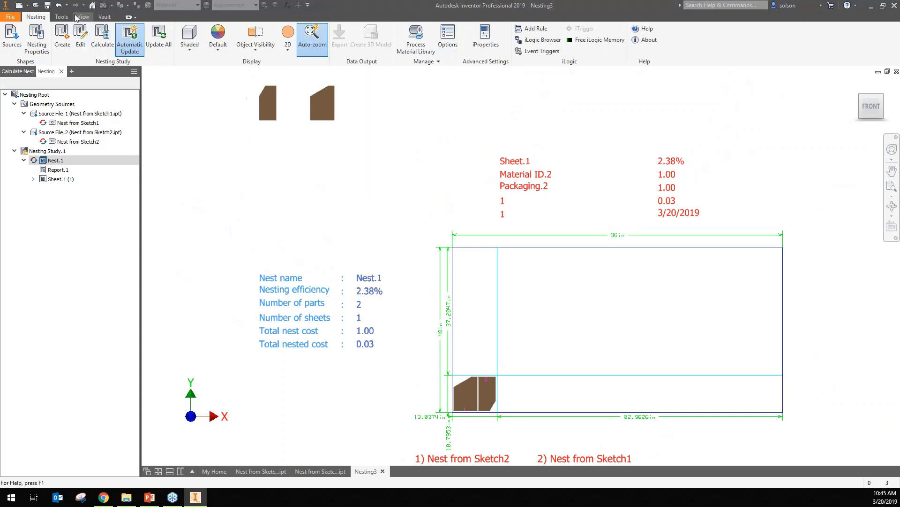
Step: Set Nest.1's quantities to 2 for Nest from Sketch2 and 4 for Nest from Sketch1, and recalculate the nest
{"action": "left_click", "coordinate": [37, 38]}
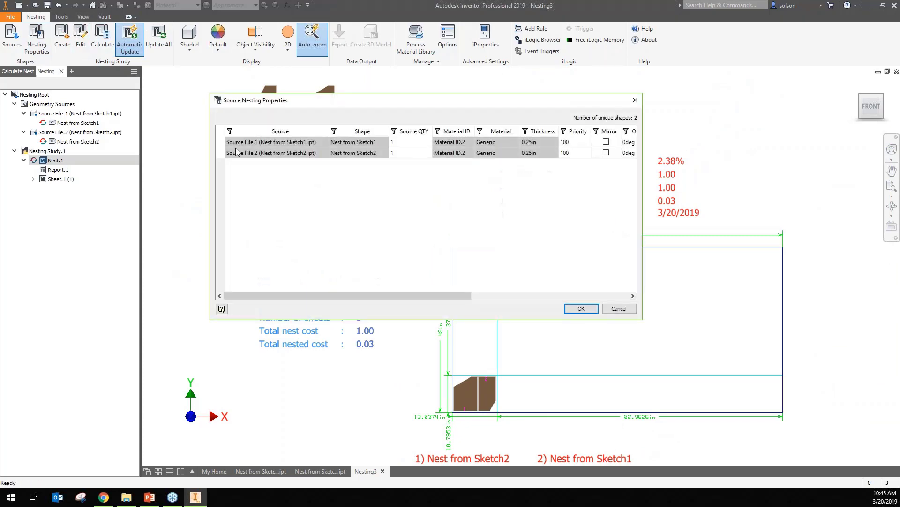
{"action": "left_click", "coordinate": [619, 308]}
{"action": "left_click", "coordinate": [56, 162]}
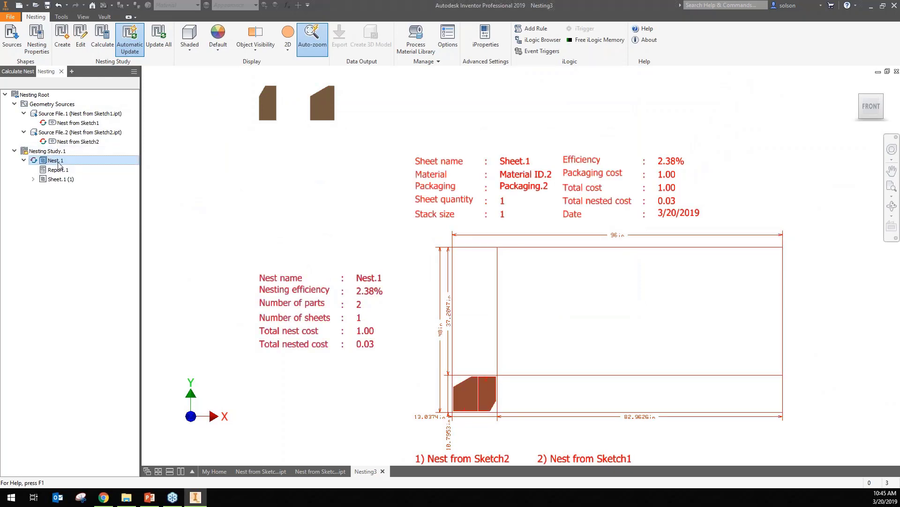
{"action": "right_click", "coordinate": [59, 165]}
{"action": "left_click", "coordinate": [97, 168]}
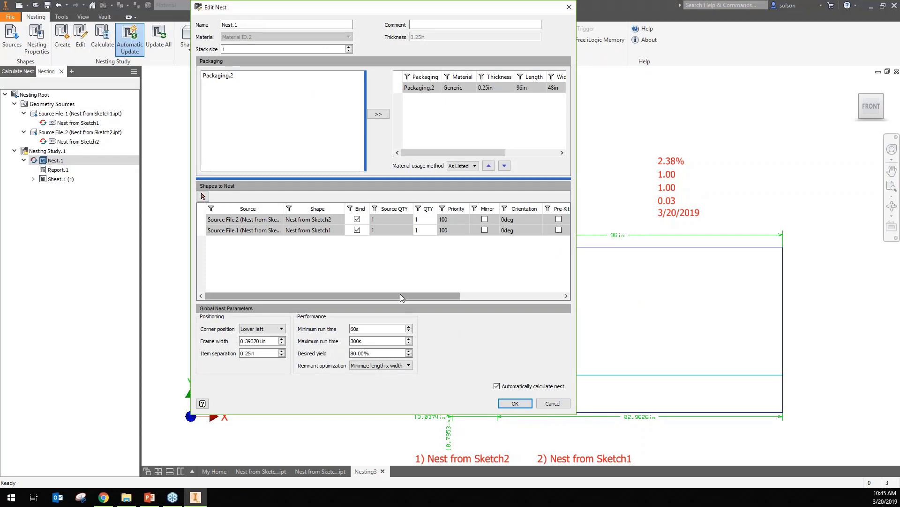
{"action": "left_click", "coordinate": [422, 219]}
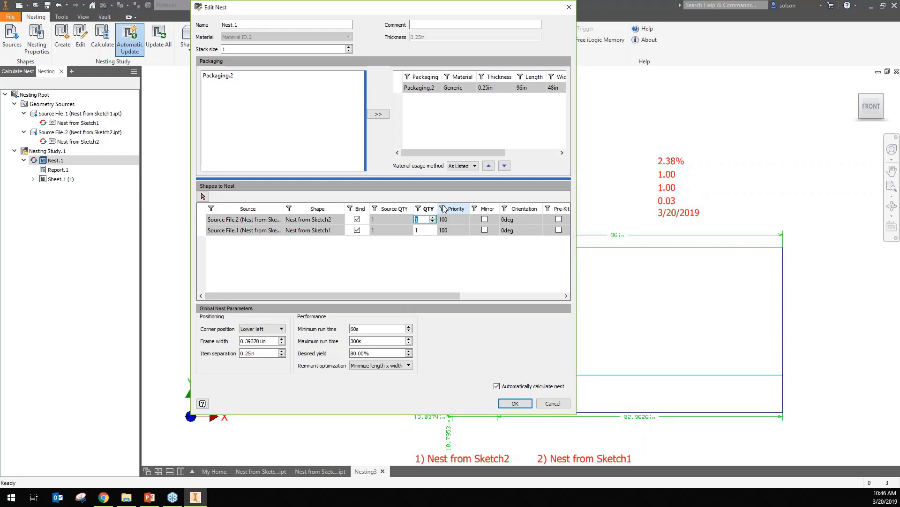
{"action": "left_click", "coordinate": [424, 230]}
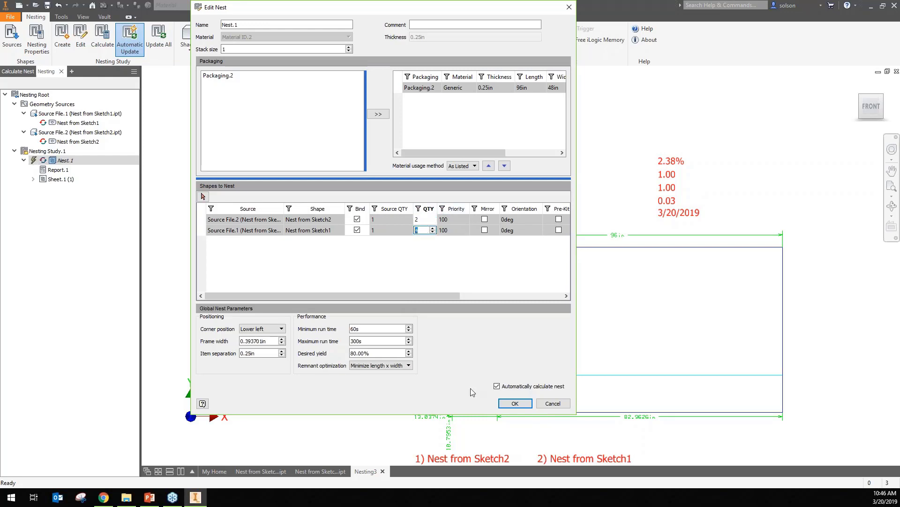
{"action": "left_click", "coordinate": [515, 402]}
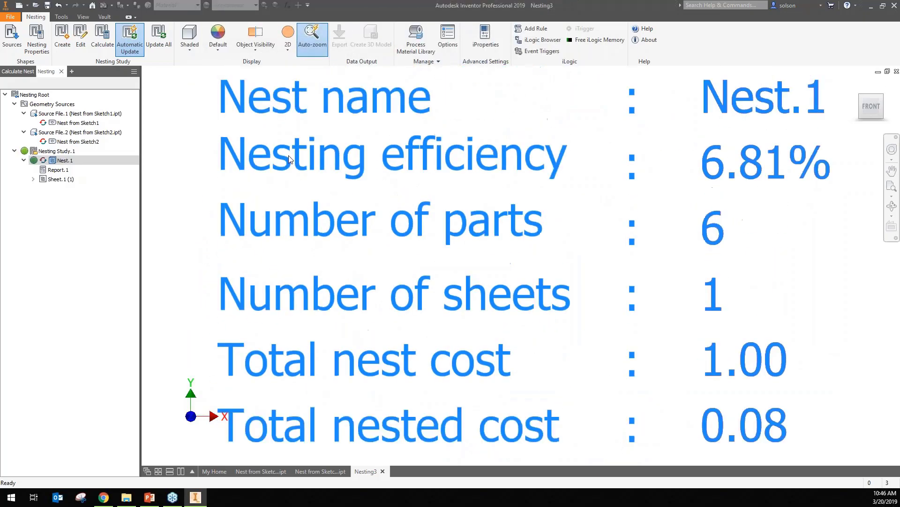
Step: Review the shape quantities in Nest.1's properties and look over the whole nested sheet
{"action": "scroll", "coordinate": [515, 409], "scroll_direction": "up", "scroll_amount": 3}
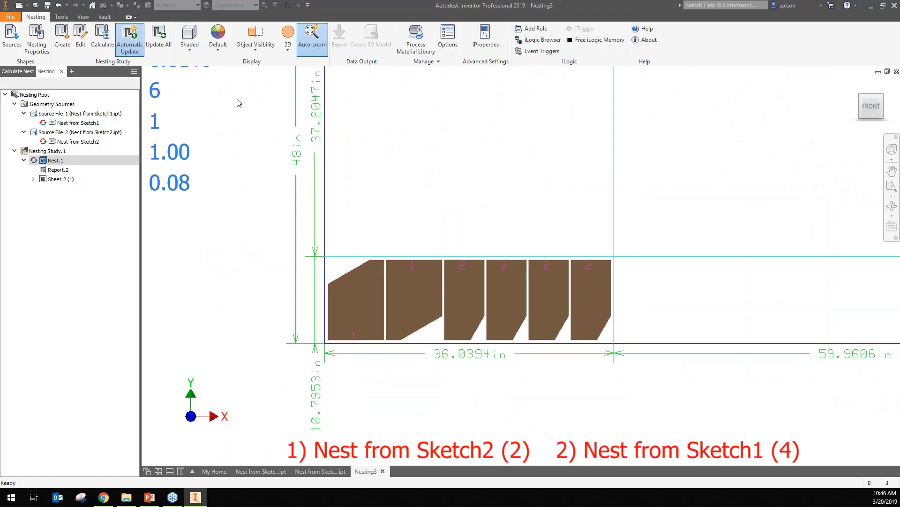
{"action": "right_click", "coordinate": [55, 163]}
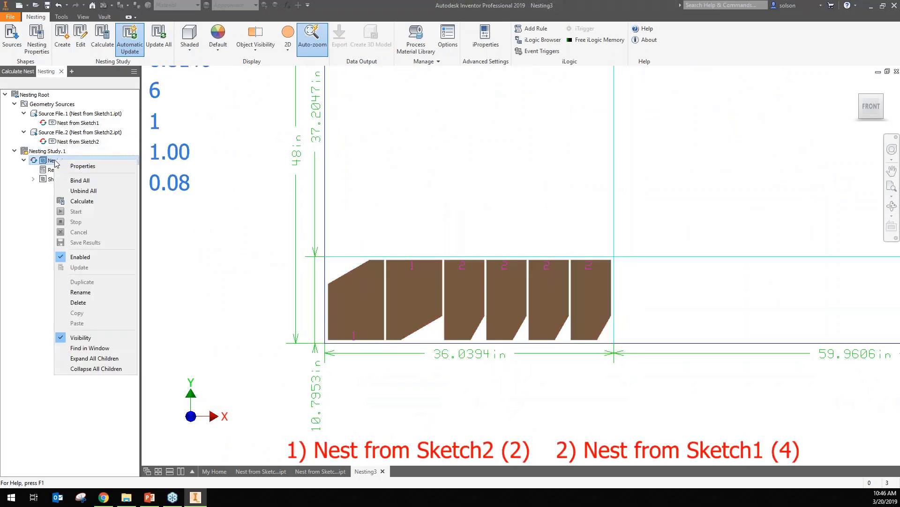
{"action": "left_click", "coordinate": [84, 169]}
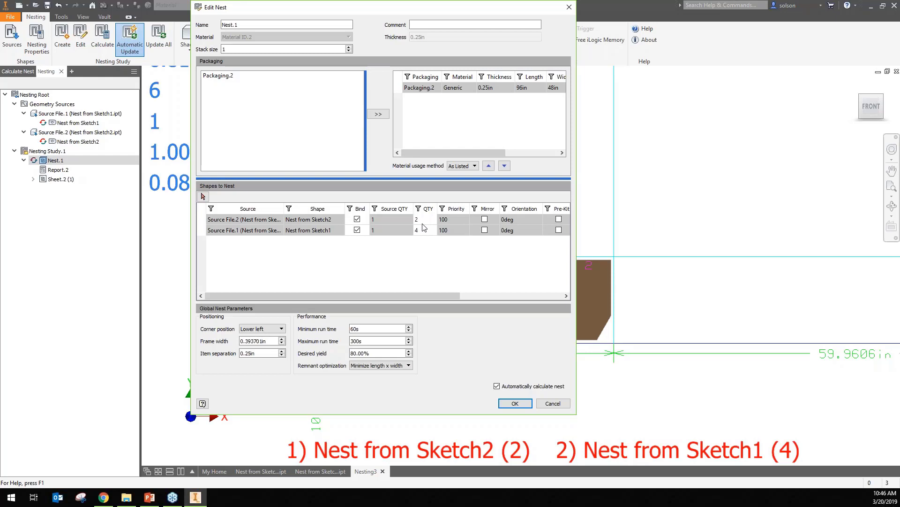
{"action": "left_click", "coordinate": [516, 403]}
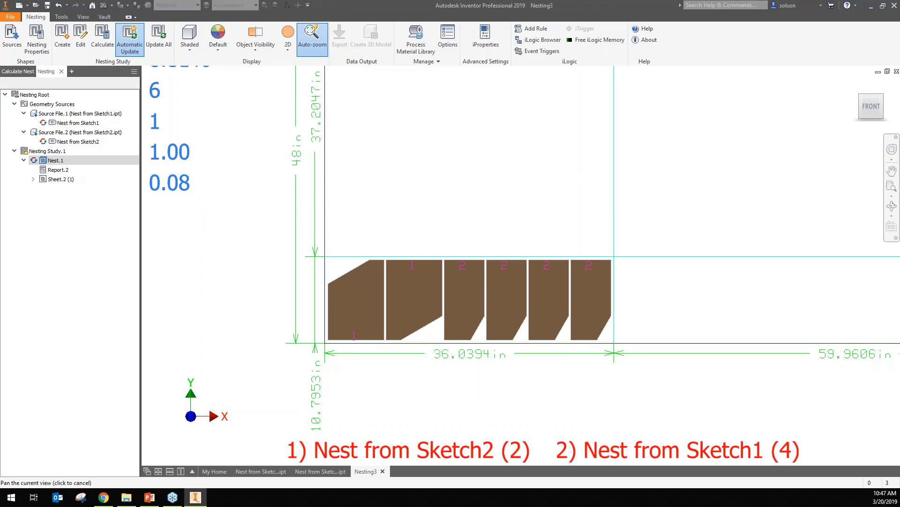
{"action": "scroll", "coordinate": [294, 230], "scroll_direction": "down", "scroll_amount": 3}
{"action": "middle_click_drag", "start_coordinate": [367, 199], "coordinate": [346, 275]}
{"action": "scroll", "coordinate": [385, 228], "scroll_direction": "down", "scroll_amount": 3}
{"action": "scroll", "coordinate": [346, 275], "scroll_direction": "down", "scroll_amount": 3}
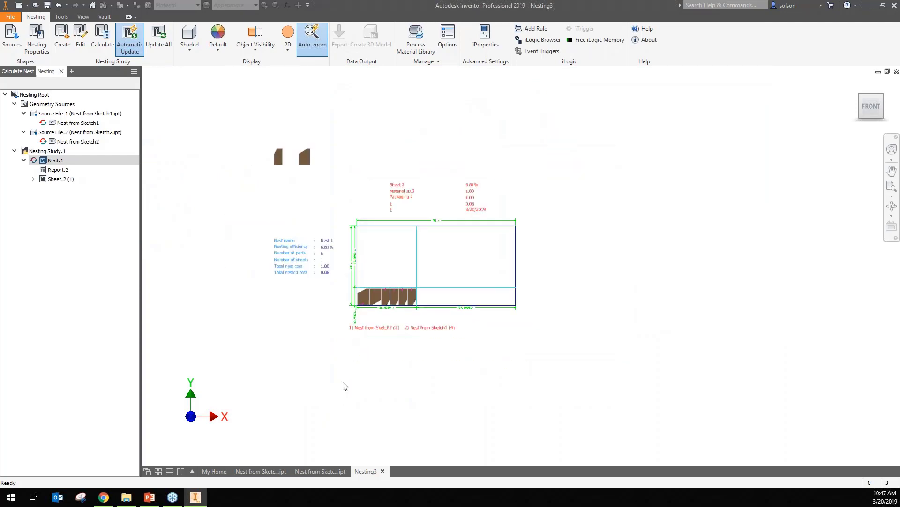
Step: Switch to the Nest from Sketch1 part and set the sketch's overall height to 15 in
{"action": "mouse_move", "coordinate": [274, 468]}
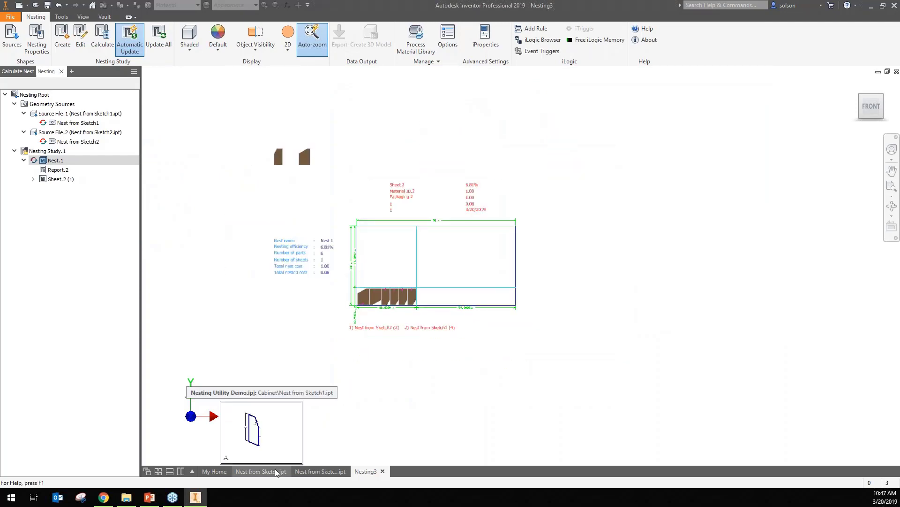
{"action": "left_click", "coordinate": [274, 469]}
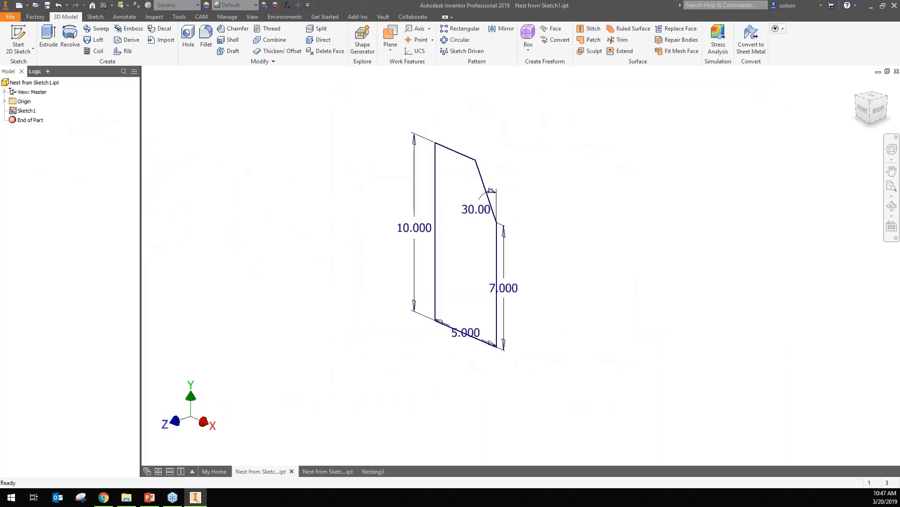
{"action": "double_click", "coordinate": [420, 227]}
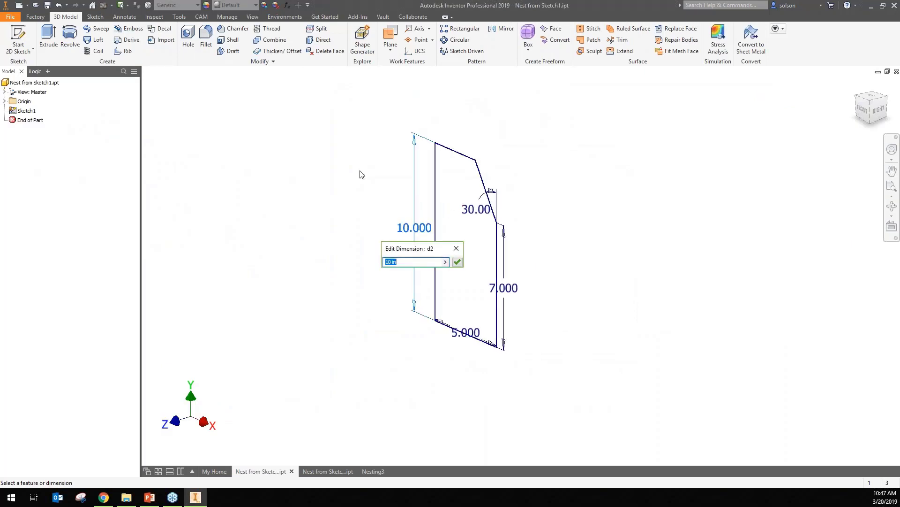
{"action": "type", "text": "15"}
{"action": "key", "text": "Return"}
{"action": "middle_click_drag", "start_coordinate": [444, 223], "coordinate": [407, 360]}
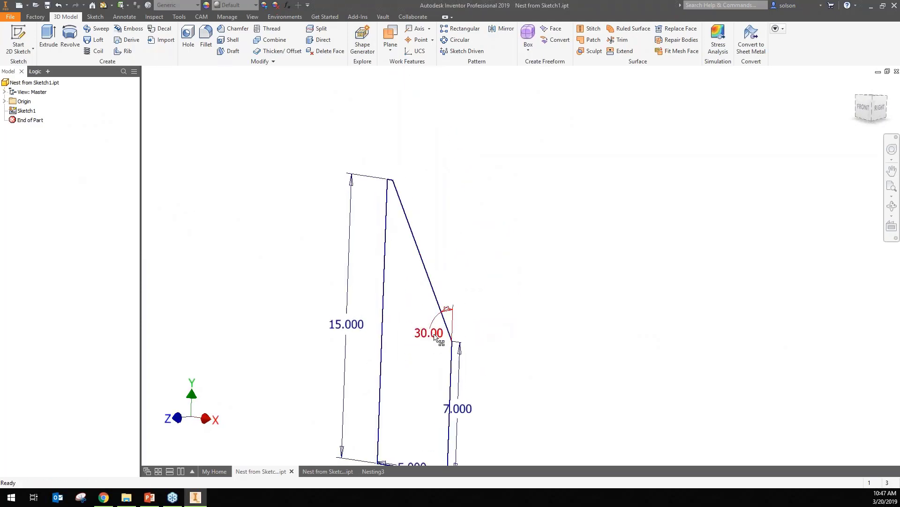
Step: Set the angle of the sketch's slanted edge to 10 degrees
{"action": "double_click", "coordinate": [435, 333]}
{"action": "type", "text": "1"}
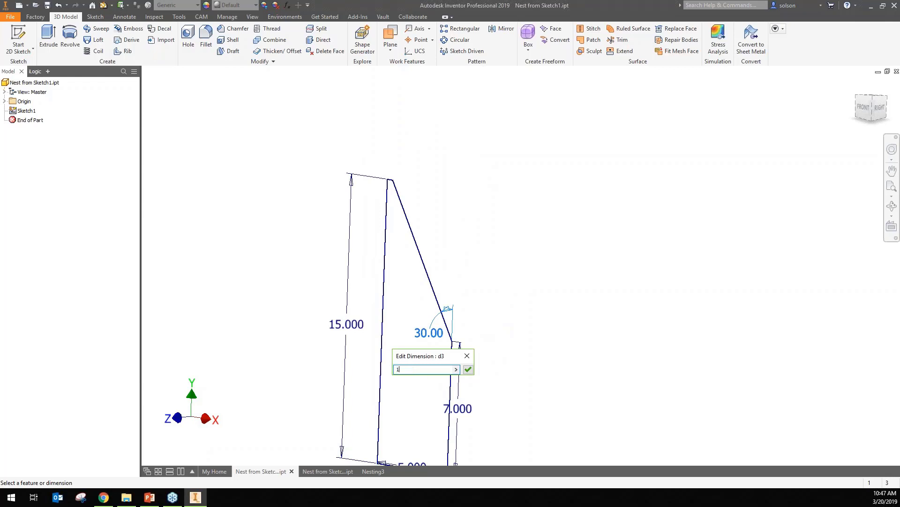
{"action": "type", "text": "0"}
{"action": "key", "text": "Return"}
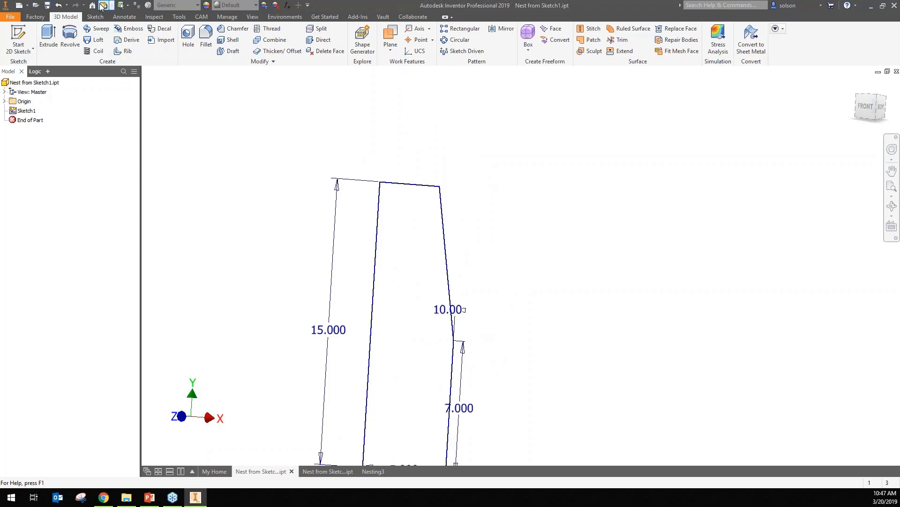
Step: Return to the nesting document and save it as Nesting3.inest in the Cabinet folder
{"action": "left_click", "coordinate": [373, 471]}
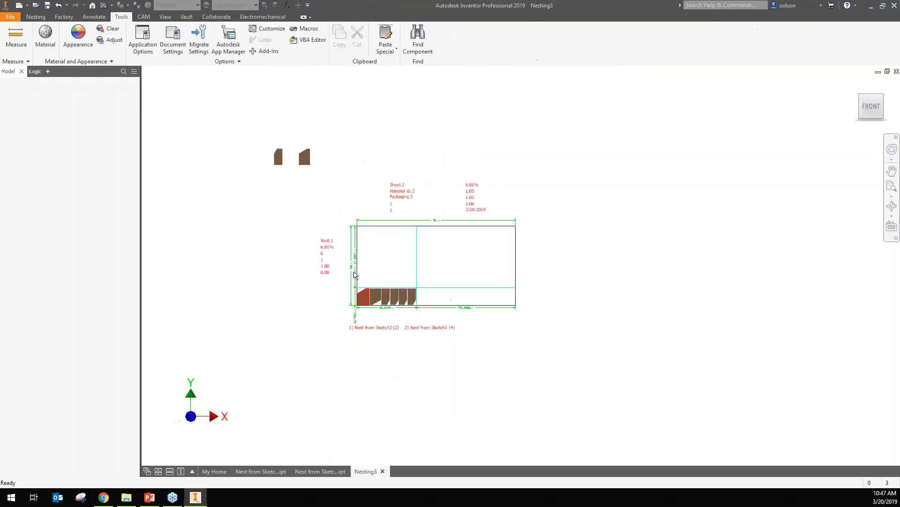
{"action": "left_click", "coordinate": [48, 5]}
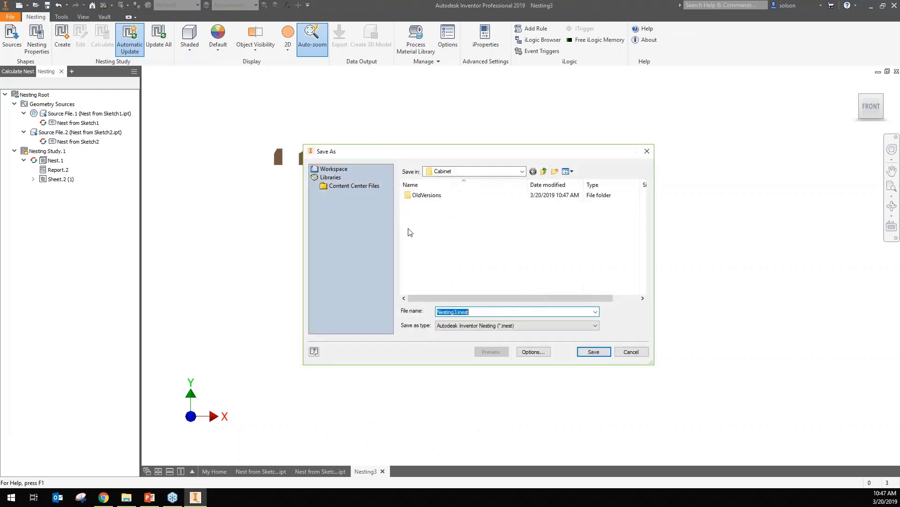
{"action": "left_click", "coordinate": [593, 352]}
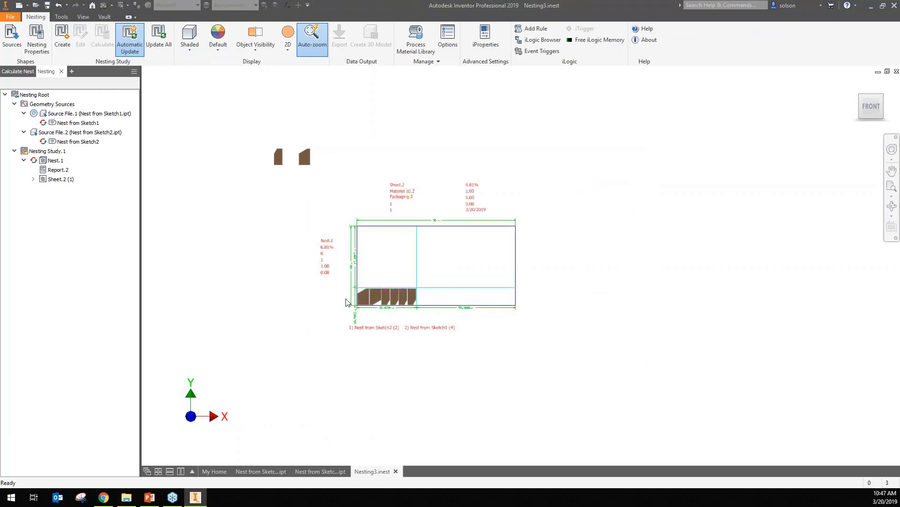
Step: Try to update all nesting content with the modified Nest from Sketch1 part
{"action": "left_click", "coordinate": [118, 143]}
{"action": "scroll", "coordinate": [324, 183], "scroll_direction": "down", "scroll_amount": 5}
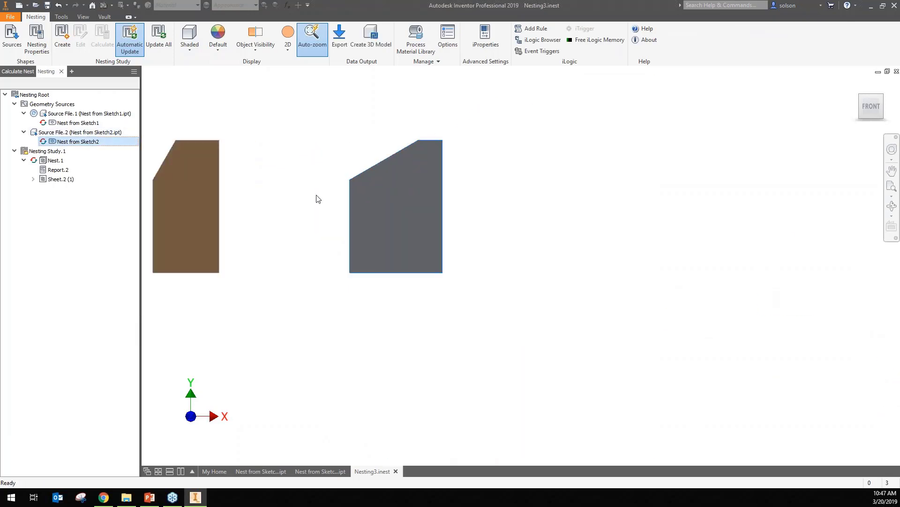
{"action": "middle_click_drag", "start_coordinate": [266, 169], "coordinate": [298, 154]}
{"action": "left_click", "coordinate": [156, 39]}
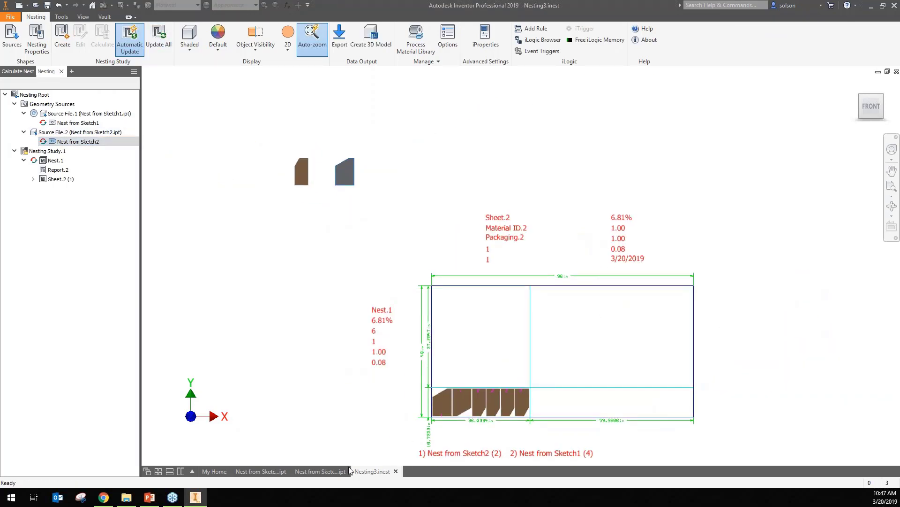
Step: Re-extract the geometry of both nesting source files so the nest recalculates with the modified part
{"action": "left_click", "coordinate": [12, 35]}
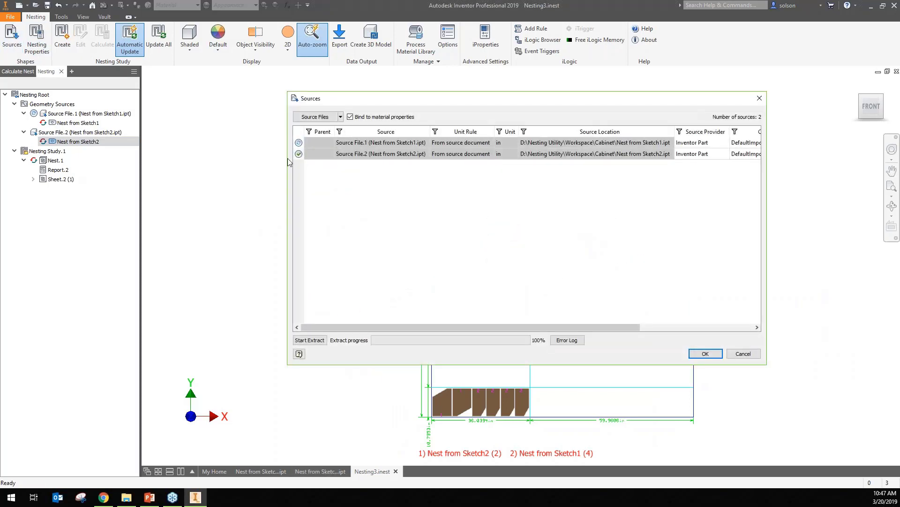
{"action": "left_click", "coordinate": [744, 355]}
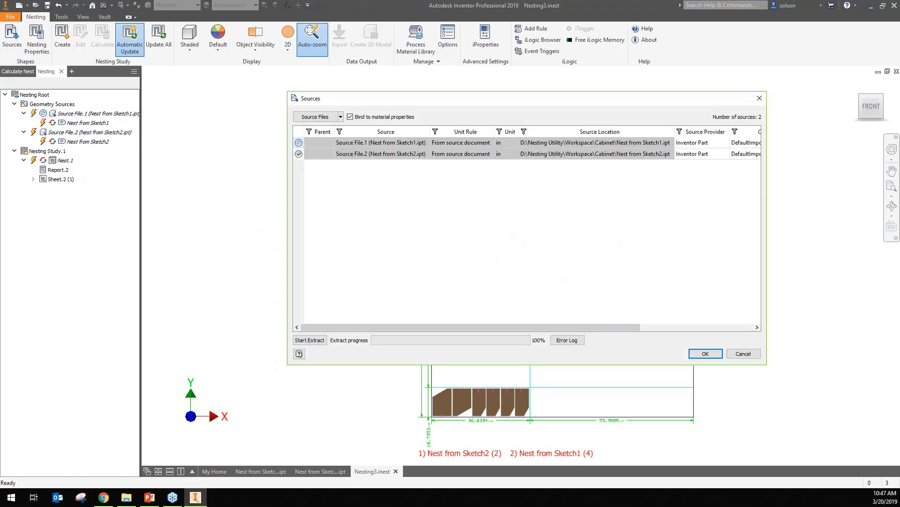
{"action": "left_click", "coordinate": [312, 342]}
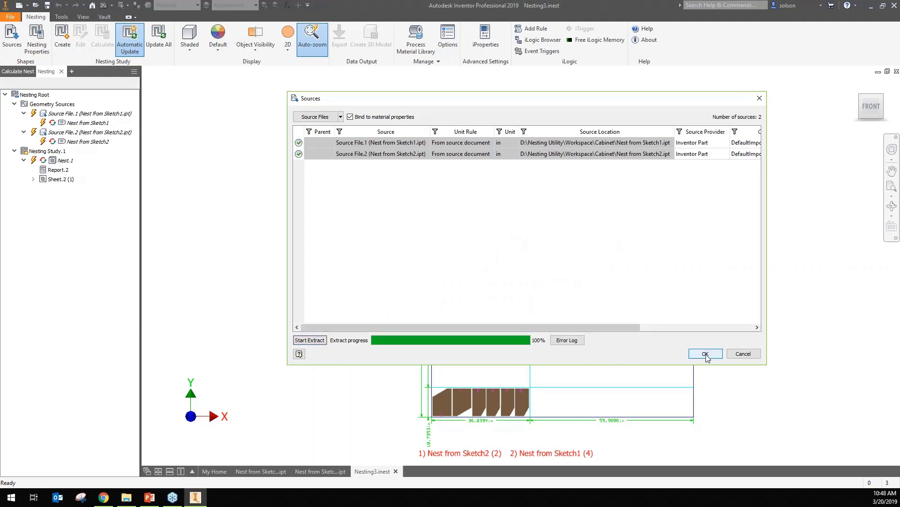
{"action": "left_click", "coordinate": [705, 354]}
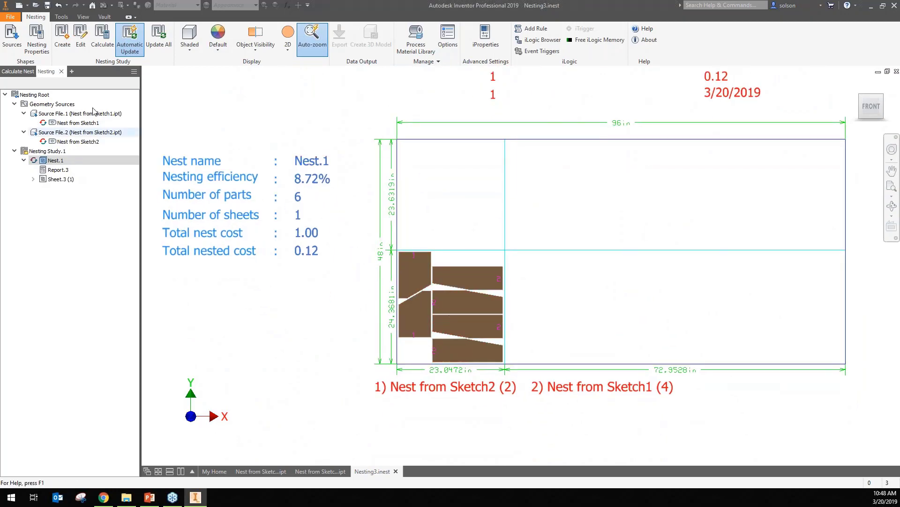
Step: Check the Nest from Sketch2 part, then recheck the source files' extraction status in the nesting document
{"action": "scroll", "coordinate": [525, 310], "scroll_direction": "down", "scroll_amount": 3}
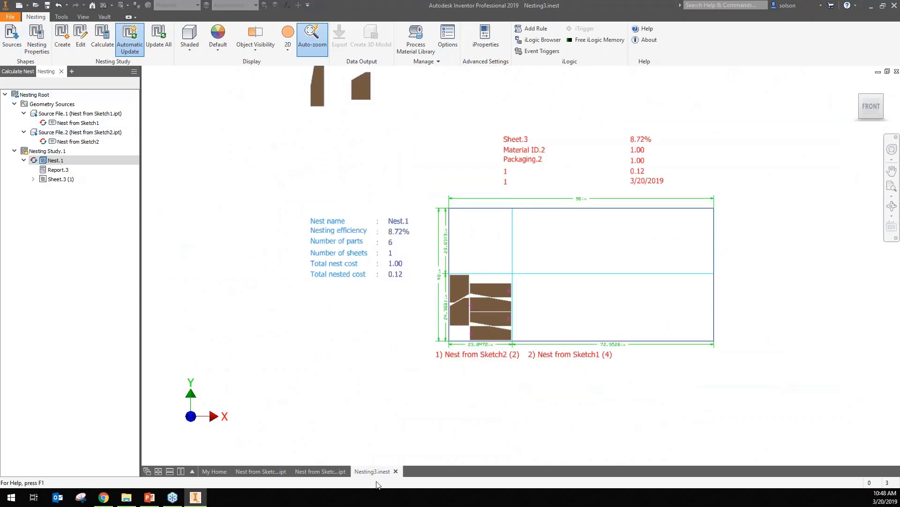
{"action": "left_click", "coordinate": [337, 471]}
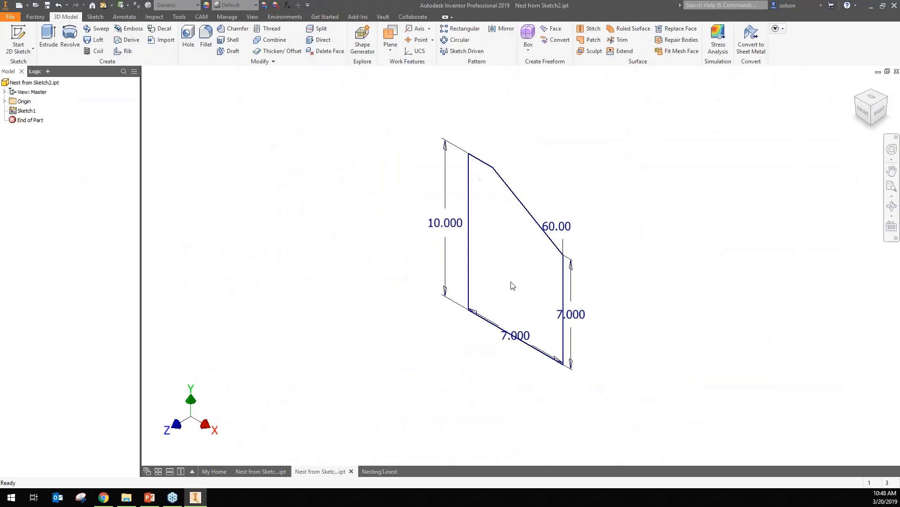
{"action": "left_click", "coordinate": [380, 471]}
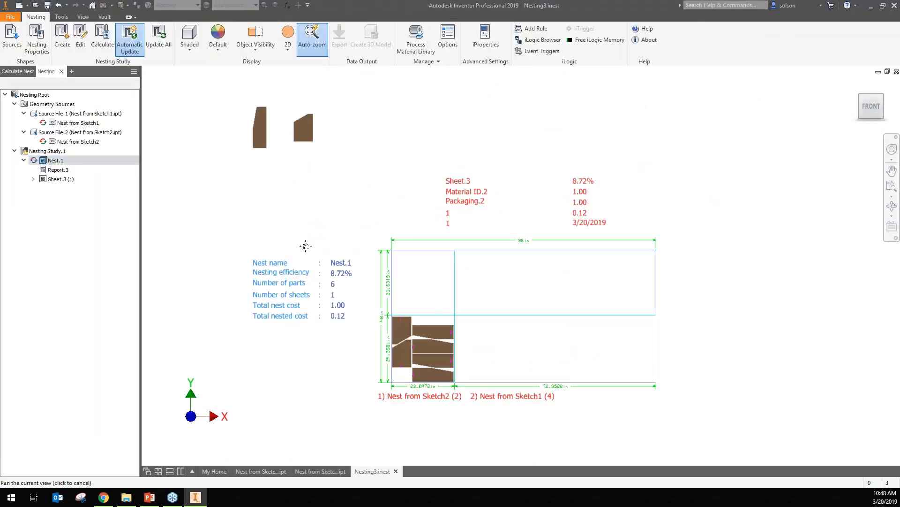
{"action": "left_click_drag", "start_coordinate": [306, 246], "coordinate": [281, 254]}
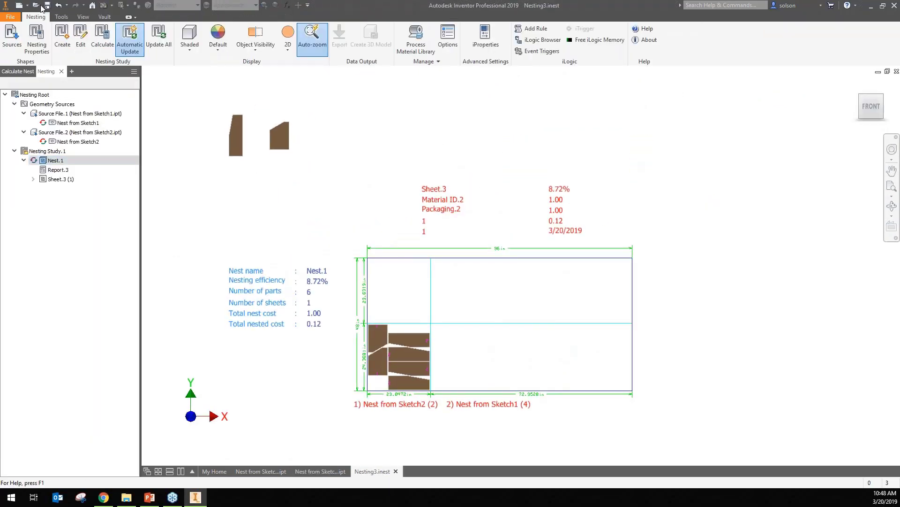
{"action": "left_click", "coordinate": [9, 34]}
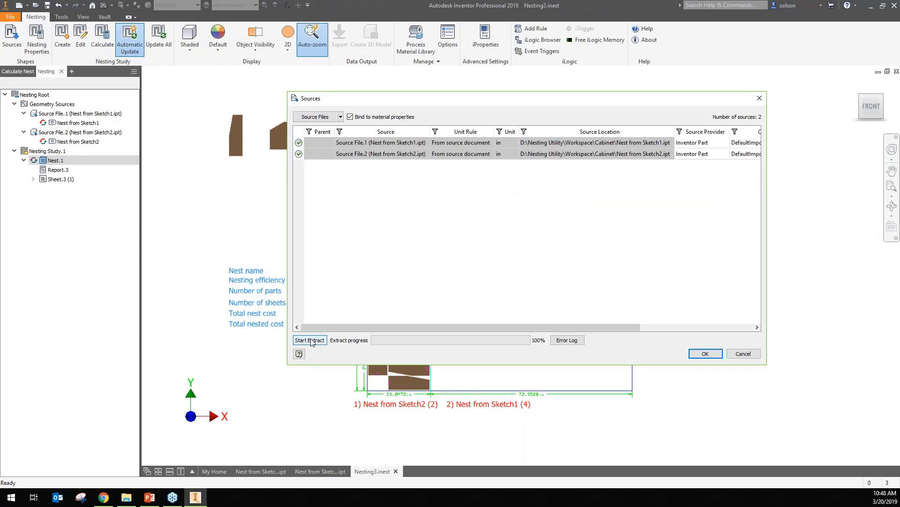
{"action": "left_click", "coordinate": [709, 353]}
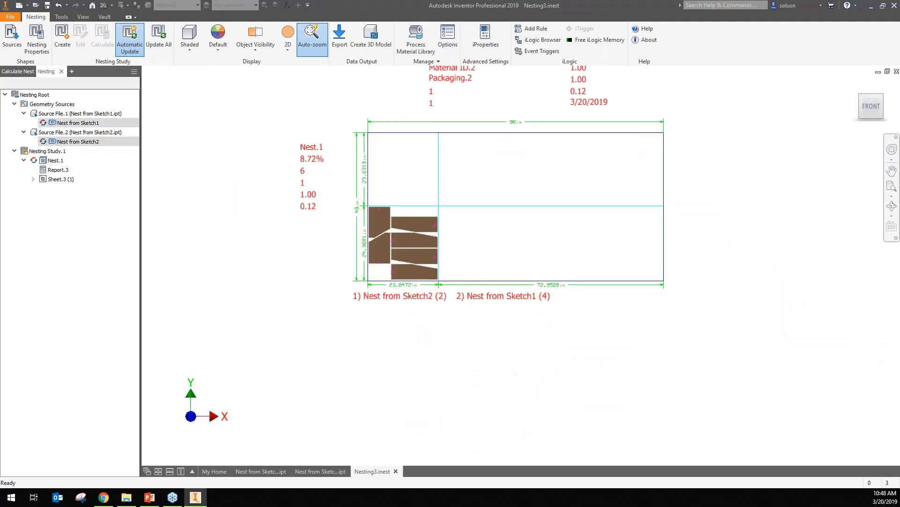
Step: Examine the nested parts on the sheet and compare them with the source shapes
{"action": "scroll", "coordinate": [394, 221], "scroll_direction": "up", "scroll_amount": 1}
{"action": "middle_click_drag", "start_coordinate": [395, 221], "coordinate": [359, 153]}
{"action": "scroll", "coordinate": [360, 154], "scroll_direction": "up", "scroll_amount": 3}
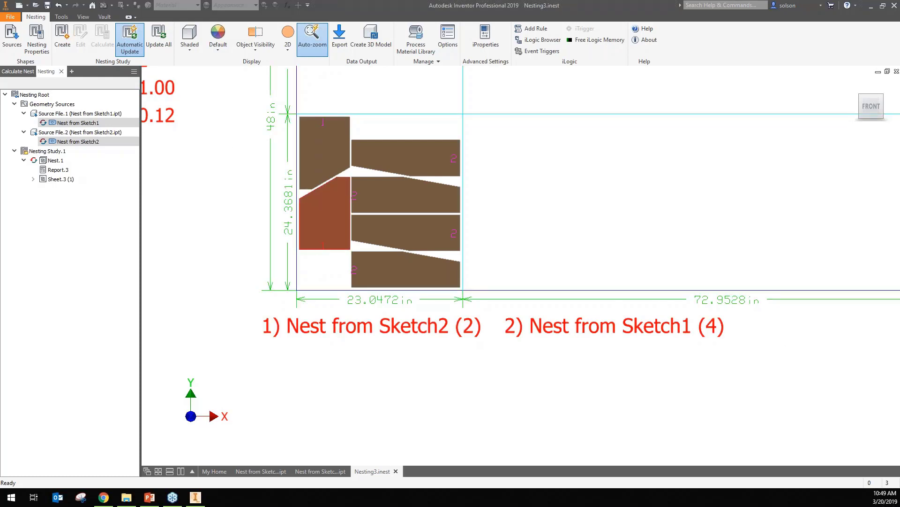
{"action": "scroll", "coordinate": [329, 211], "scroll_direction": "up", "scroll_amount": 1}
{"action": "middle_click_drag", "start_coordinate": [328, 211], "coordinate": [462, 280]}
{"action": "scroll", "coordinate": [391, 247], "scroll_direction": "down", "scroll_amount": 6}
{"action": "scroll", "coordinate": [371, 298], "scroll_direction": "down", "scroll_amount": 2}
{"action": "scroll", "coordinate": [330, 178], "scroll_direction": "up", "scroll_amount": 5}
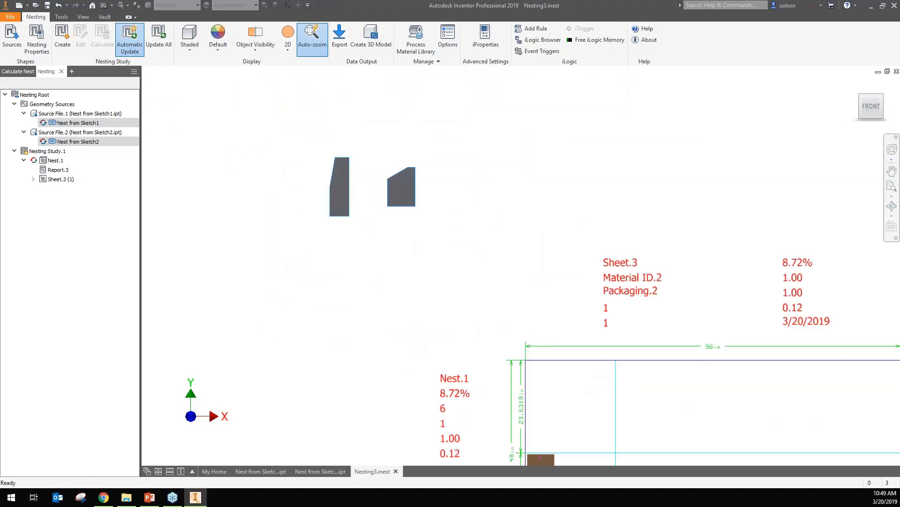
{"action": "middle_click_drag", "start_coordinate": [410, 193], "coordinate": [285, 1]}
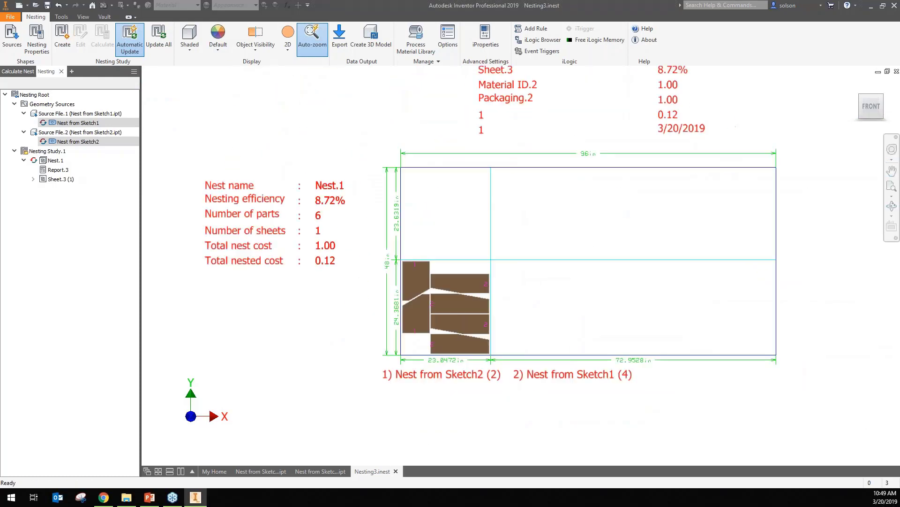
{"action": "left_click", "coordinate": [56, 152]}
{"action": "right_click", "coordinate": [52, 152]}
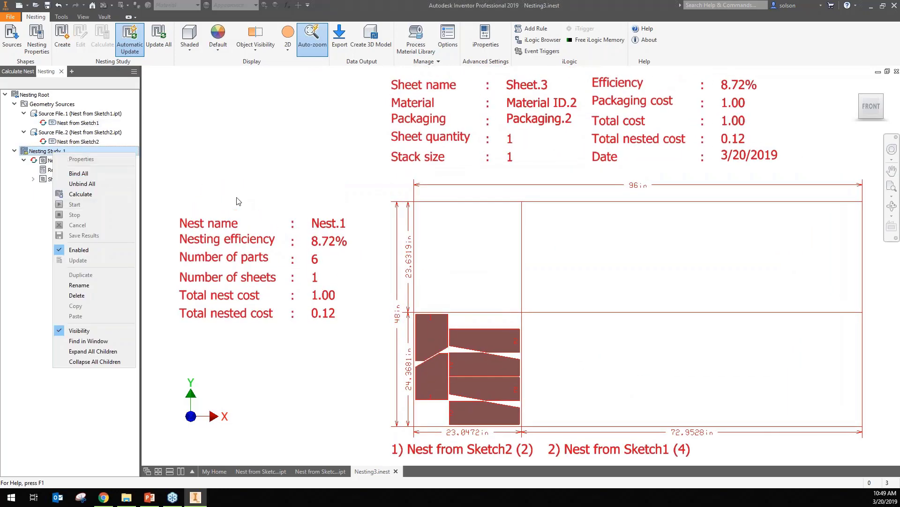
{"action": "left_click", "coordinate": [238, 200]}
{"action": "right_click", "coordinate": [58, 153]}
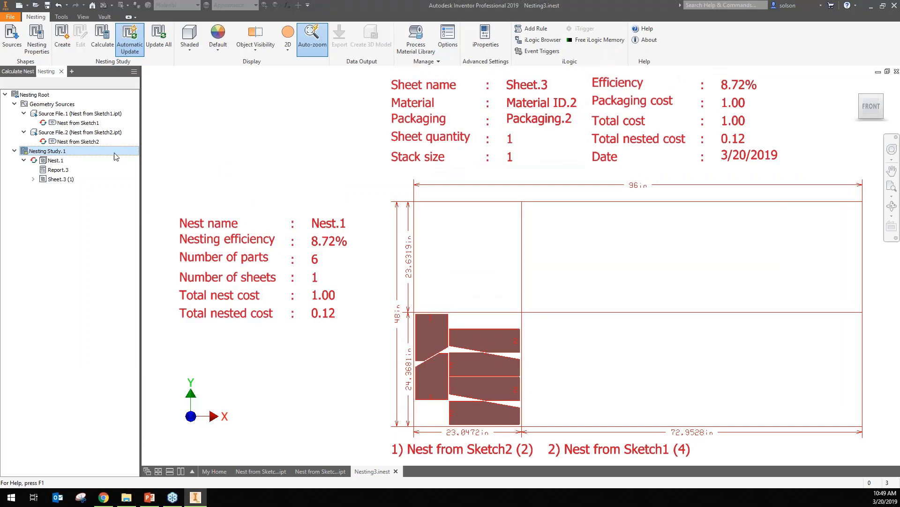
Step: Edit Nest.1 to turn off Bind for the Nest from Sketch1 shape and enable its Mirror option, applying the changes
{"action": "left_click", "coordinate": [56, 160]}
{"action": "right_click", "coordinate": [56, 160]}
{"action": "left_click", "coordinate": [75, 167]}
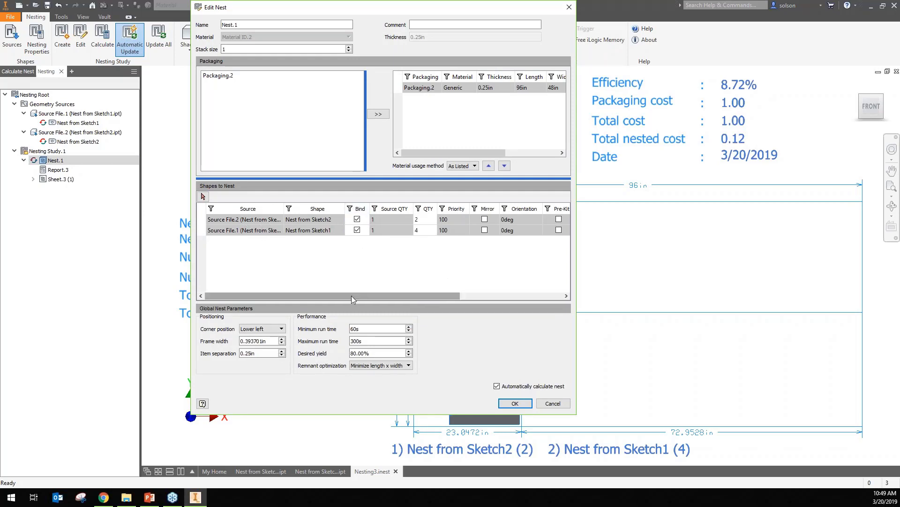
{"action": "left_click_drag", "start_coordinate": [362, 295], "coordinate": [370, 295]}
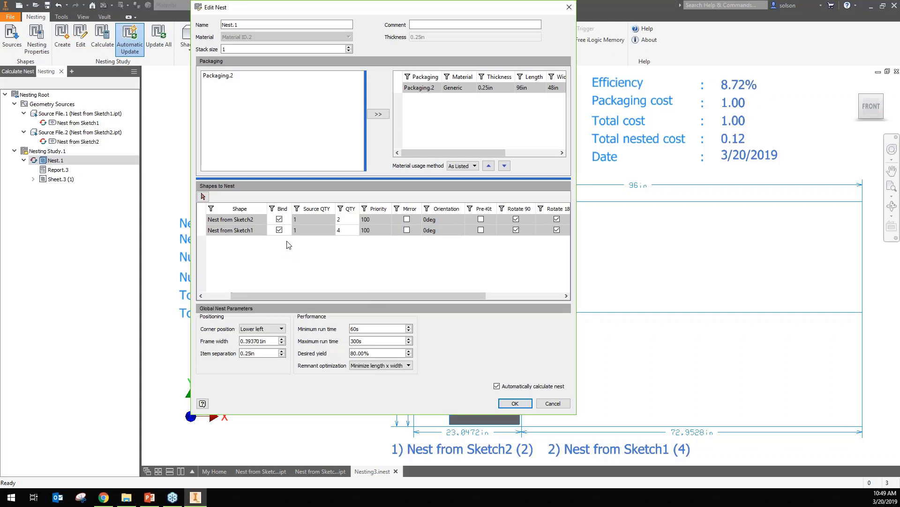
{"action": "left_click", "coordinate": [280, 230]}
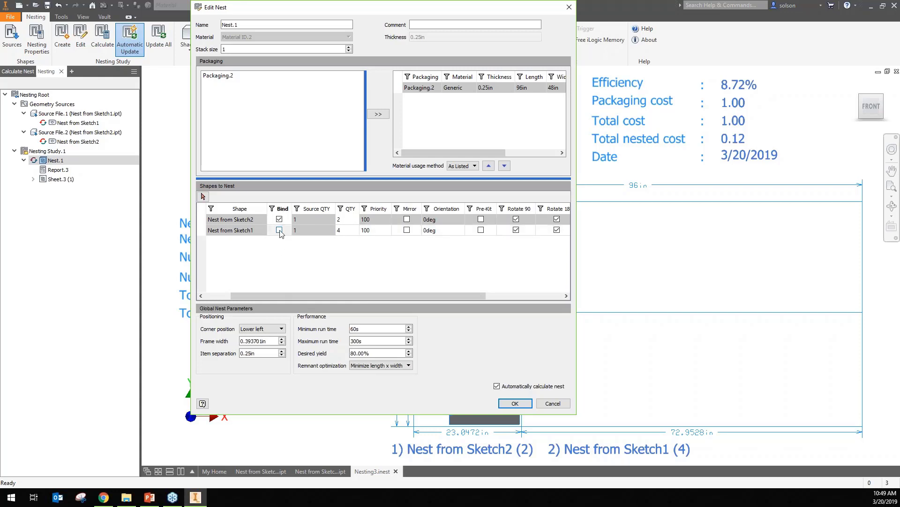
{"action": "left_click", "coordinate": [406, 230]}
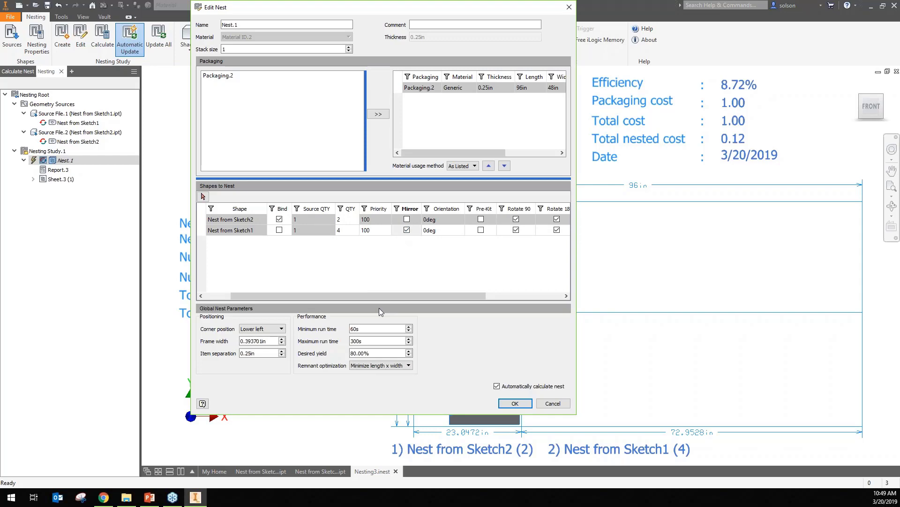
{"action": "left_click", "coordinate": [515, 403]}
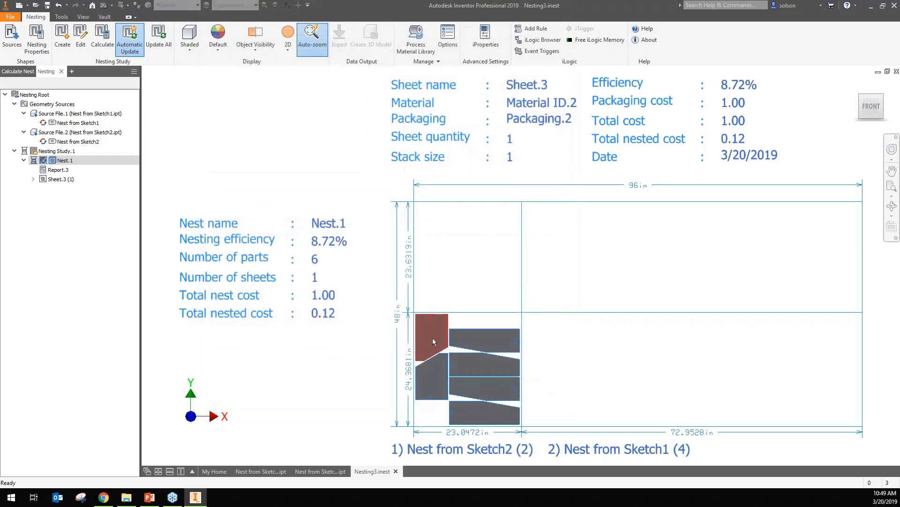
Step: Review the general settings of Packaging.2 under Material ID.2 in the Process Material Library without changing them
{"action": "scroll", "coordinate": [388, 233], "scroll_direction": "up", "scroll_amount": 10}
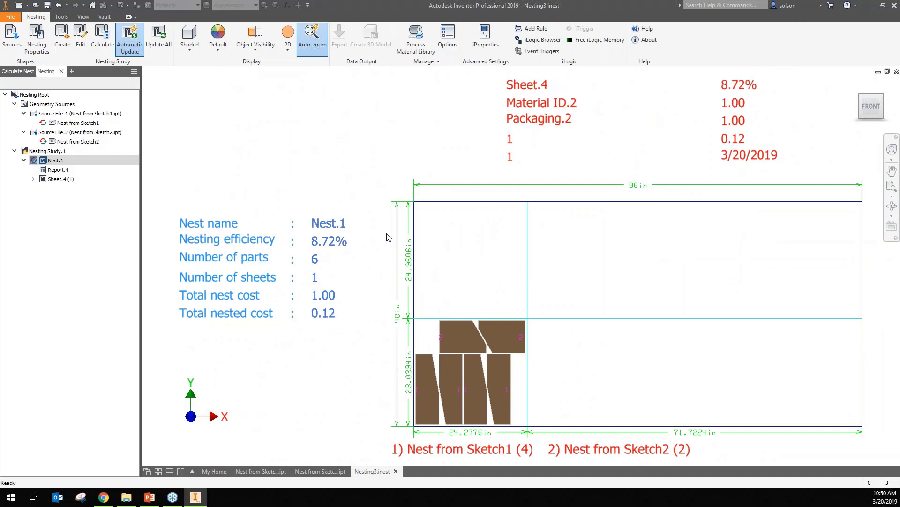
{"action": "middle_click_drag", "start_coordinate": [387, 233], "coordinate": [371, 165]}
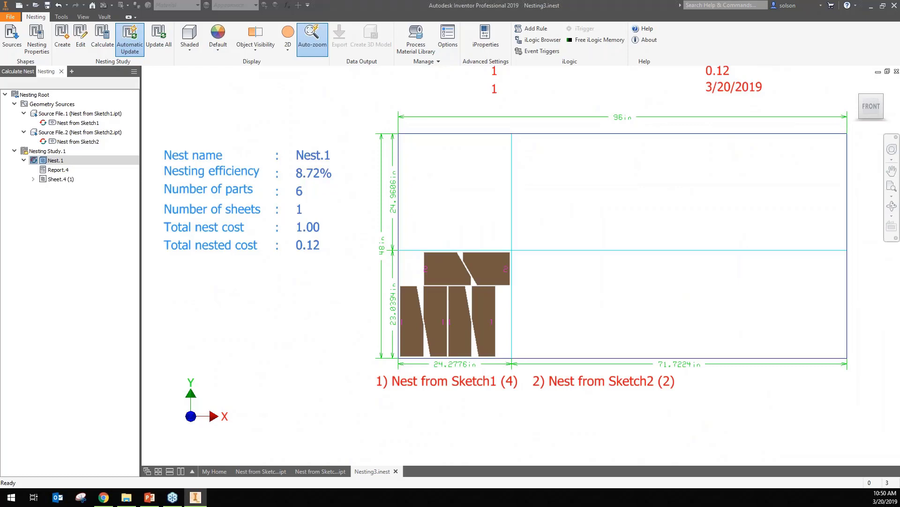
{"action": "left_click", "coordinate": [417, 34]}
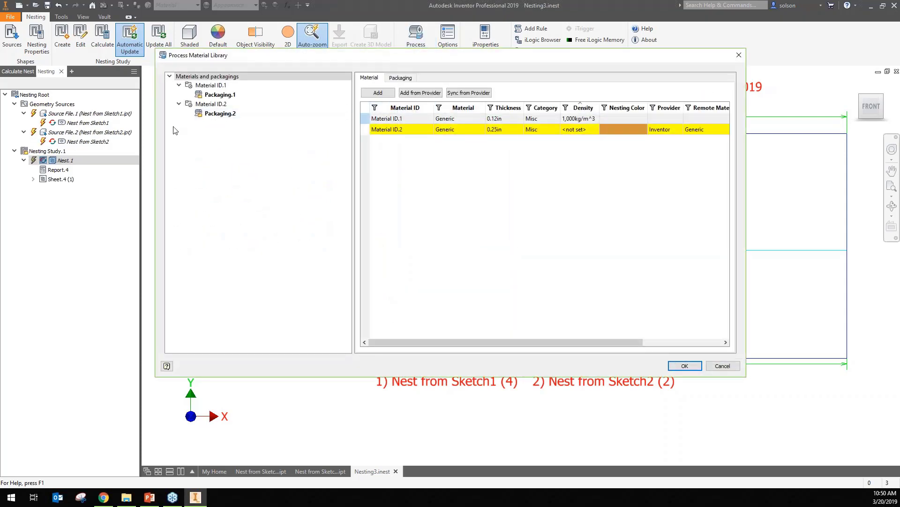
{"action": "left_click", "coordinate": [232, 113]}
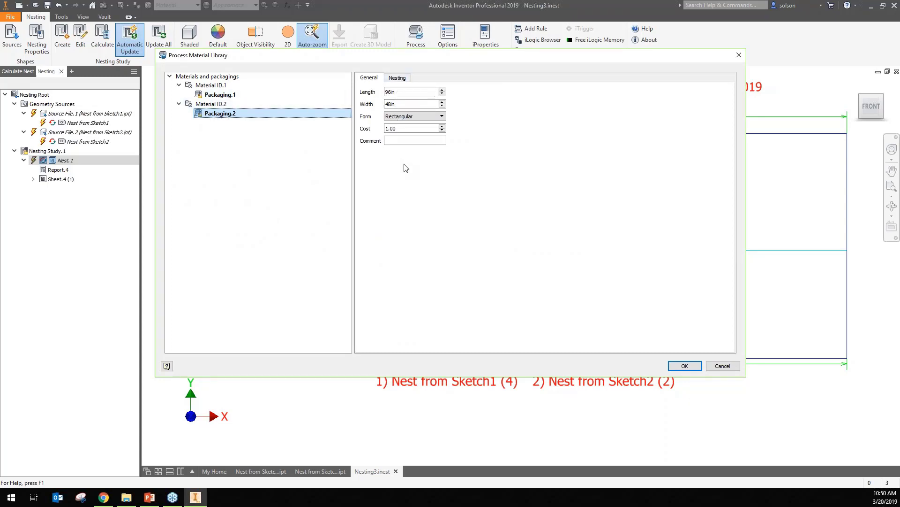
{"action": "left_click", "coordinate": [721, 366]}
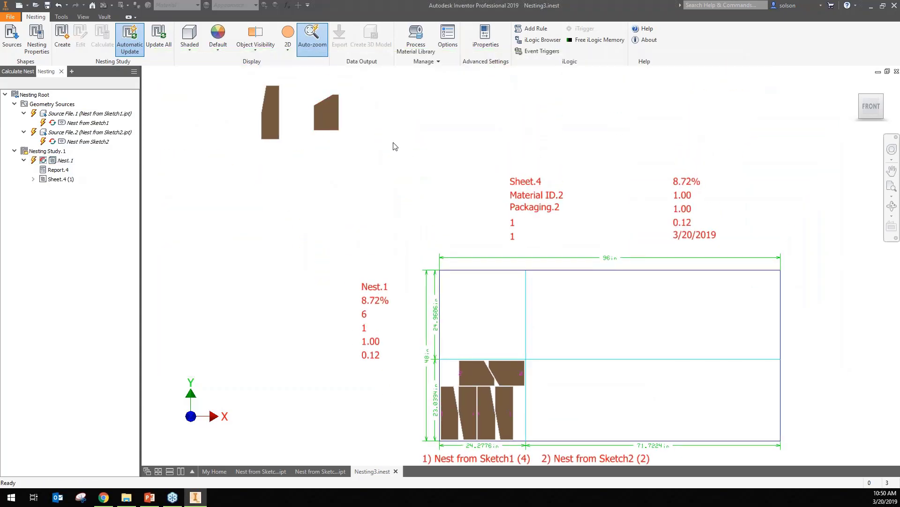
{"action": "middle_click_drag", "start_coordinate": [378, 182], "coordinate": [351, 128]}
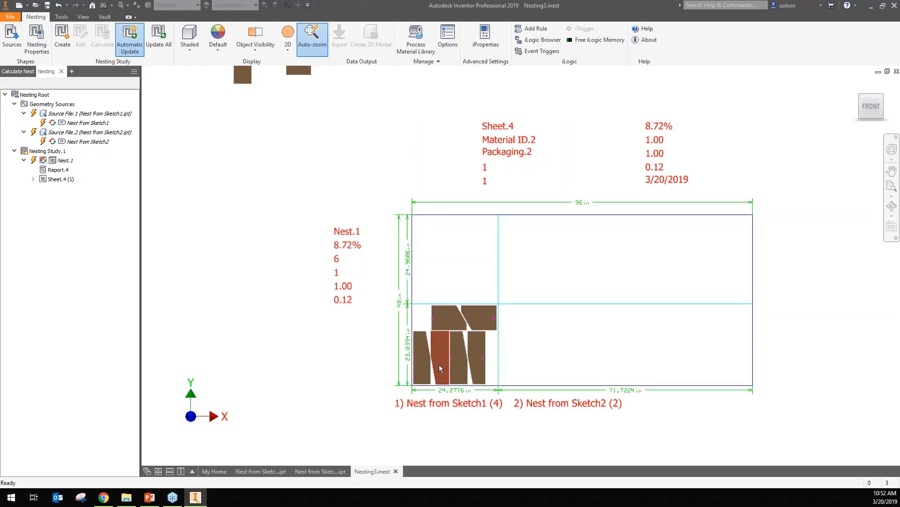
{"action": "scroll", "coordinate": [438, 349], "scroll_direction": "up", "scroll_amount": 4}
{"action": "scroll", "coordinate": [437, 349], "scroll_direction": "down", "scroll_amount": 7}
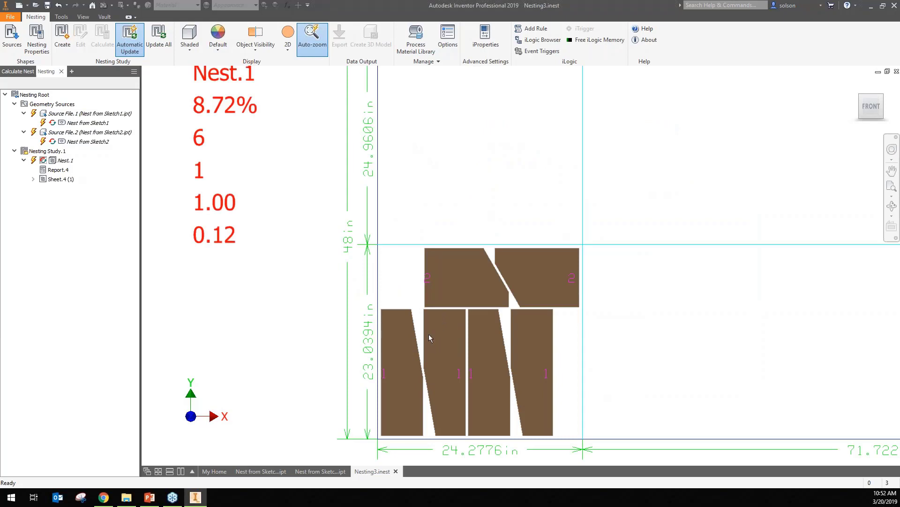
{"action": "scroll", "coordinate": [424, 293], "scroll_direction": "up", "scroll_amount": 2}
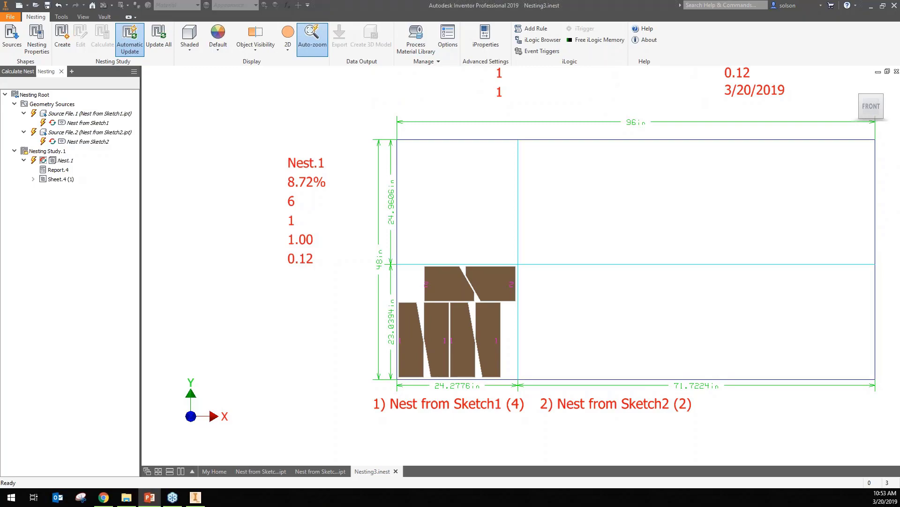
Step: Switch to PowerPoint and start the slide show from the current slide
{"action": "key", "text": "shift+F5"}
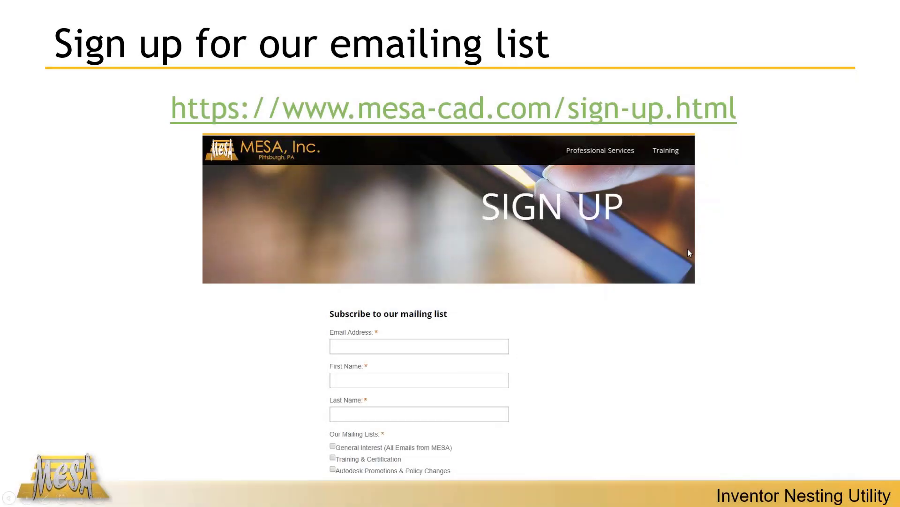